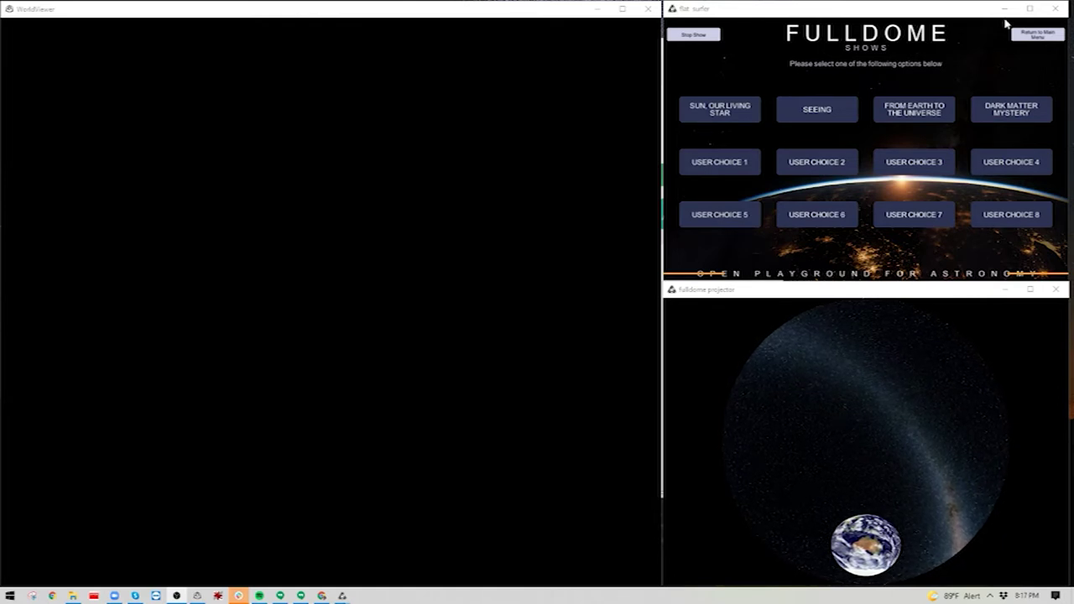
Look at the Tour the Universe application options and return to the main menu
left_click(1038, 34)
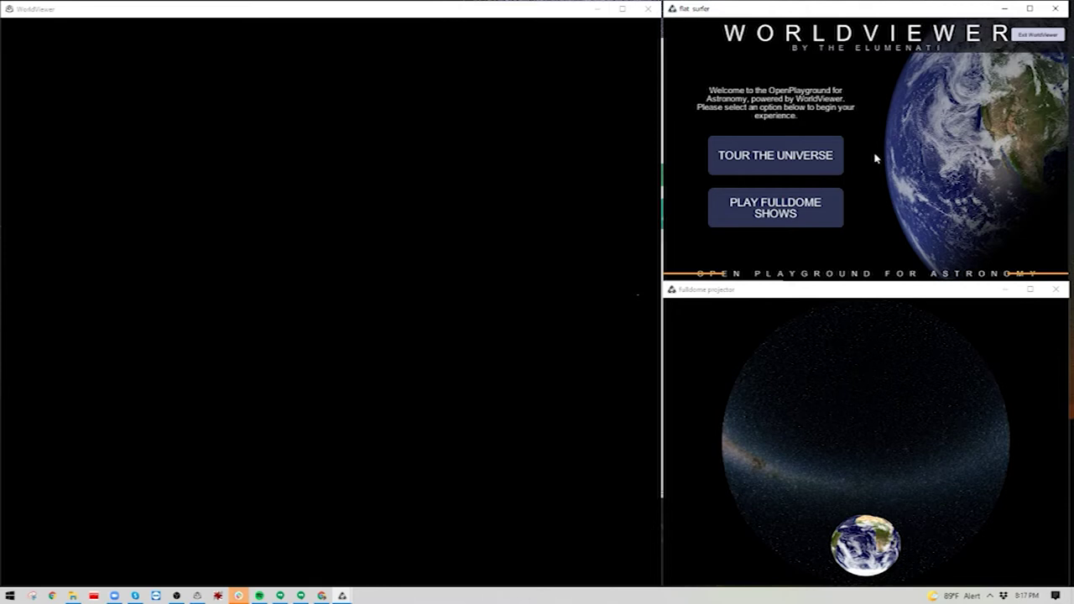
left_click(781, 159)
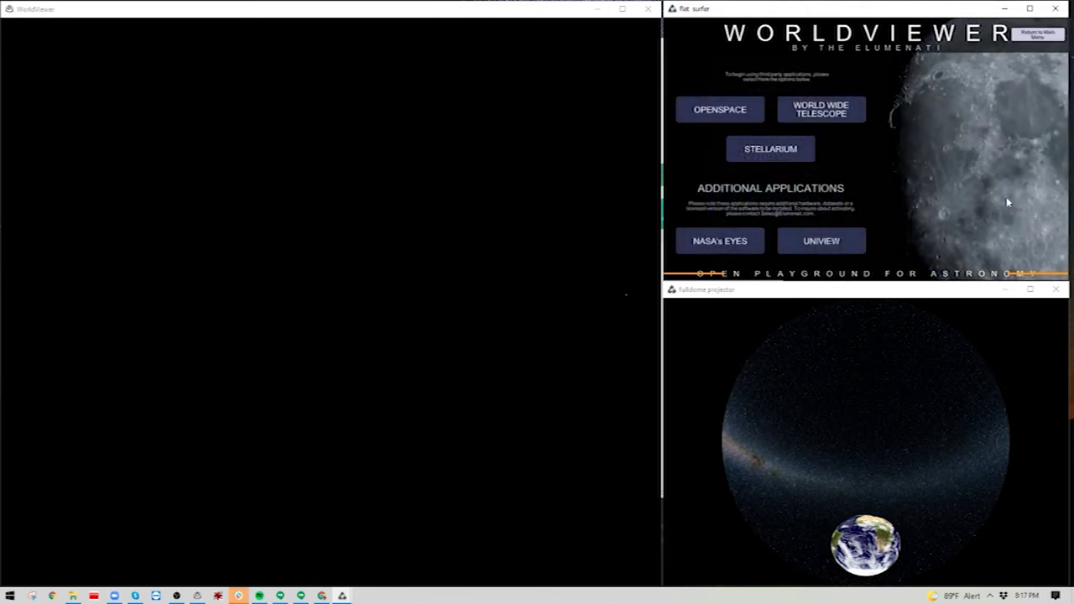
left_click(1045, 35)
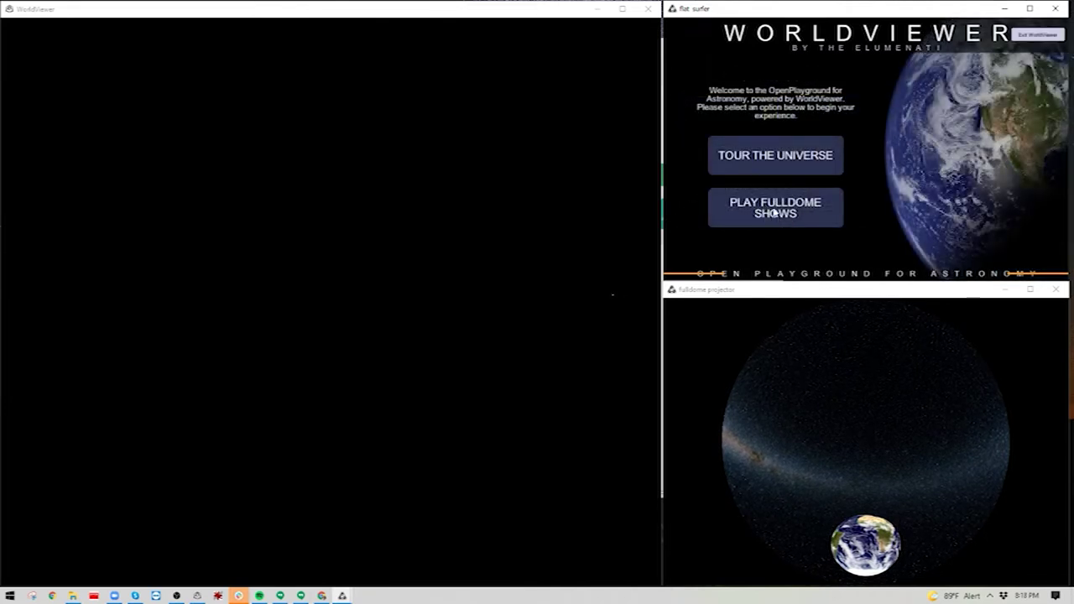
Open the fulldome shows menu, play Sun, Our Living Star, and stop the show
left_click(776, 210)
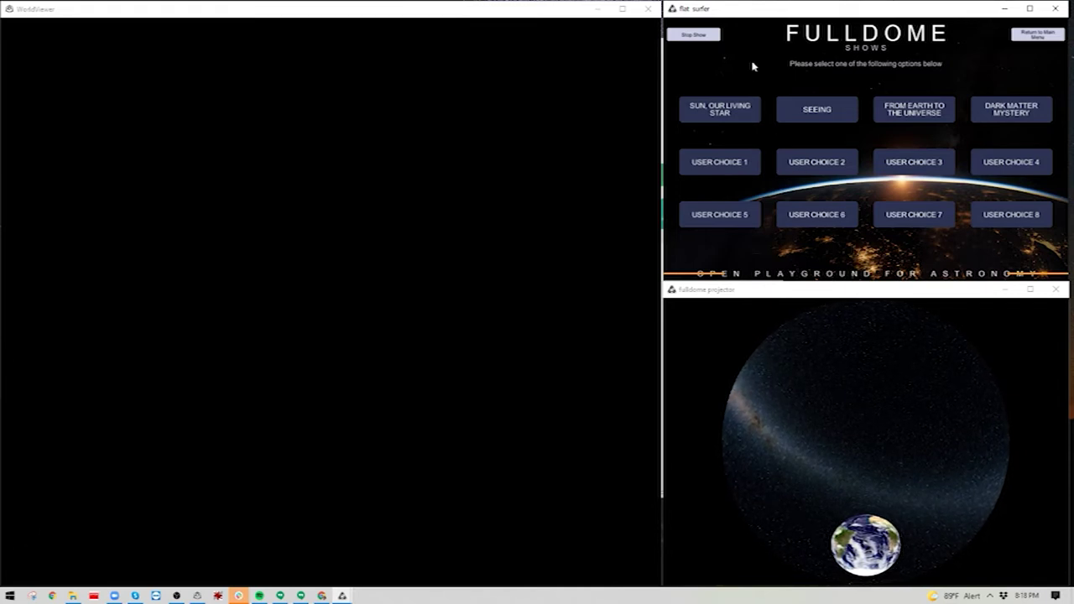
left_click(728, 111)
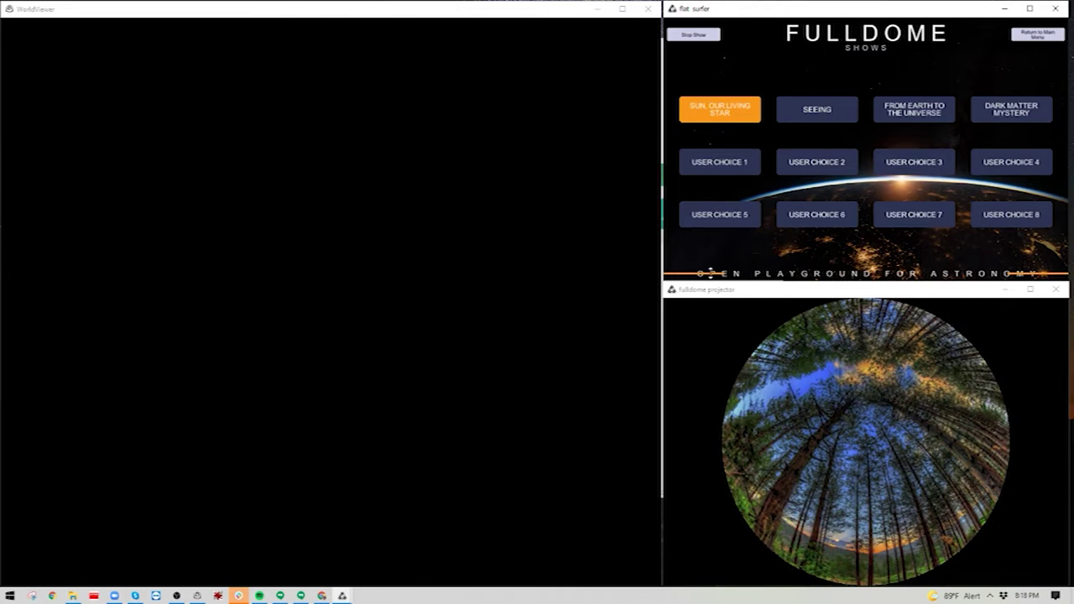
left_click(696, 35)
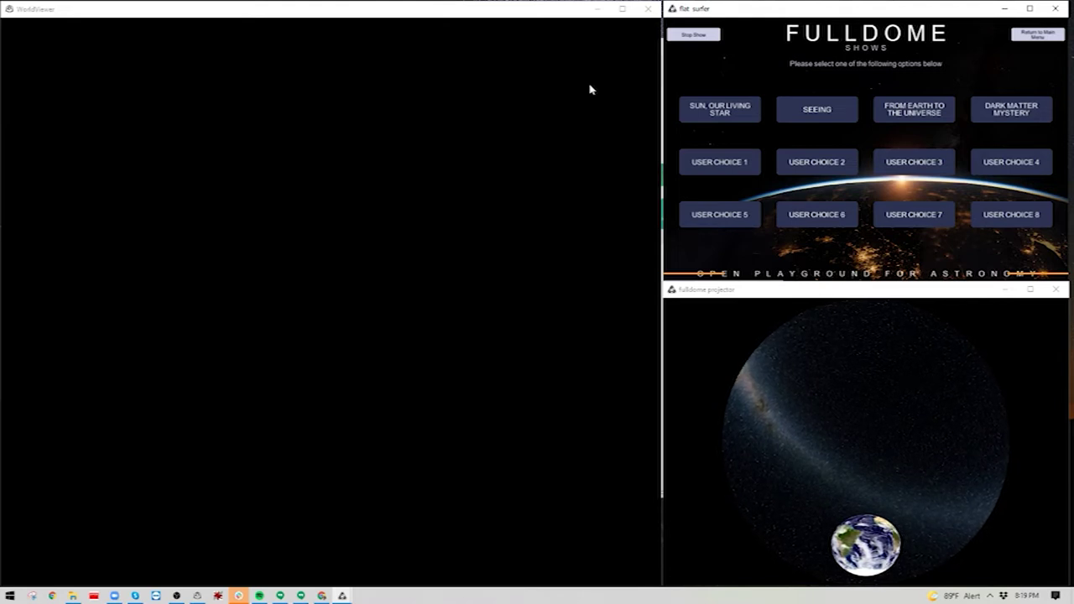
In the WorldViewer editor, open the properties of the first CH_FulldomeShows chapter and preview the next two chapters in turn
left_click(511, 28)
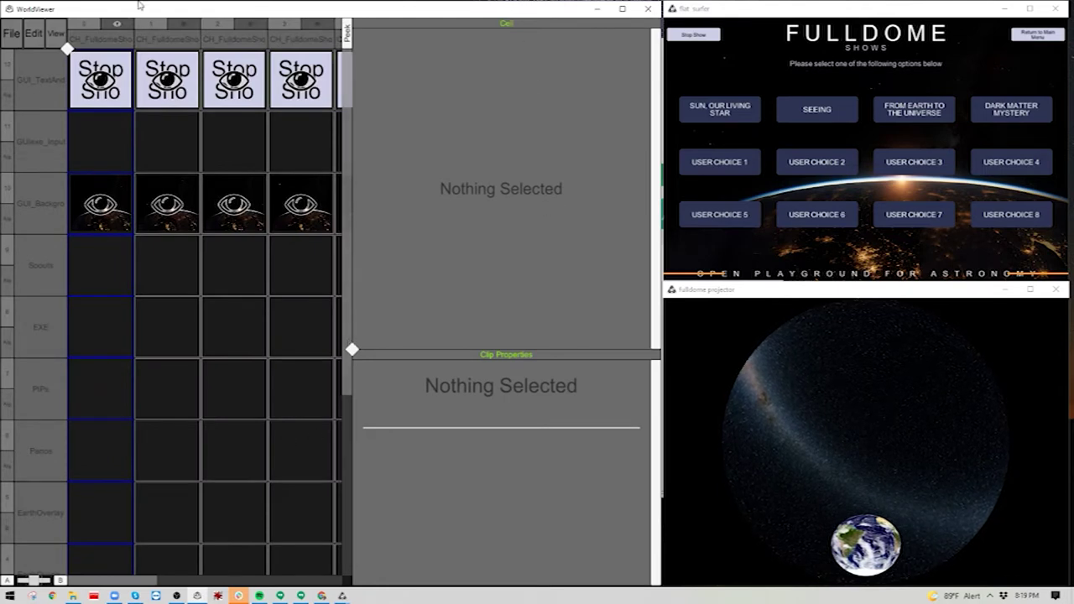
left_click(102, 48)
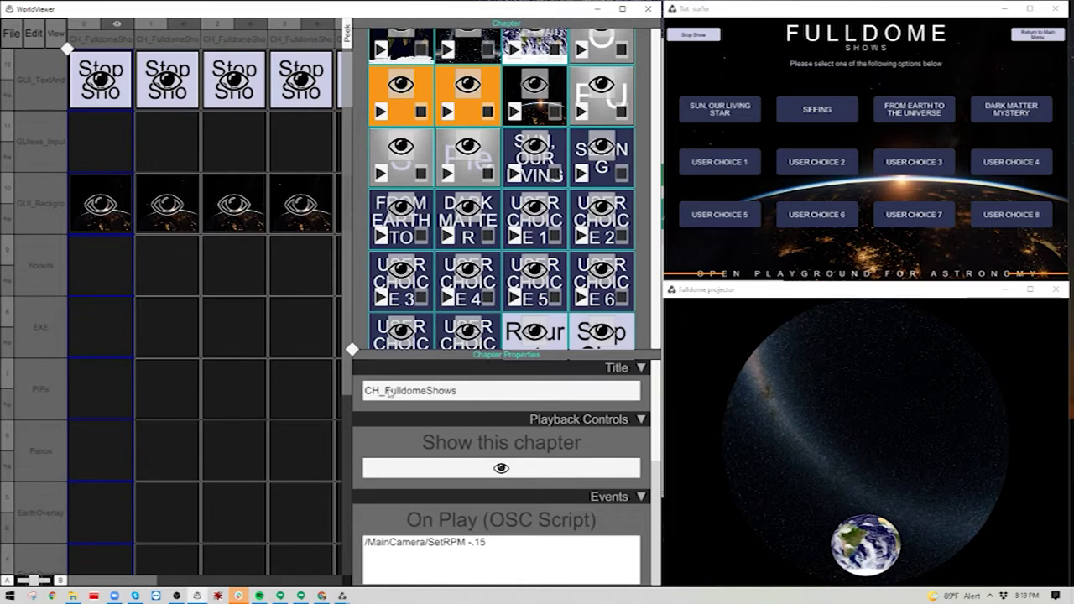
left_click(188, 25)
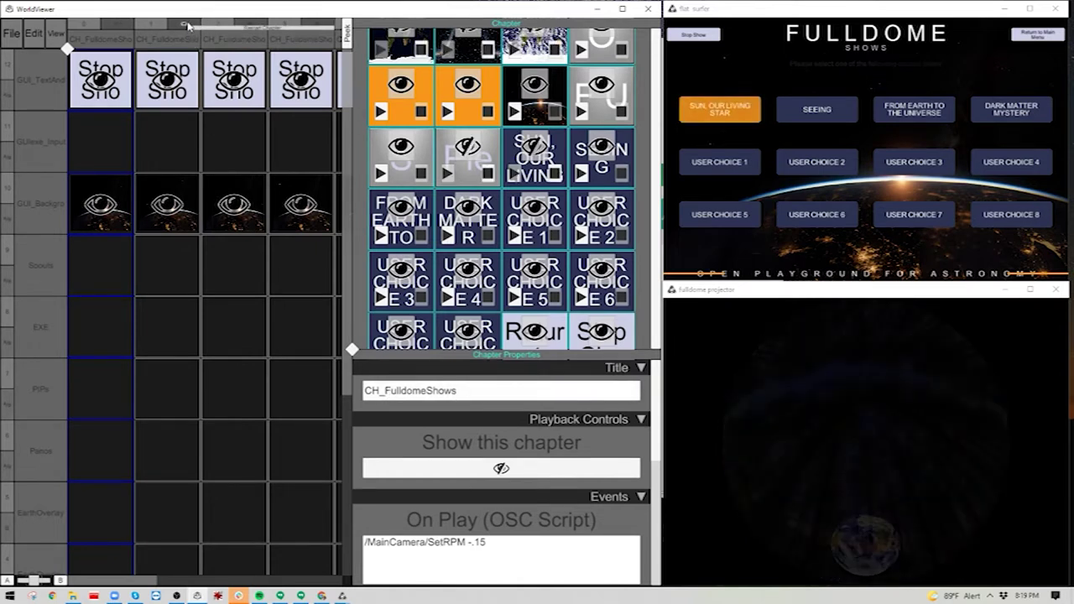
left_click(256, 28)
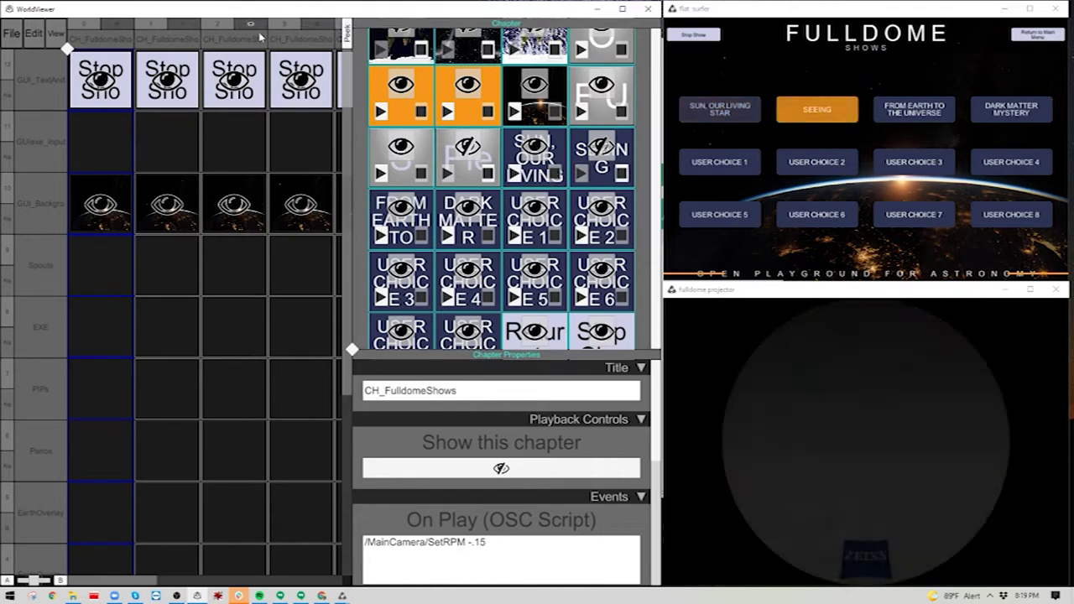
Resize the editor panes to enlarge the chapter properties area while keeping several chapter columns in view
left_click_drag(351, 348, 234, 212)
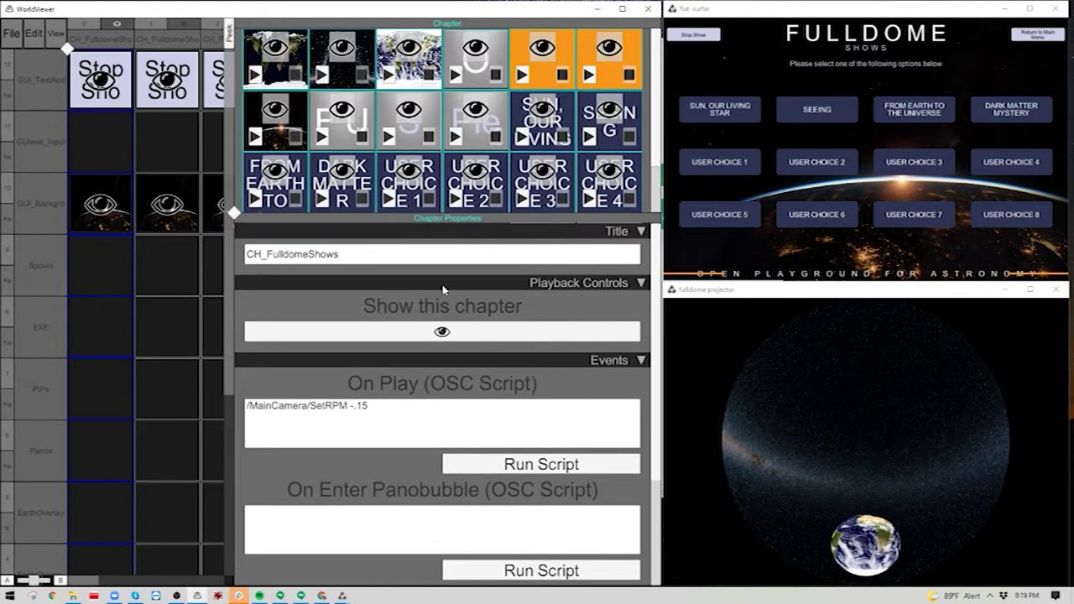
left_click_drag(235, 215, 374, 186)
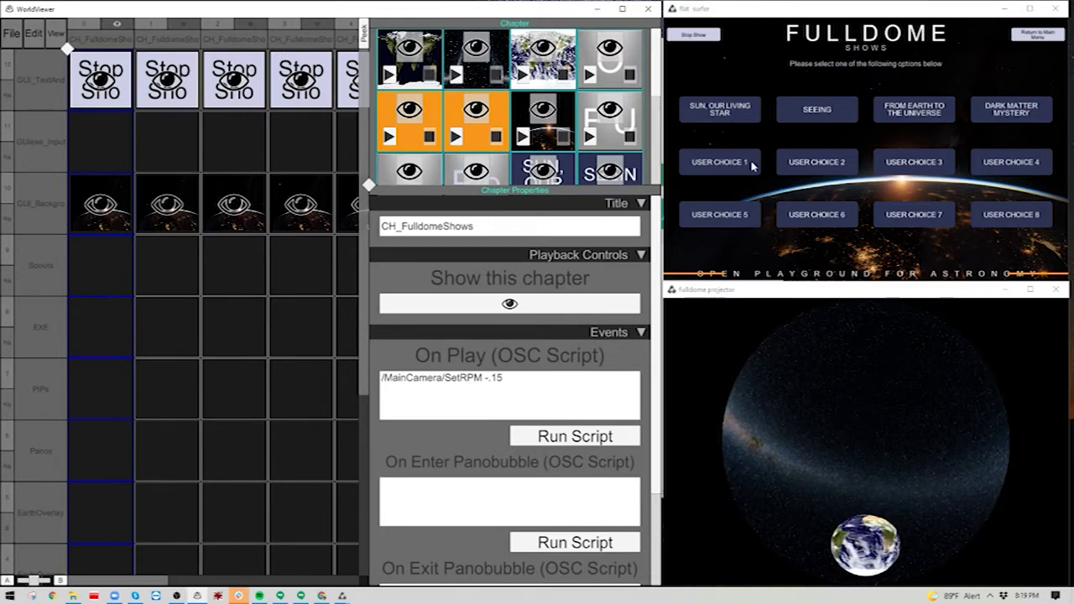
Play User Choice 1, stop it and play it again to locate its chapter column in the grid
left_click_drag(153, 583, 200, 581)
left_click(703, 168)
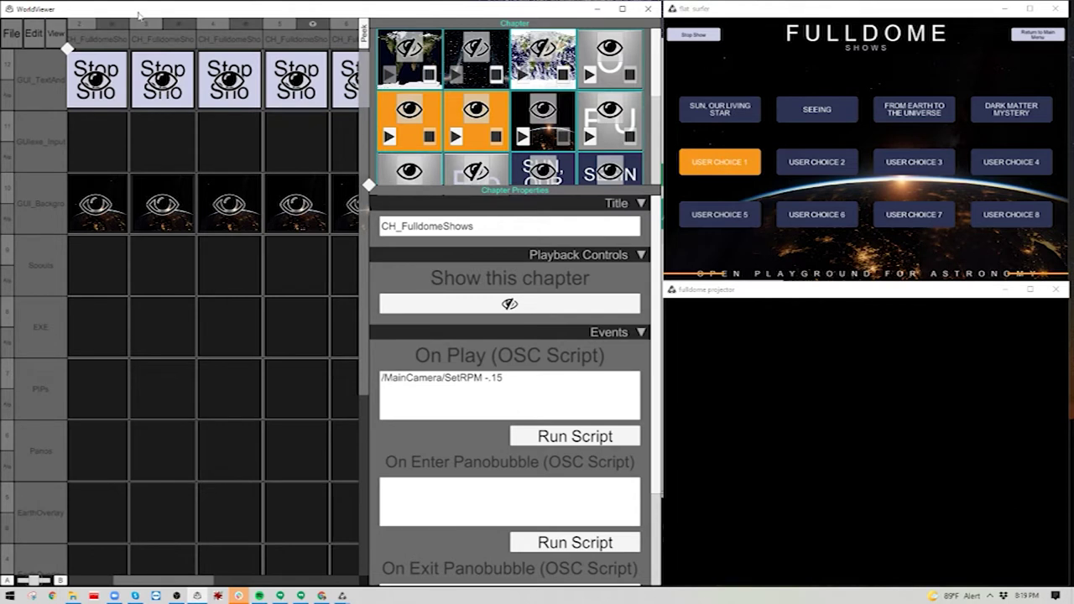
left_click(690, 36)
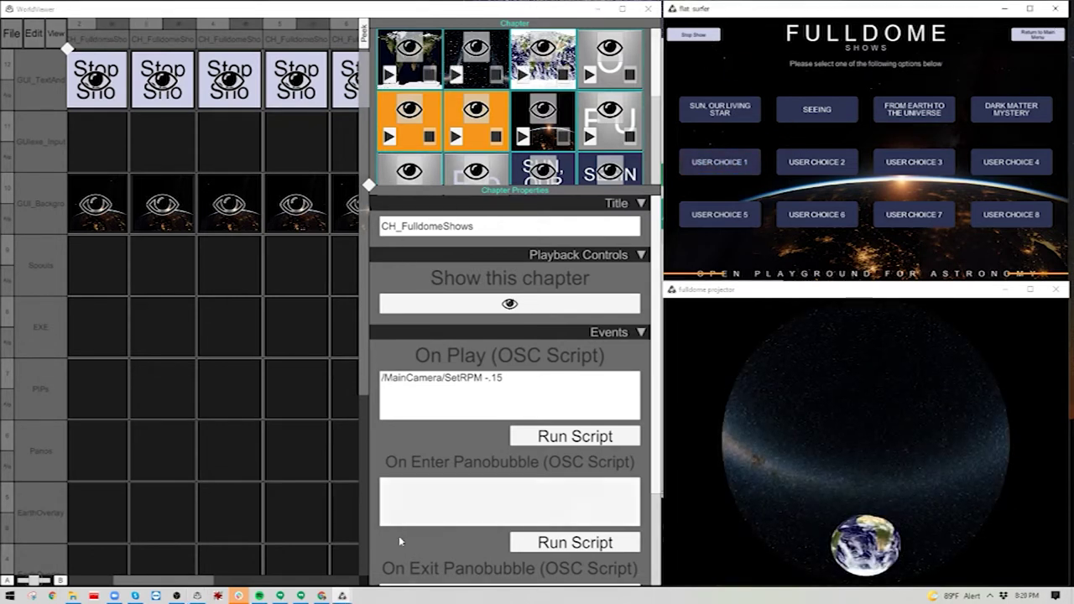
left_click_drag(191, 579, 240, 575)
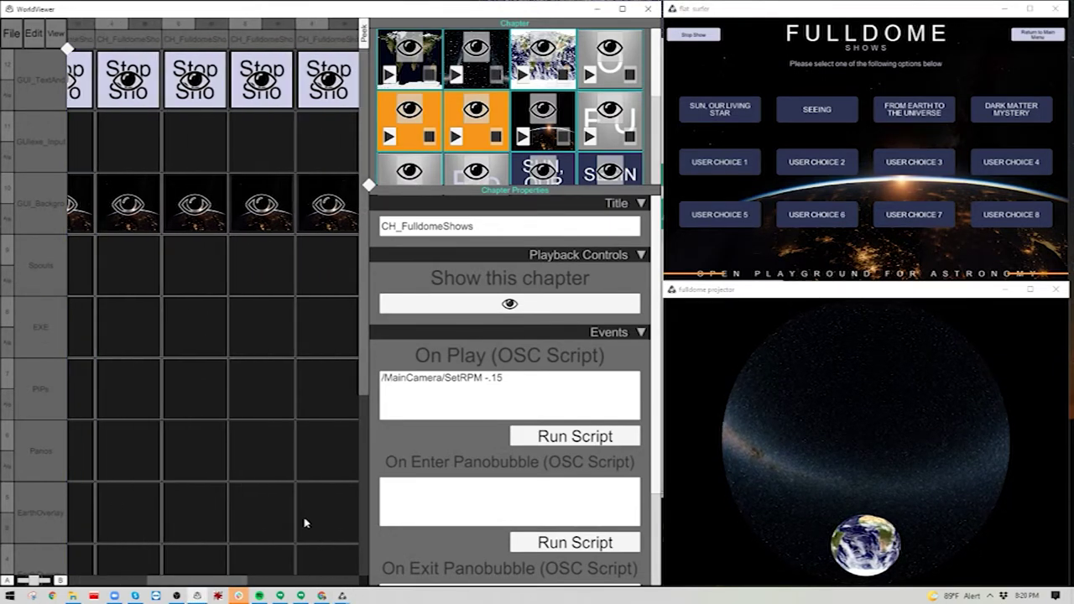
left_click(720, 162)
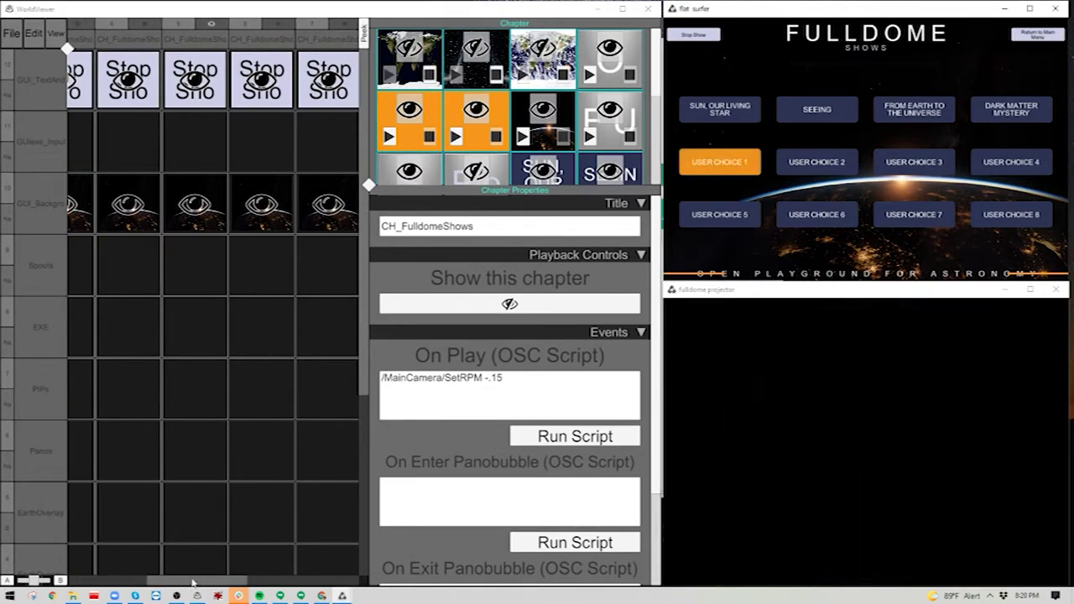
left_click_drag(208, 582, 216, 584)
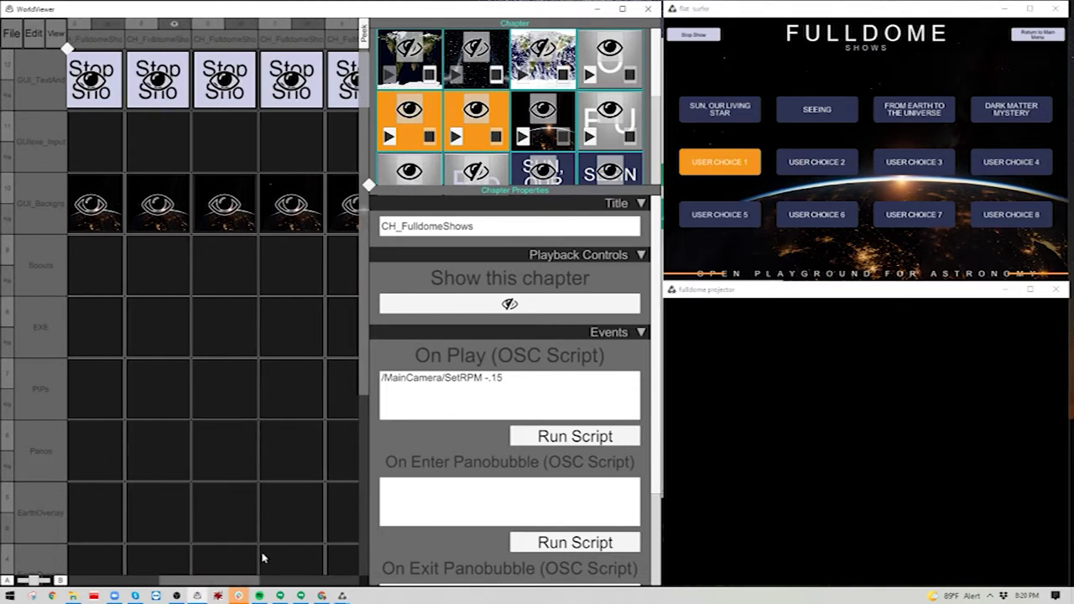
left_click_drag(236, 584, 95, 521)
Play Sun, Our Living Star, reduce the grid row height, and inspect the Space-layer clips of the first two chapters
left_click(713, 106)
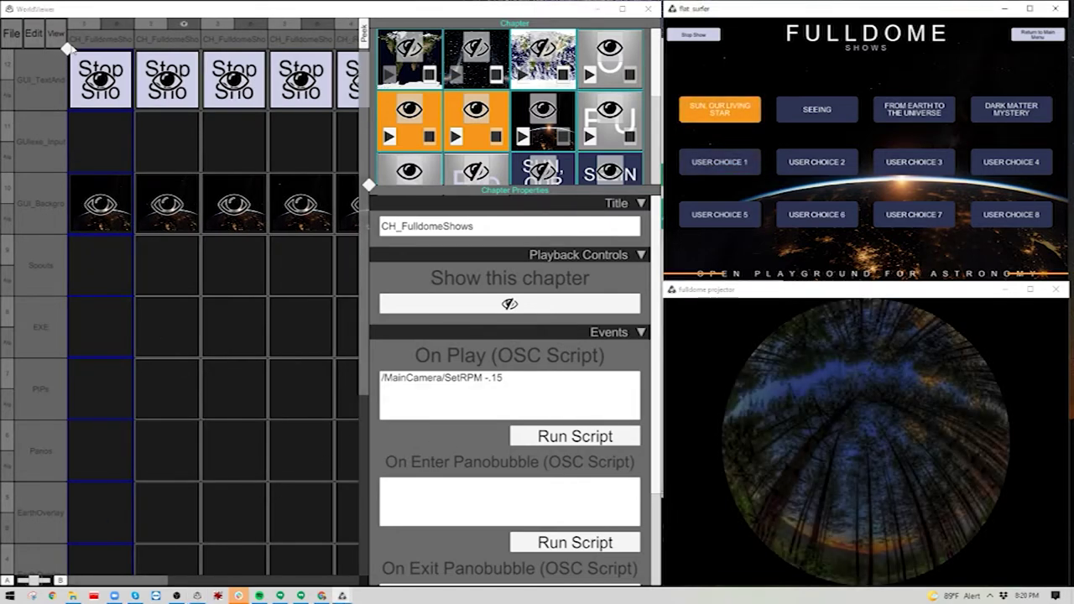
left_click_drag(67, 49, 69, 42)
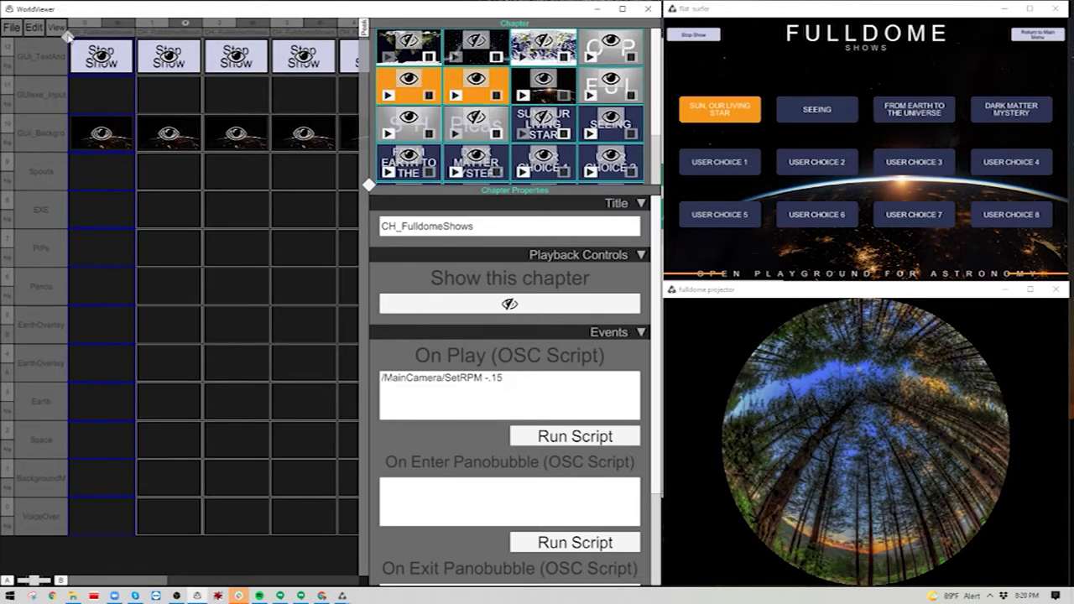
left_click(106, 441)
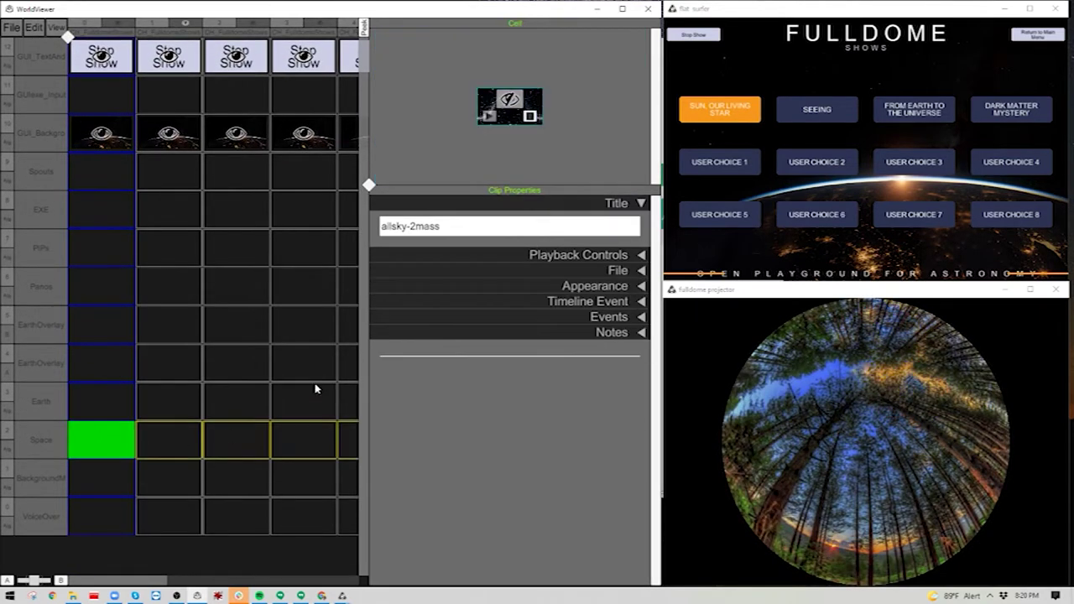
left_click(168, 441)
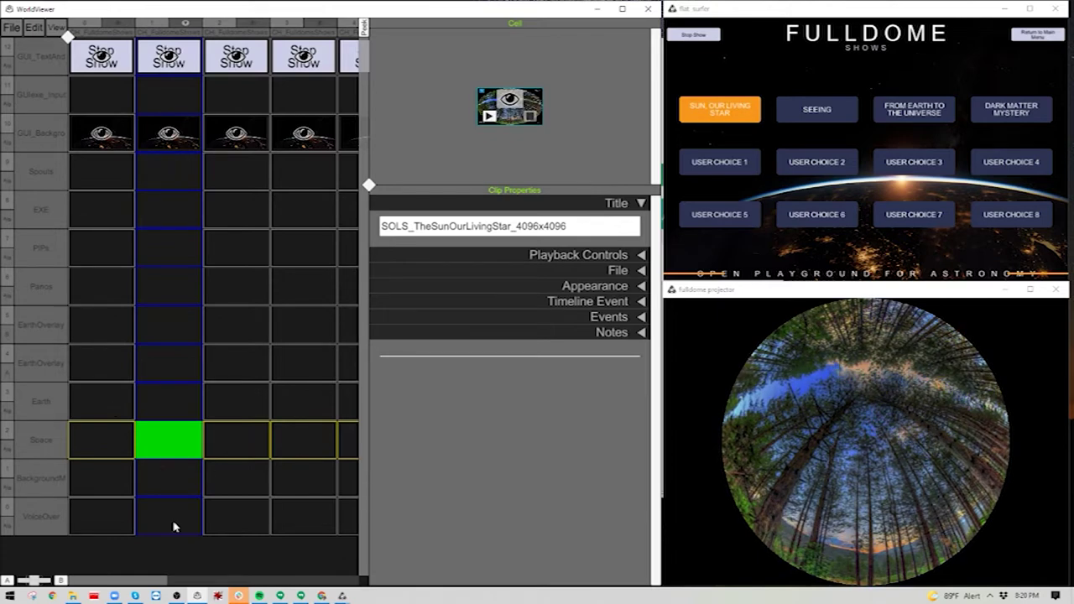
Play User Choice 1 and select the empty Space-layer cell in its chapter column
left_click(742, 163)
left_click_drag(132, 581, 191, 580)
left_click(287, 439)
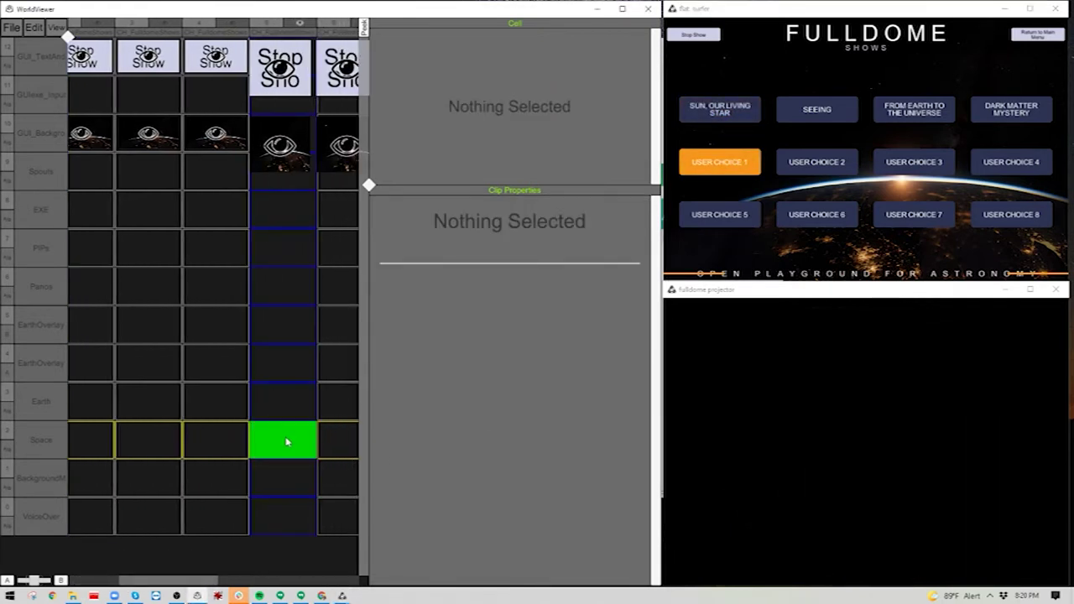
Load cosmology2400x2400.mp4 from the Fisheye CasperShows folder into the selected cell as a Fisheye Dome Master clip
right_click(284, 445)
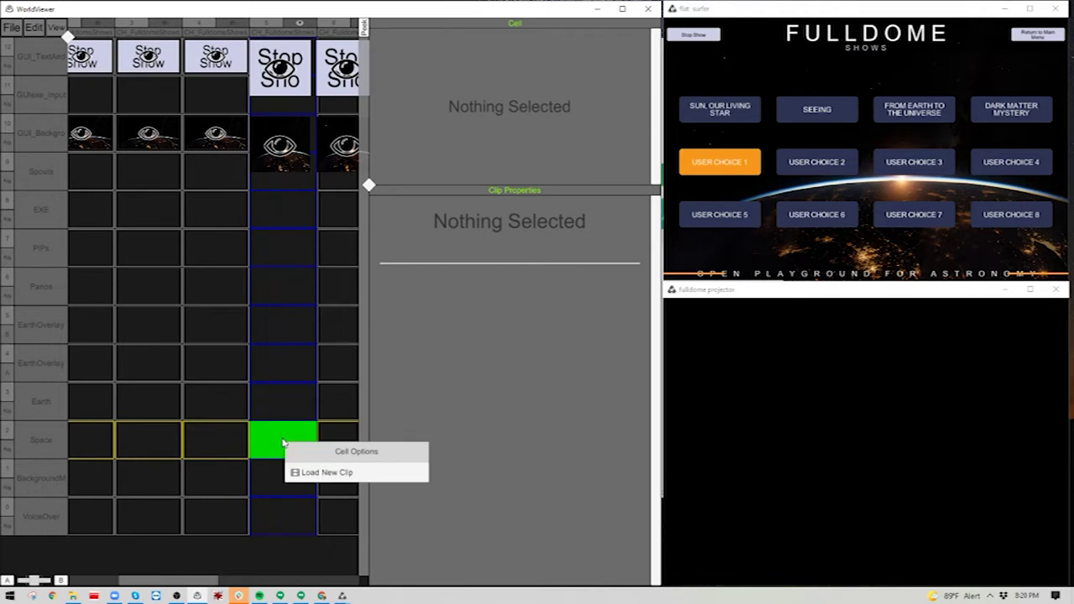
left_click(313, 473)
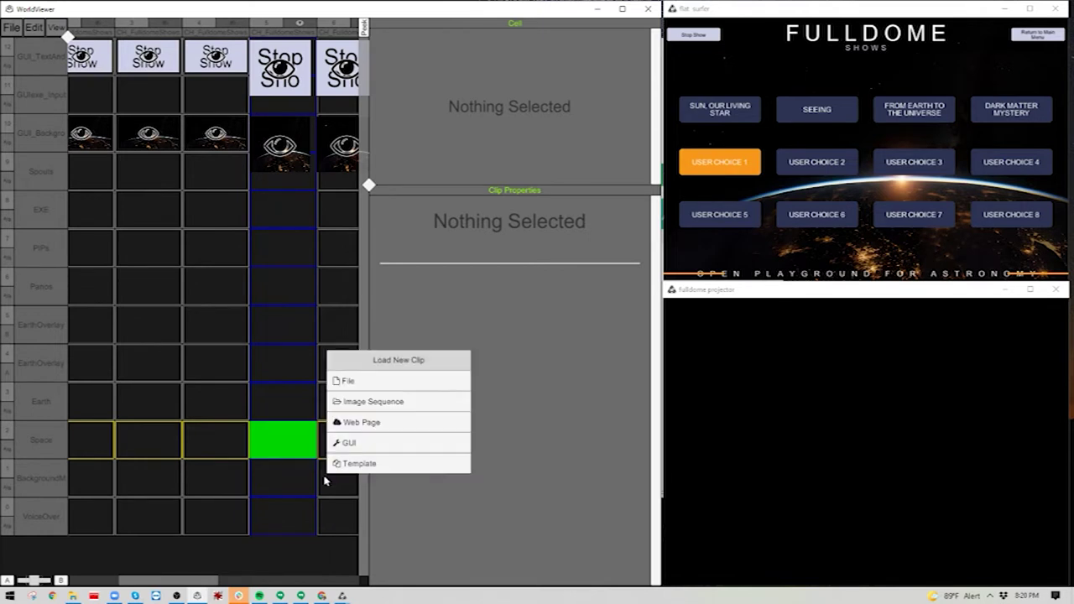
left_click(353, 382)
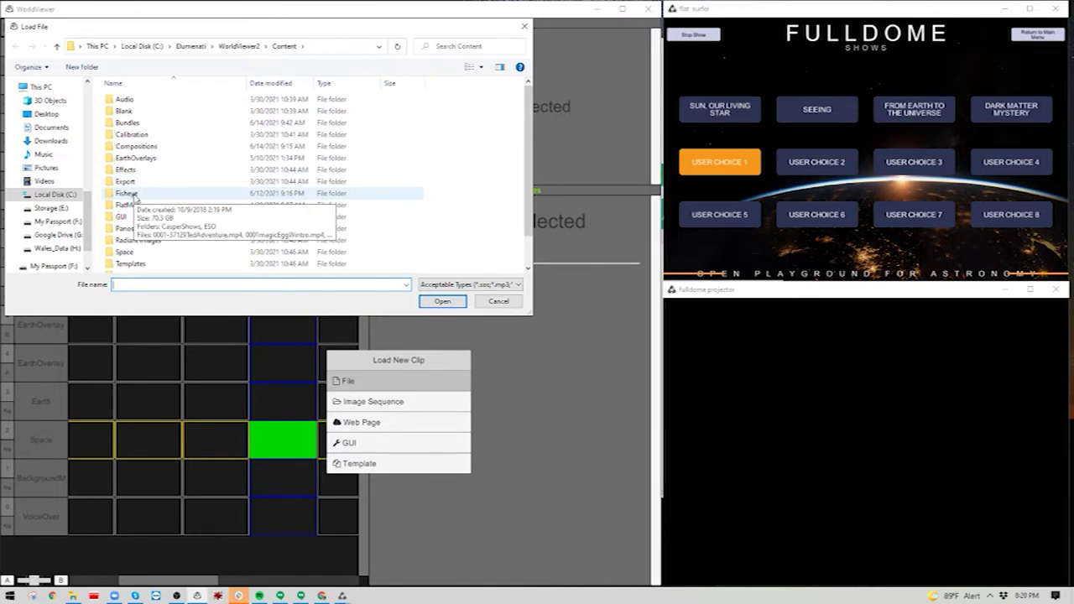
scroll(167, 220, "down", 1)
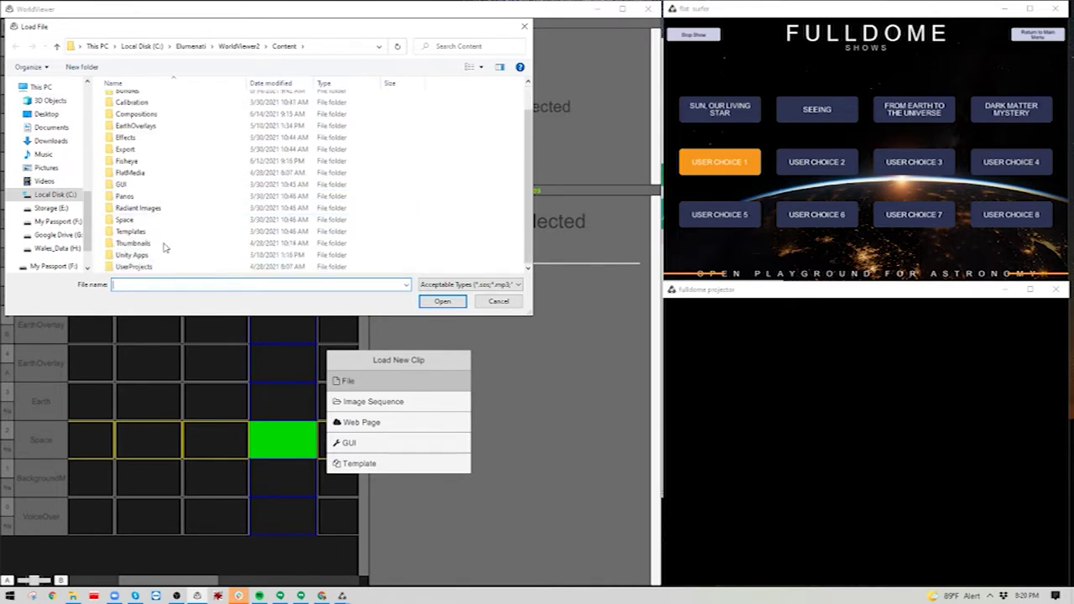
scroll(147, 193, "up", 1)
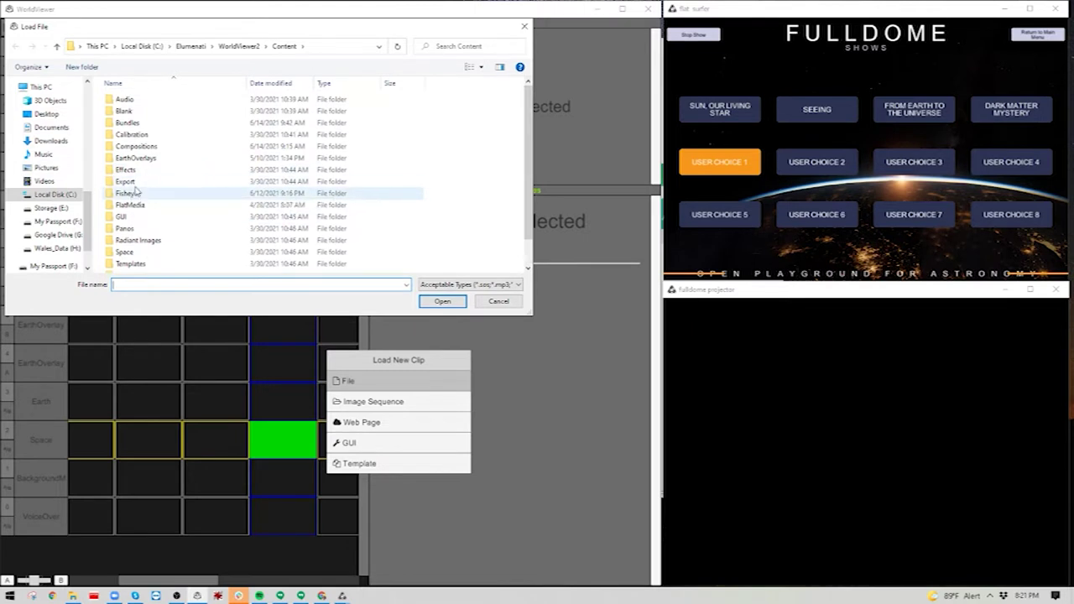
double_click(140, 196)
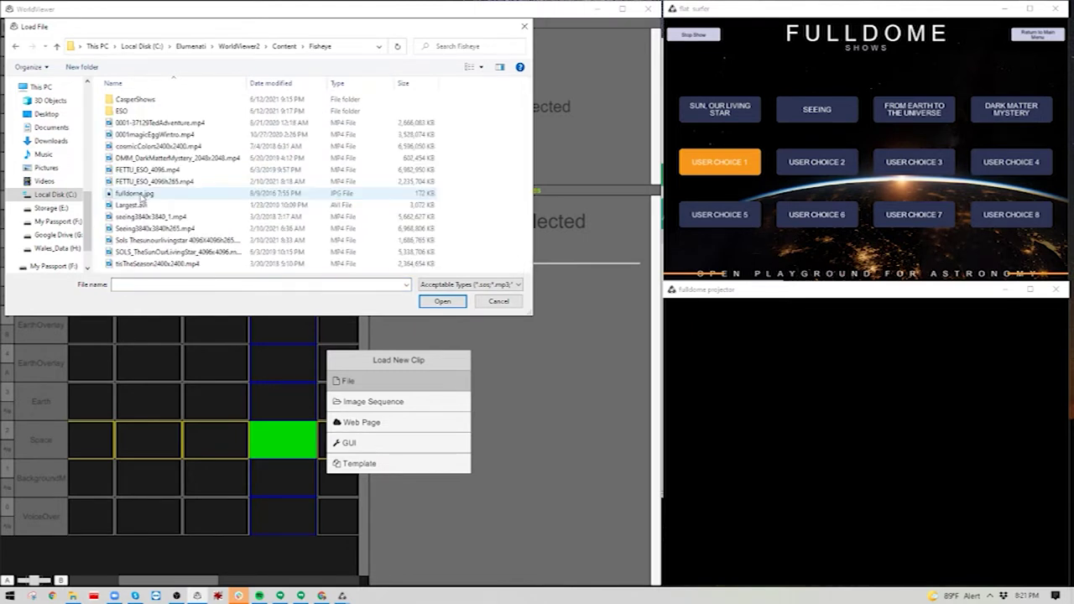
double_click(154, 102)
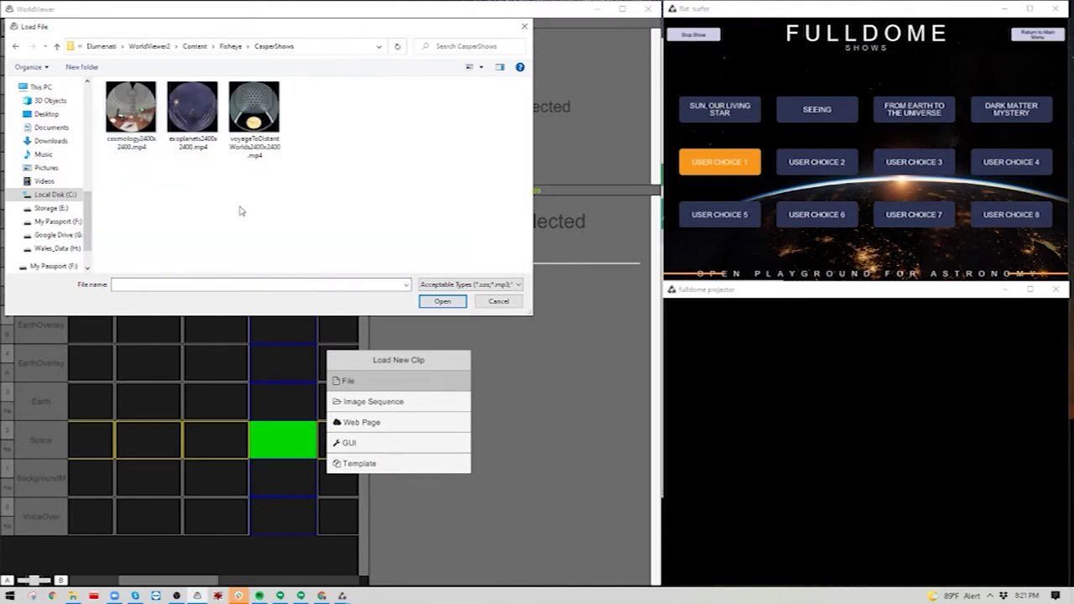
double_click(130, 109)
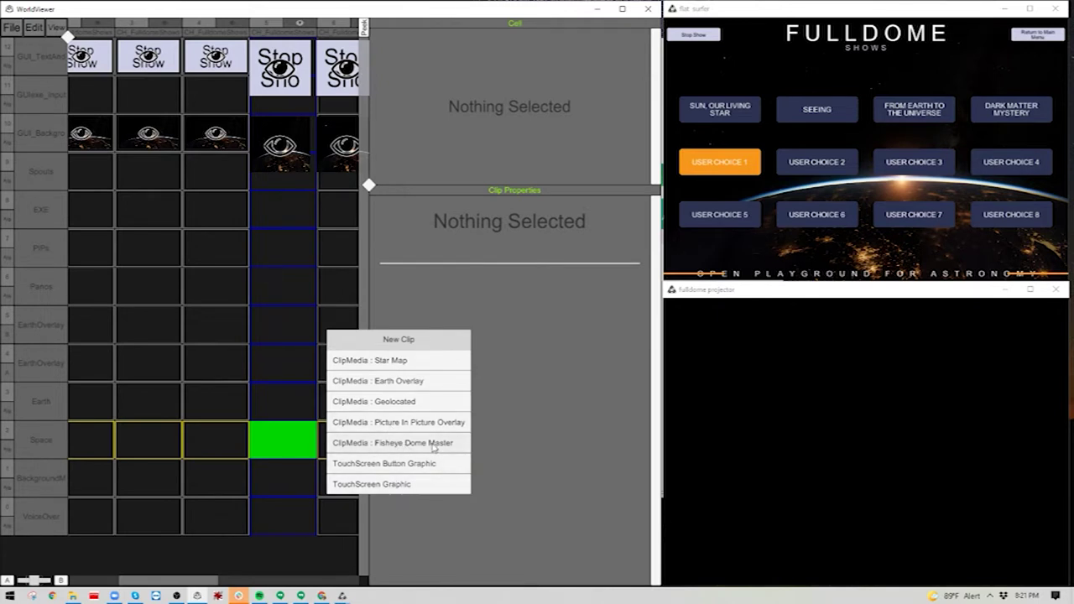
left_click(407, 445)
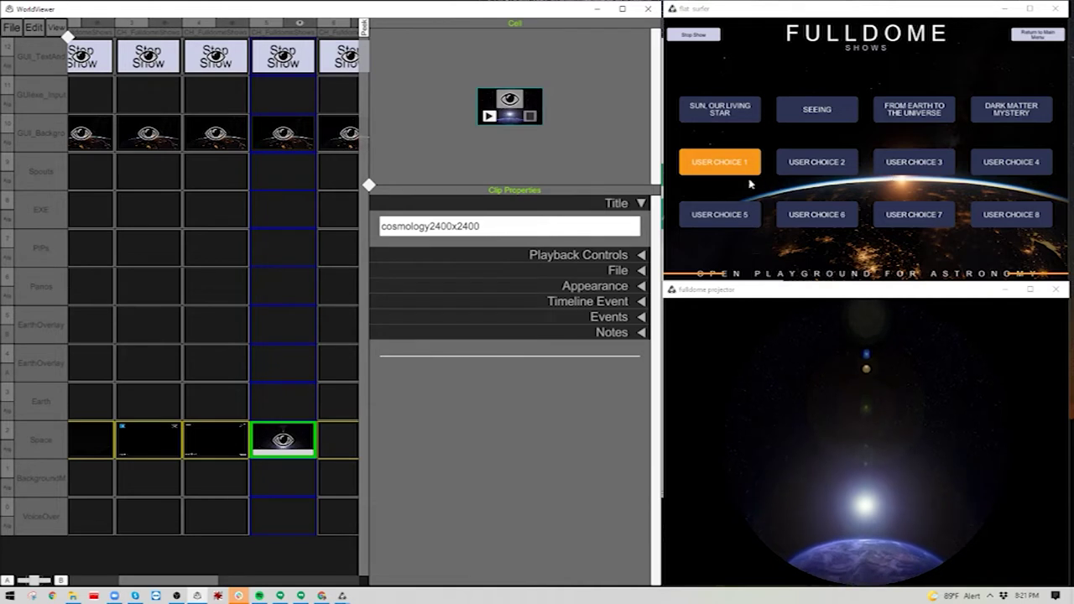
Open the clip properties of the orange User Choice 1 button in that chapter's GUI text layer, widening the properties pane
left_click_drag(365, 252, 371, 250)
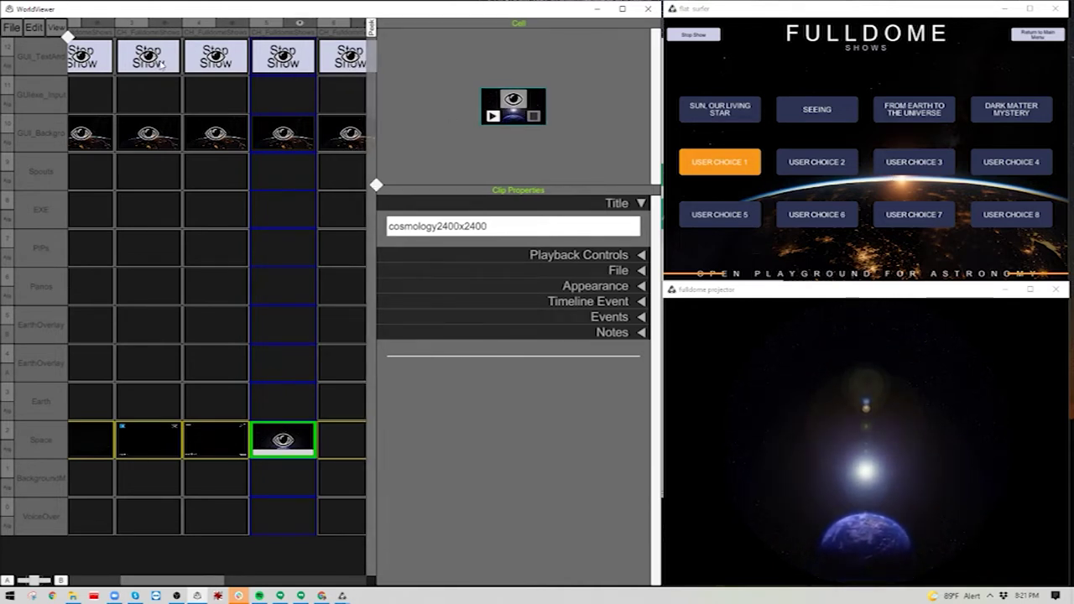
left_click(296, 57)
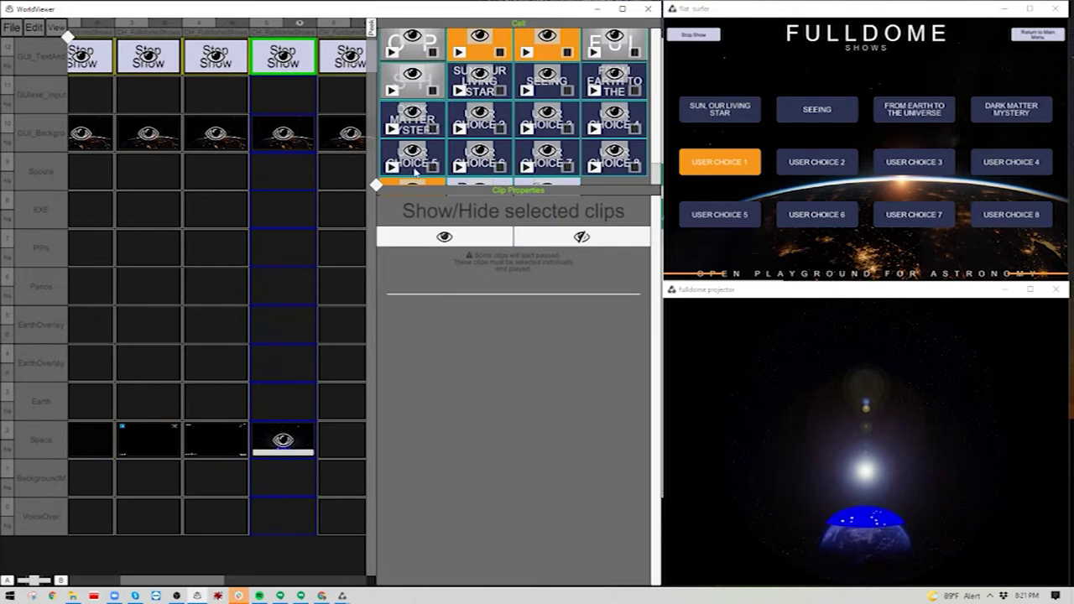
left_click_drag(366, 210, 289, 210)
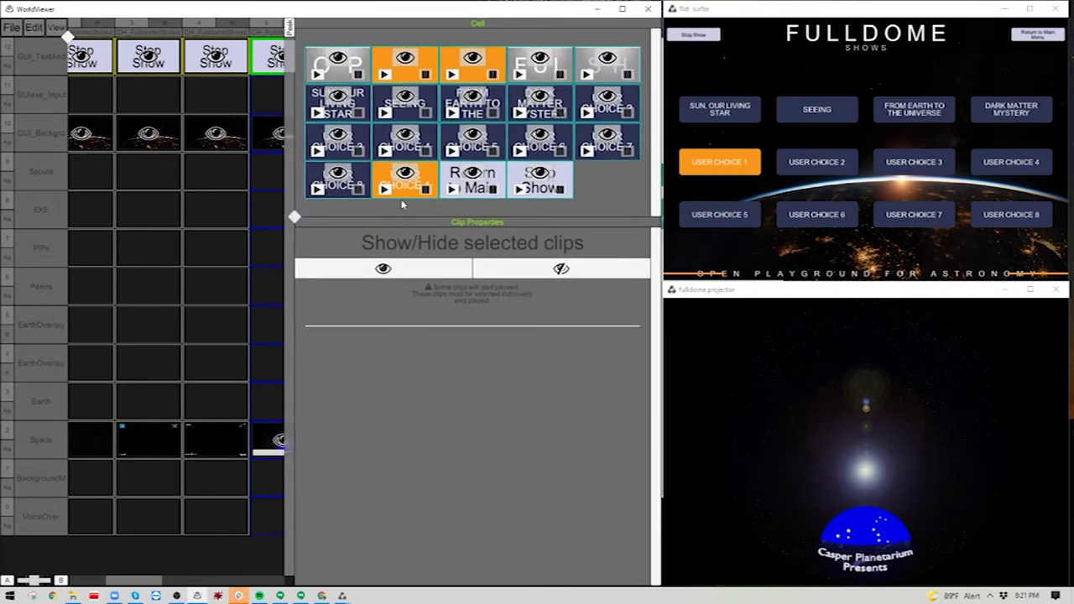
left_click(407, 192)
left_click(407, 191)
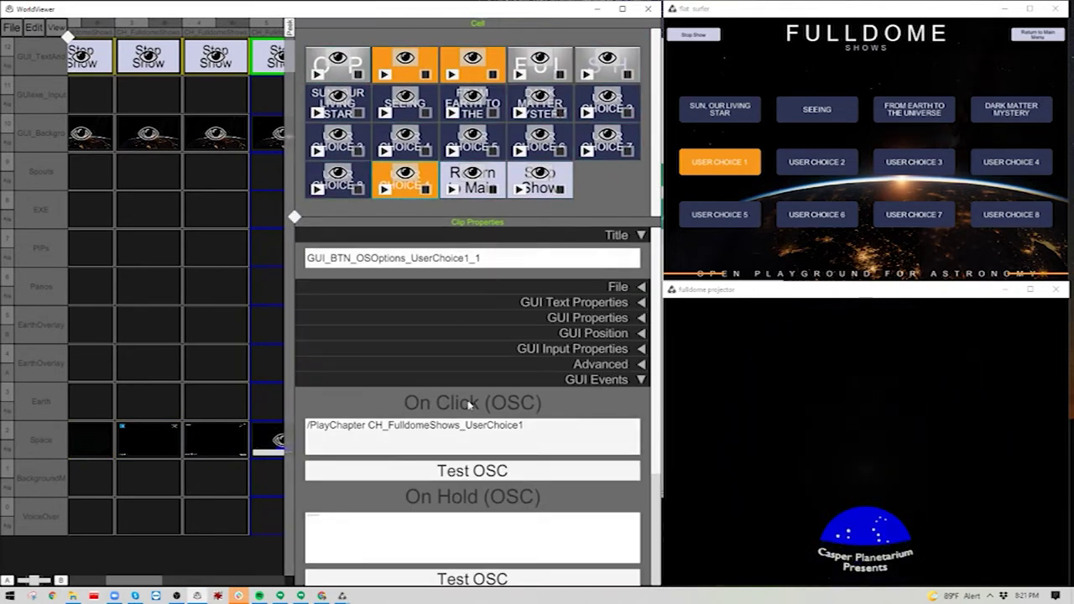
Set the text of the orange User Choice 1 button in its chapter to COSMOLOGY
left_click(603, 301)
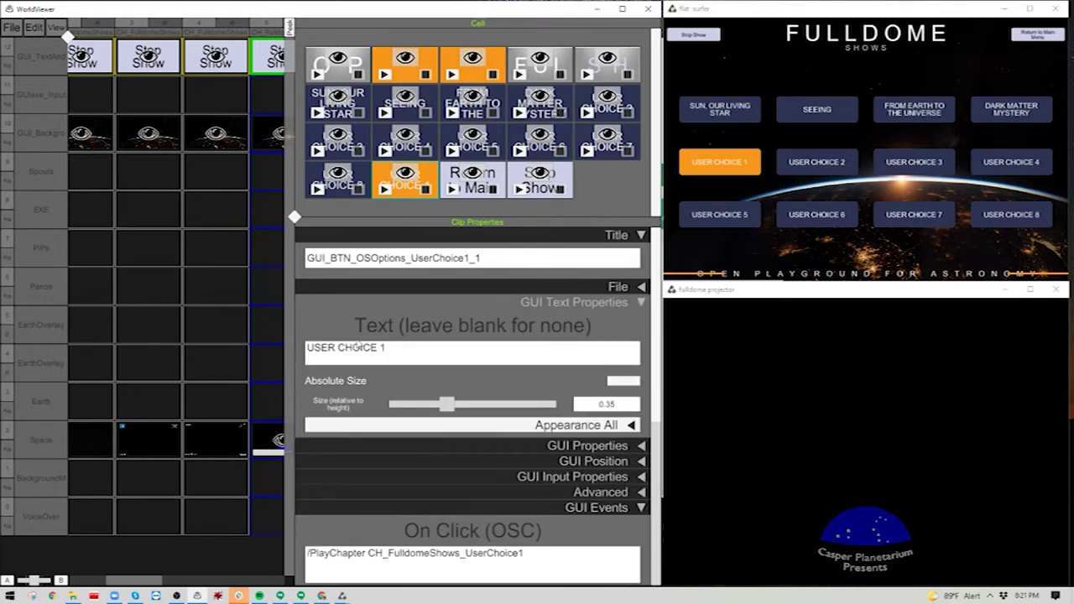
left_click(402, 353)
left_click(403, 352)
left_click_drag(403, 351, 300, 356)
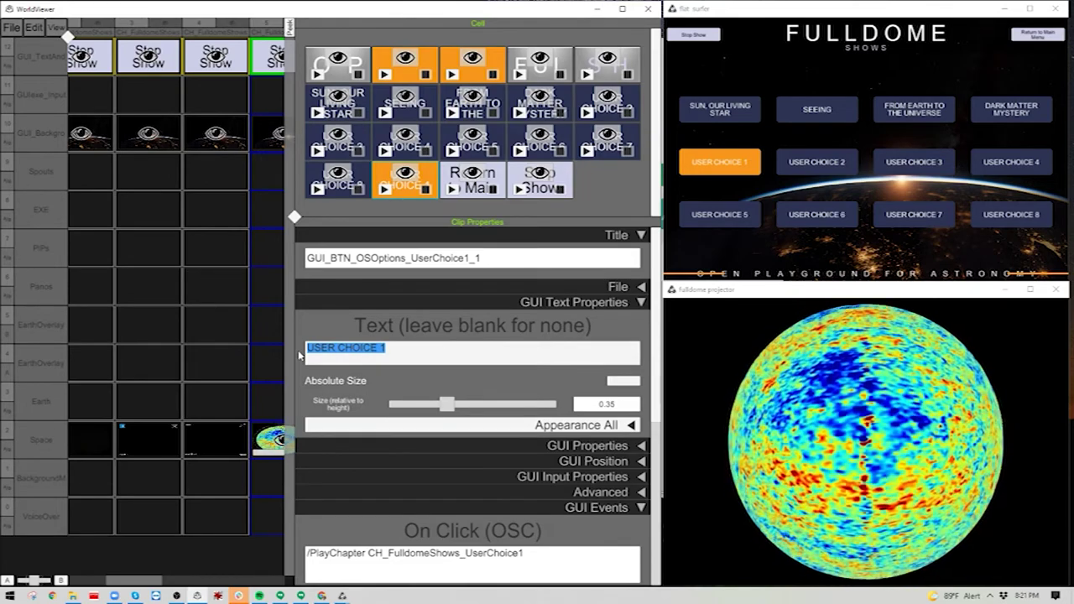
key("BackSpace")
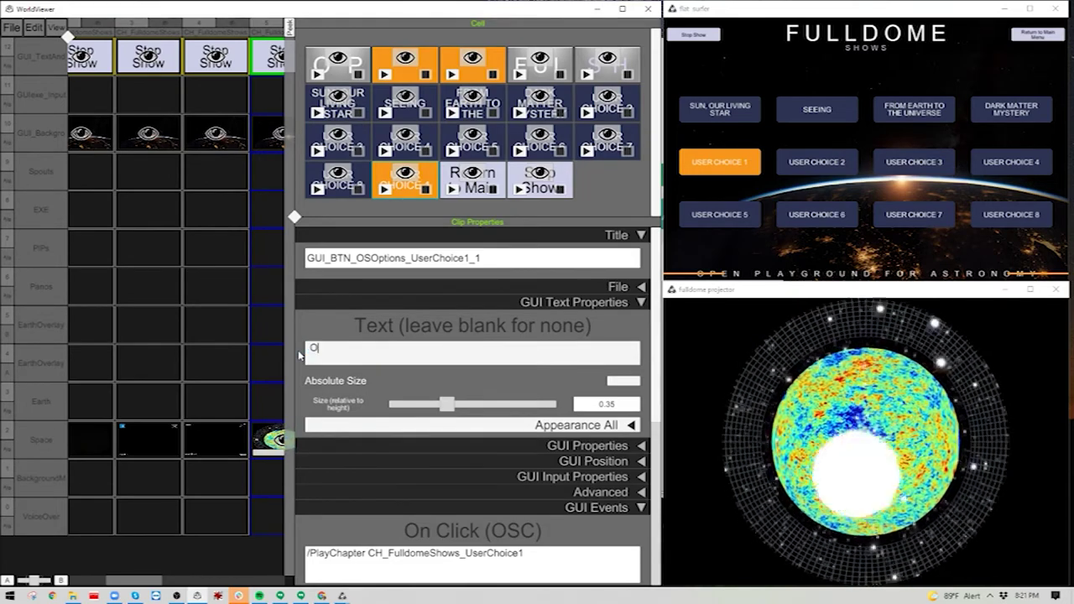
key("BackSpace")
type("CSOOSMOLOGY")
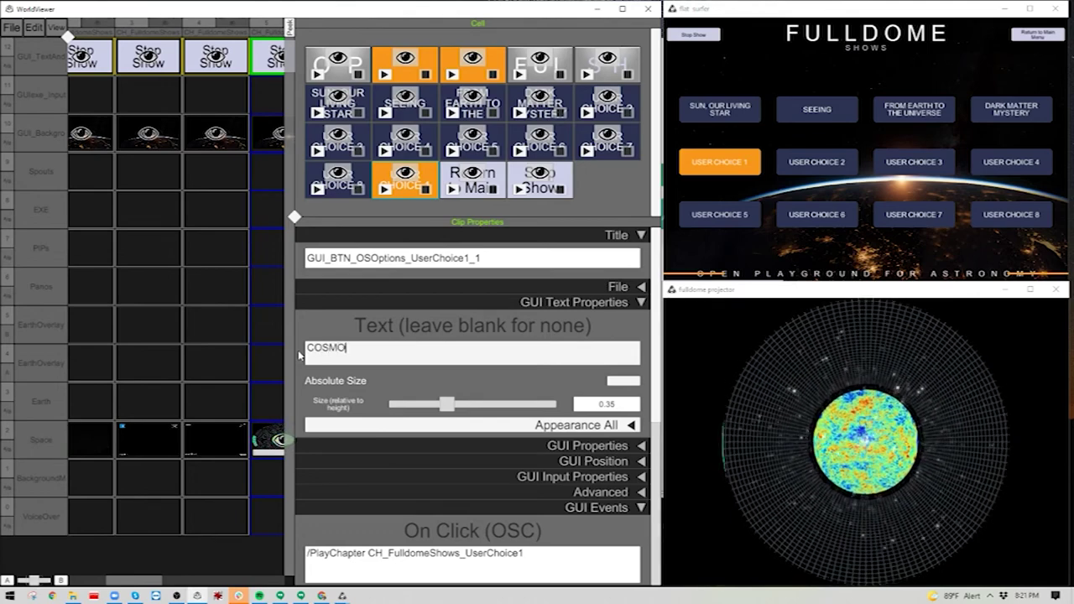
key("Return")
left_click(489, 259)
left_click_drag(490, 259, 320, 267)
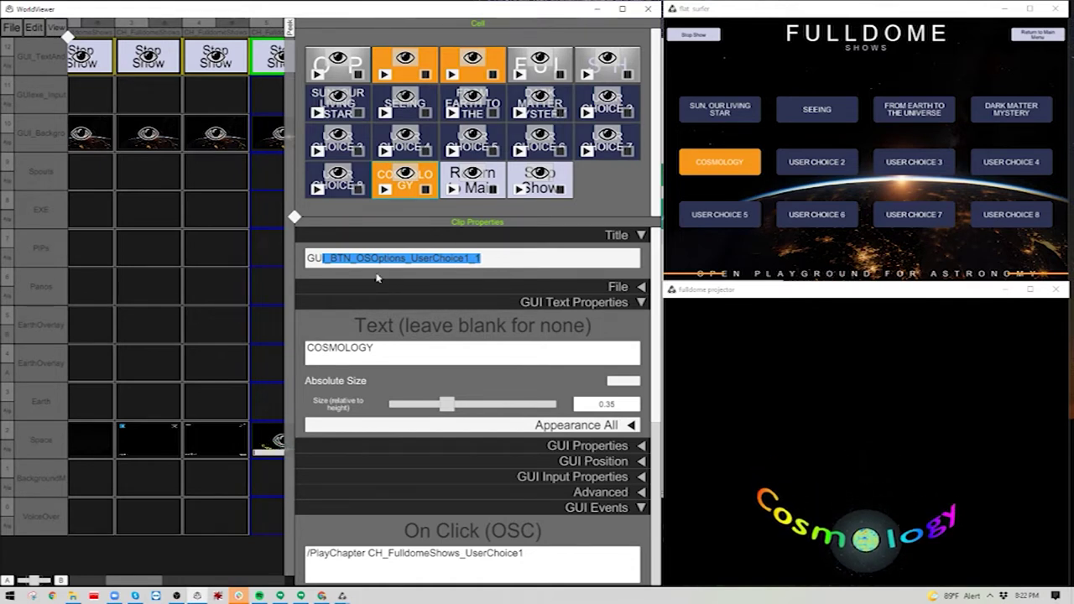
left_click(436, 263)
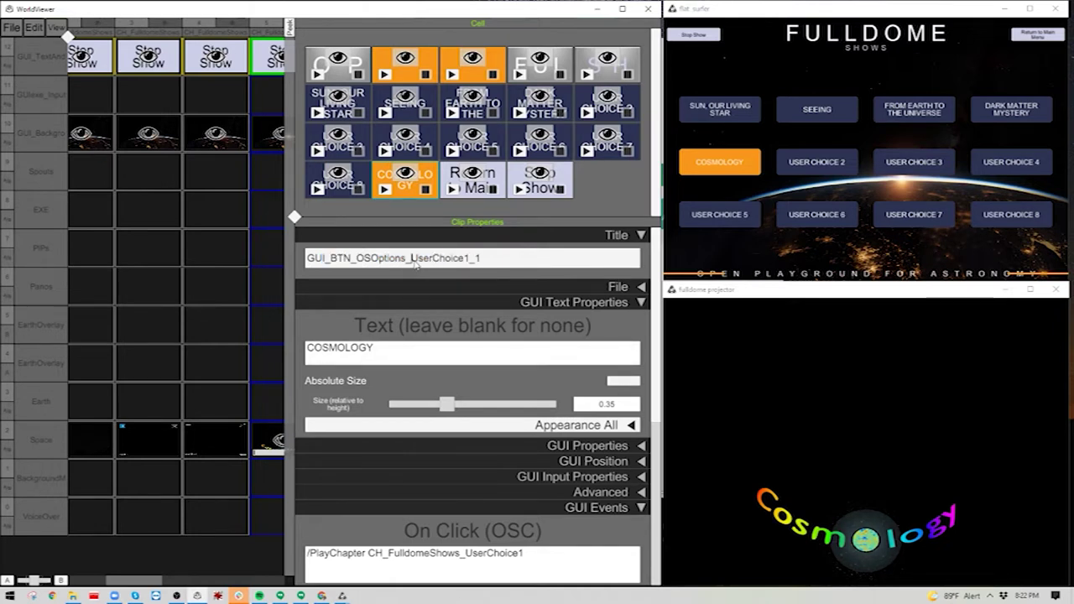
left_click_drag(414, 263, 492, 270)
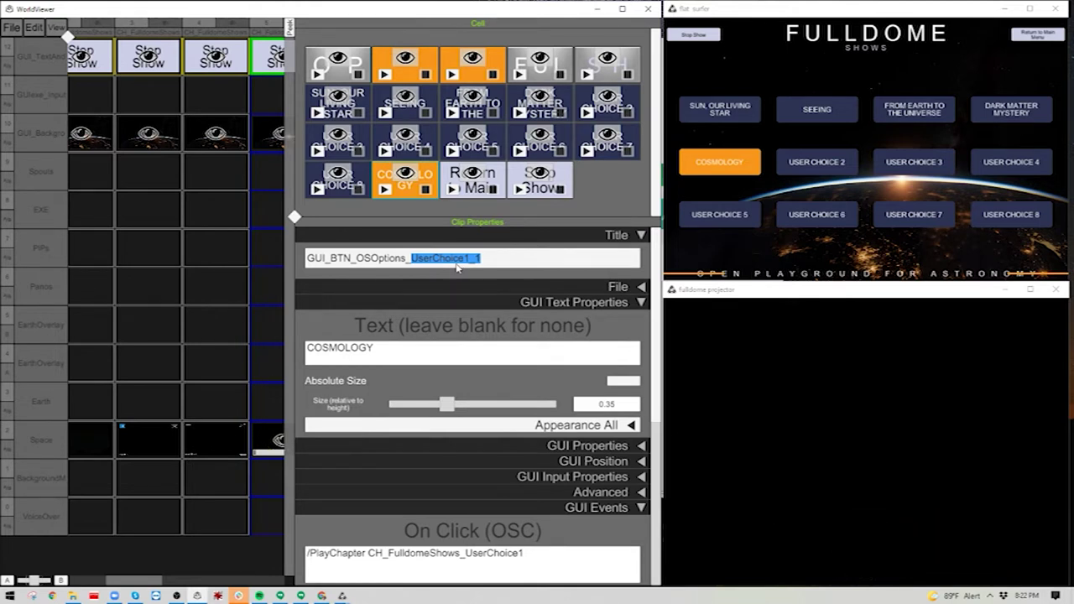
left_click(614, 169)
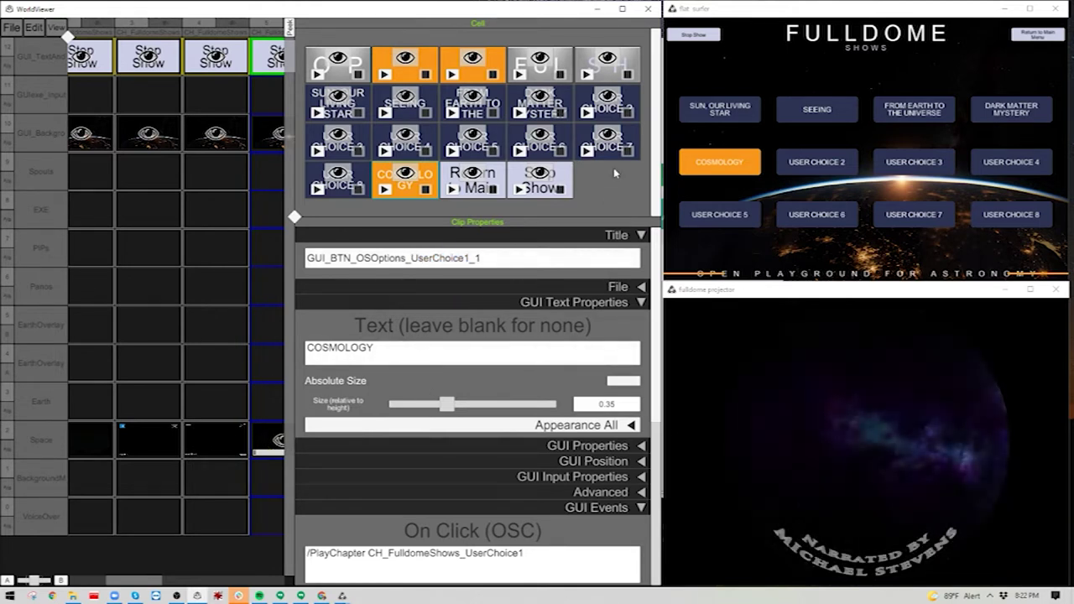
In the first chapter's GUI text layer, set the User Choice 1 button's text to COSMOLOGY
left_click(741, 168)
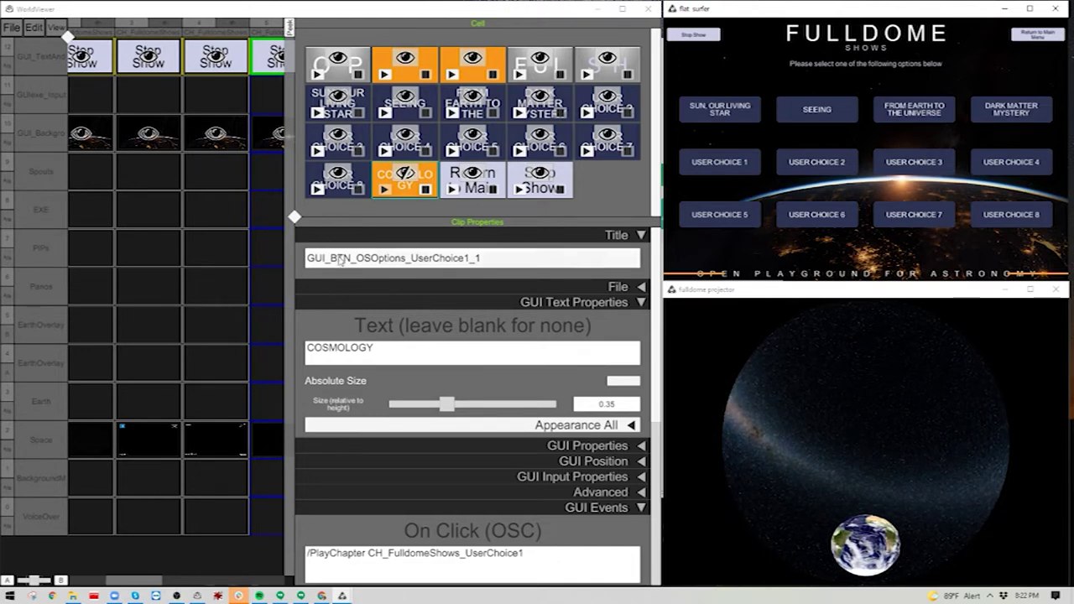
left_click_drag(134, 585, 100, 586)
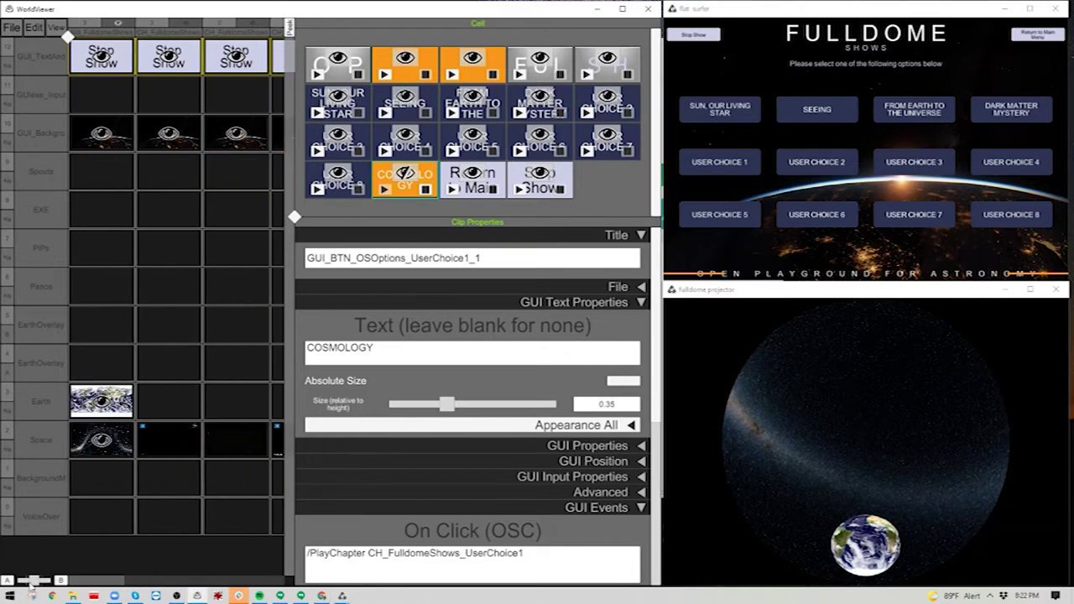
left_click(102, 59)
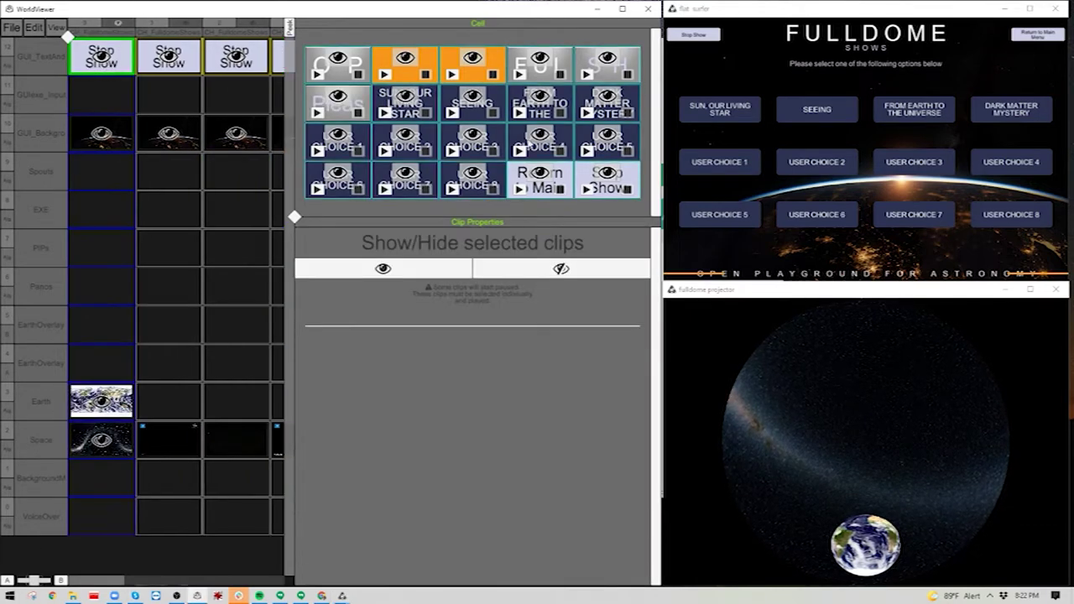
left_click(344, 156)
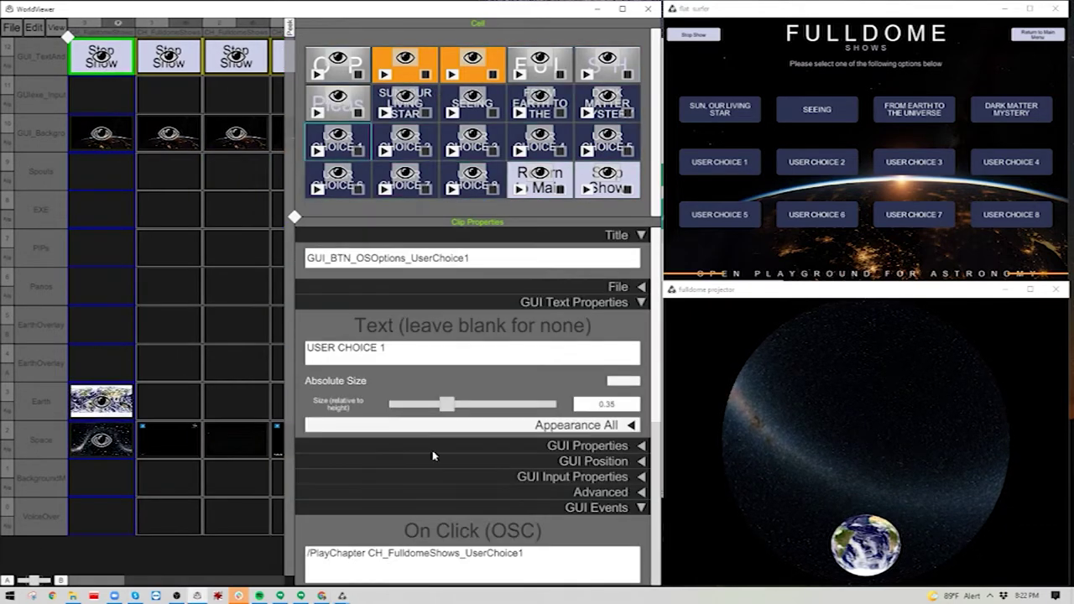
left_click(417, 348)
type("COSMOLOGY")
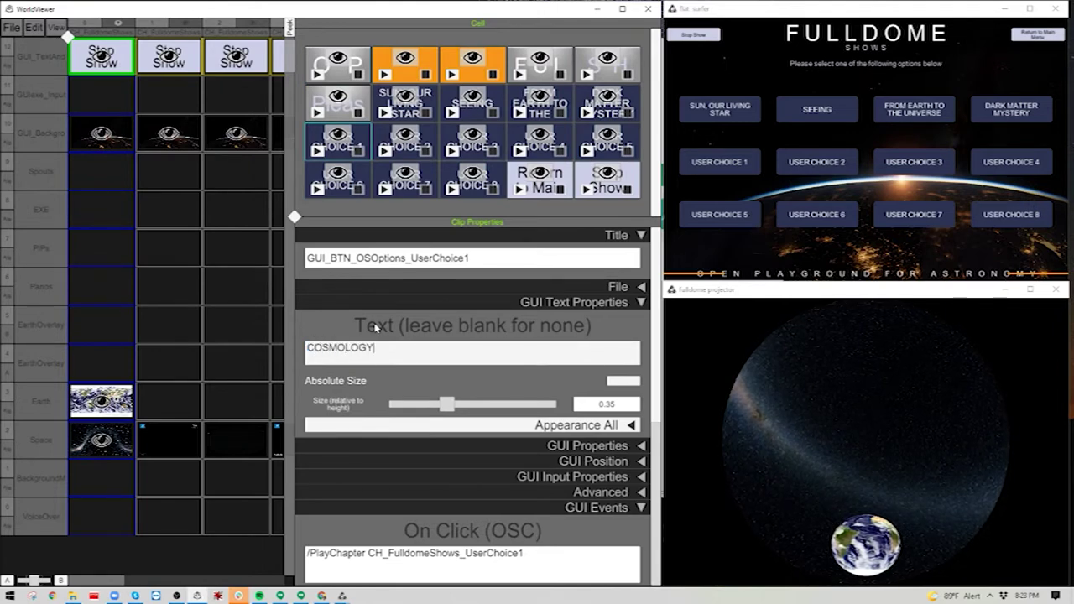
key("Return")
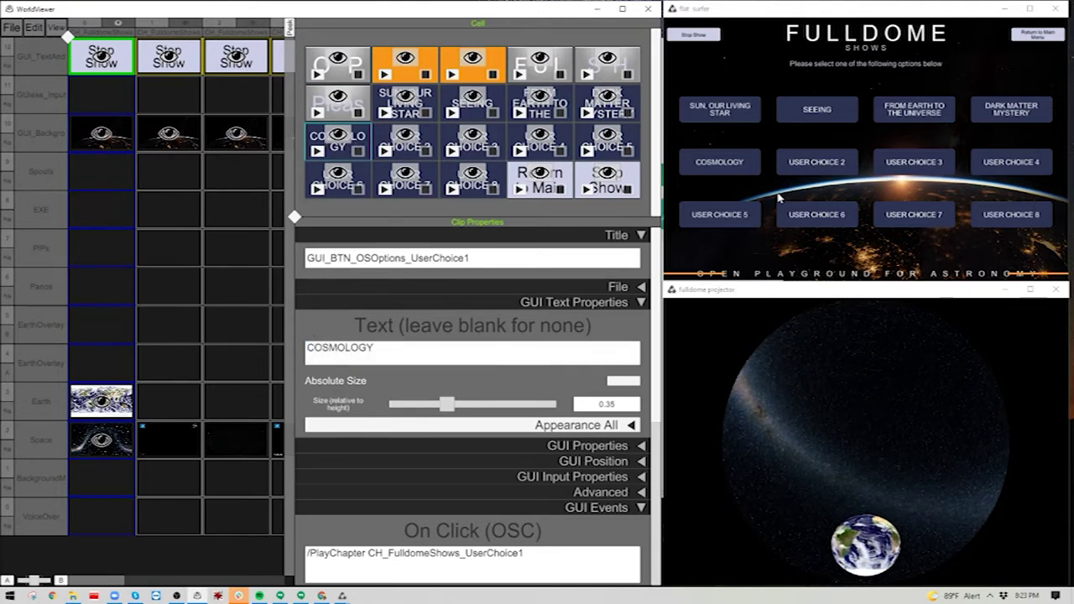
Test the Cosmology button, then play User Choice 2 and bring its chapter column into view
left_click(745, 167)
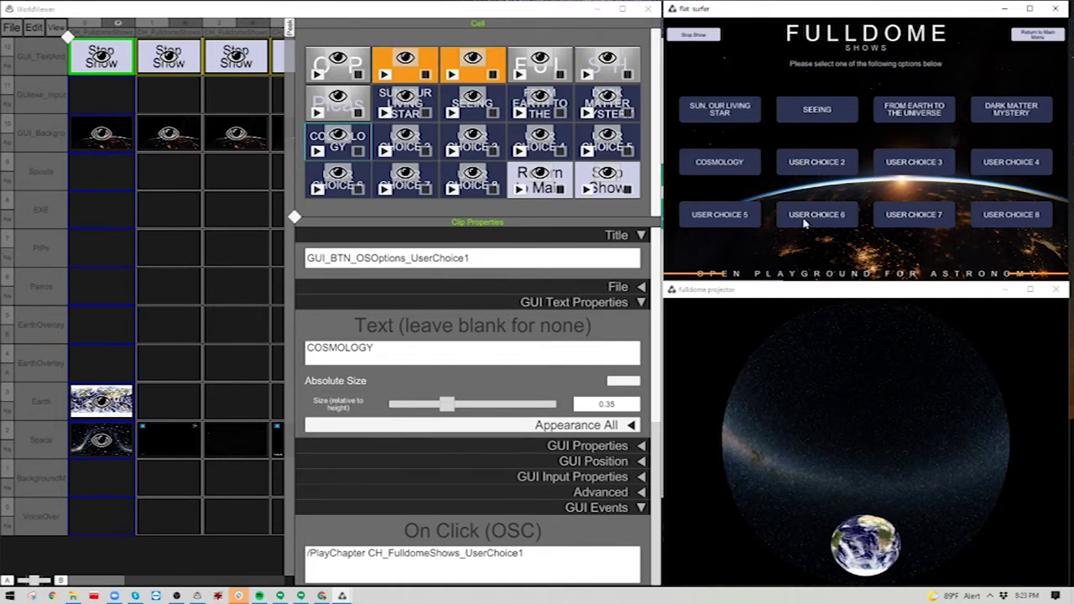
left_click(804, 161)
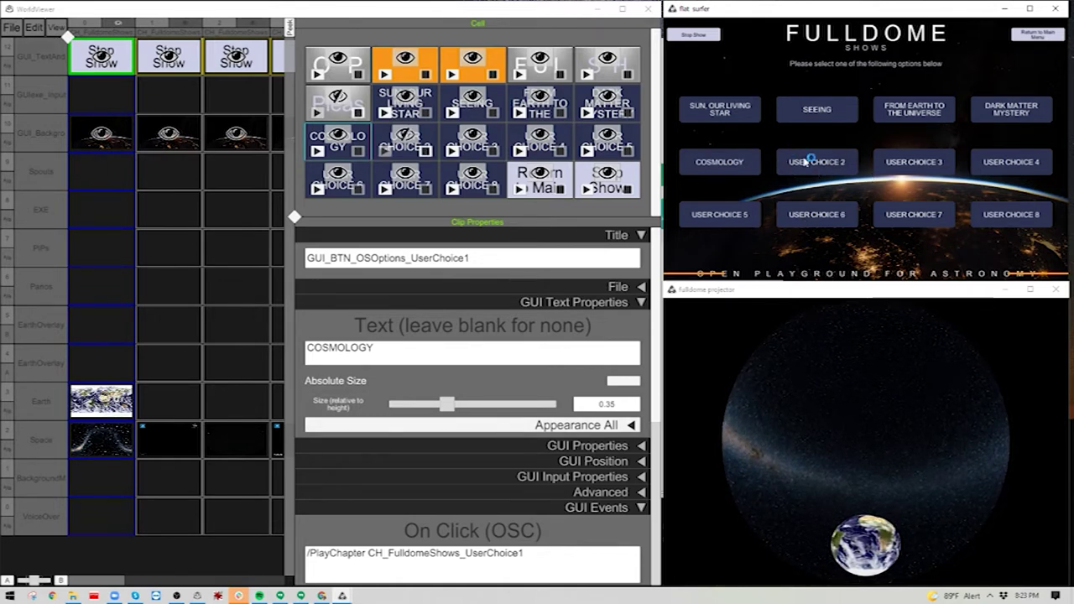
left_click_drag(114, 582, 199, 582)
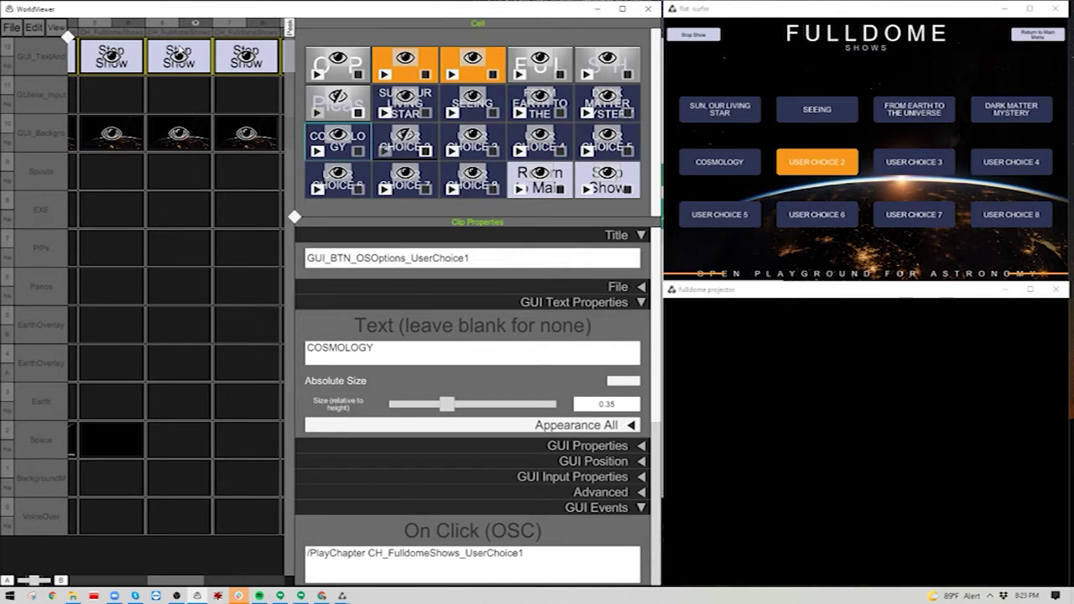
Load voyageToDistantWorlds2400x2400.mp4 from the Fisheye CasperShows folder into the User Choice 2 chapter's empty Space-layer cell as a Fisheye Dome Master clip
right_click(177, 439)
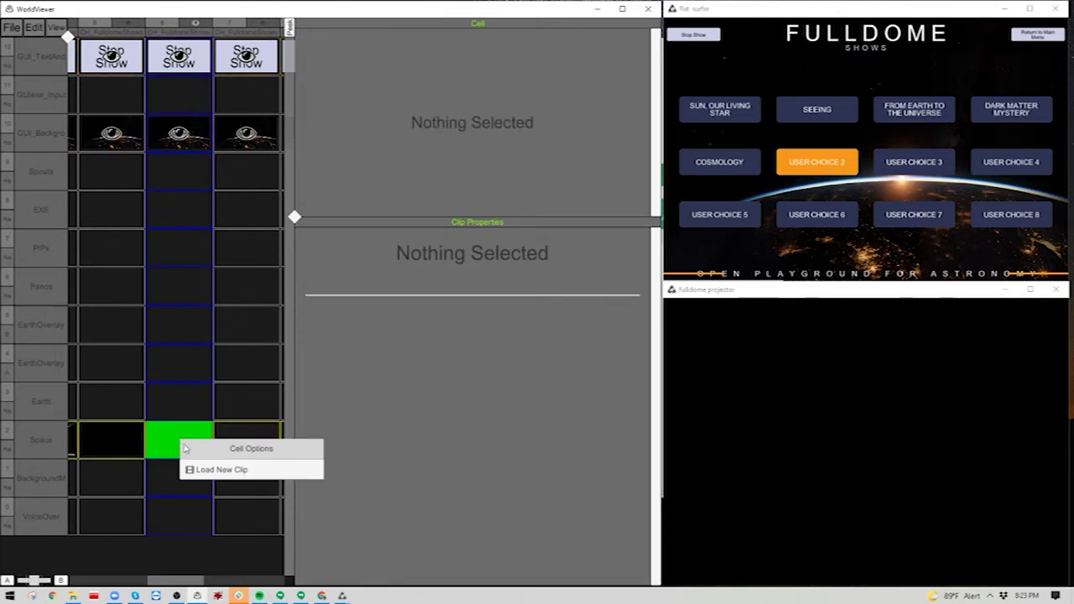
left_click(214, 472)
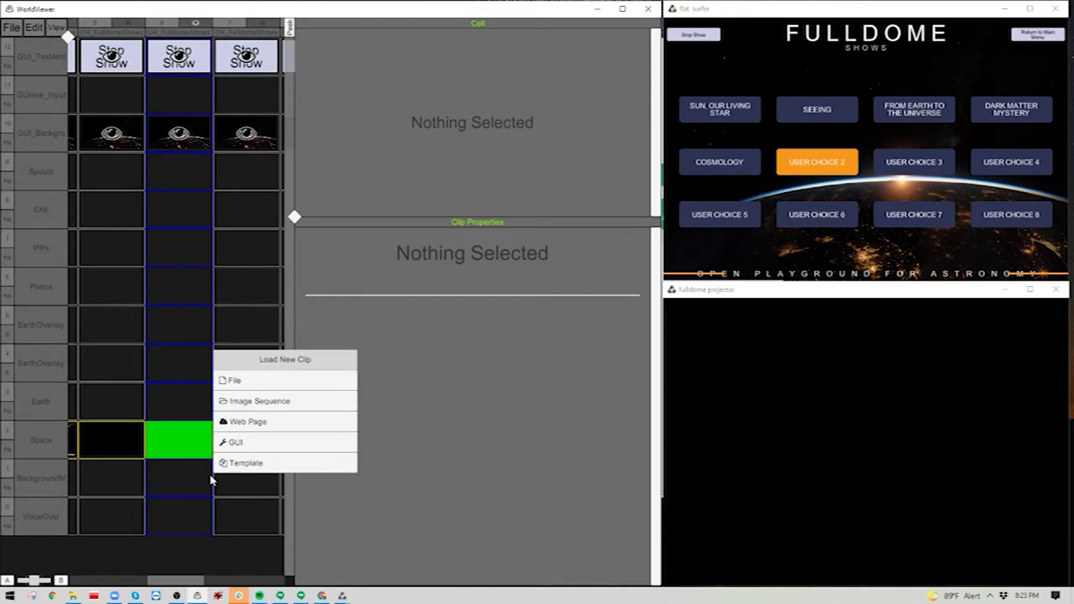
left_click(253, 385)
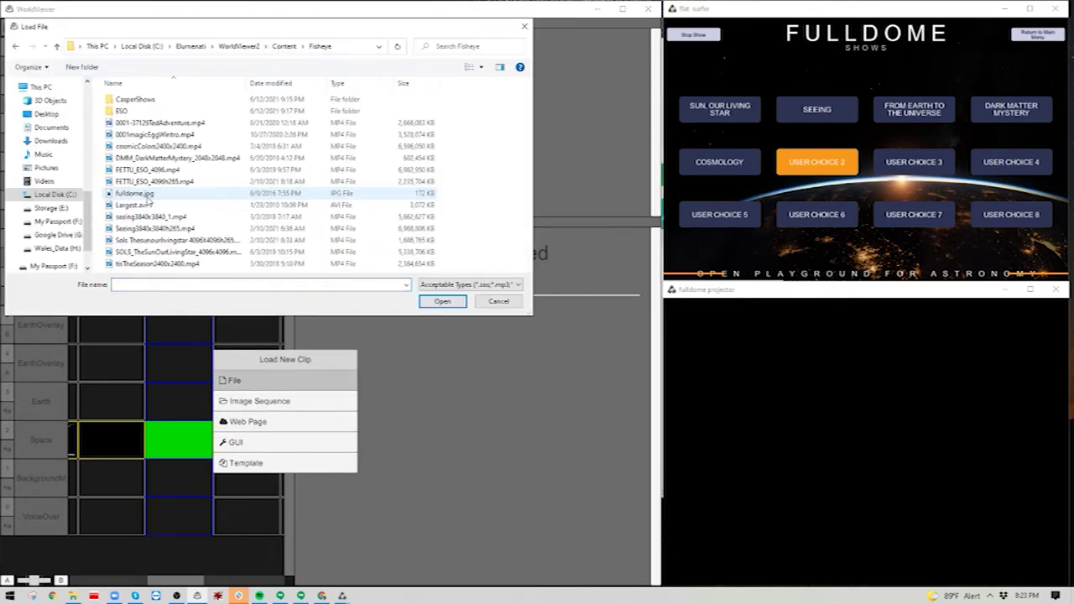
double_click(139, 100)
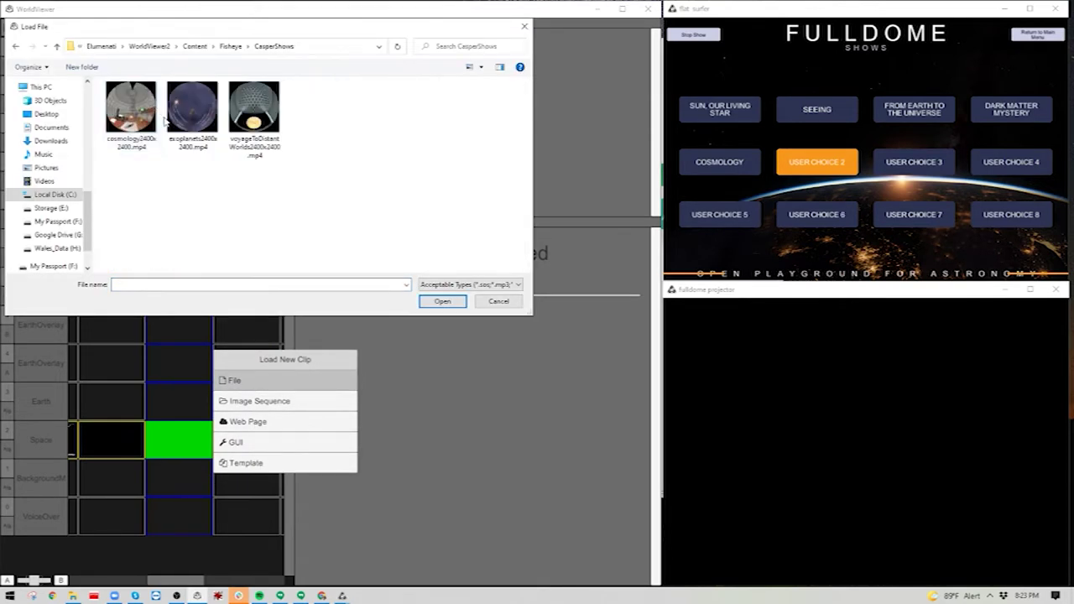
double_click(263, 122)
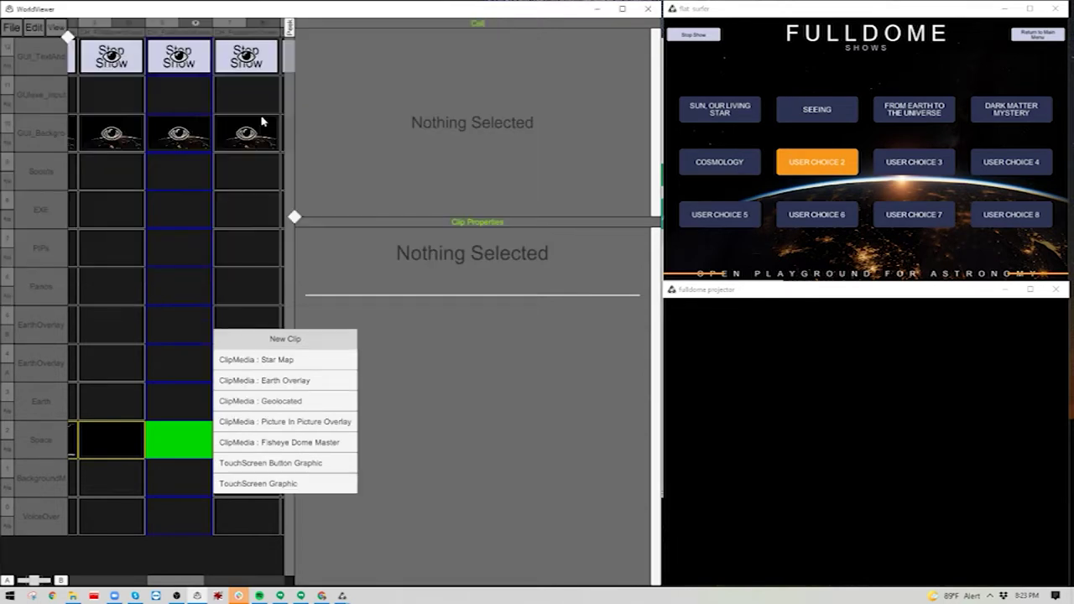
left_click(283, 442)
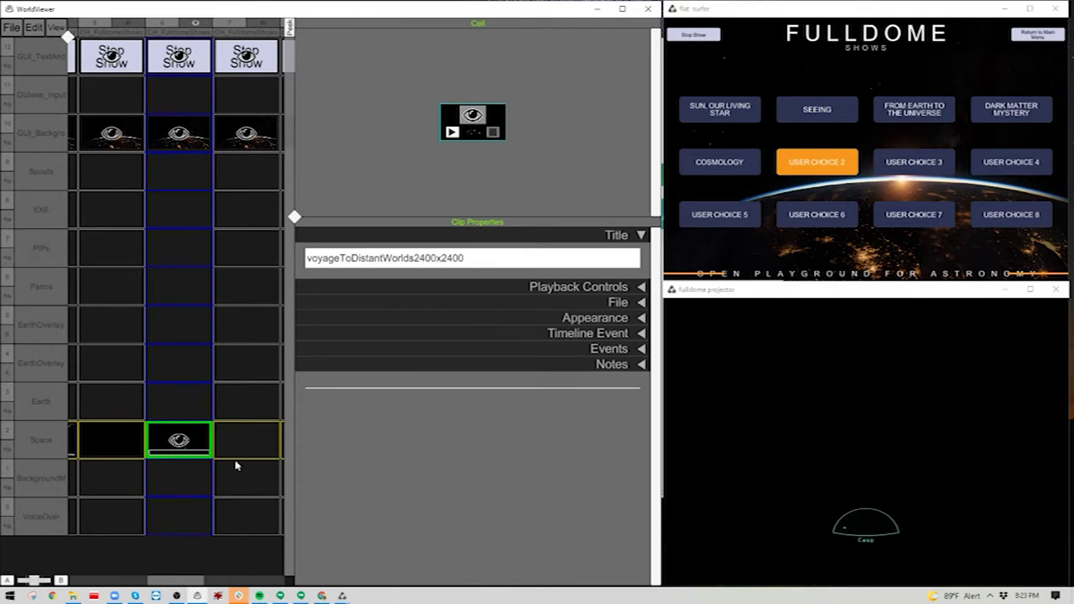
Set the text of the orange User Choice 2 button in that chapter's GUI text layer to VOYAGE TO DISTANT WORLDS
left_click(198, 65)
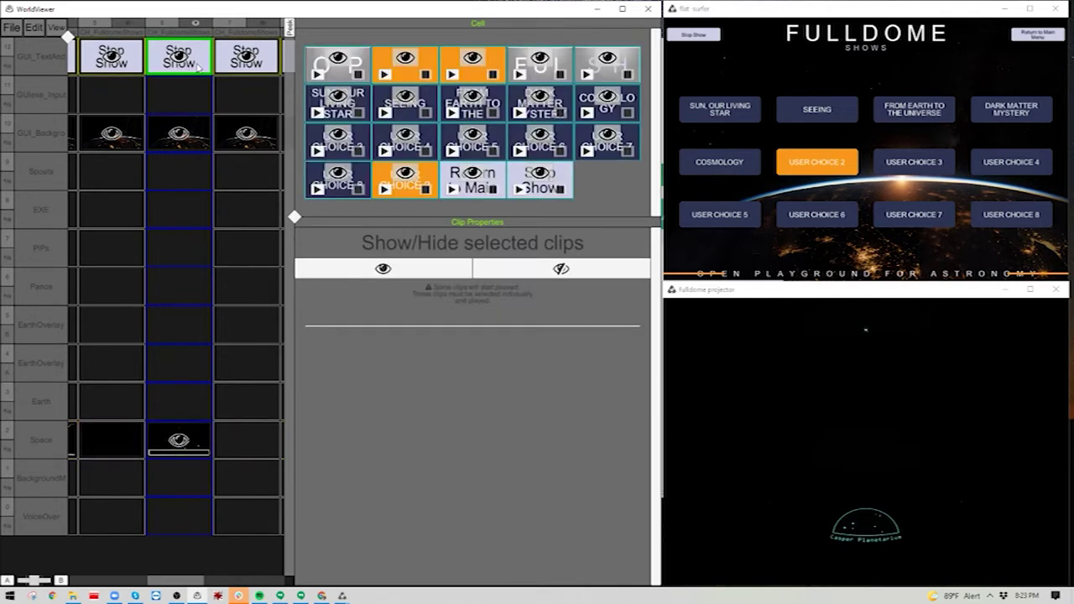
left_click(404, 179)
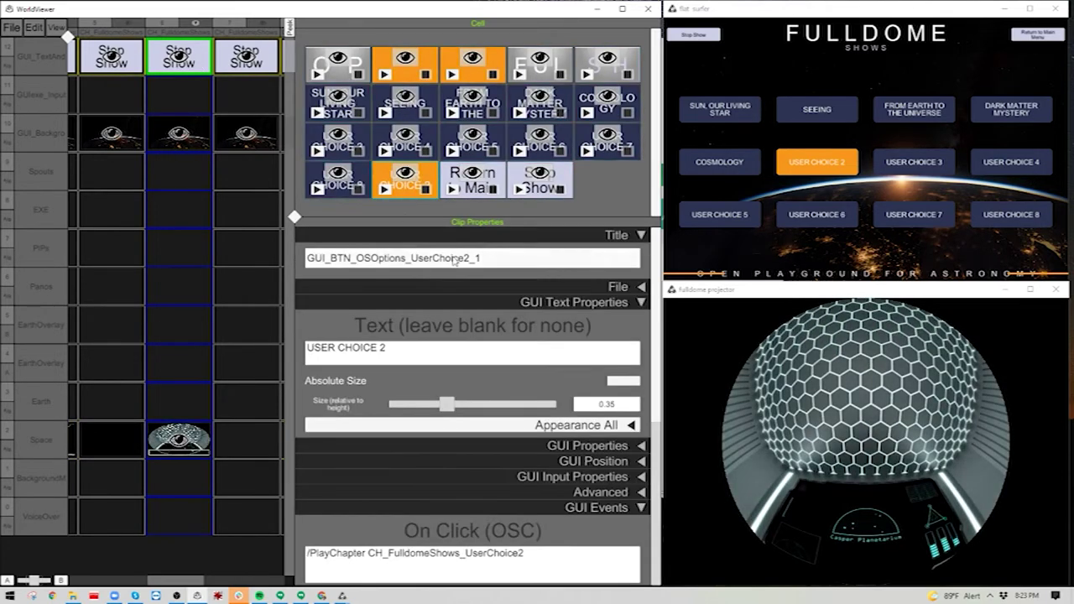
left_click(418, 353)
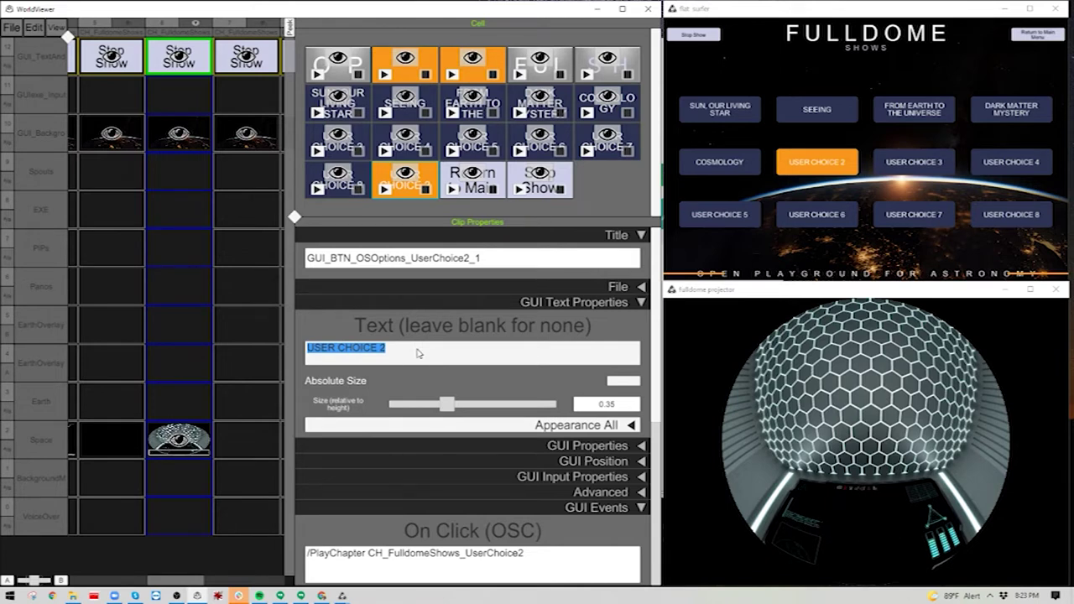
type("VOYAGE TO ")
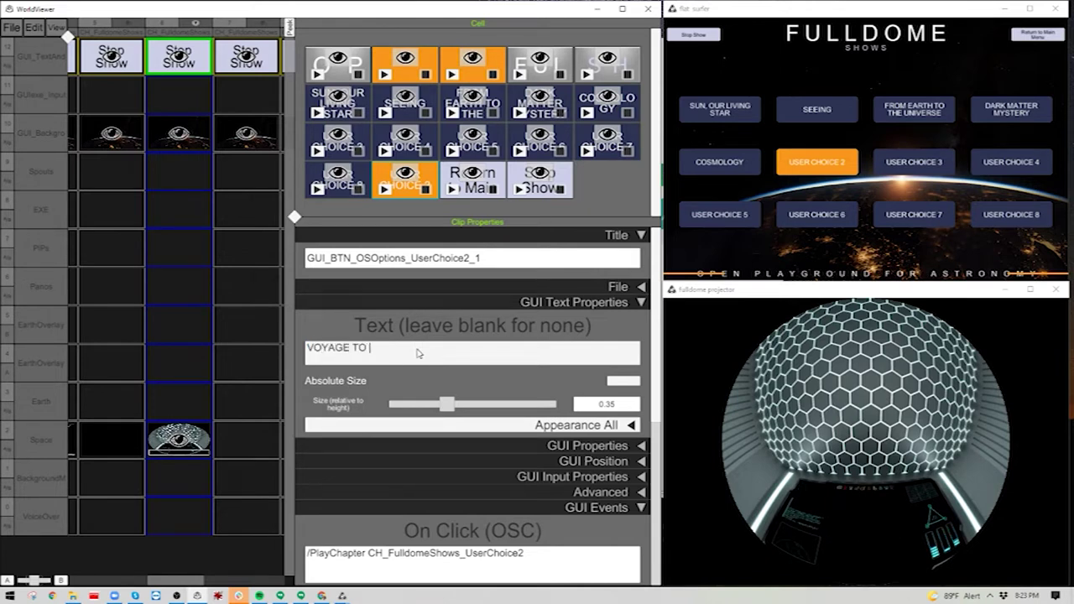
type("DISTANT WORLDS")
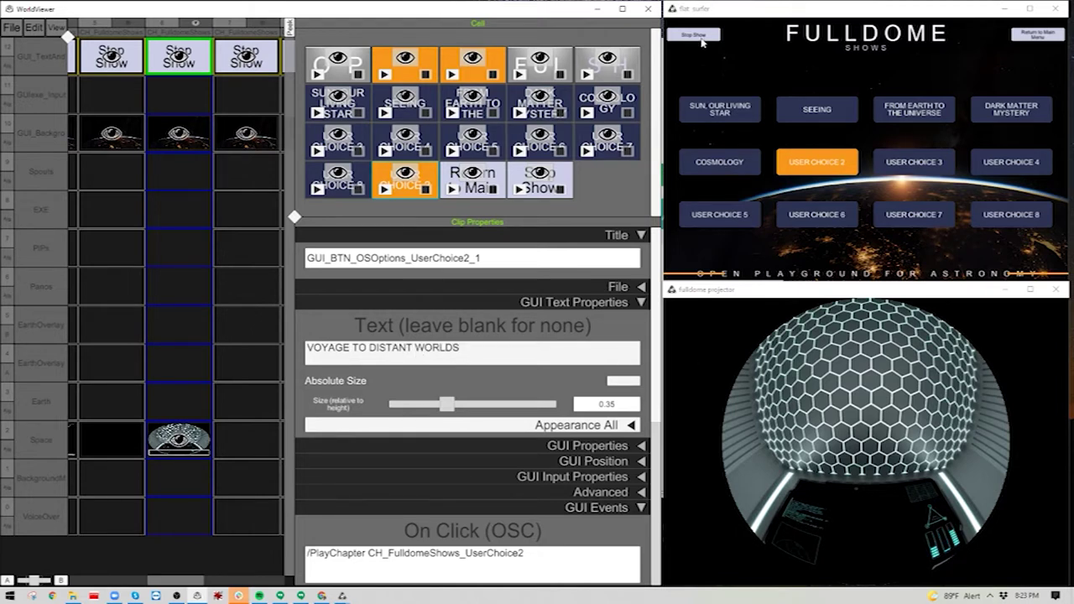
In the first chapter's GUI text layer, set the User Choice 2 button's text to VOYAGE TO DISTANT WORLDS
left_click_drag(176, 580, 37, 571)
left_click(125, 57)
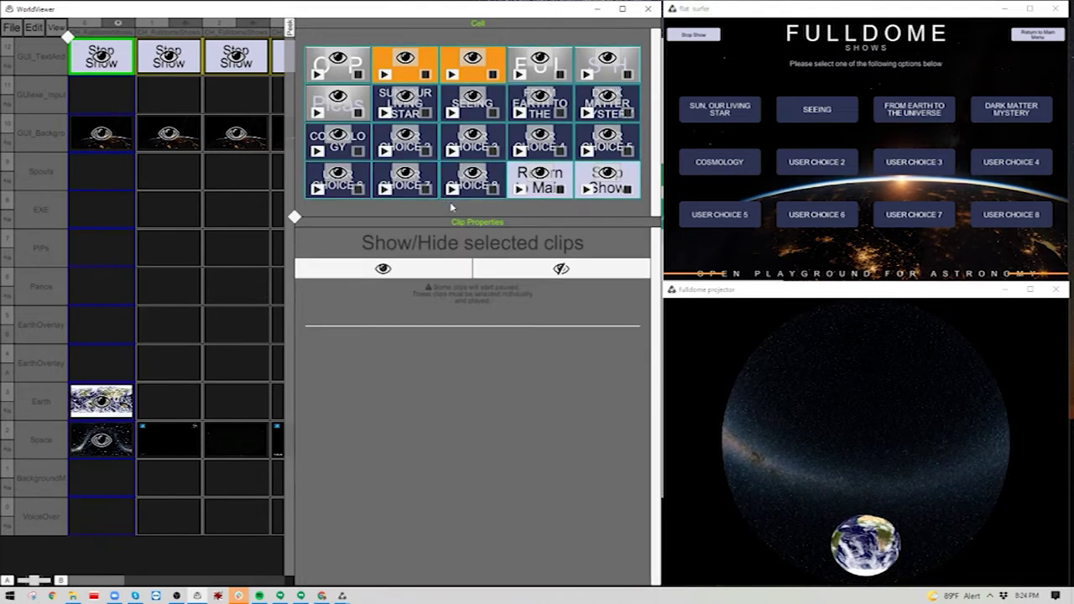
left_click(405, 153)
left_click(412, 362)
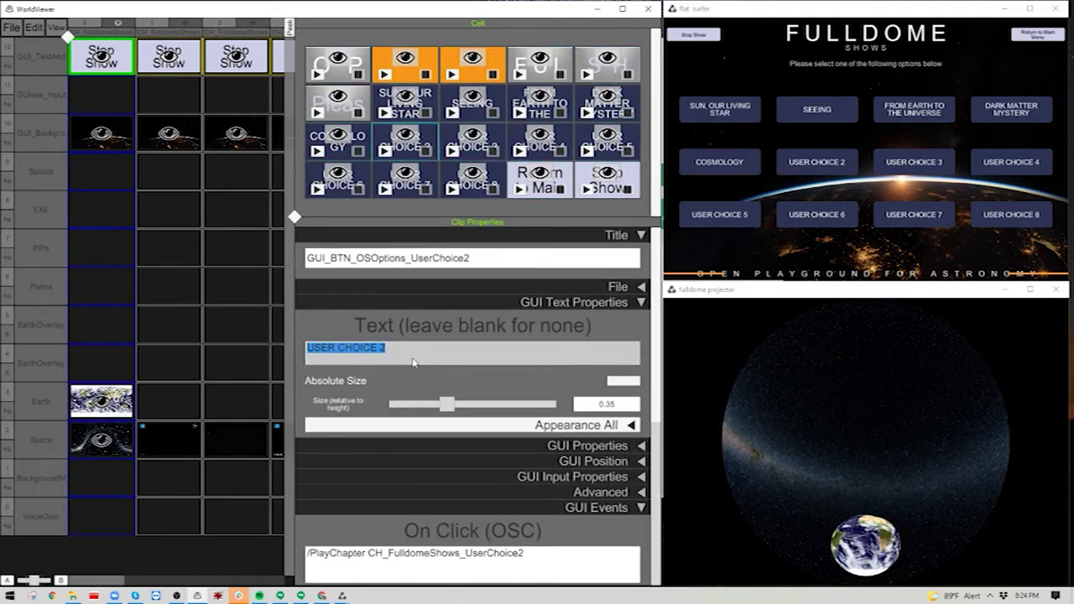
type("VOYAGE")
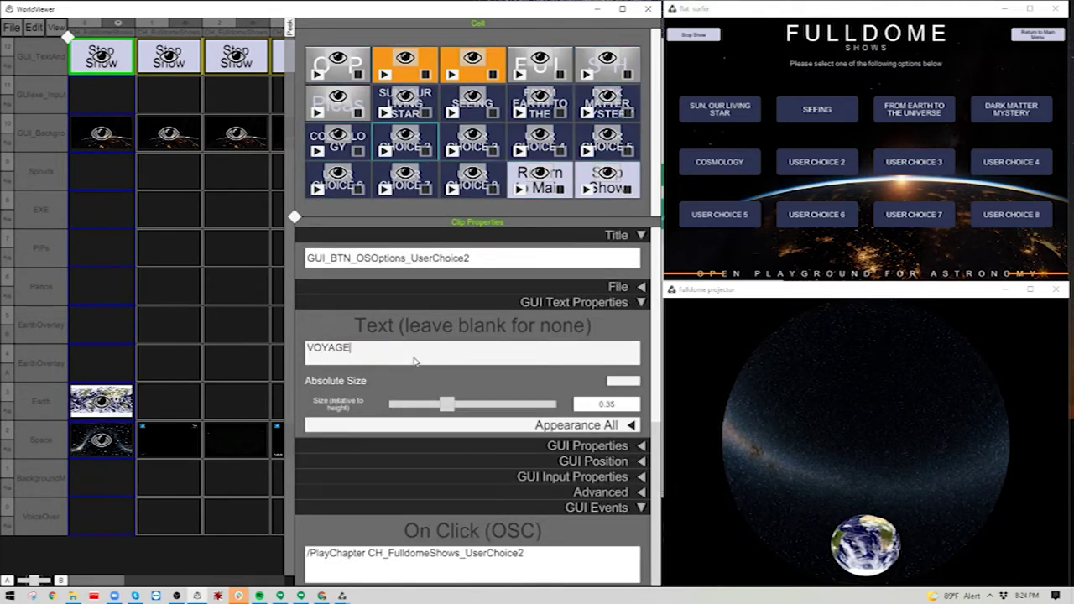
type(" TO DISTANT WORLDS")
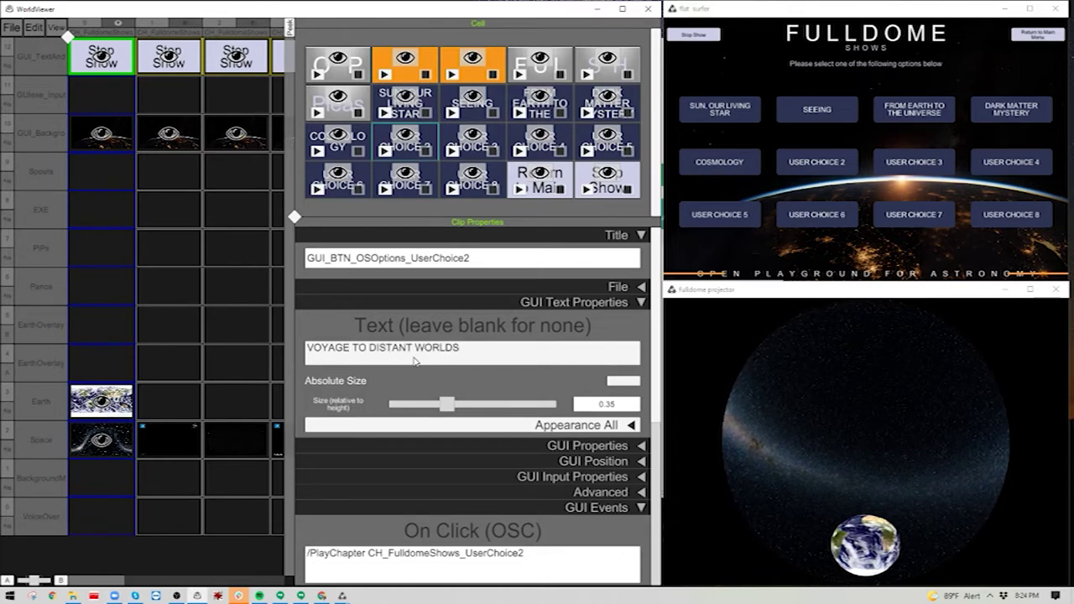
left_click(420, 324)
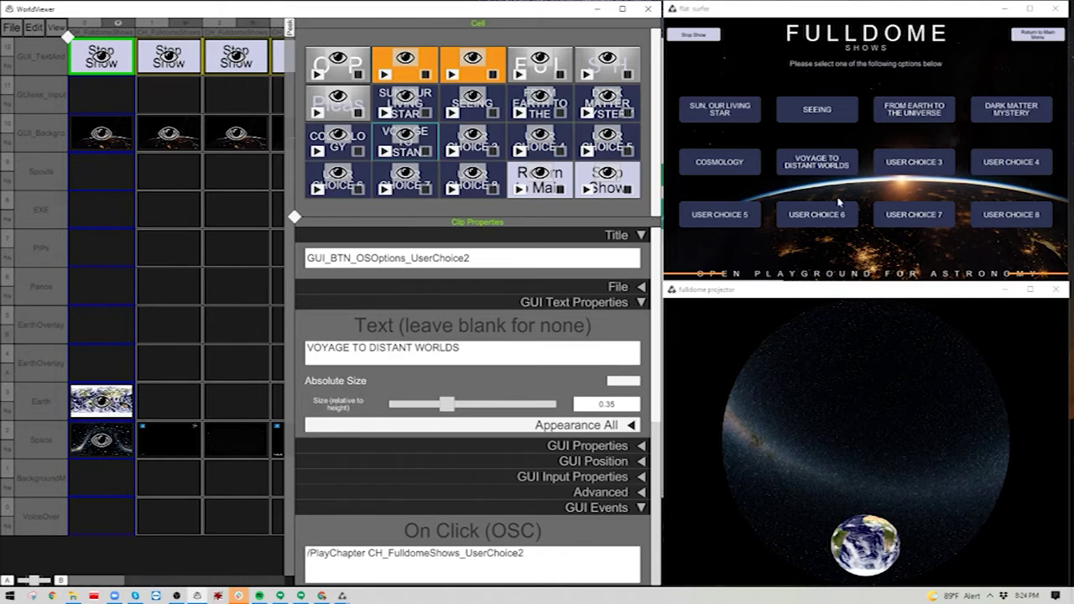
Test the Voyage to Distant Worlds button and look through the grid to the last chapters
left_click(825, 166)
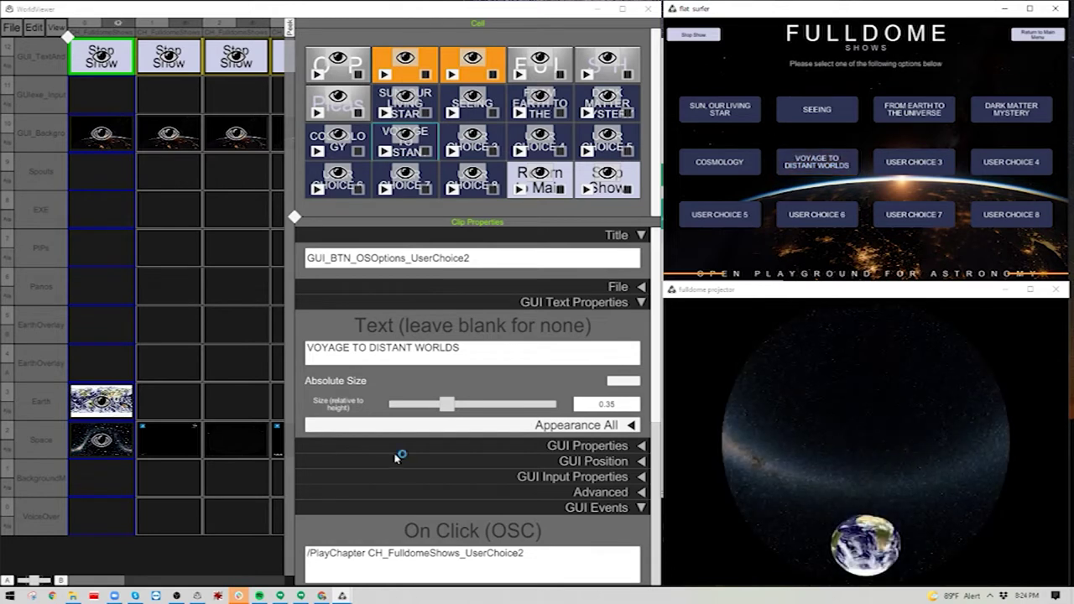
left_click_drag(94, 580, 256, 580)
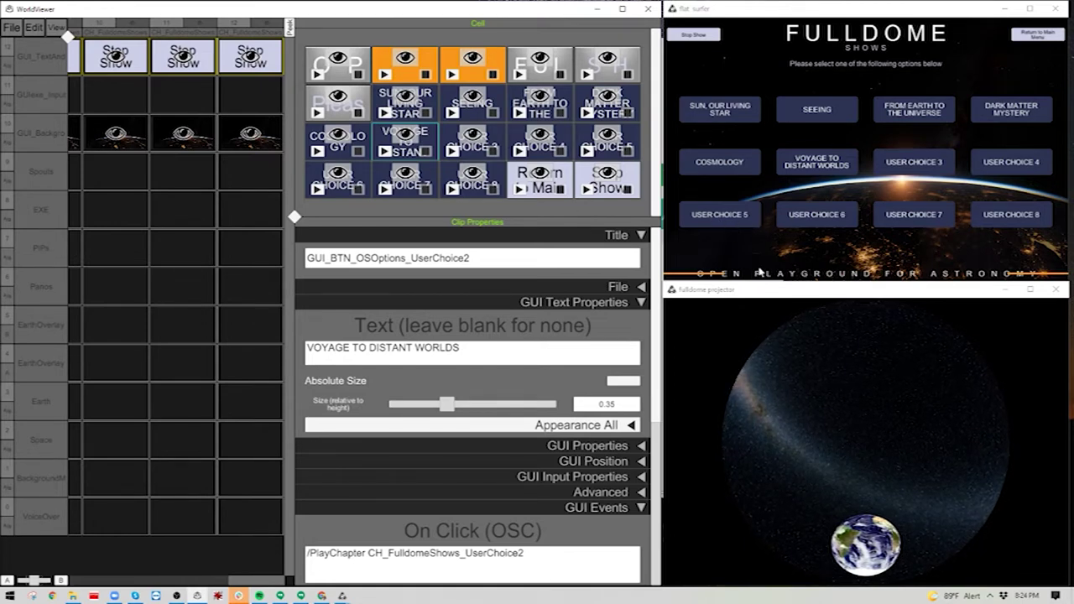
Duplicate the User Choice 5 button clip in the first chapter and title the copy GUI_BTN_OSOptions_UserChoice9
left_click(608, 155)
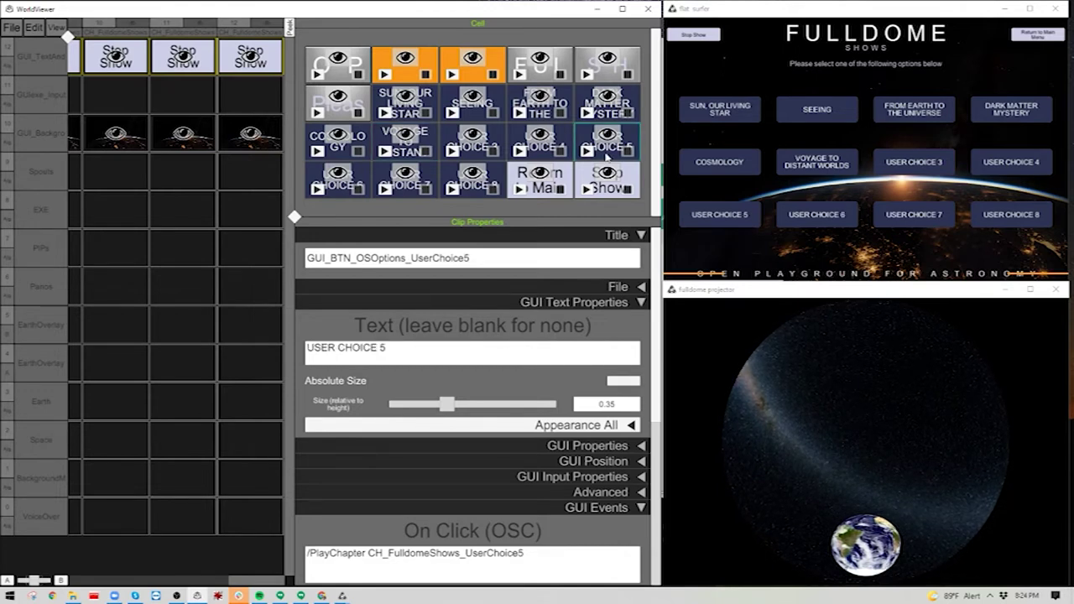
right_click(608, 155)
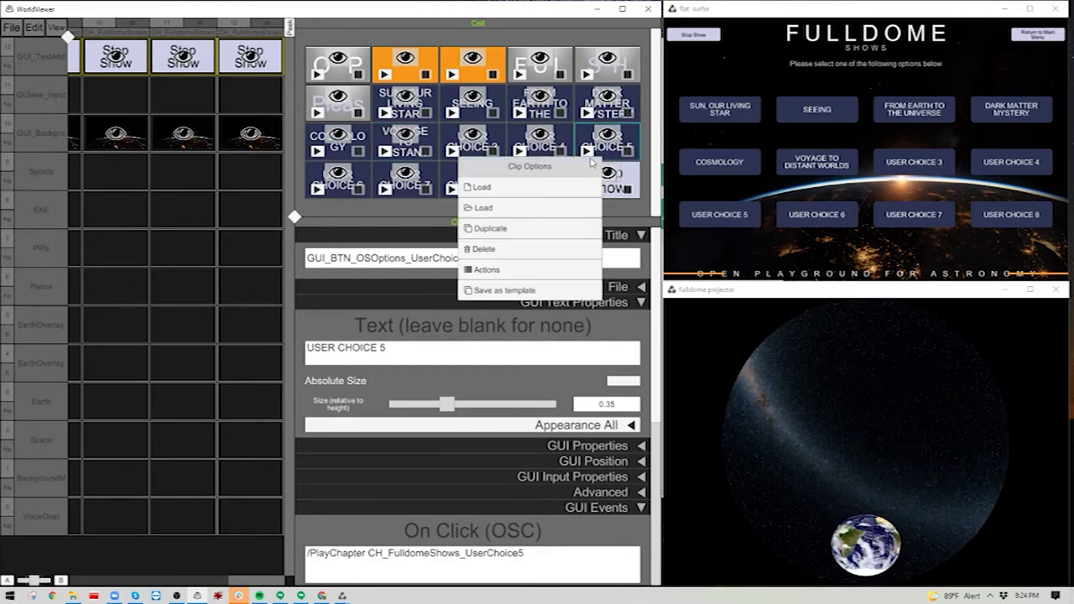
left_click(513, 228)
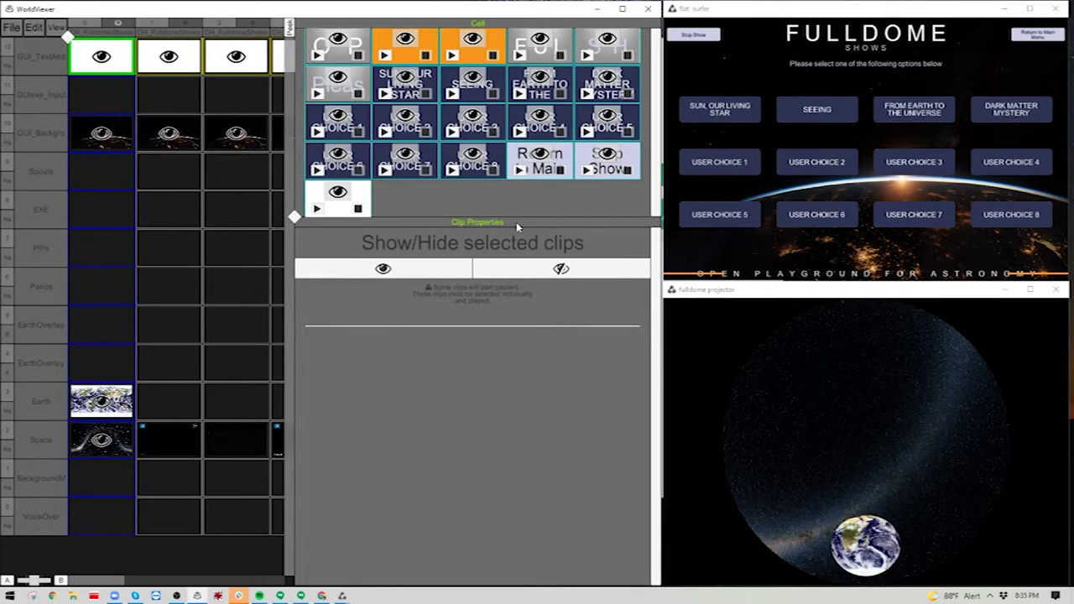
left_click(338, 210)
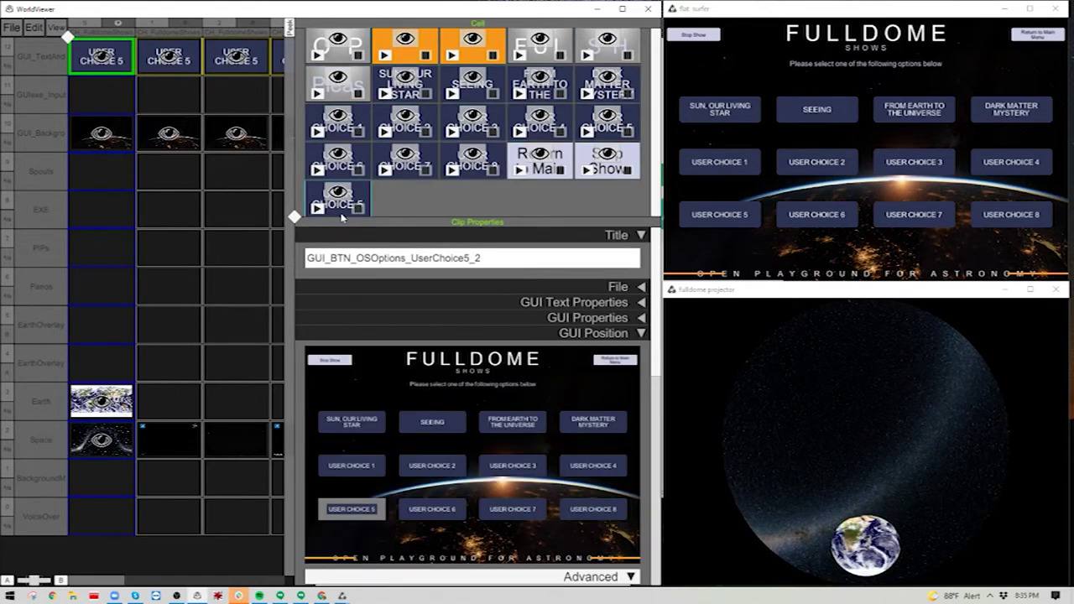
double_click(482, 259)
left_click_drag(482, 258, 466, 262)
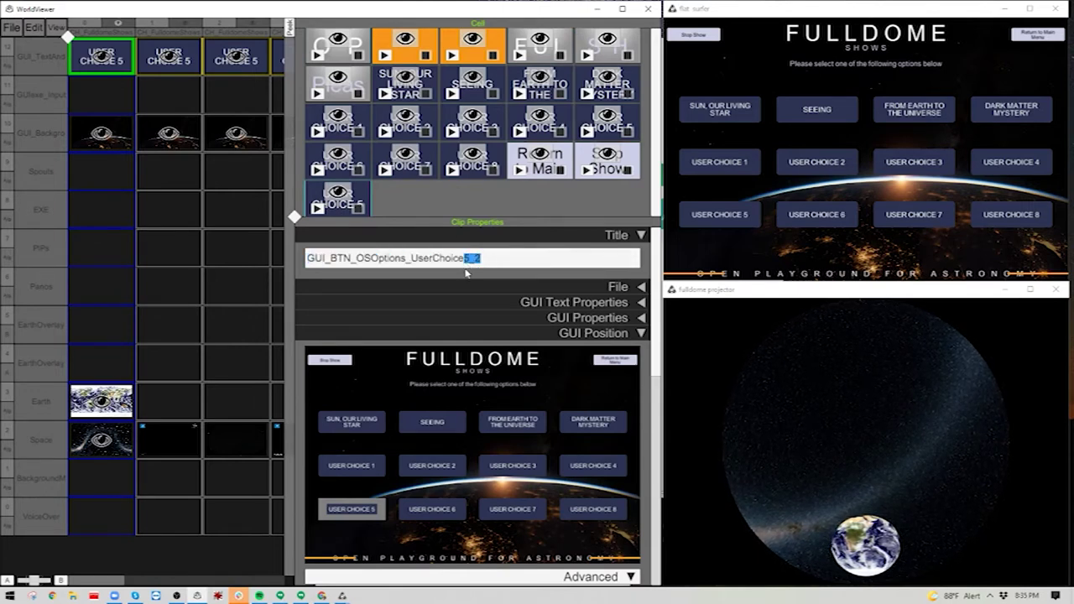
type("9")
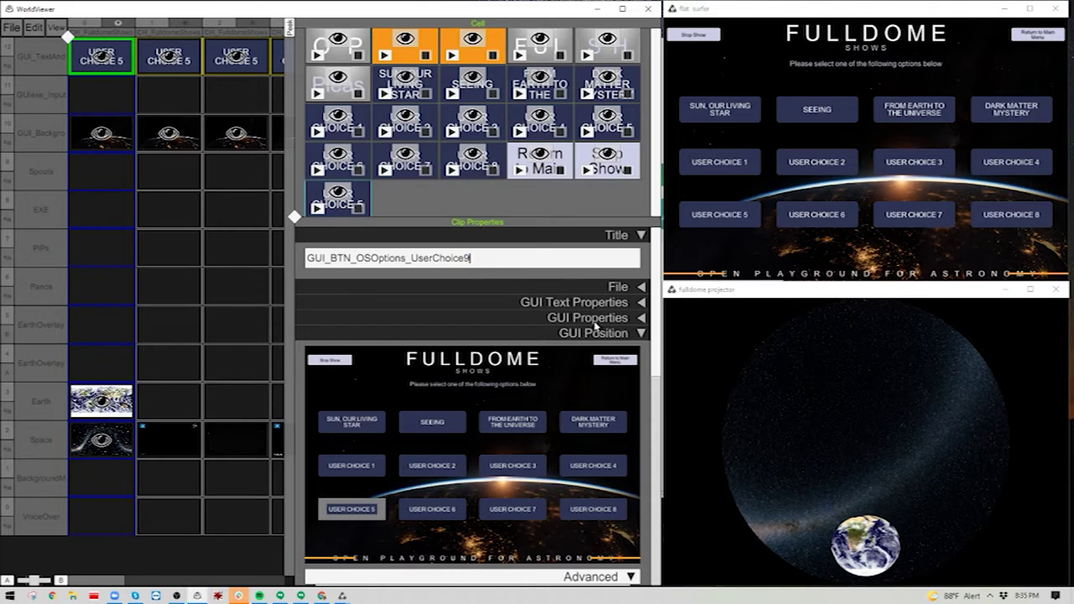
Set the duplicated button's GUI text to USER CHOICE 9
left_click(590, 304)
left_click(425, 355)
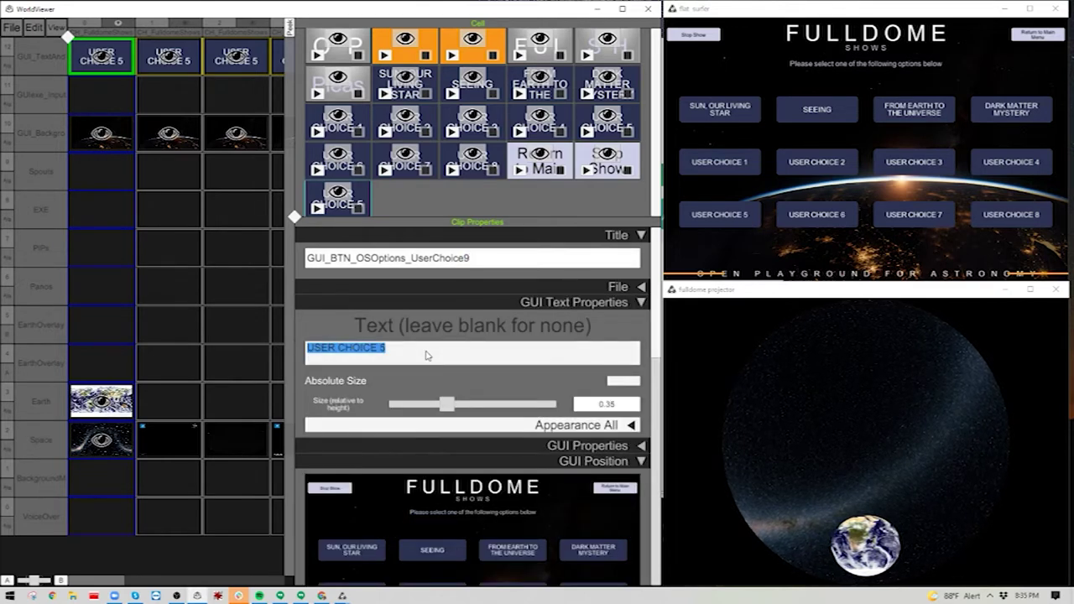
left_click(425, 355)
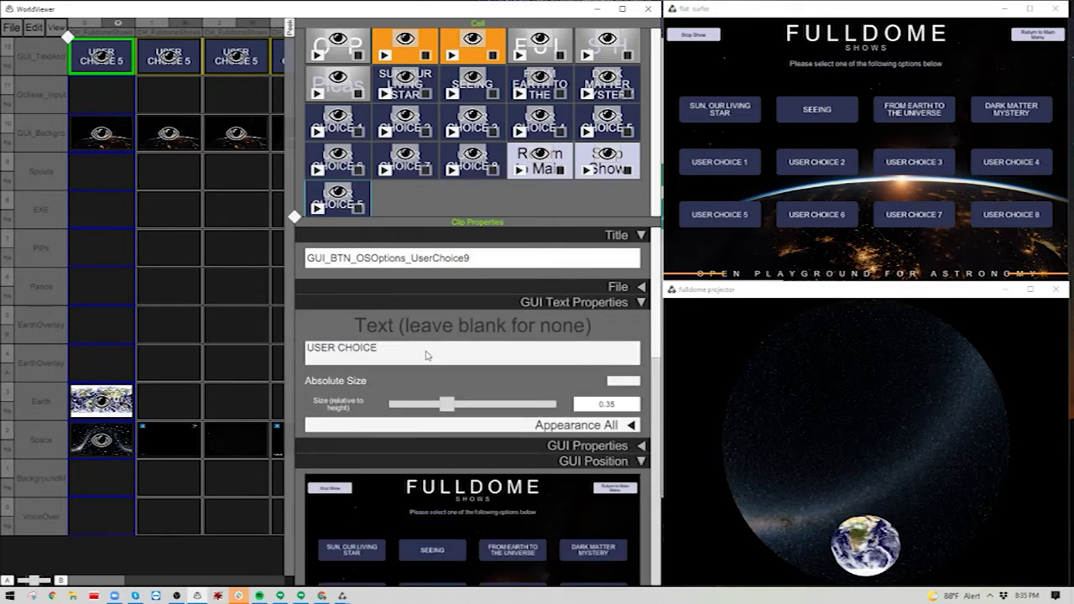
left_click(429, 335)
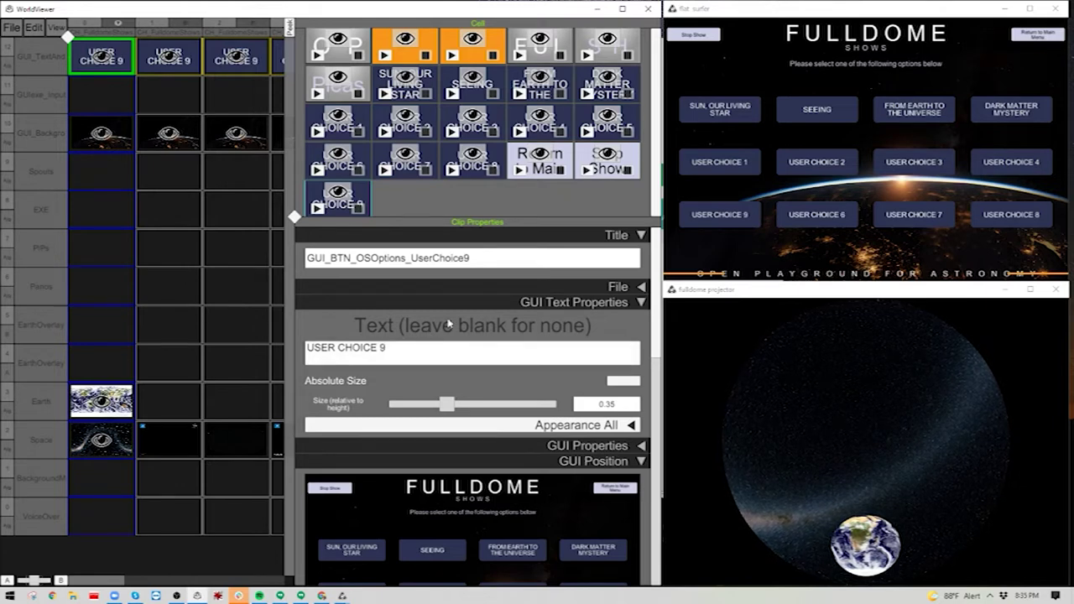
left_click(639, 304)
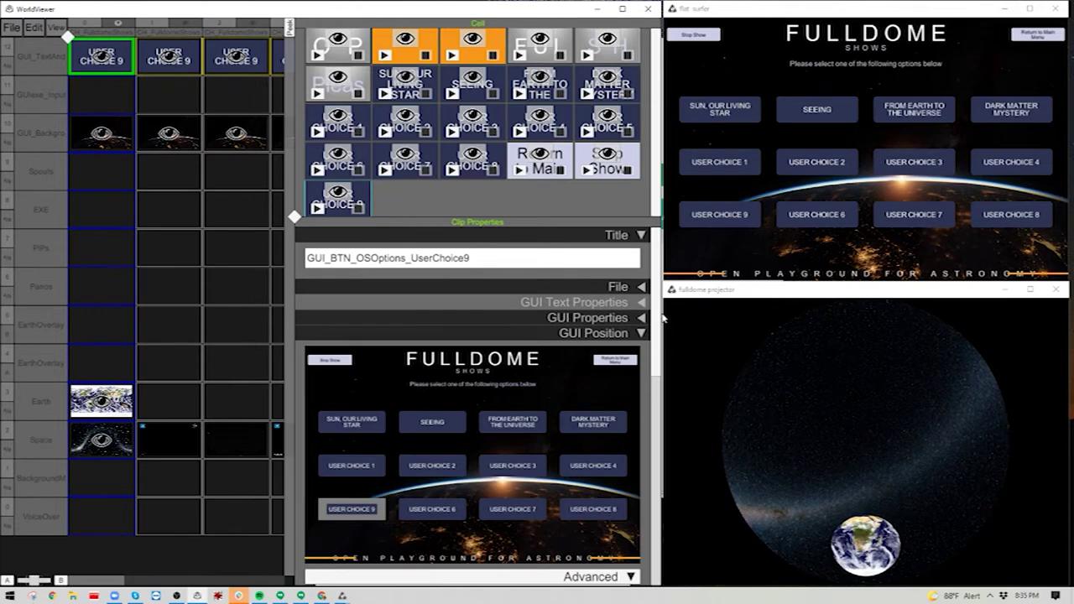
Move the User Choice 9 button below User Choice 5 by setting its vertical GUI offset to 0.075
scroll(518, 351, "down", 4)
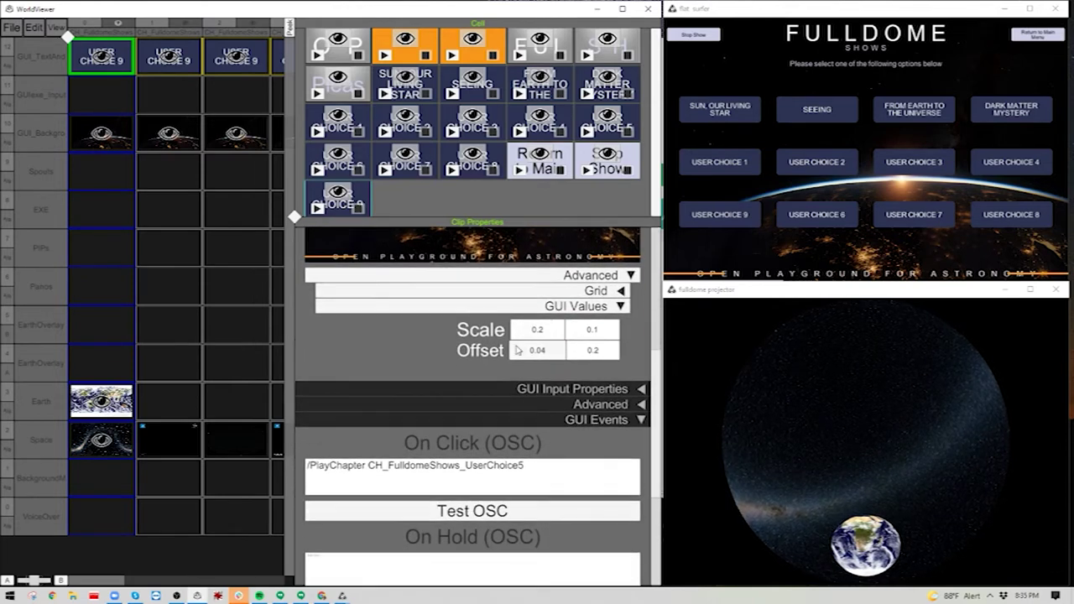
left_click(599, 353)
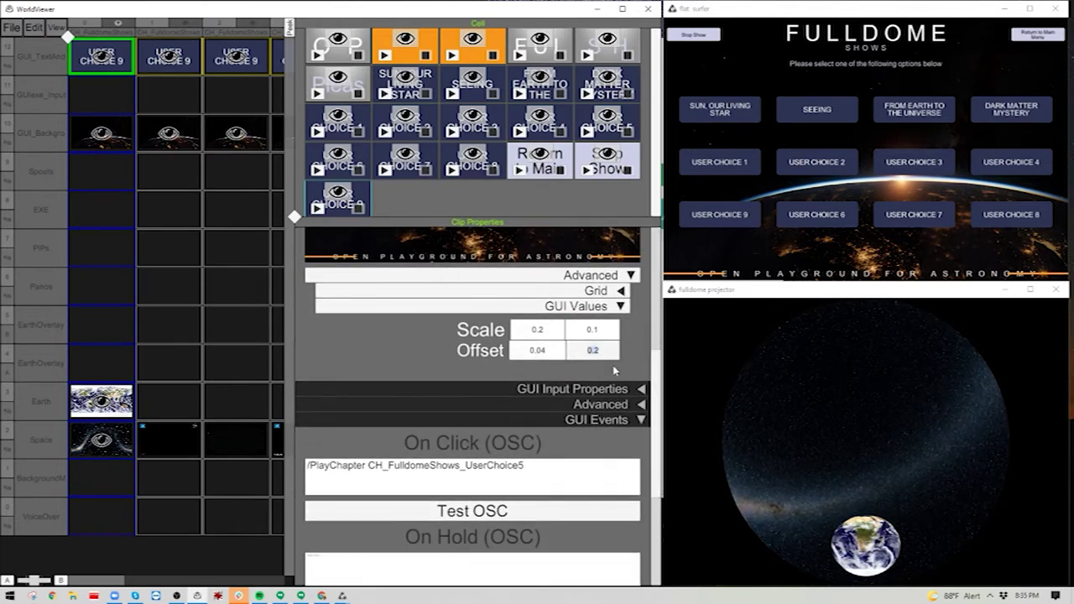
type(".075")
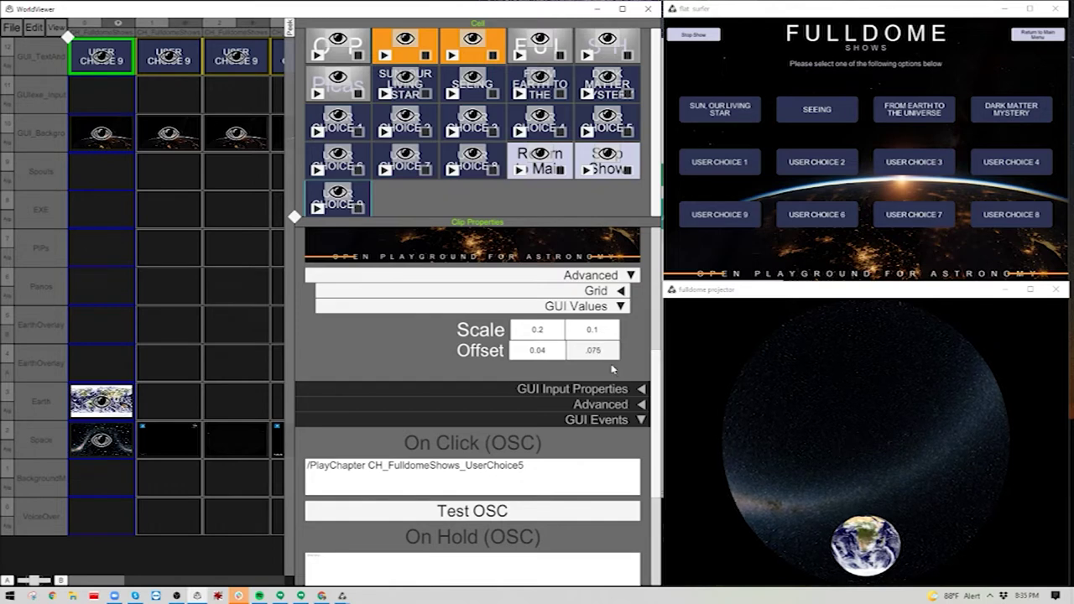
key("Return")
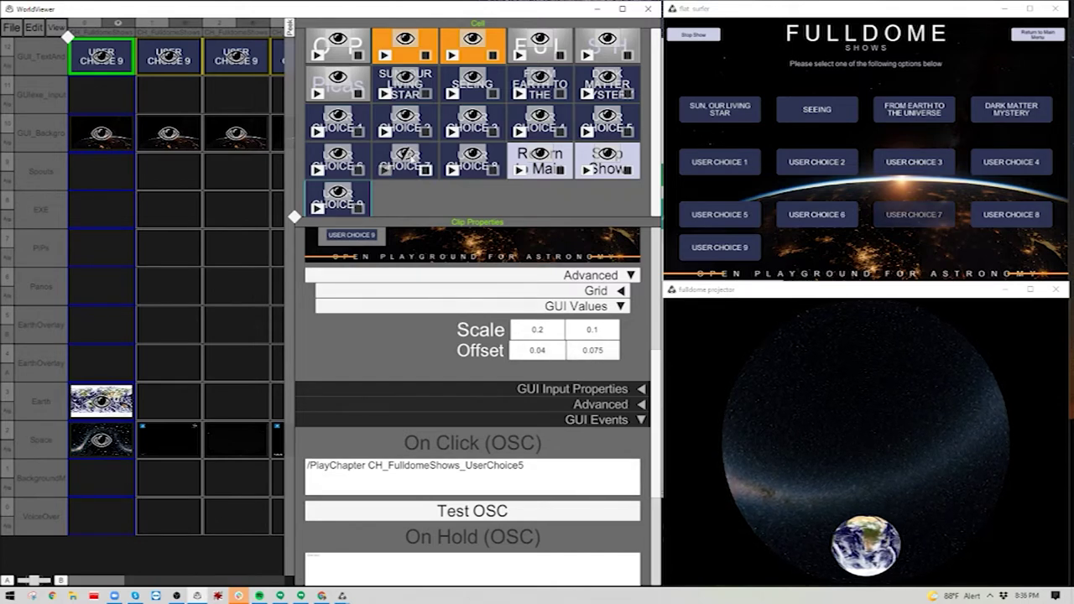
Examine the User Choice 7 button's scale, offset and grid division settings
left_click(403, 172)
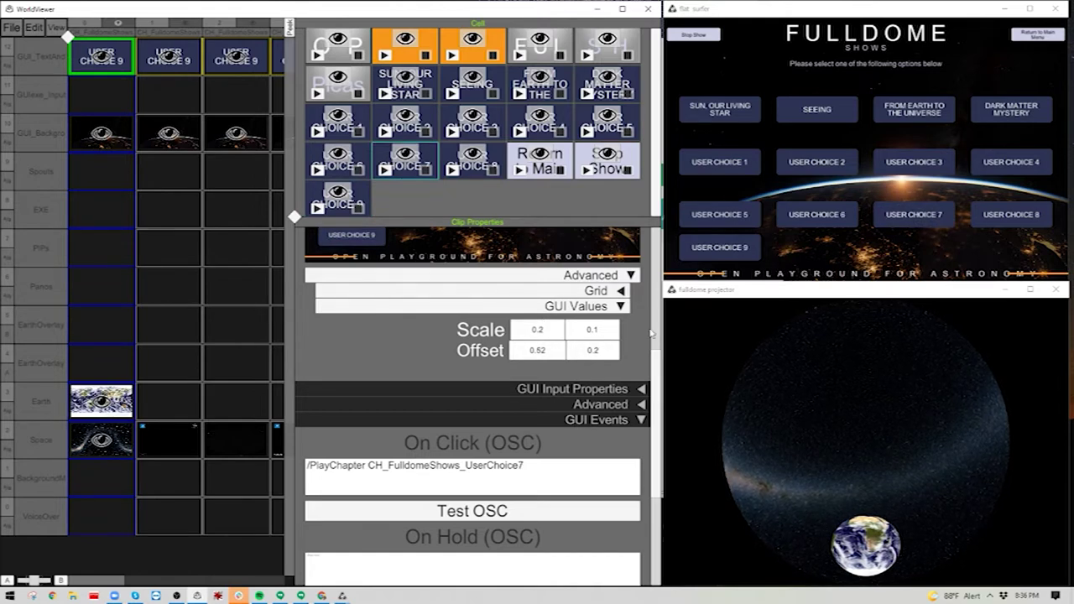
scroll(655, 401, "up", 3)
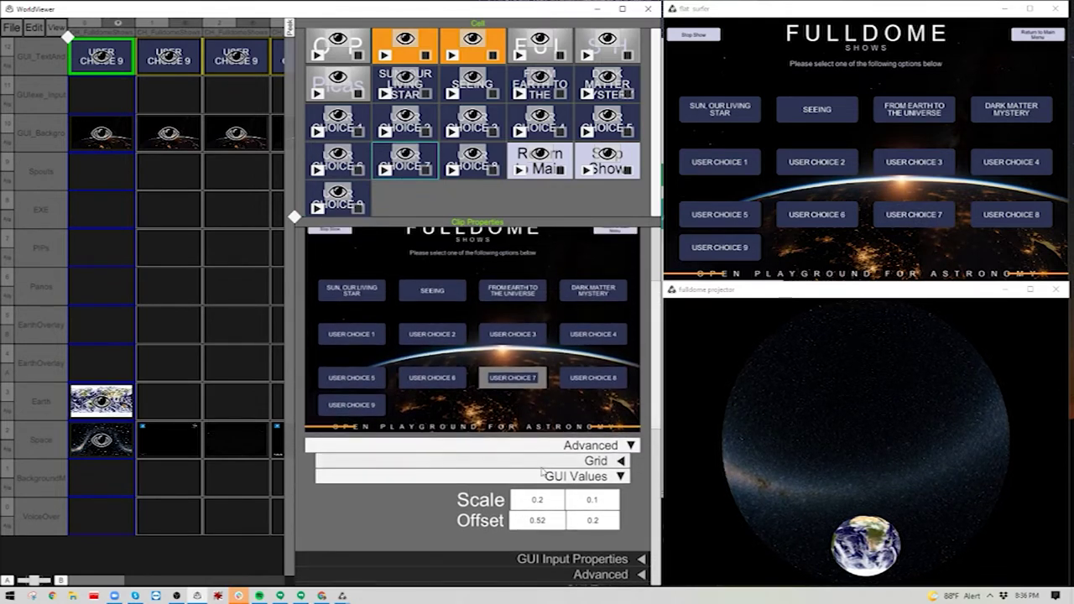
left_click(575, 462)
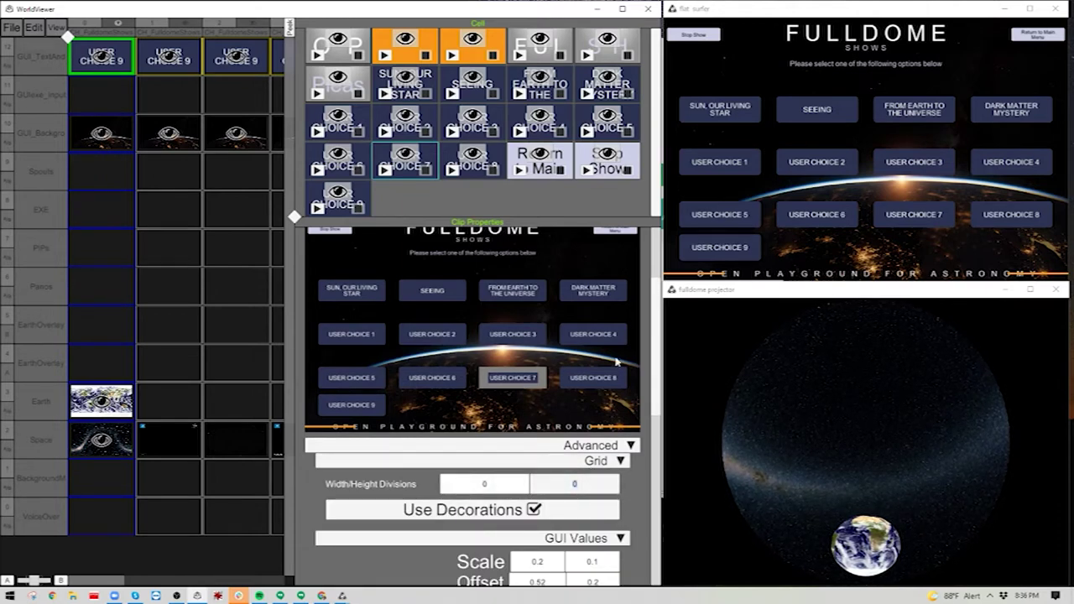
left_click_drag(659, 313, 659, 422)
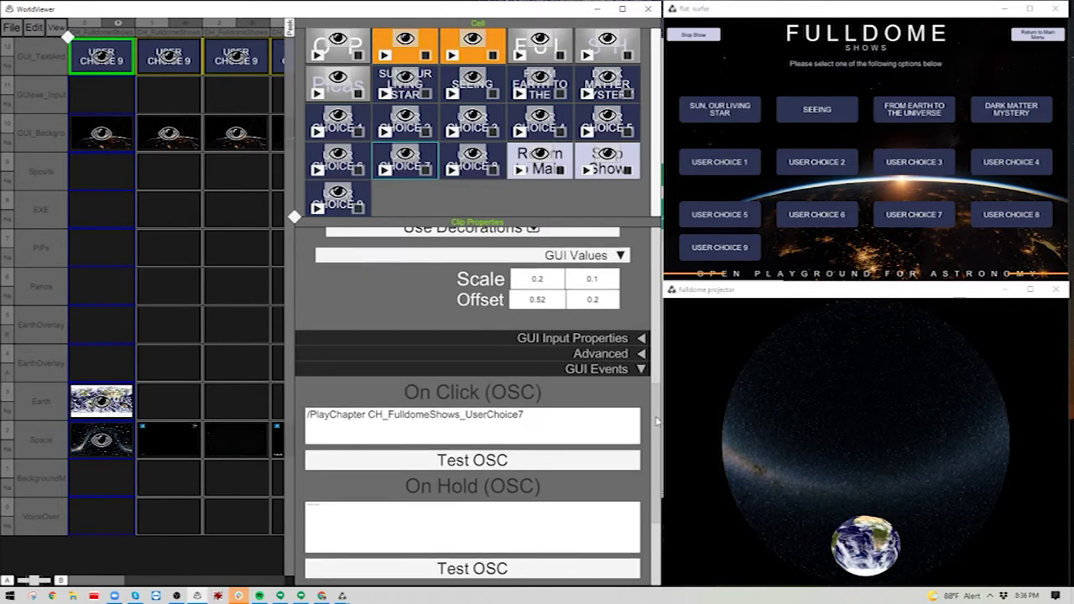
Change the User Choice 9 button's On Click OSC command to /PlayChapter CH_FulldomeShows_UserChoice9
left_click(339, 205)
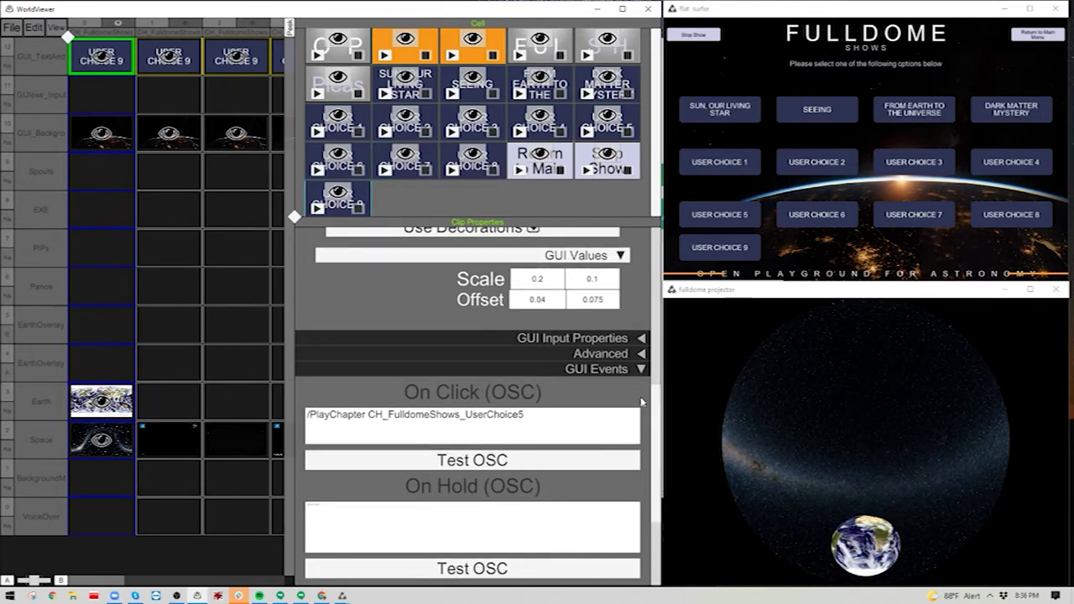
left_click(528, 417)
left_click_drag(525, 414, 520, 422)
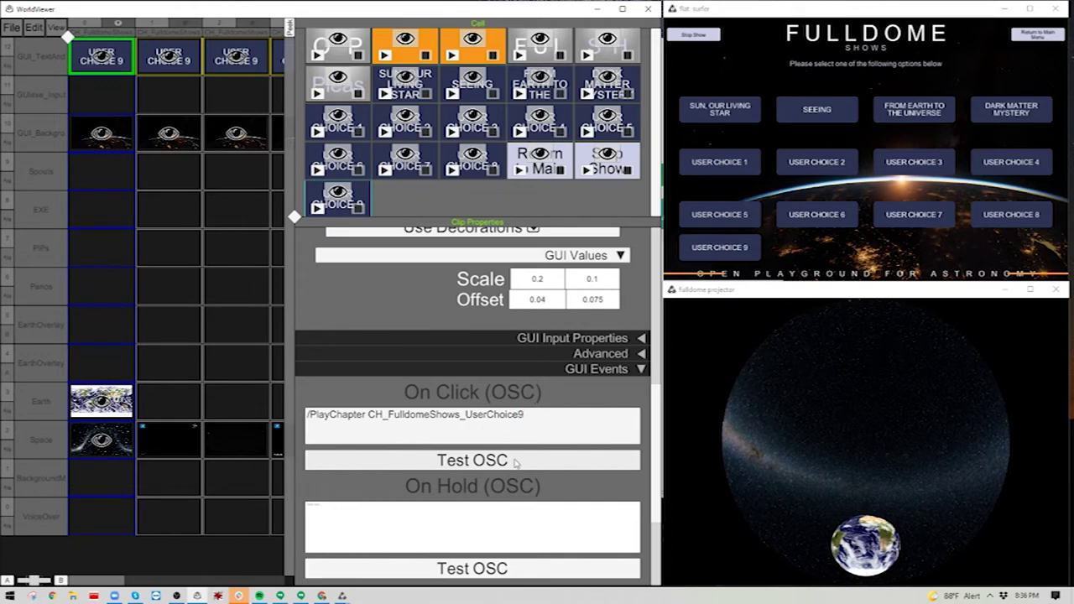
left_click(640, 370)
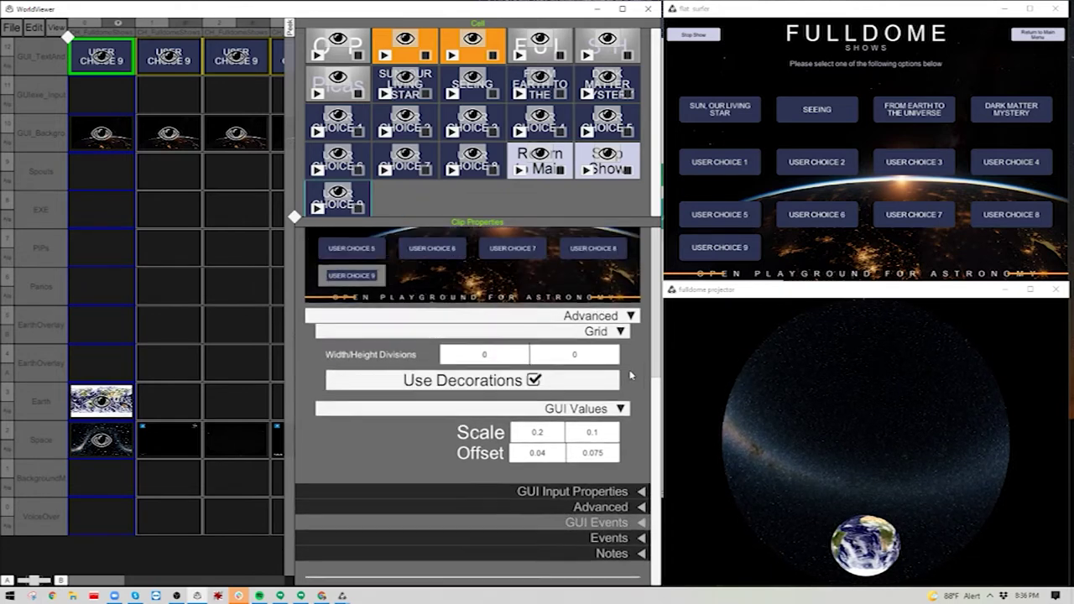
scroll(657, 402, "up", 3)
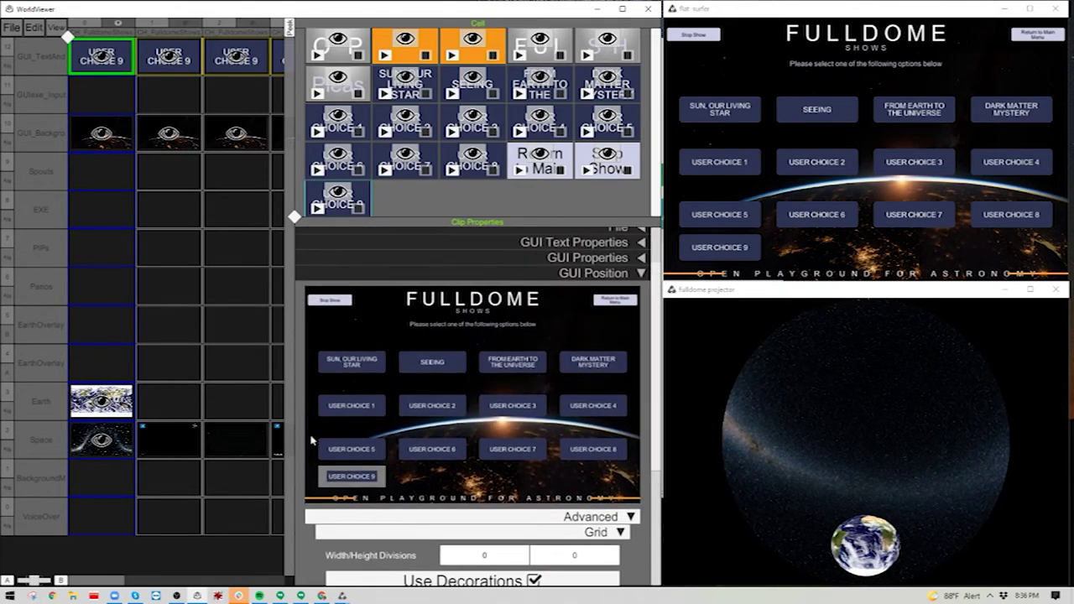
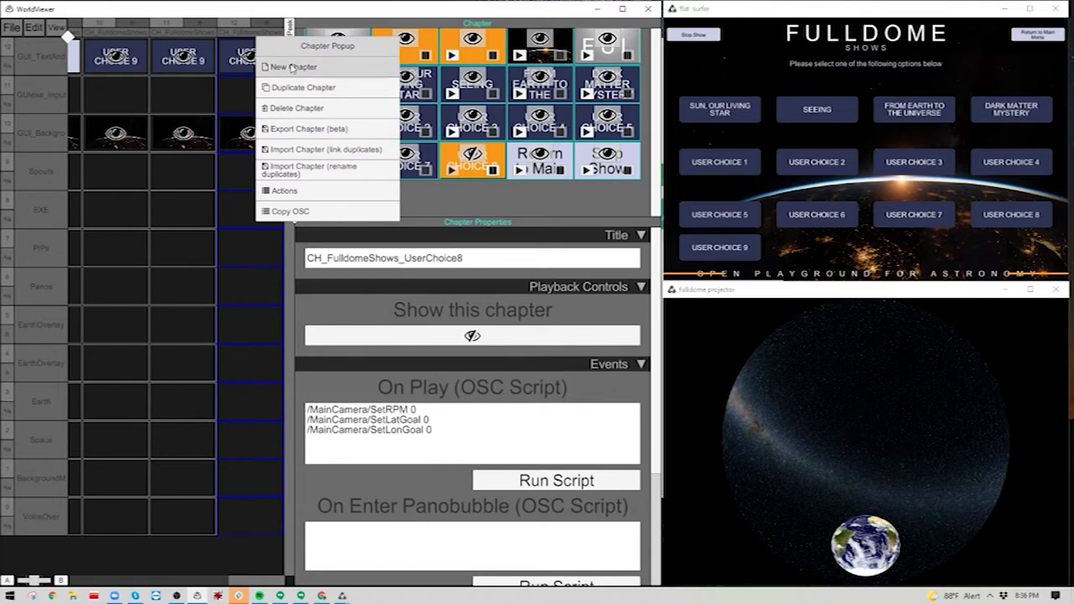
Add a new chapter after User Choice 8 and link the GUI_Background_FulldomeShows clip into its GUI background cell
left_click(205, 69)
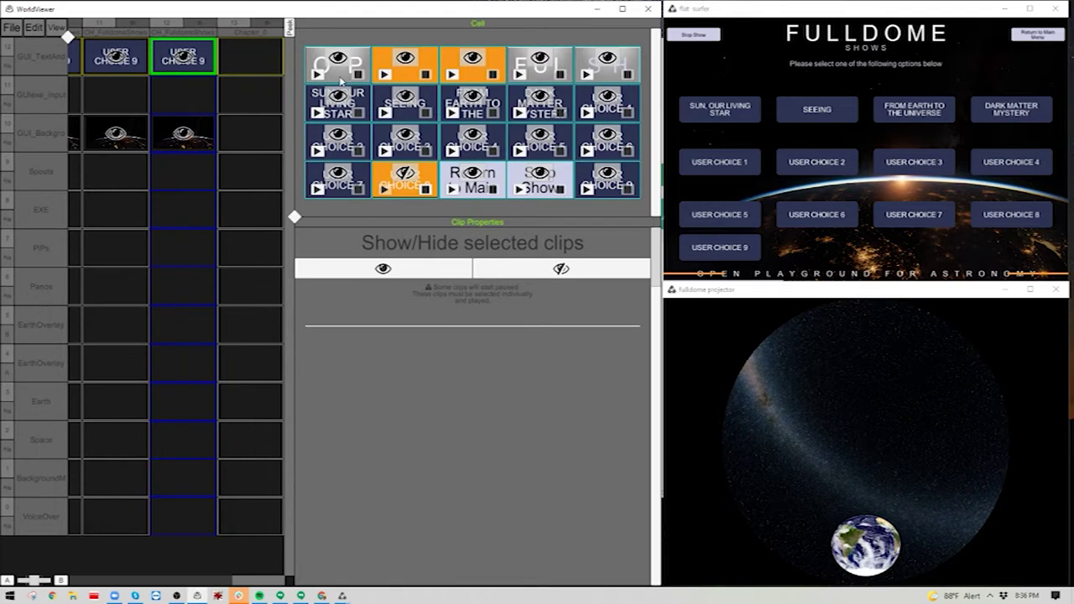
left_click(202, 148)
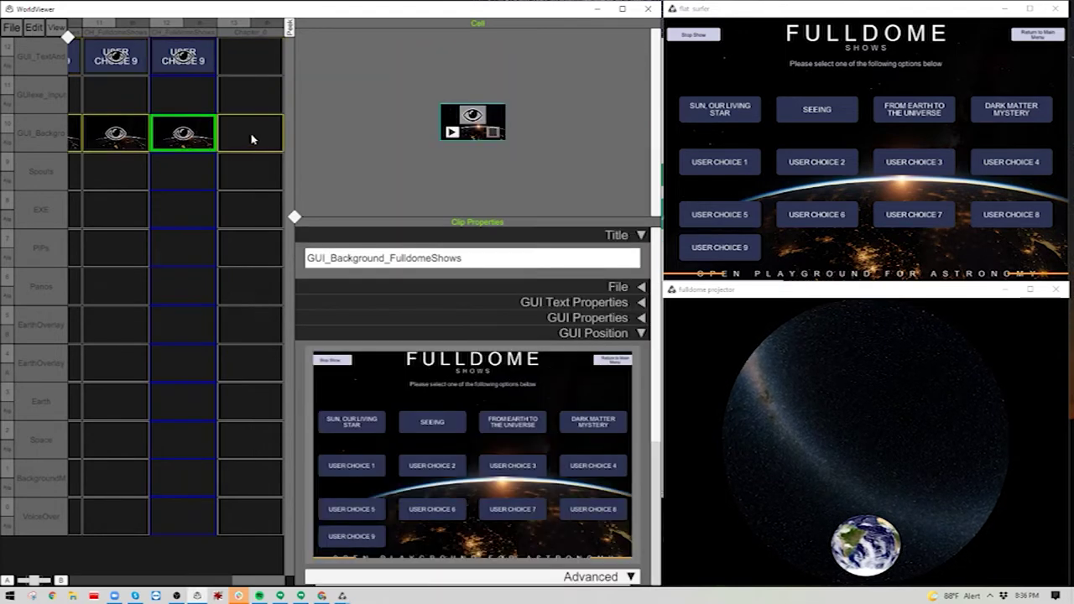
right_click(250, 142)
left_click(289, 170)
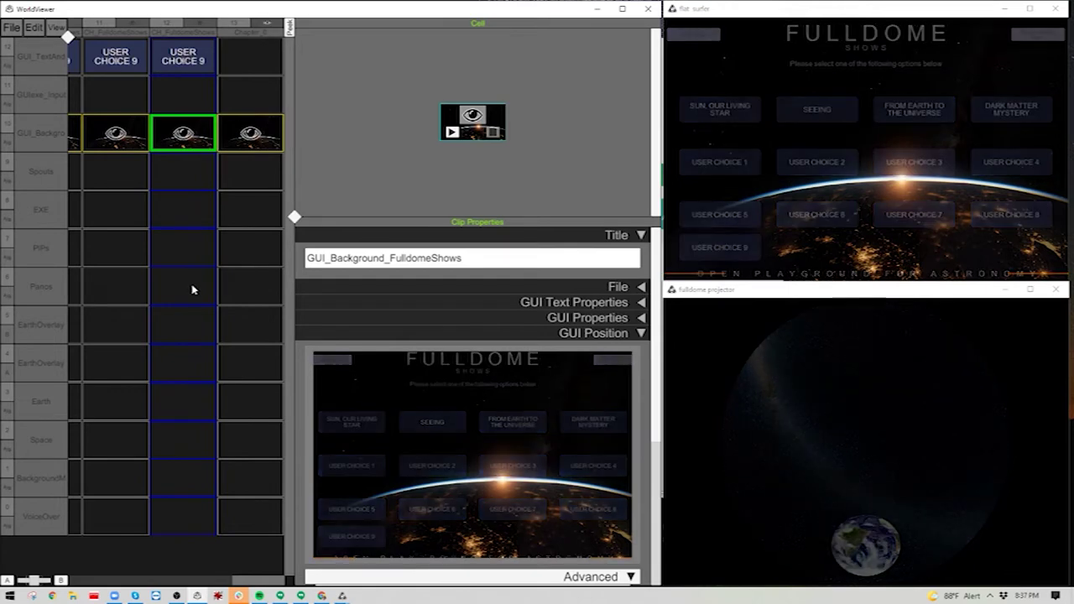
Copy the User Choice 8 chapter's title to the new chapter and adapt it to CH_FulldomeShows_UserChoice9
left_click(250, 54)
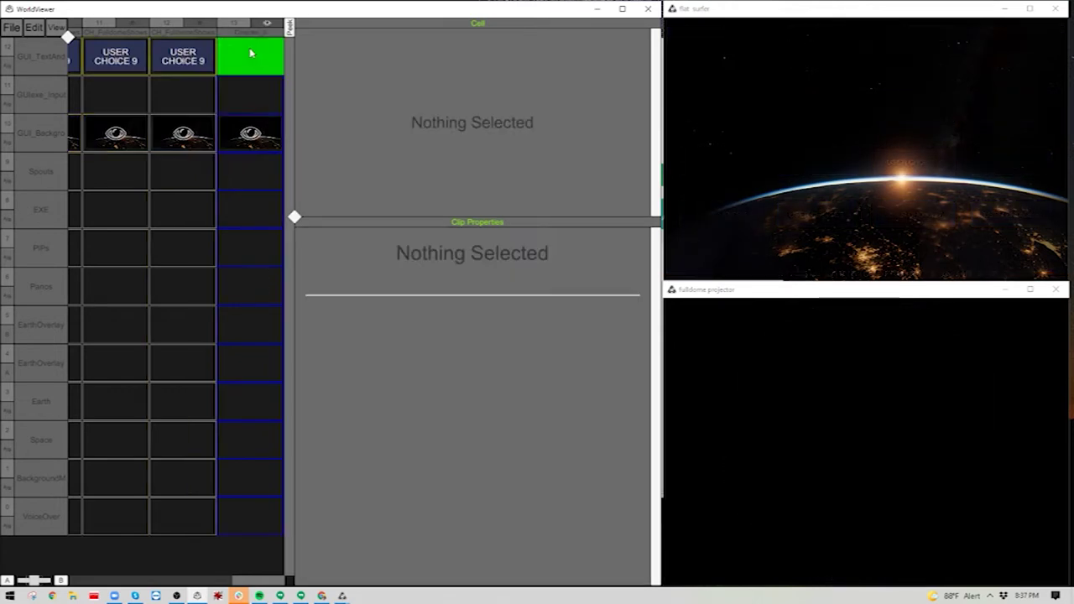
right_click(203, 37)
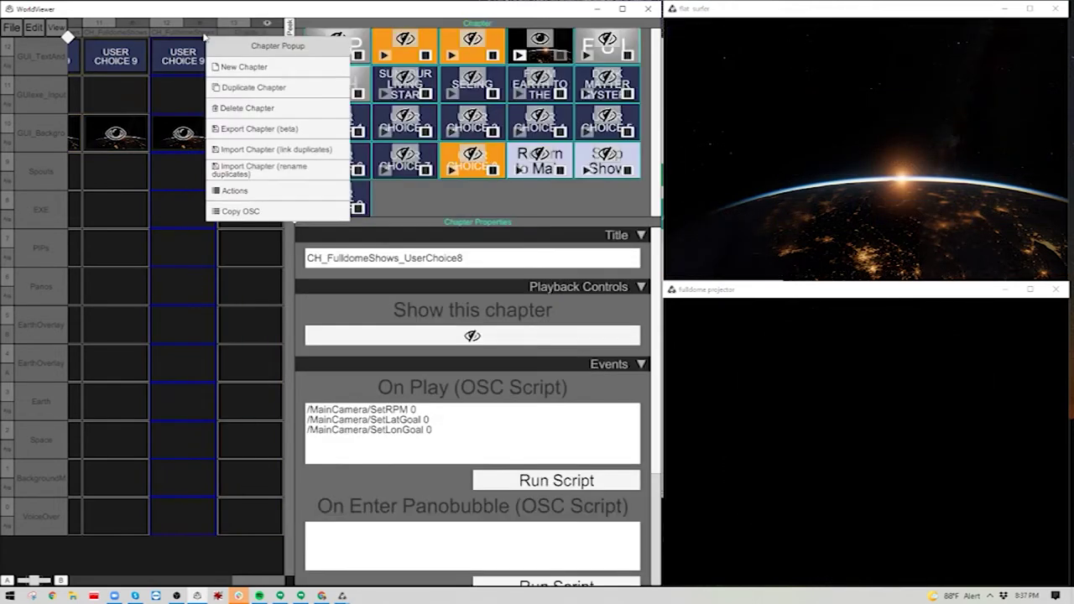
left_click(460, 273)
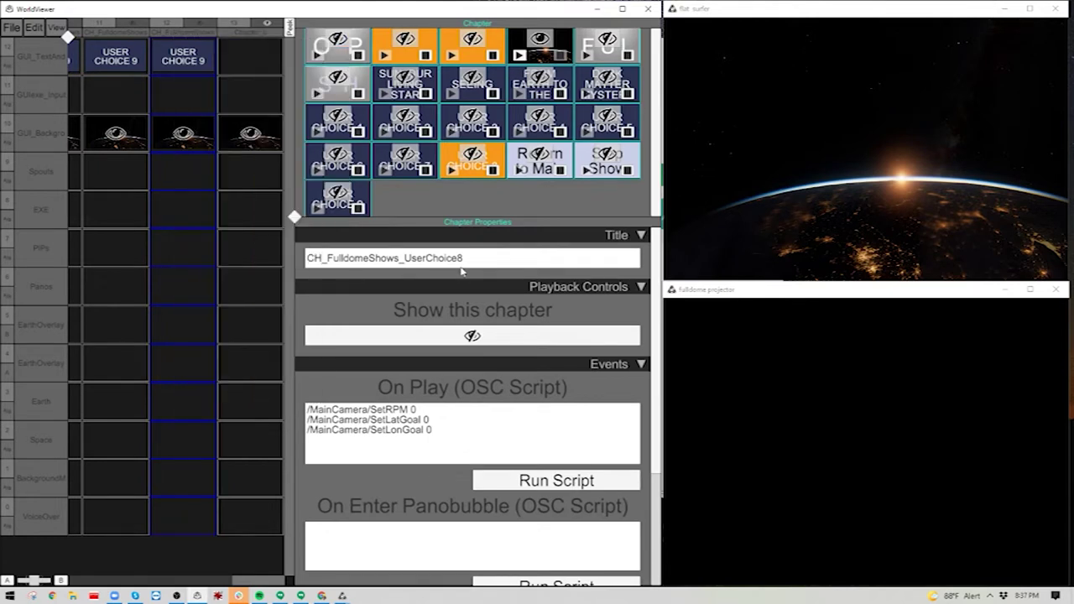
left_click(482, 261)
key("ctrl+c")
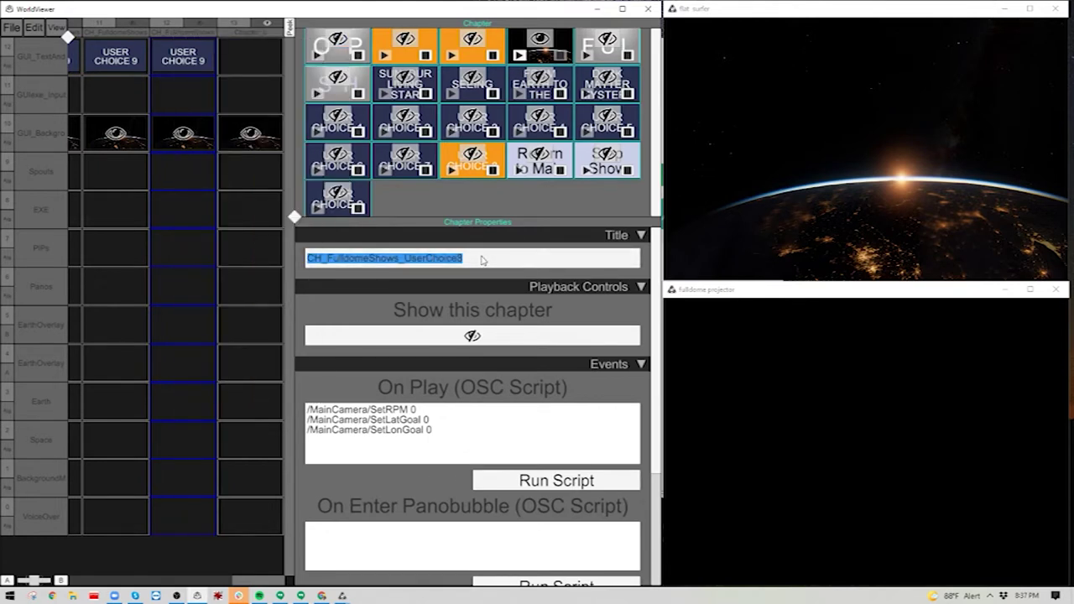
left_click(255, 36)
key("ctrl+v")
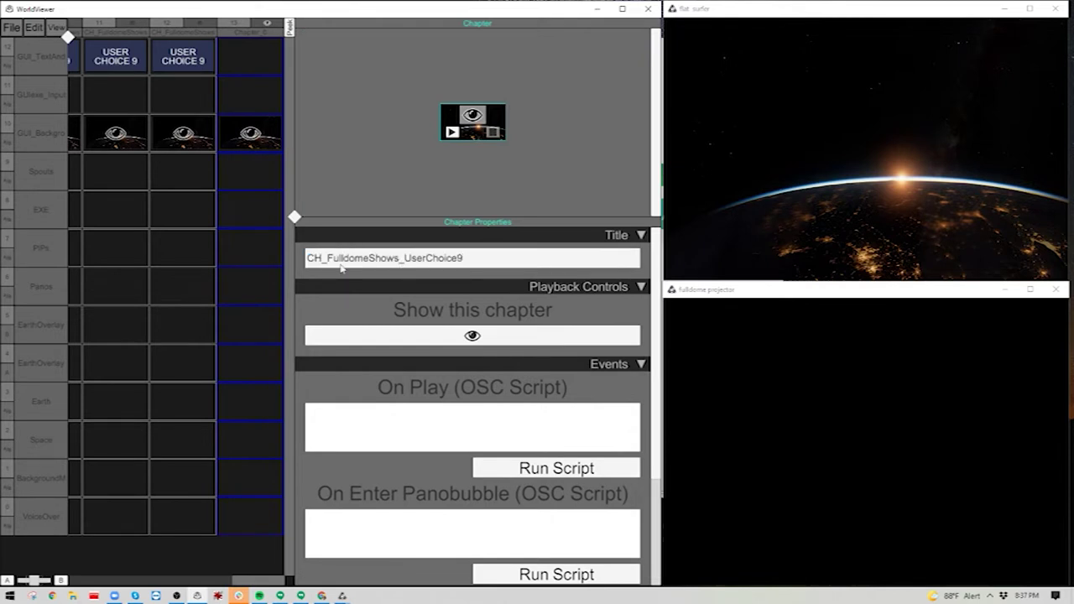
Link the footer text and the left and right footer accents from the User Choice 8 chapter into the new chapter's GUI text cell
left_click(243, 149)
left_click(204, 63)
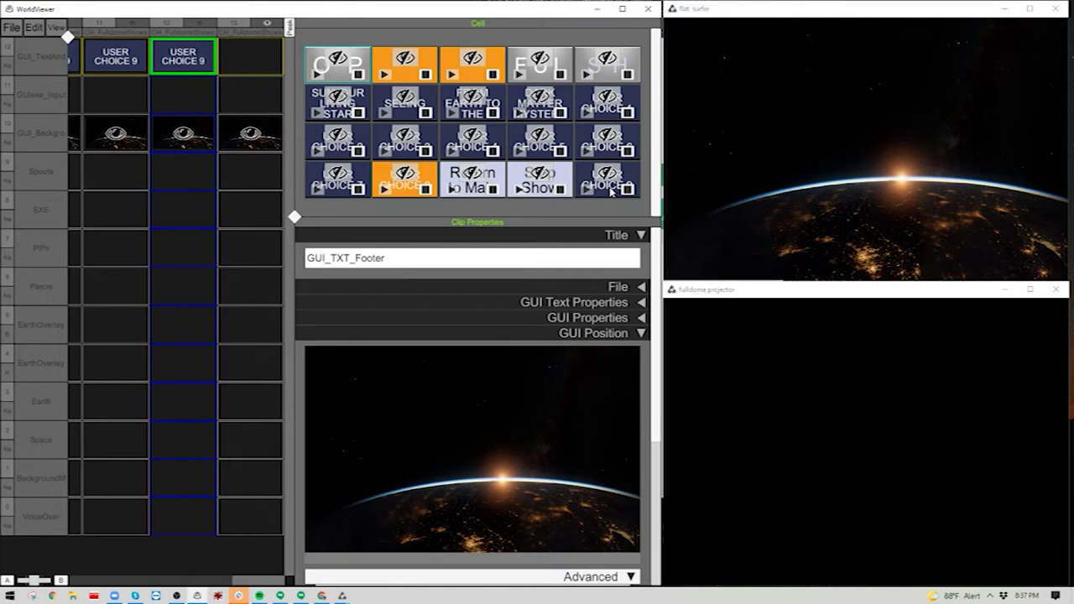
right_click(266, 63)
left_click(403, 91)
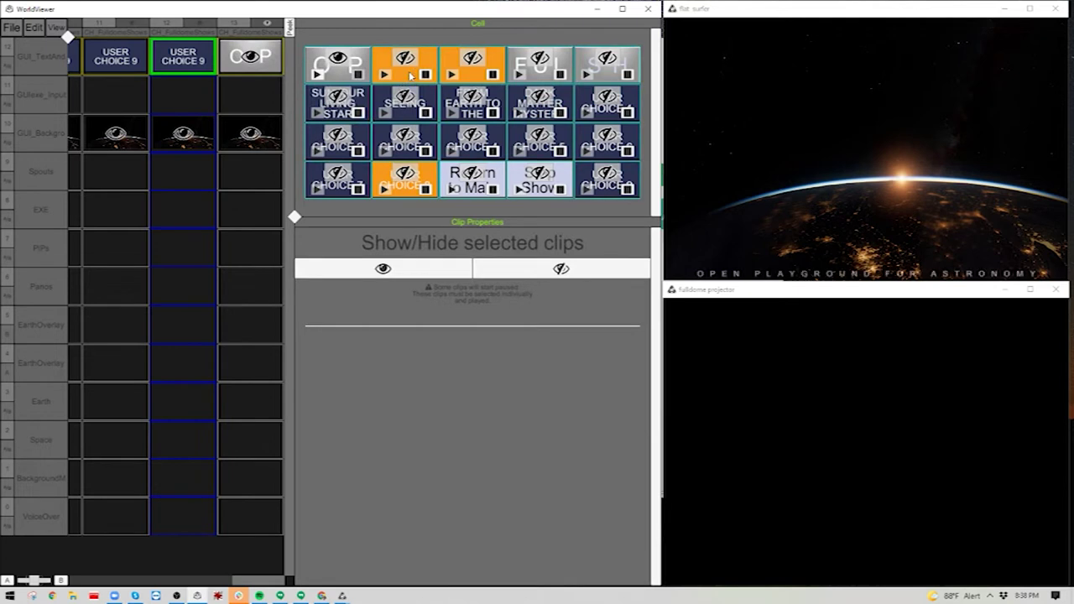
right_click(281, 67)
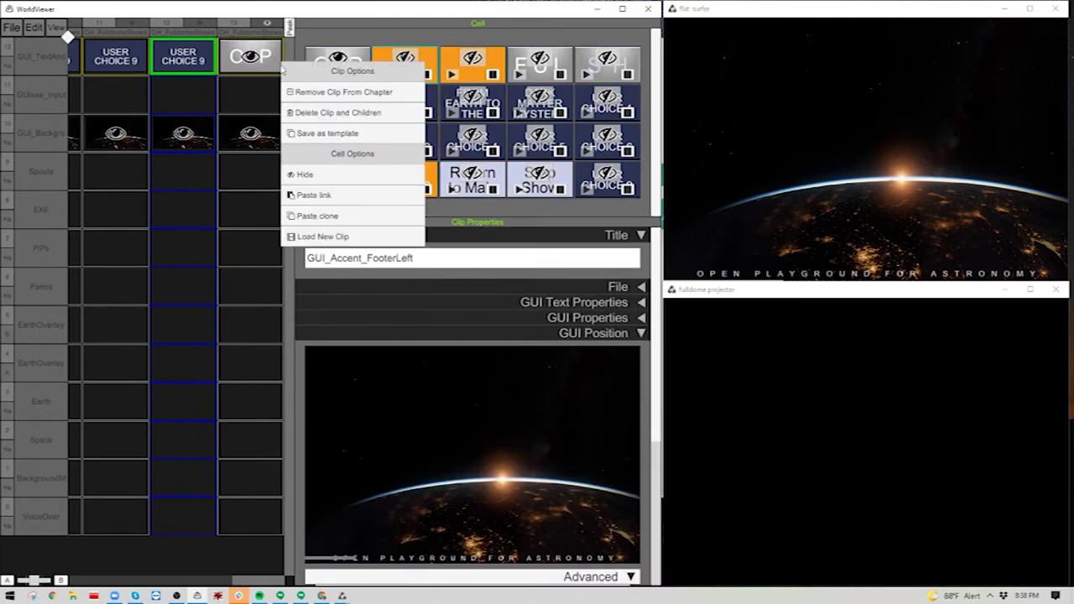
left_click(319, 195)
left_click(471, 74)
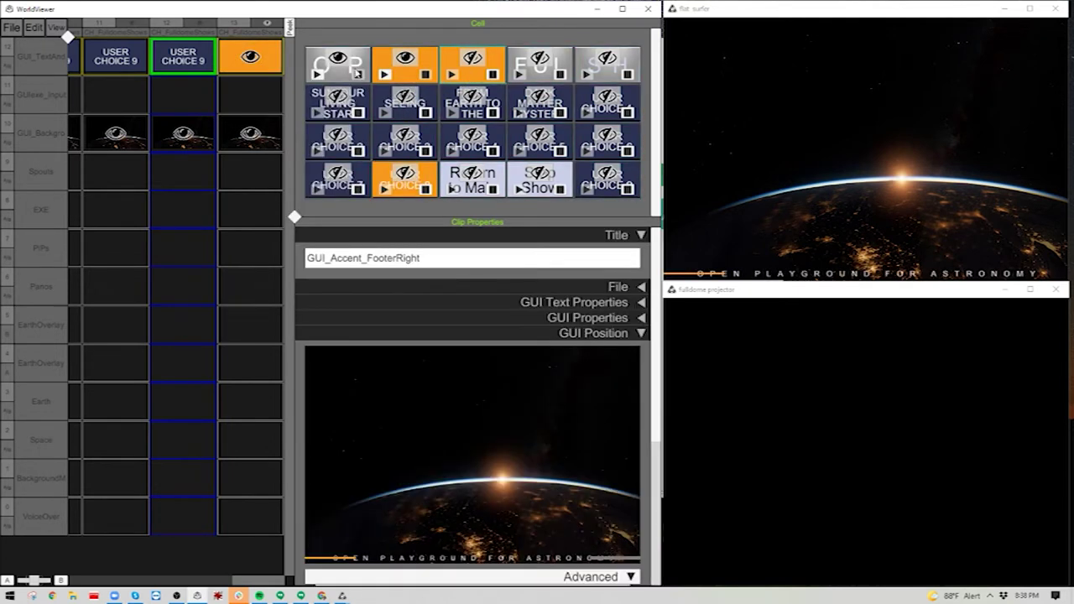
right_click(266, 70)
left_click(290, 143)
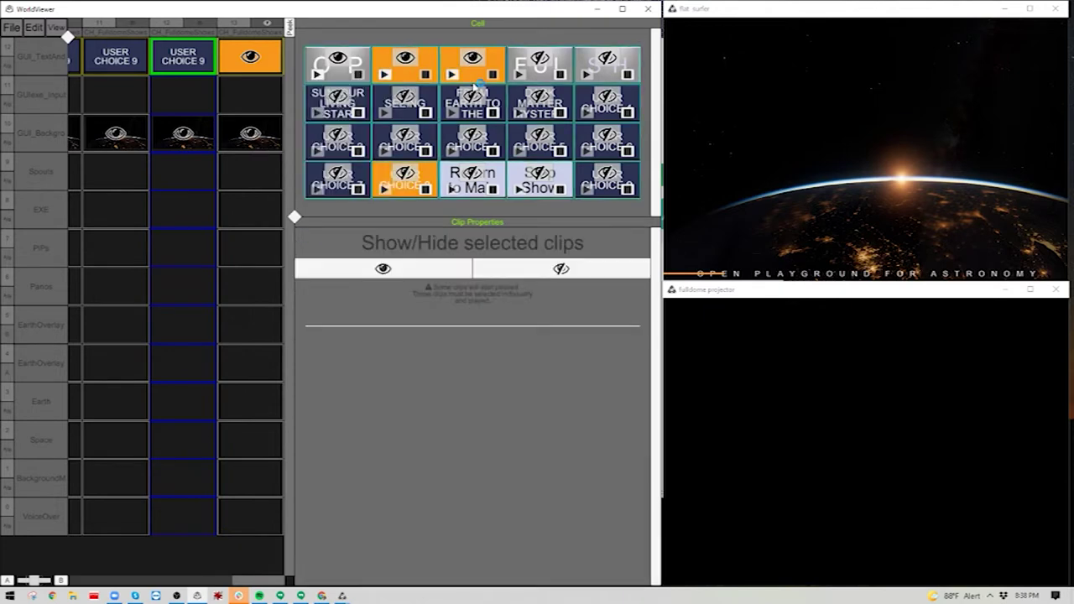
Link the GUI_TXT_Header_FulldomeShows and GUI_TXT_Header_Subtext_FulldomeShows clips into the new chapter's GUI text cell
left_click(546, 77)
right_click(248, 65)
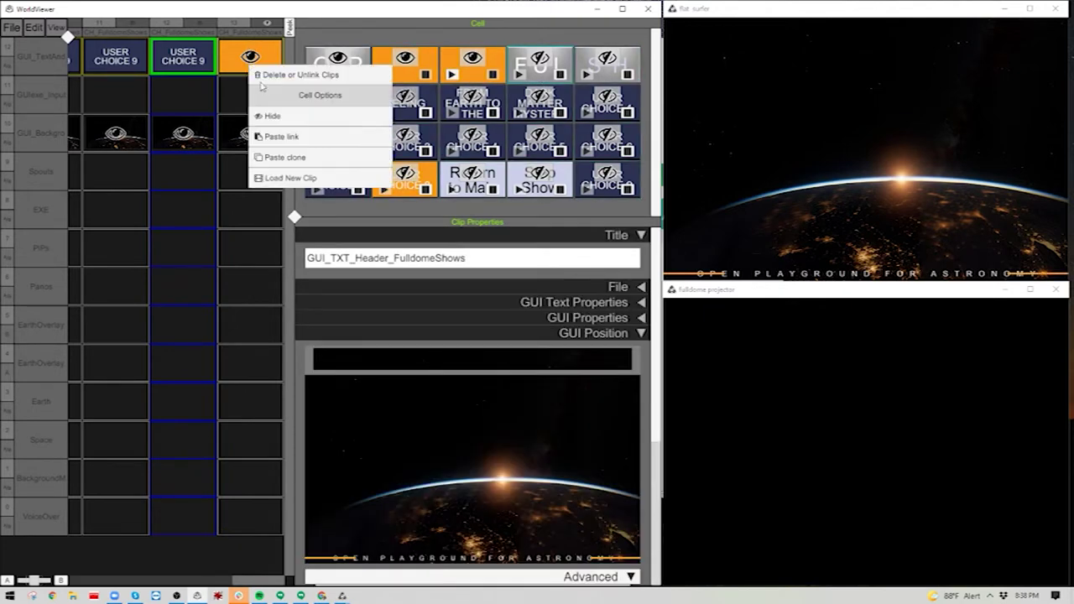
left_click(287, 145)
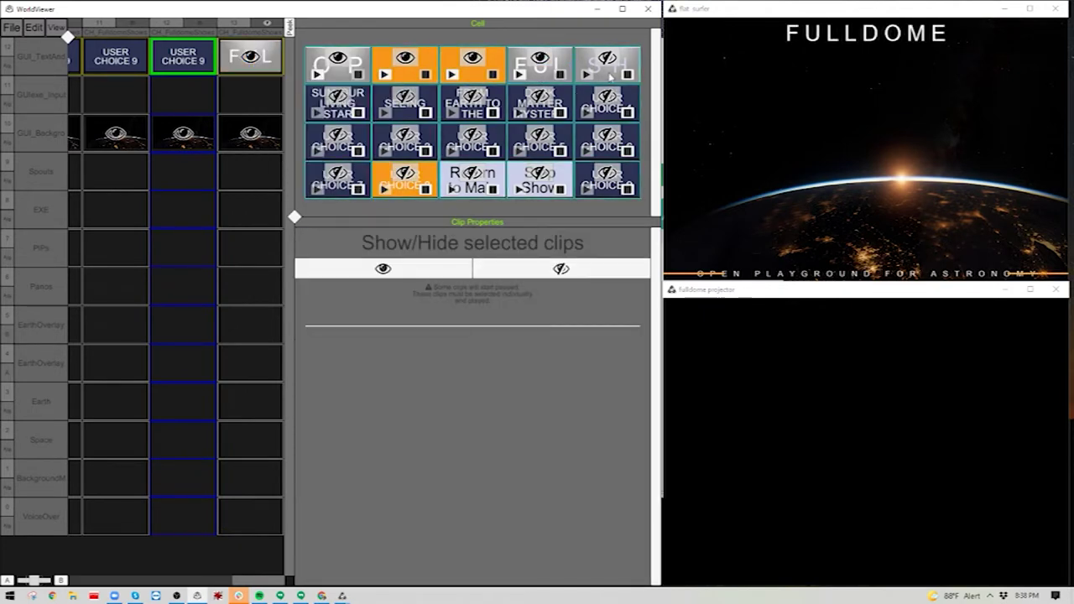
left_click(610, 74)
right_click(257, 72)
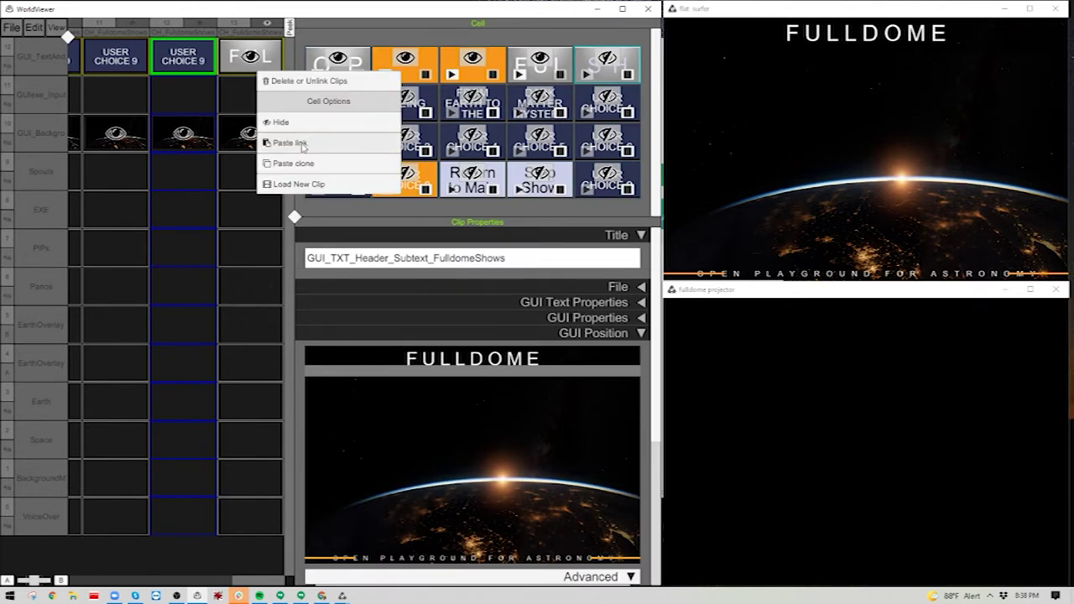
left_click(290, 143)
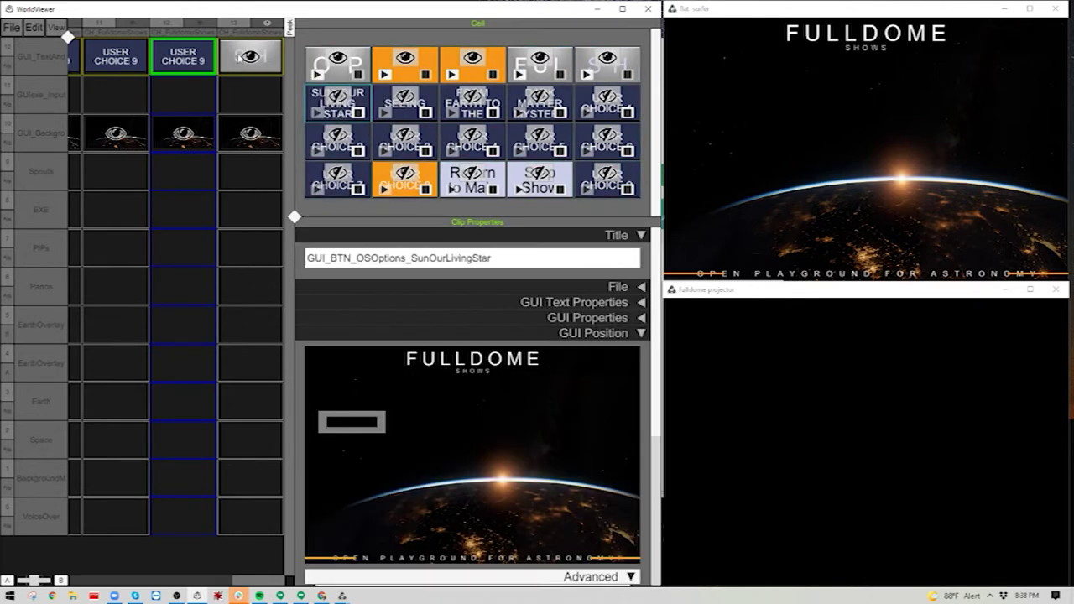
Link the four named show buttons, starting with GUI_BTN_OSOptions_SunOurLivingStar, and the User Choice 1 to 7 buttons into the new chapter's GUI text cell
right_click(240, 56)
left_click(286, 128)
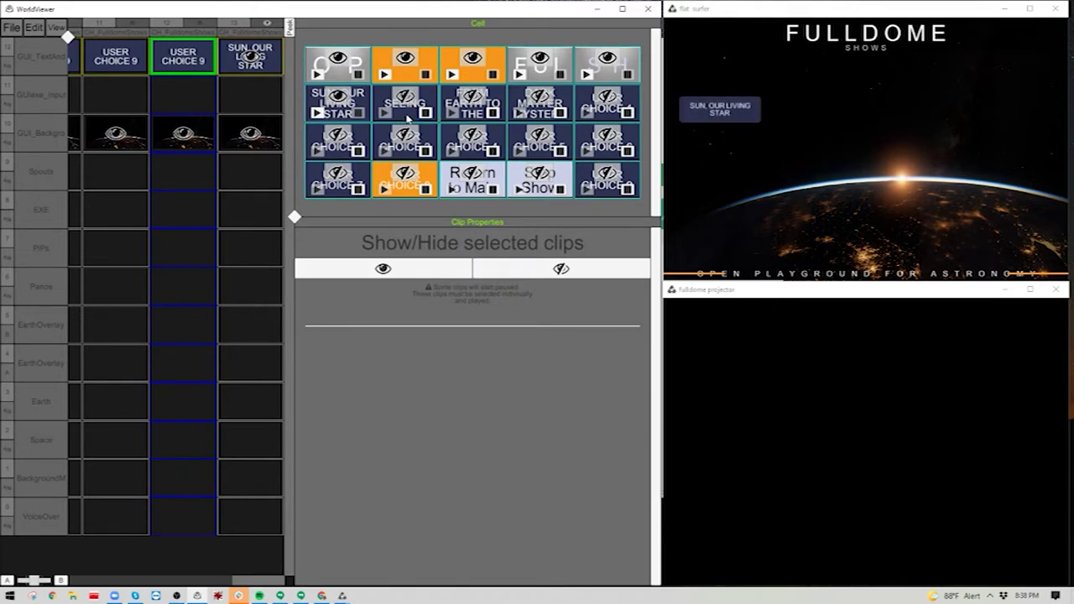
right_click(252, 67)
left_click(300, 141)
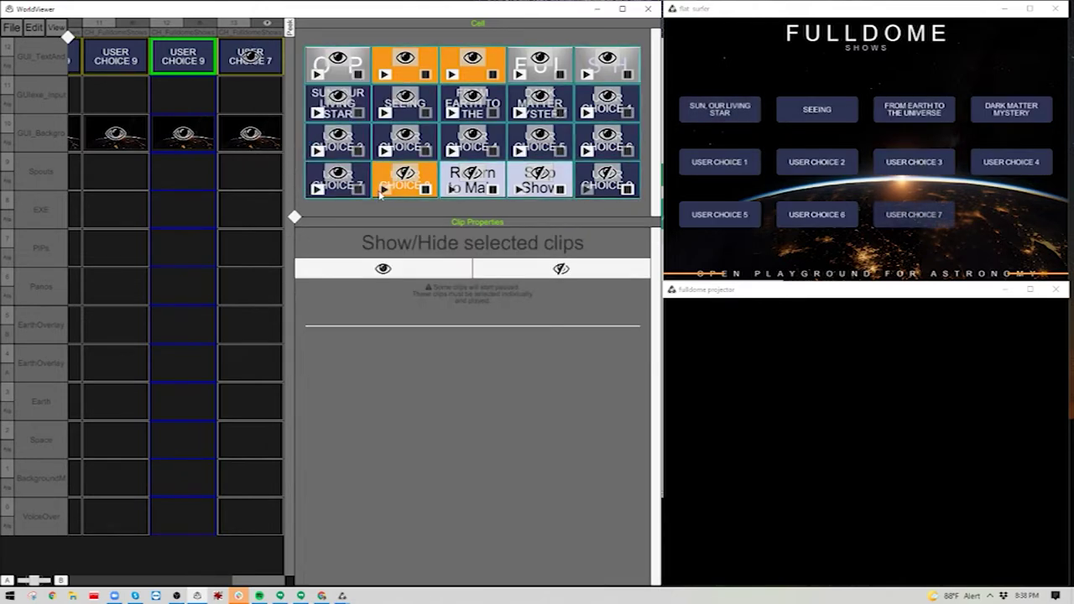
Link the inactive GUI_BTN_OSOptions_UserChoice8 button from the User Choice 7 chapter into the new chapter's GUI text cell
left_click(417, 194)
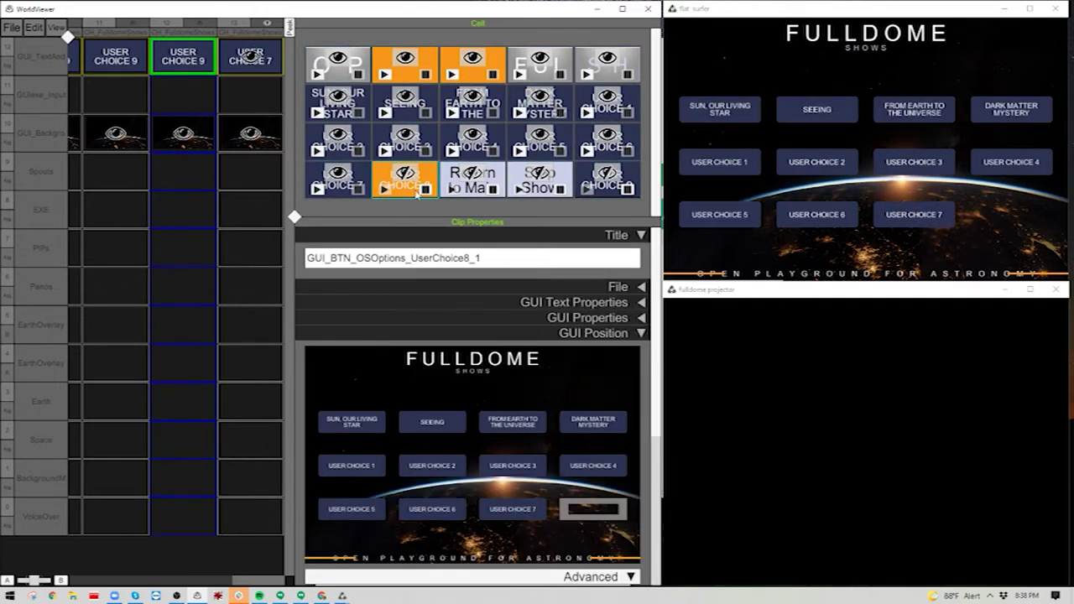
left_click(118, 60)
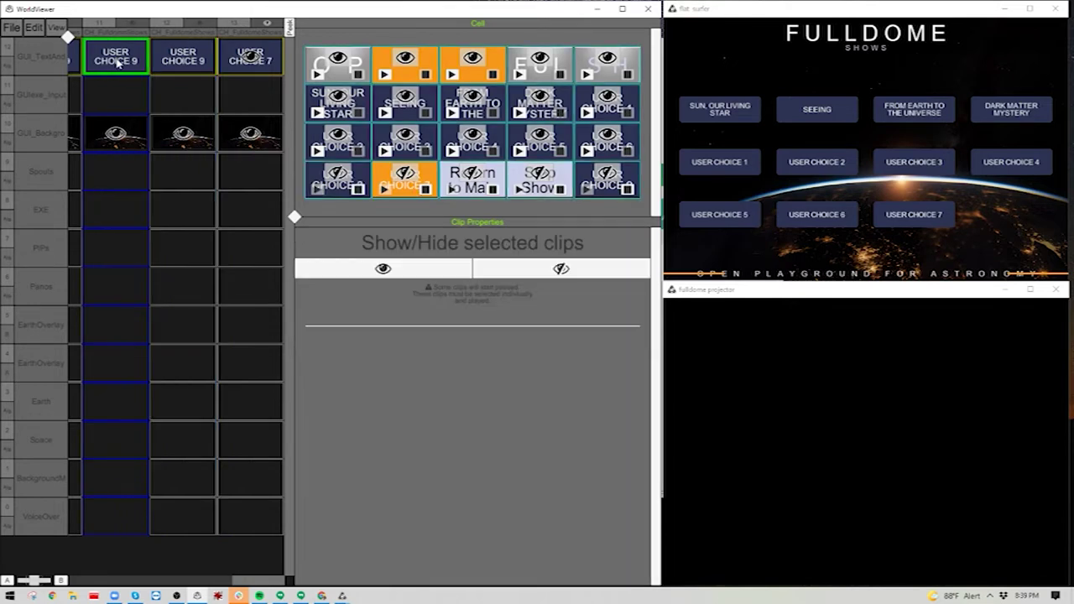
left_click(611, 193)
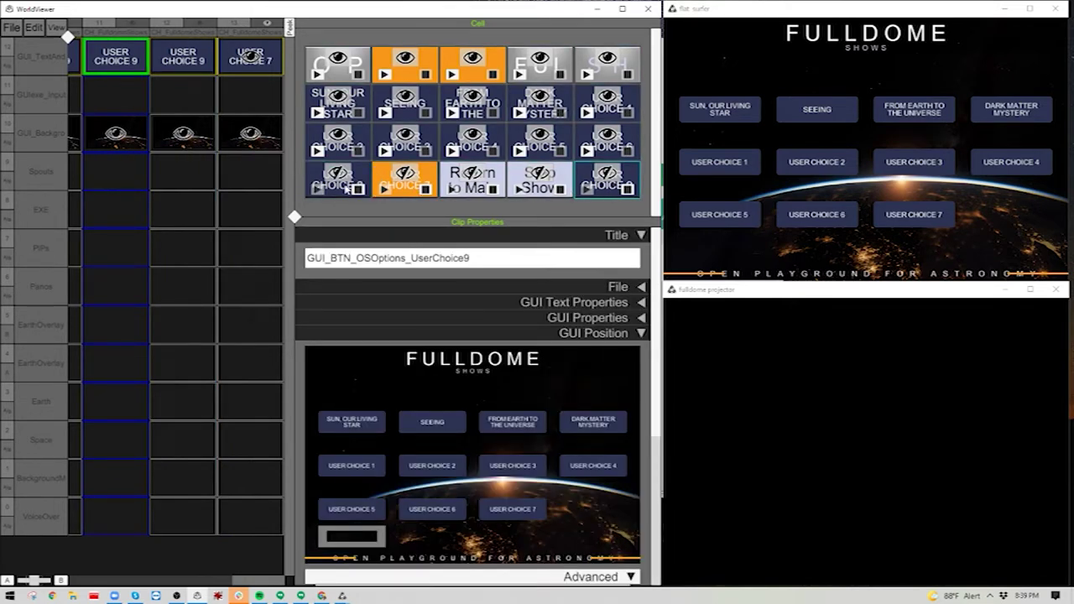
left_click(344, 192)
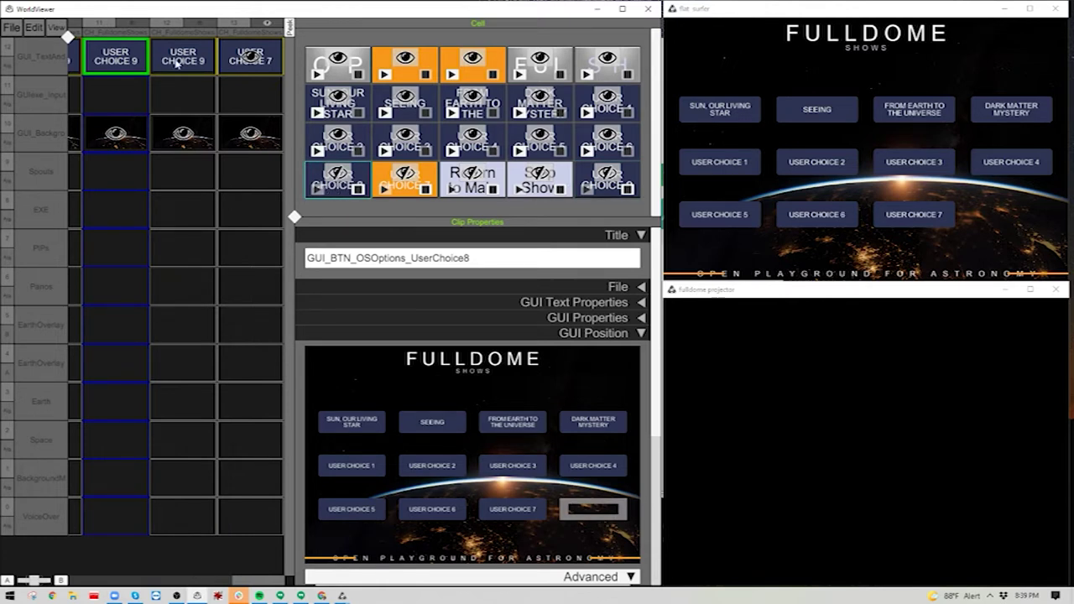
right_click(239, 61)
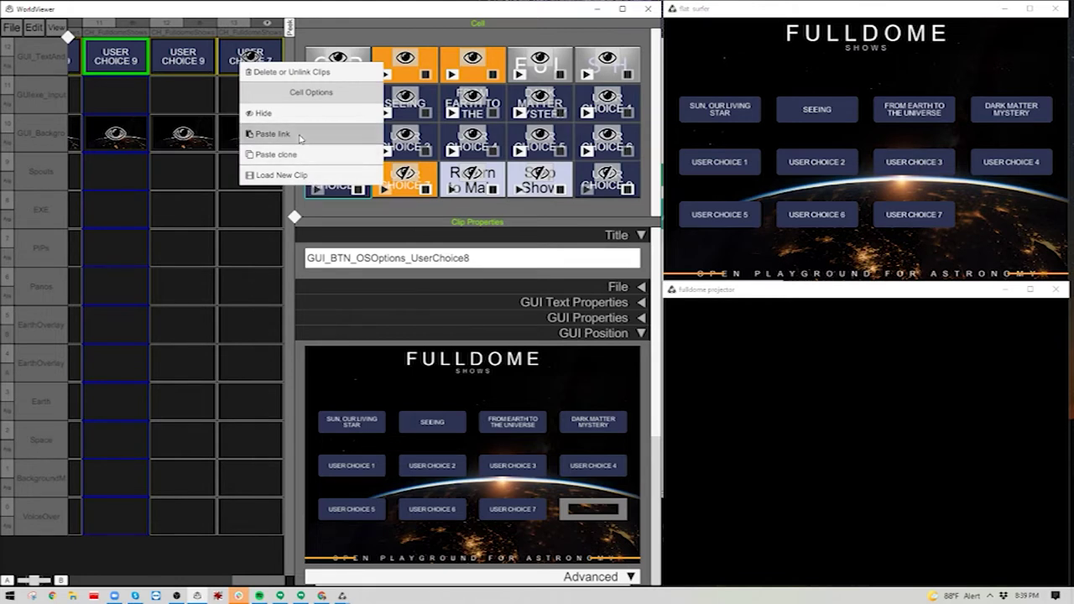
left_click(300, 136)
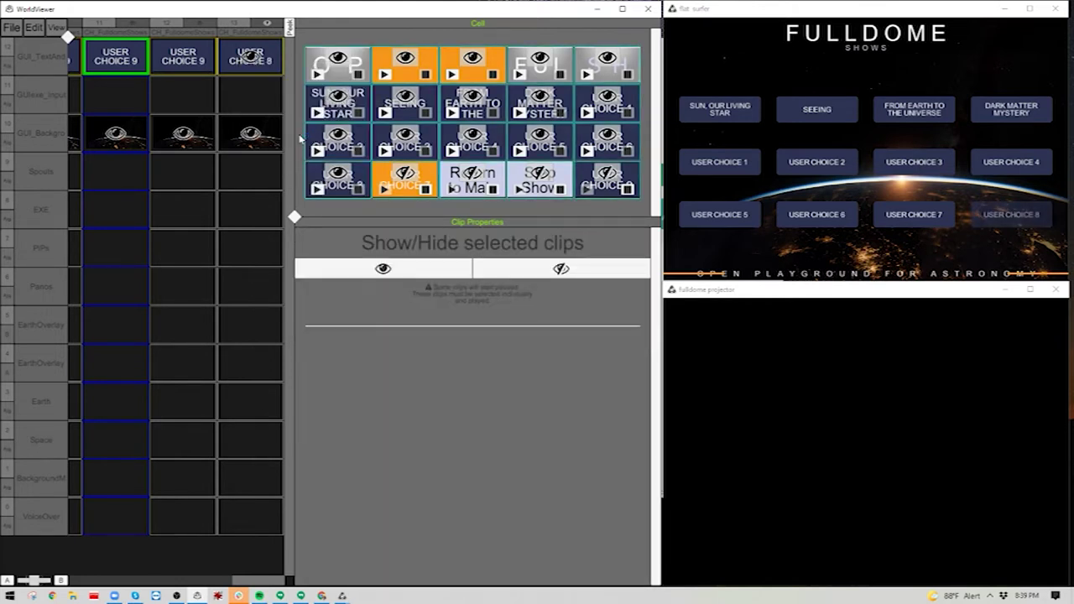
Paste a clone of the GUI_BTN_OSOptions_UserChoice9 button into the new chapter's GUI text cell and show that cell's clips
left_click(239, 68)
left_click(182, 69)
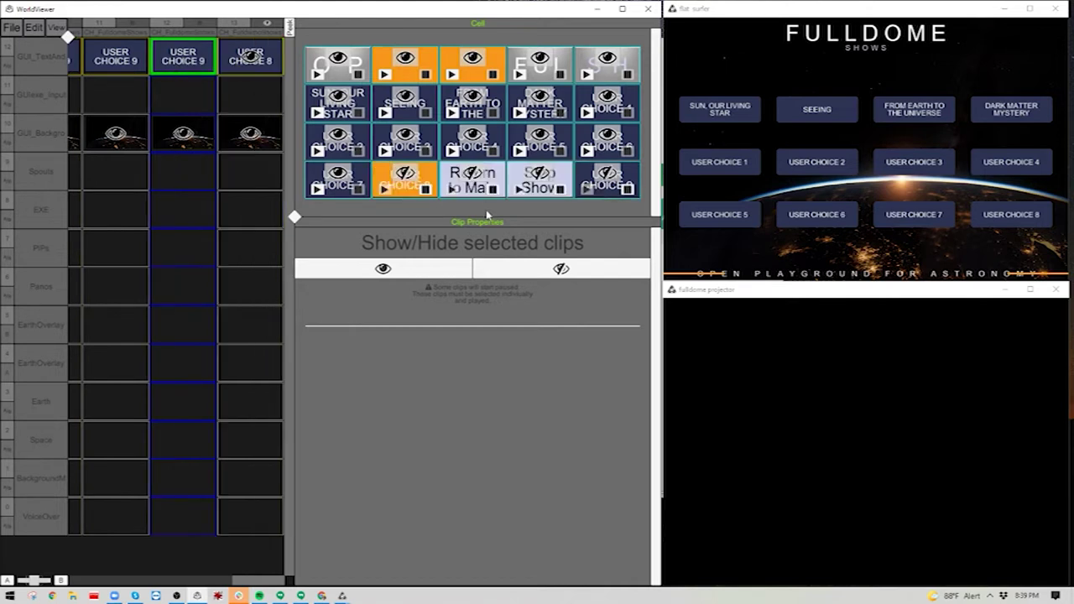
left_click(607, 193)
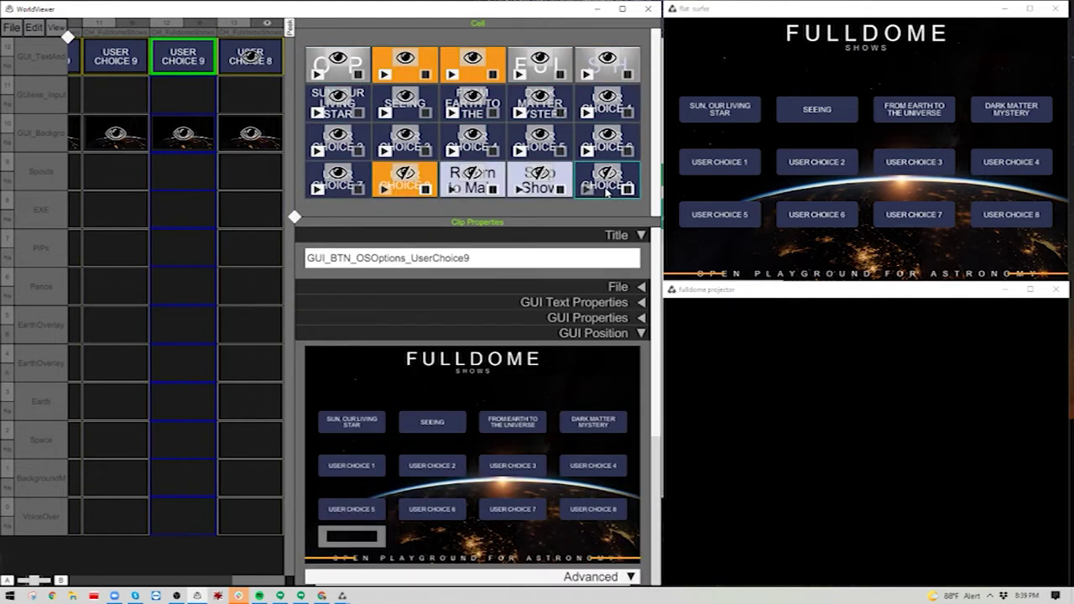
right_click(272, 61)
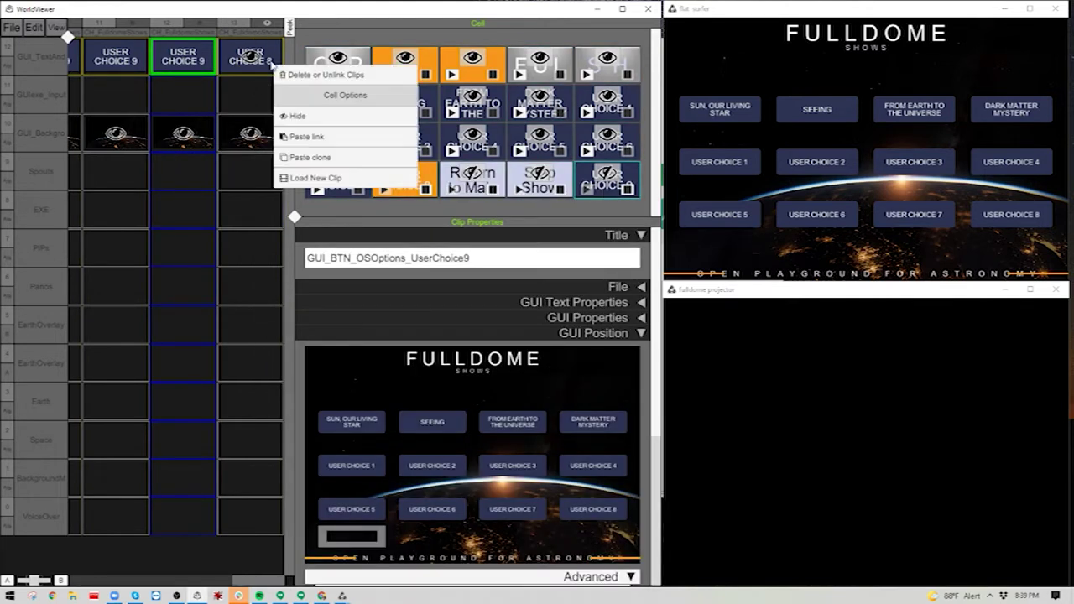
left_click(317, 159)
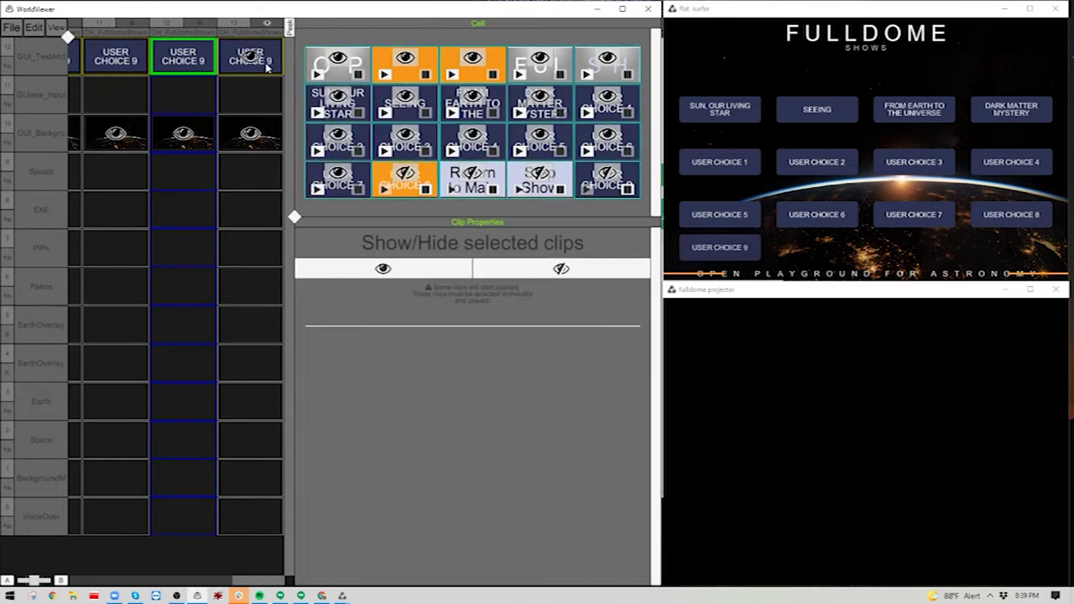
left_click(267, 67)
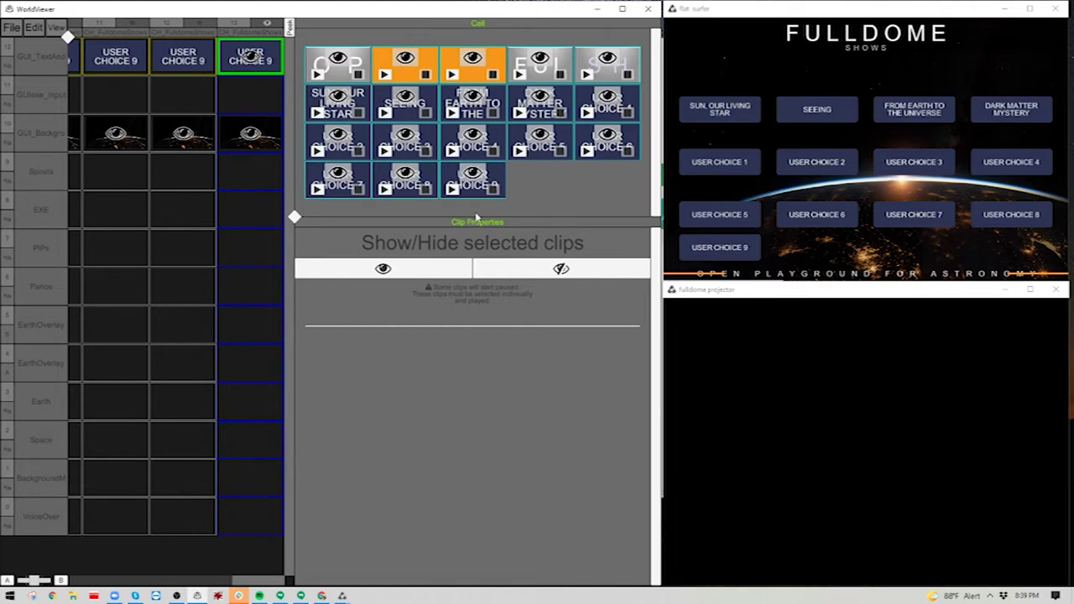
Link the GUI_BTN_RTMM and GUI_BTN_StopFDS buttons from the User Choice 8 chapter into the new chapter's GUI text cell
left_click(212, 67)
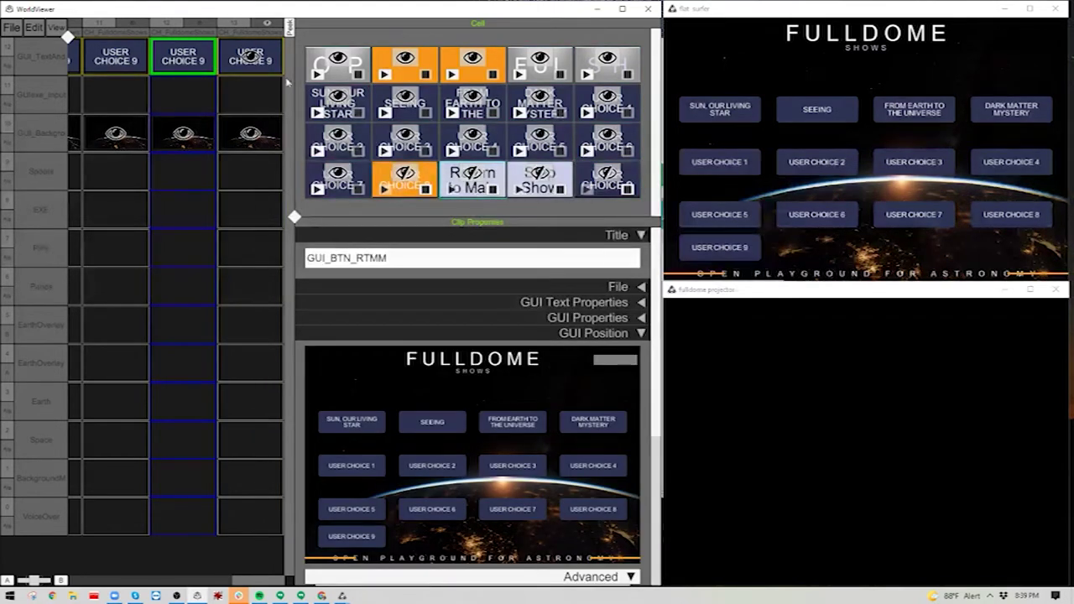
right_click(241, 70)
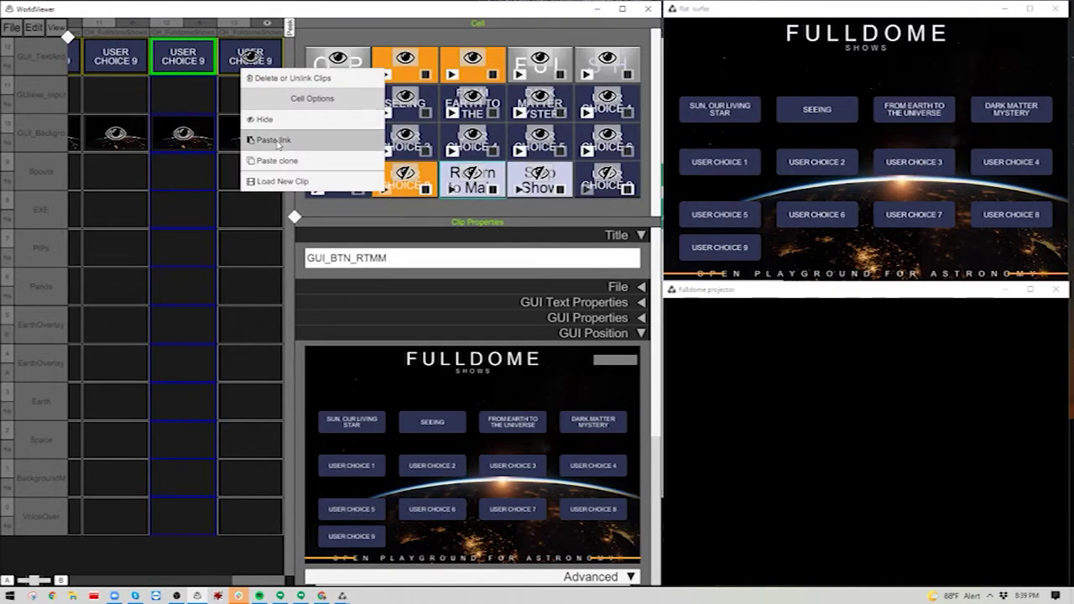
left_click(279, 143)
left_click(546, 191)
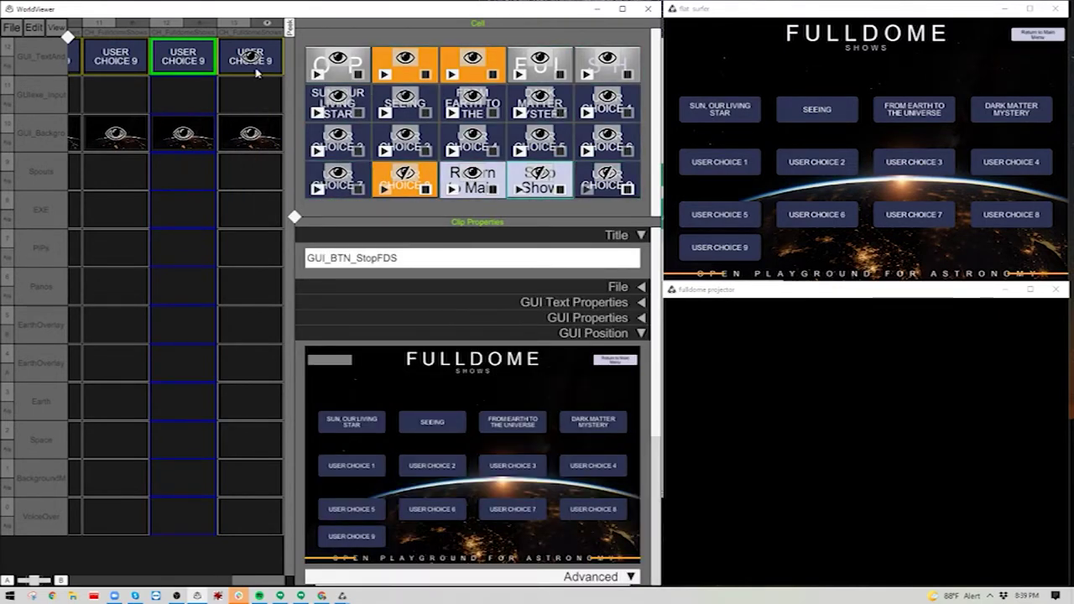
right_click(245, 71)
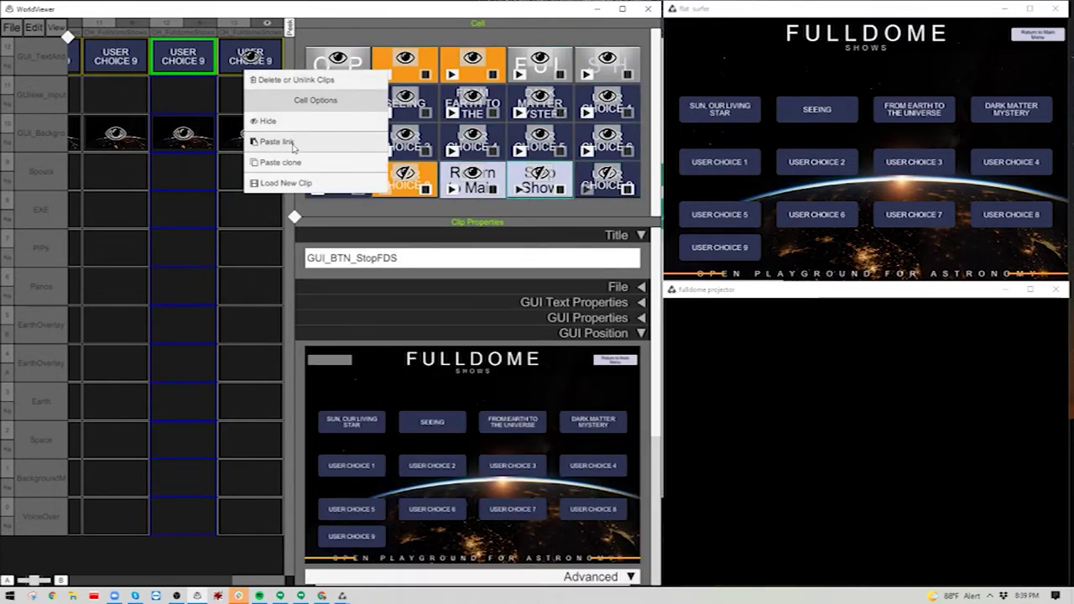
left_click(267, 120)
Rename the cloned User Choice 9 button in the new chapter to GUI_BTN_OSOptions_UserChoice9_ACTIVE
left_click(236, 67)
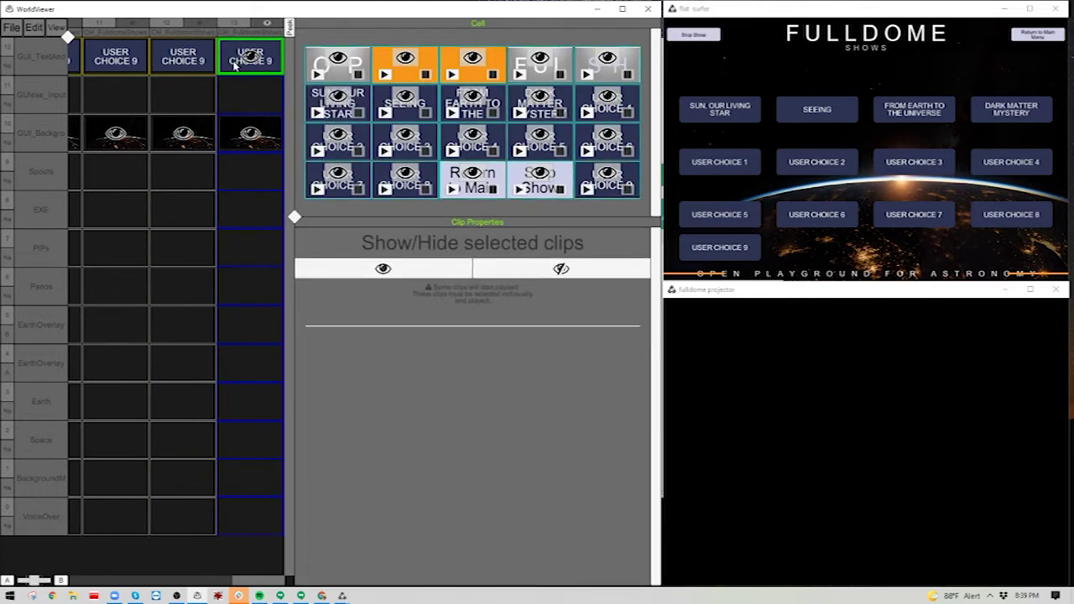
left_click(608, 192)
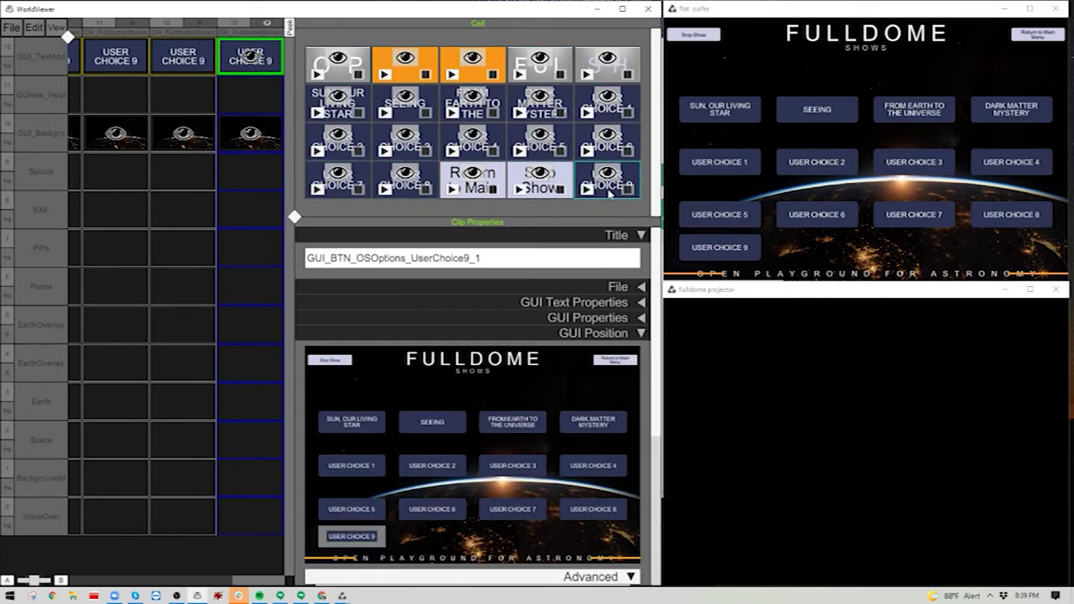
left_click(508, 266)
left_click_drag(479, 260, 476, 260)
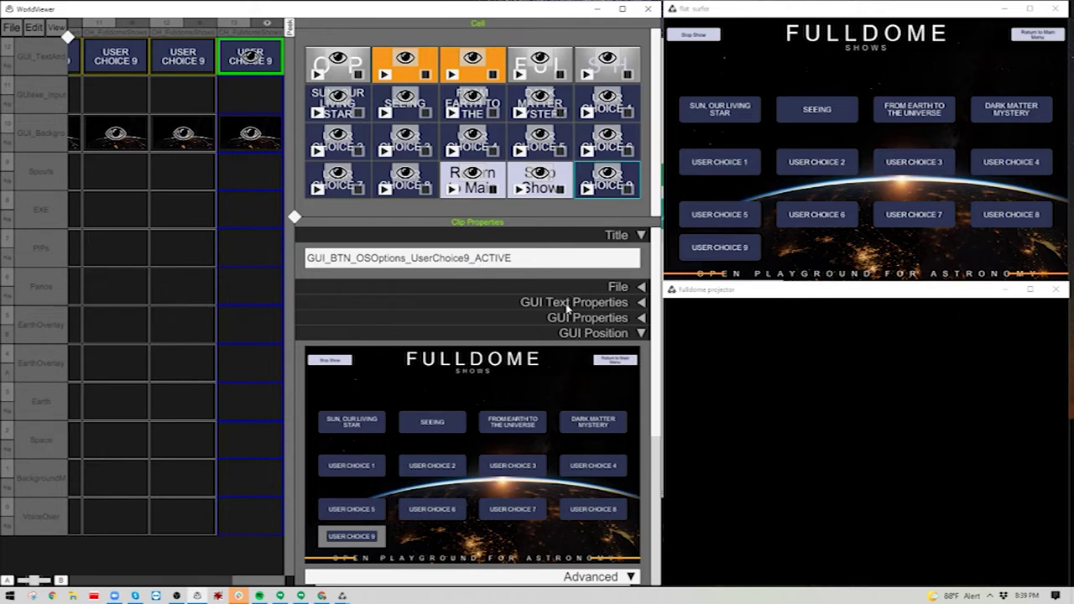
Replace the active User Choice 9 button's image file with the orange button image from the GUI content's Buttons folder
left_click(638, 287)
left_click(556, 367)
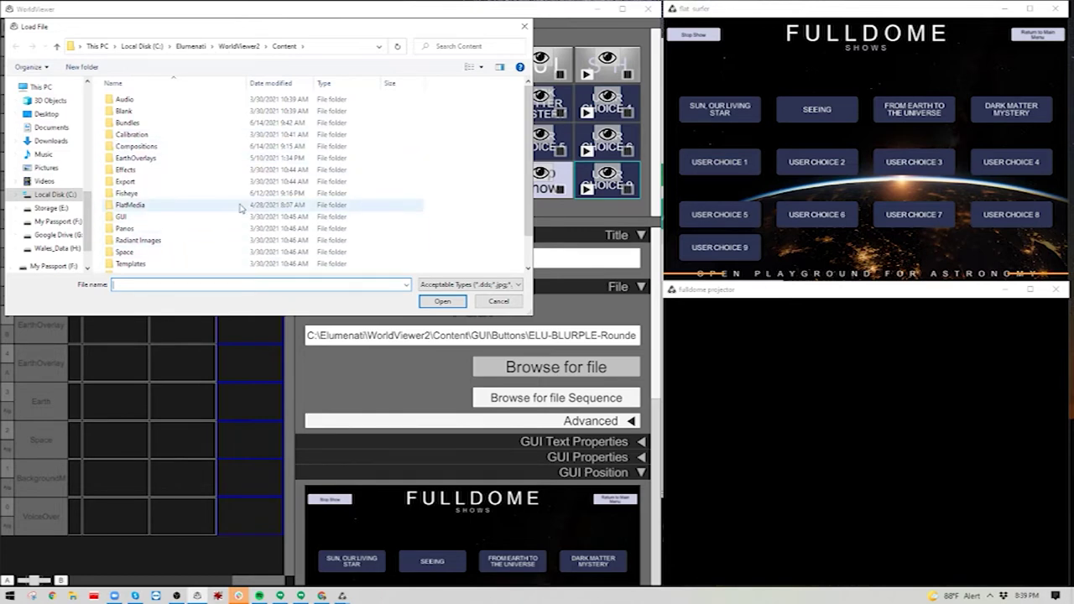
double_click(141, 216)
double_click(148, 101)
left_click(260, 130)
left_click(441, 301)
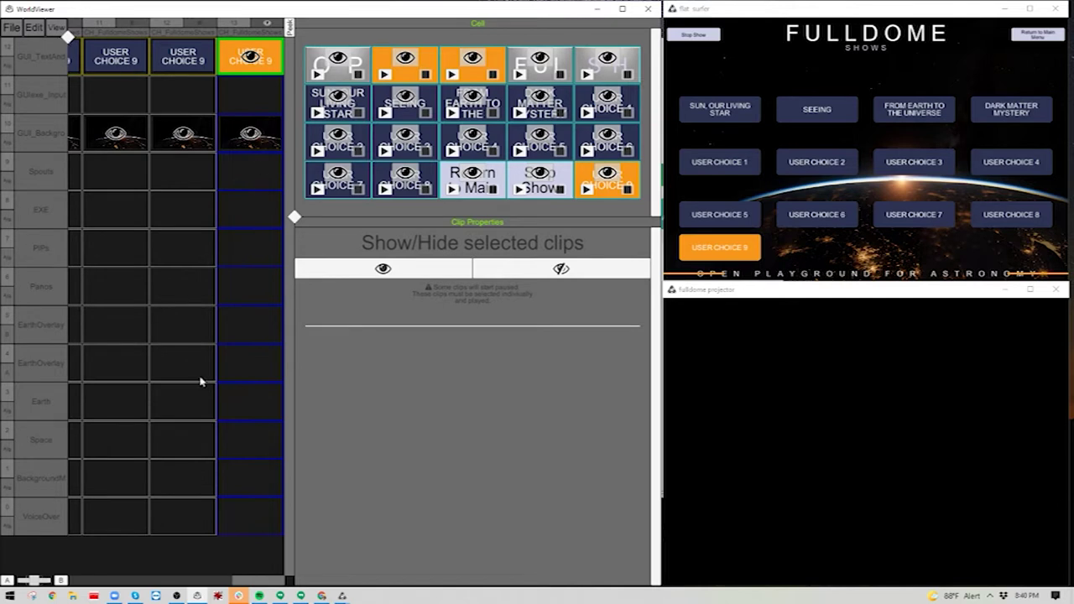
Load cosmicColors2400x2400.mp4 from the Fisheye content folder into the new chapter's Space cell as a Fisheye Dome Master clip
left_click(243, 440)
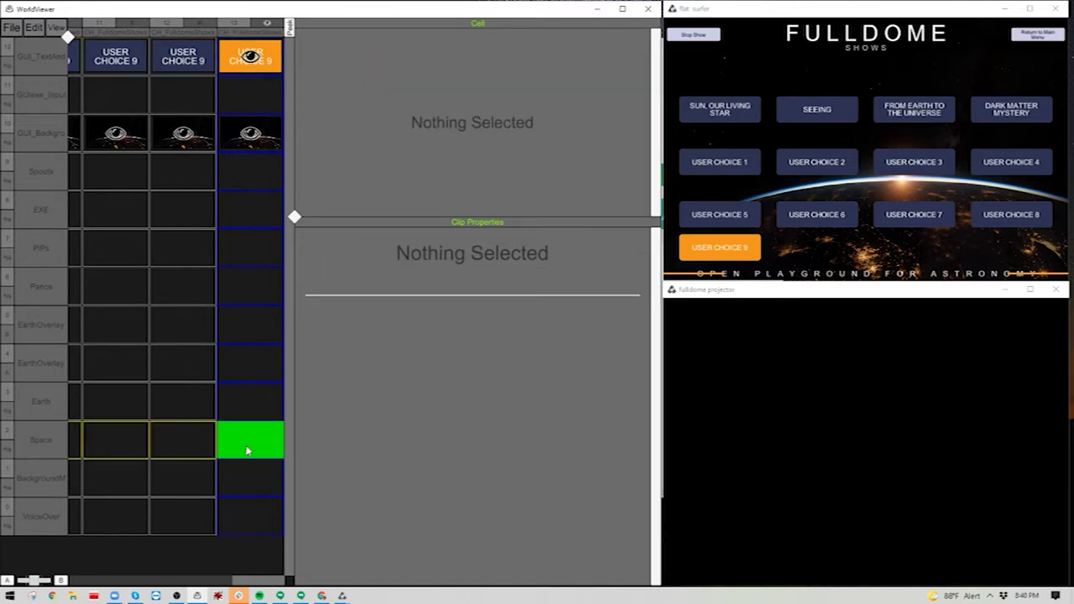
right_click(243, 443)
left_click(302, 478)
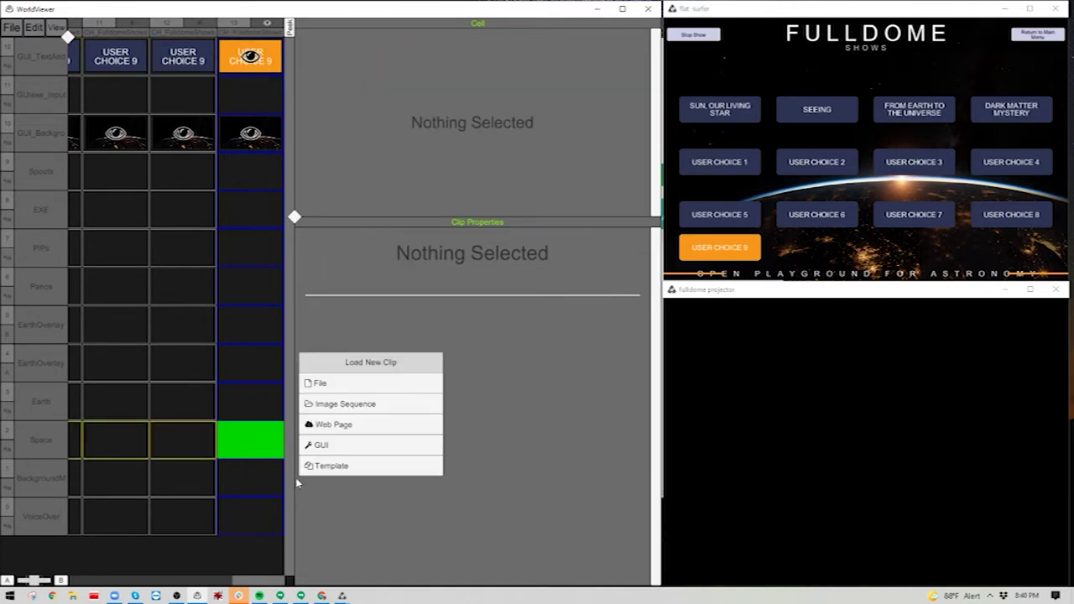
left_click(319, 384)
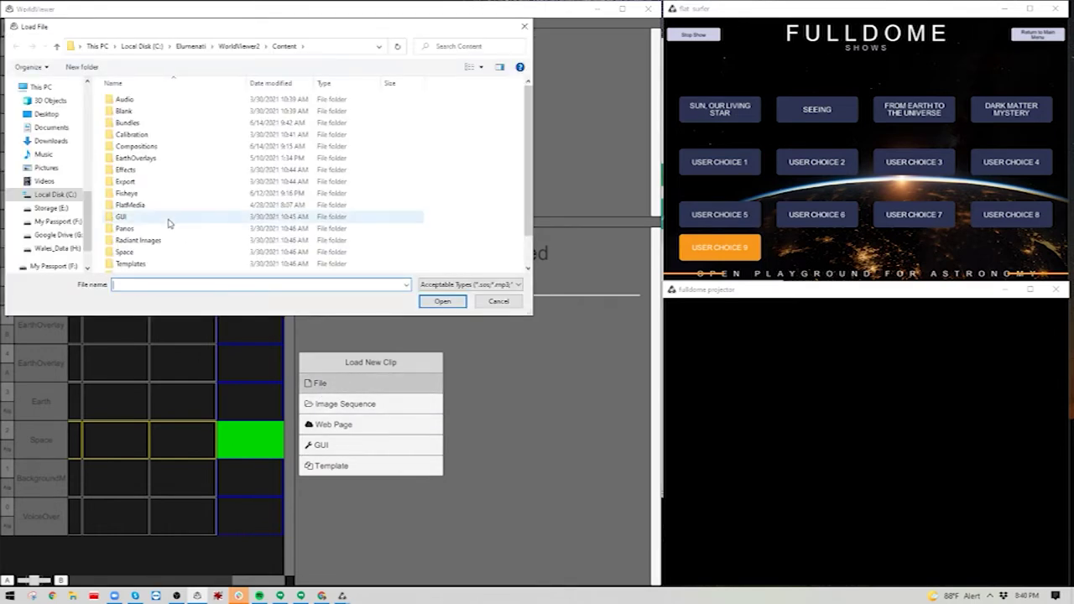
double_click(128, 193)
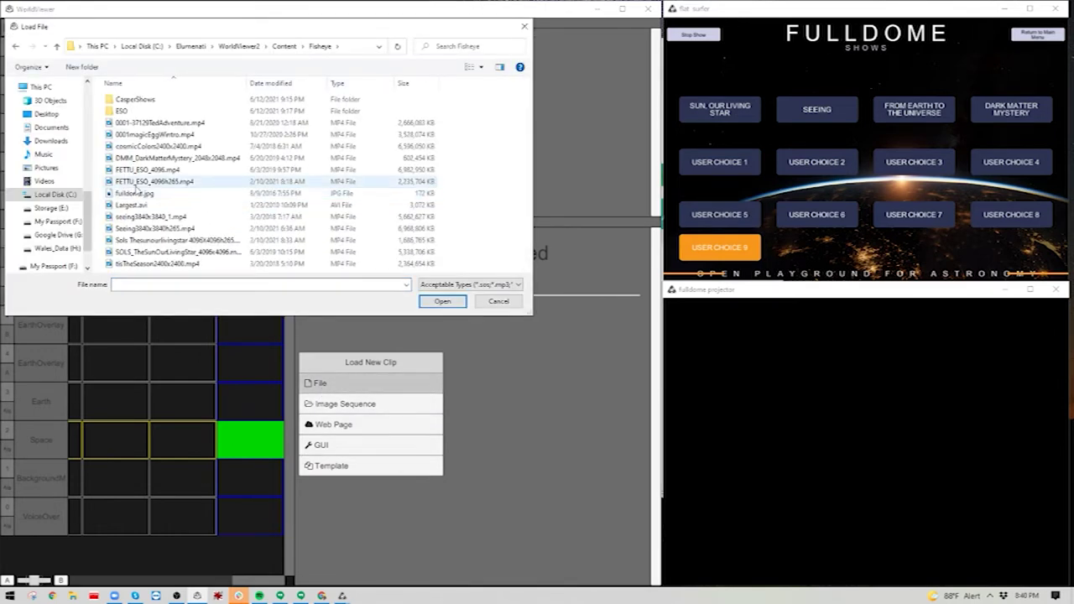
double_click(145, 148)
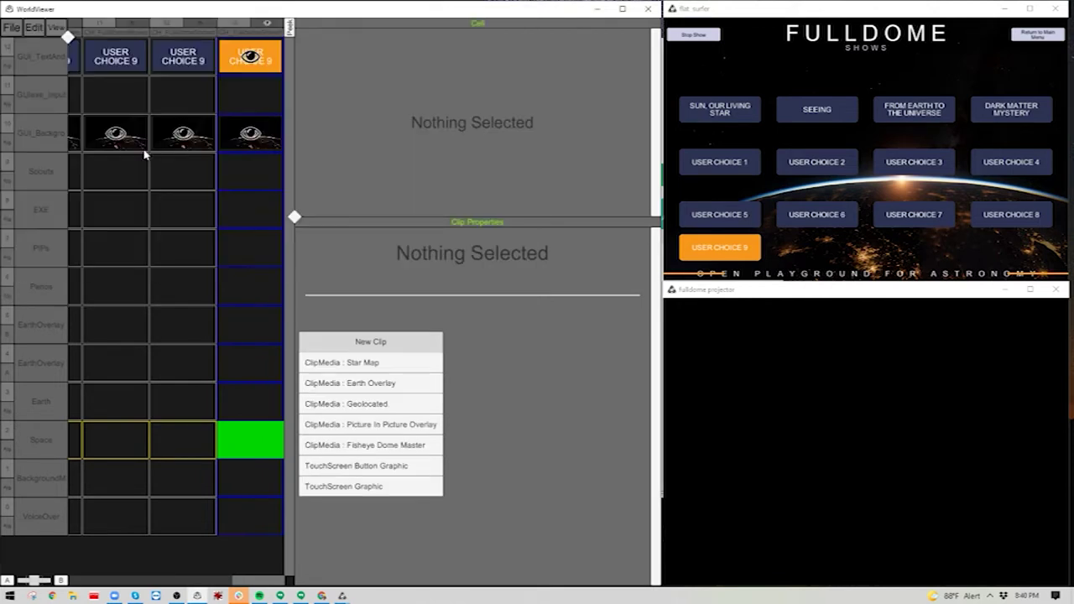
left_click(365, 444)
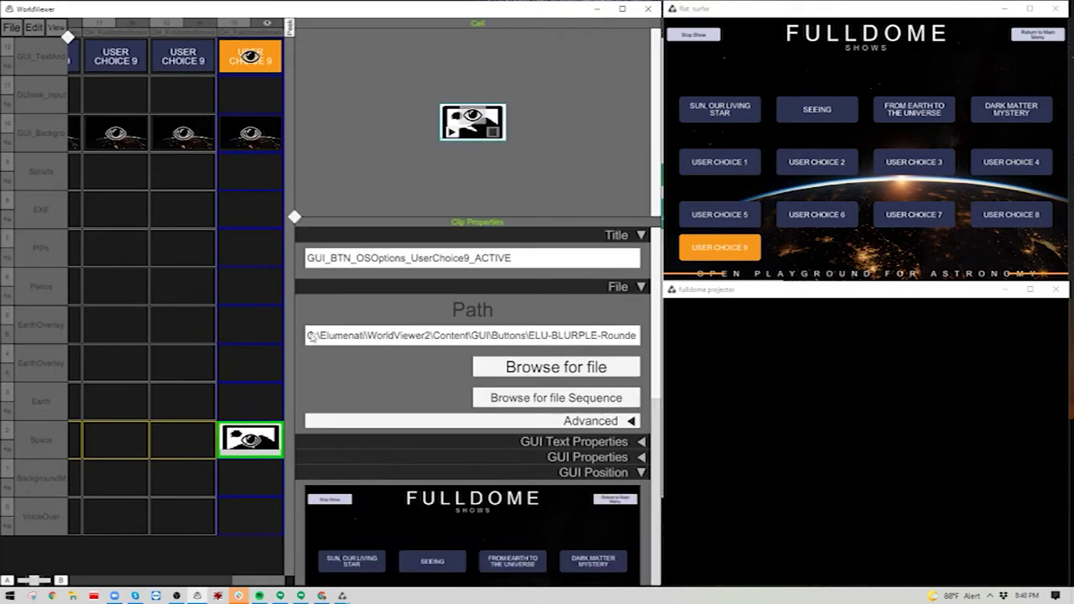
Check the active User Choice 9 button's properties and hide the cosmicColors2400x2400 clip in the new chapter's Space cell
left_click(270, 66)
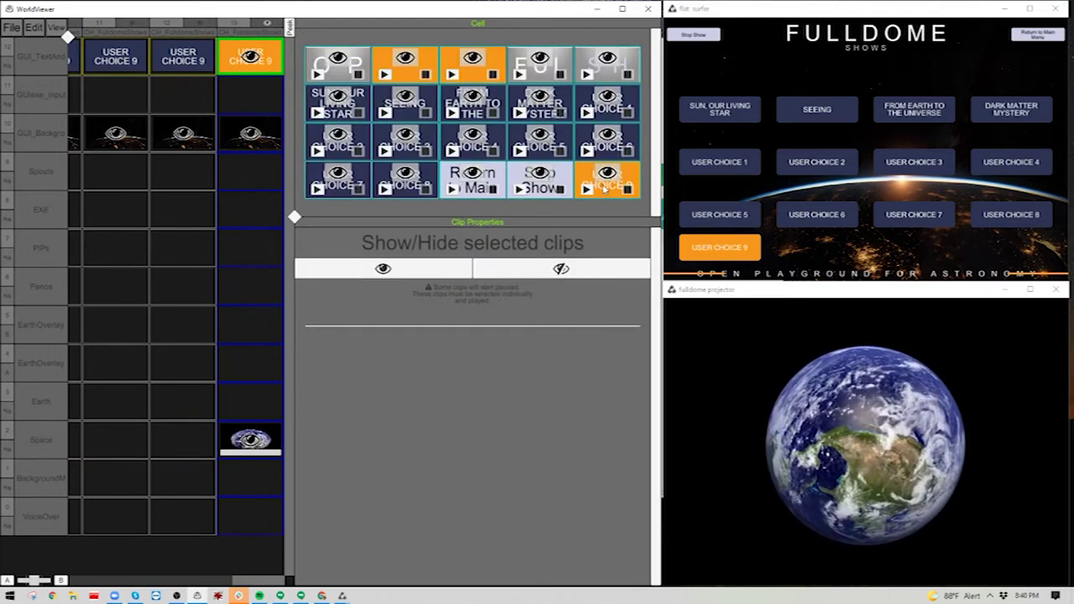
left_click(606, 190)
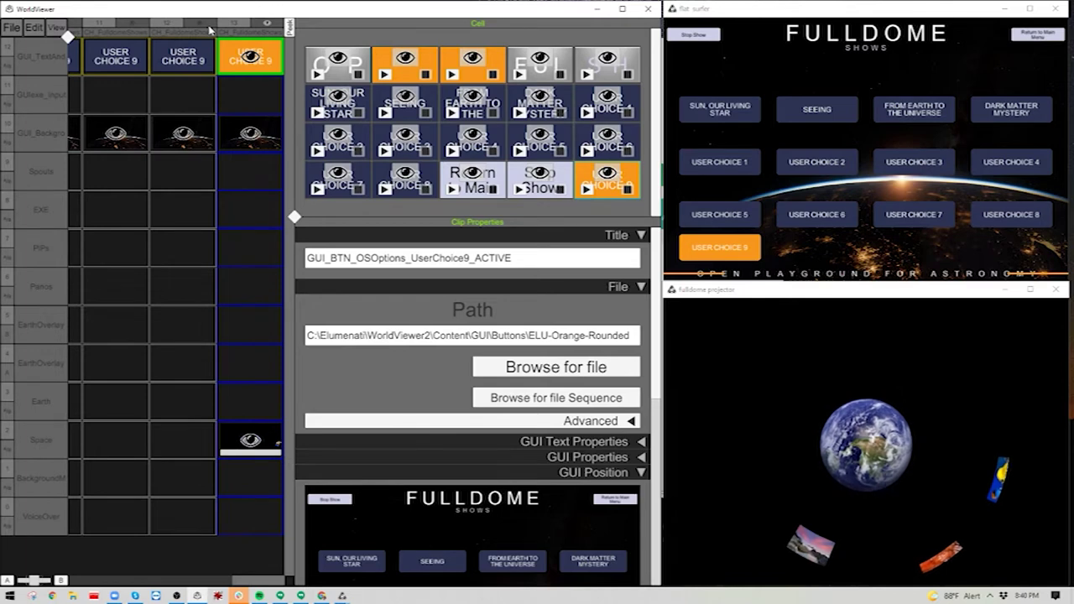
right_click(252, 441)
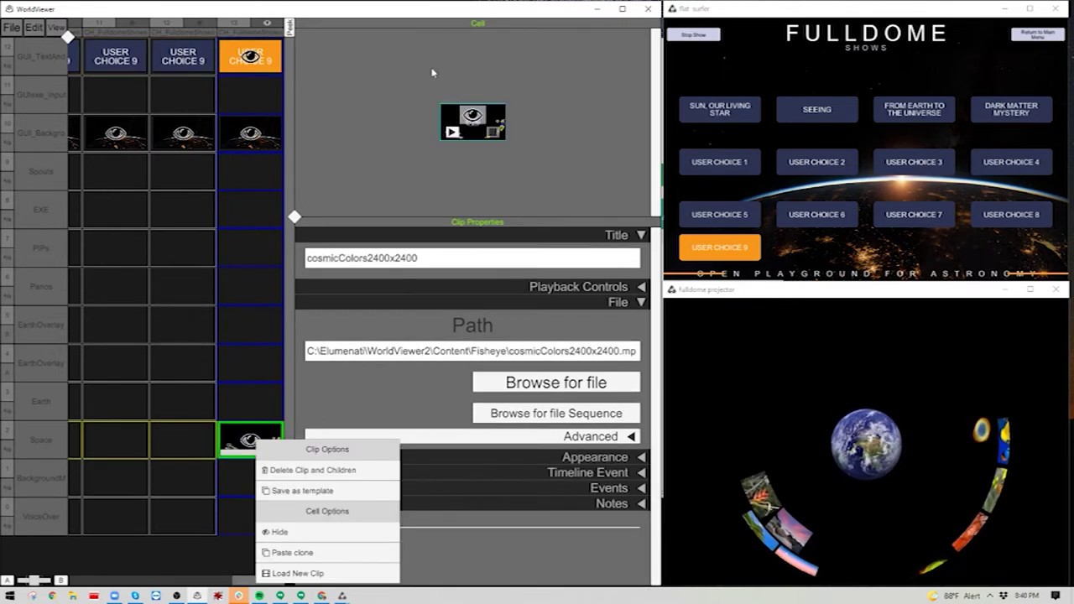
left_click(279, 532)
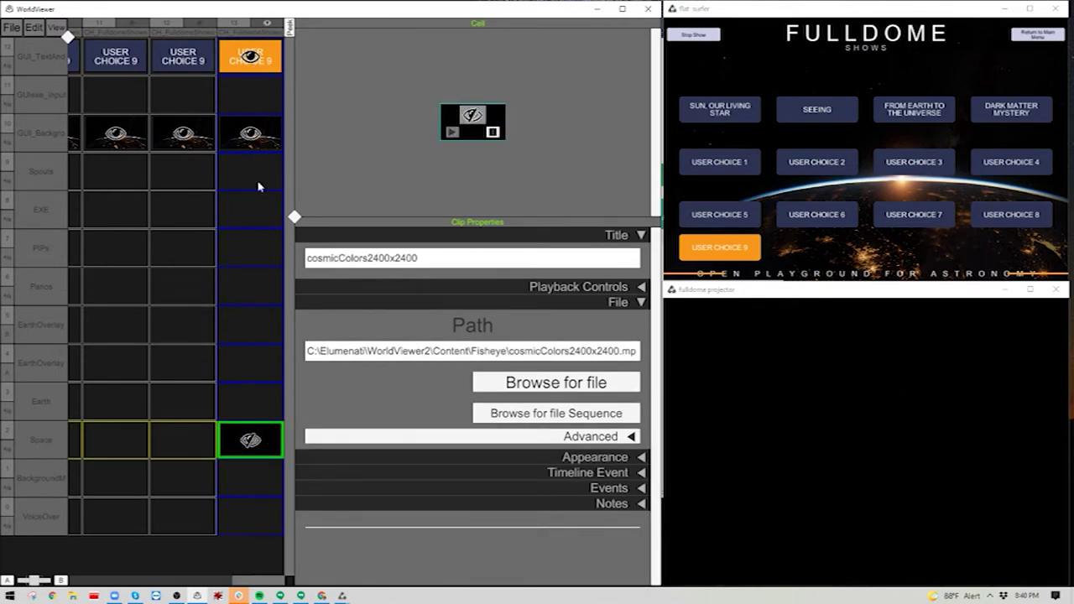
Examine the GUI text properties of the active User Choice 9 button in the new chapter
left_click(269, 69)
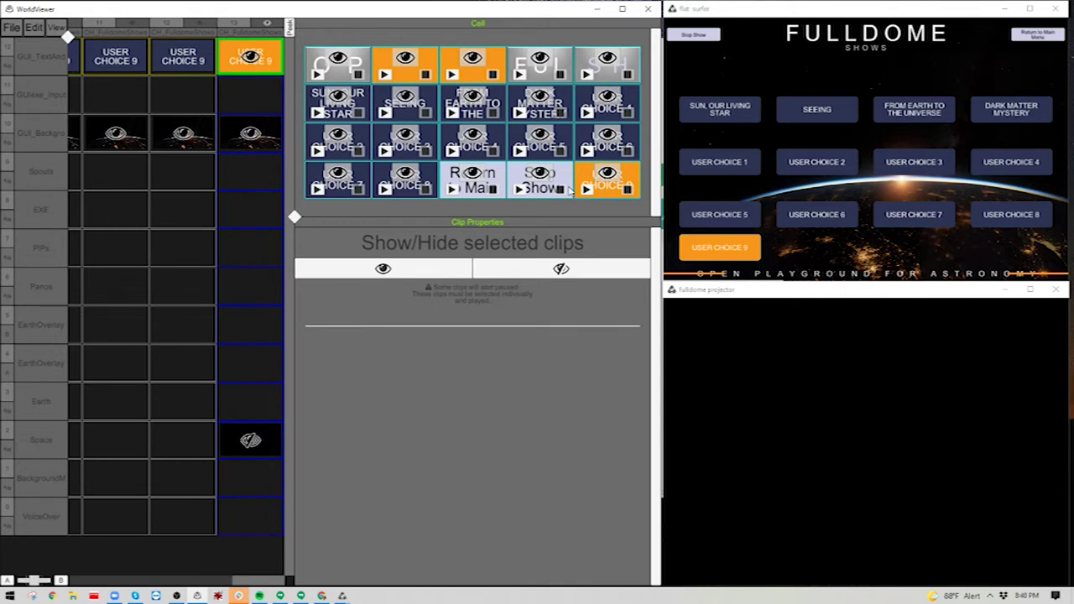
left_click(611, 193)
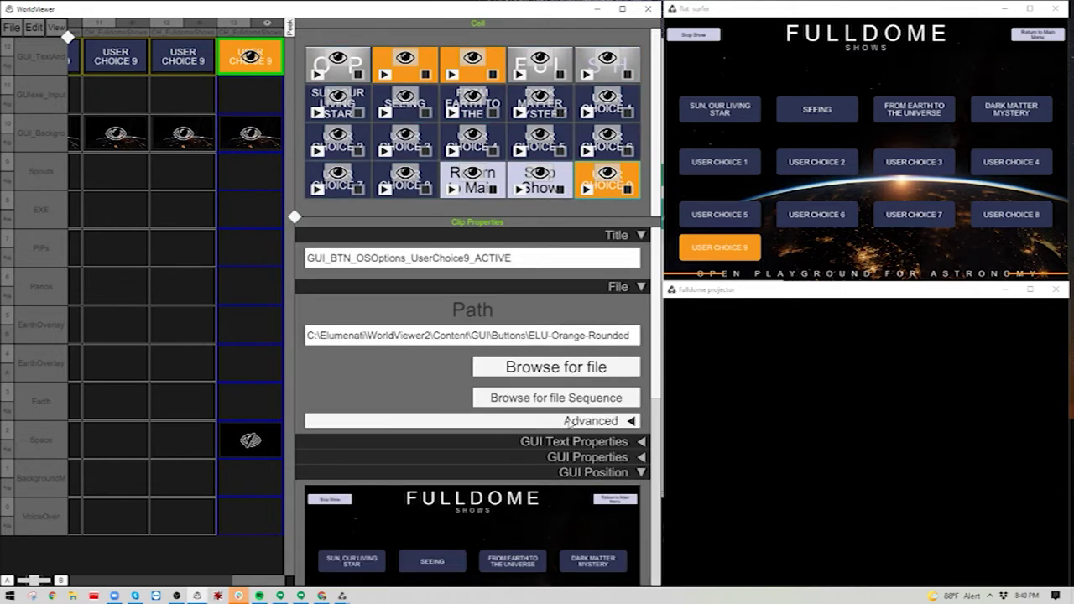
left_click(640, 286)
left_click(621, 299)
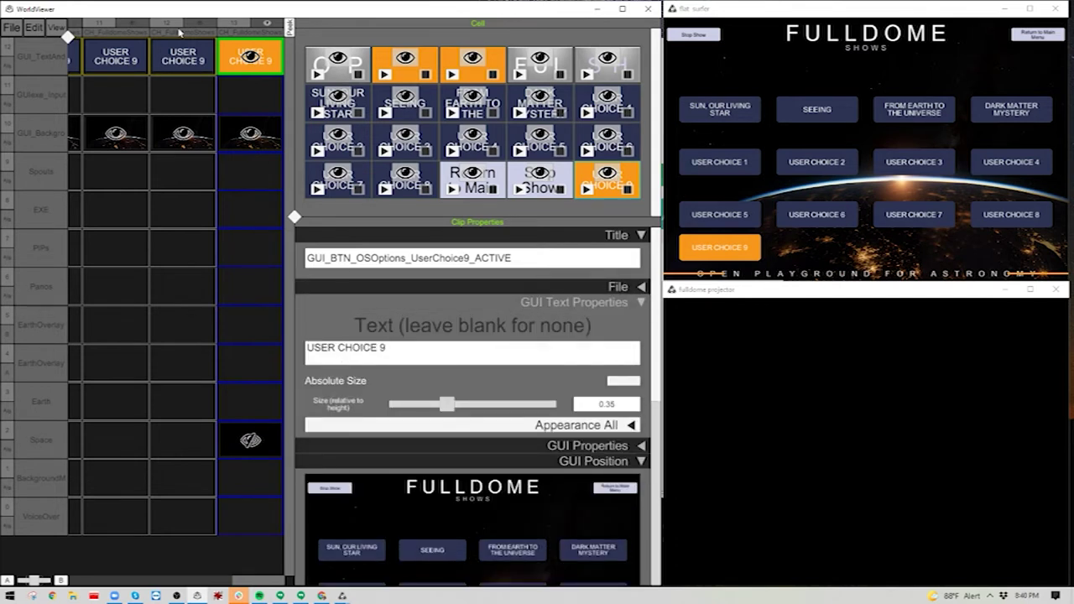
Display the first chapter's GUI text clips and trigger Stop Show on the touchscreen menu
left_click_drag(237, 580, 51, 580)
left_click(87, 52)
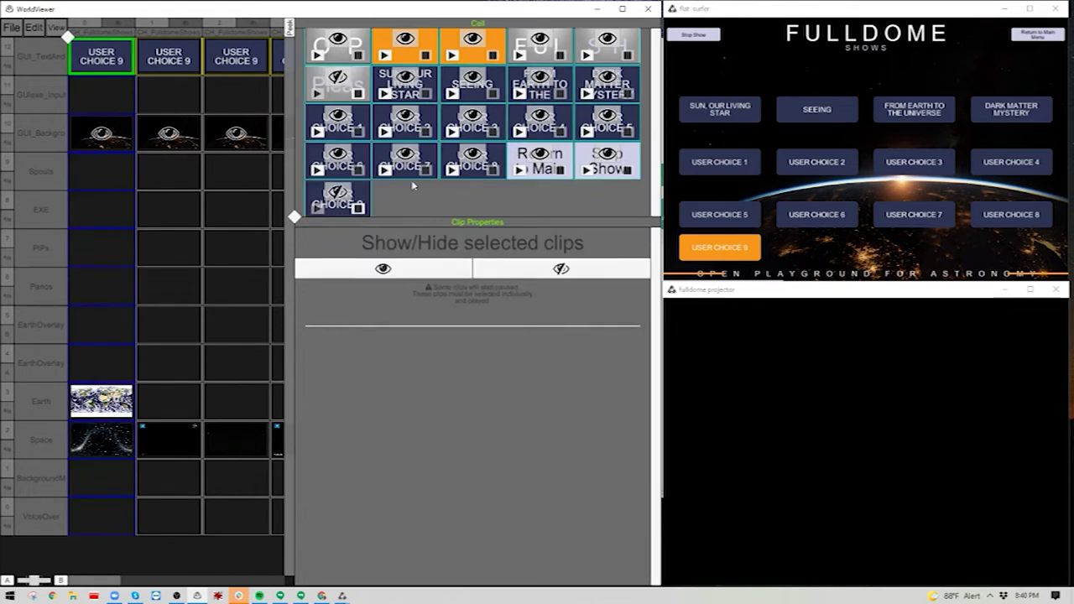
left_click(696, 38)
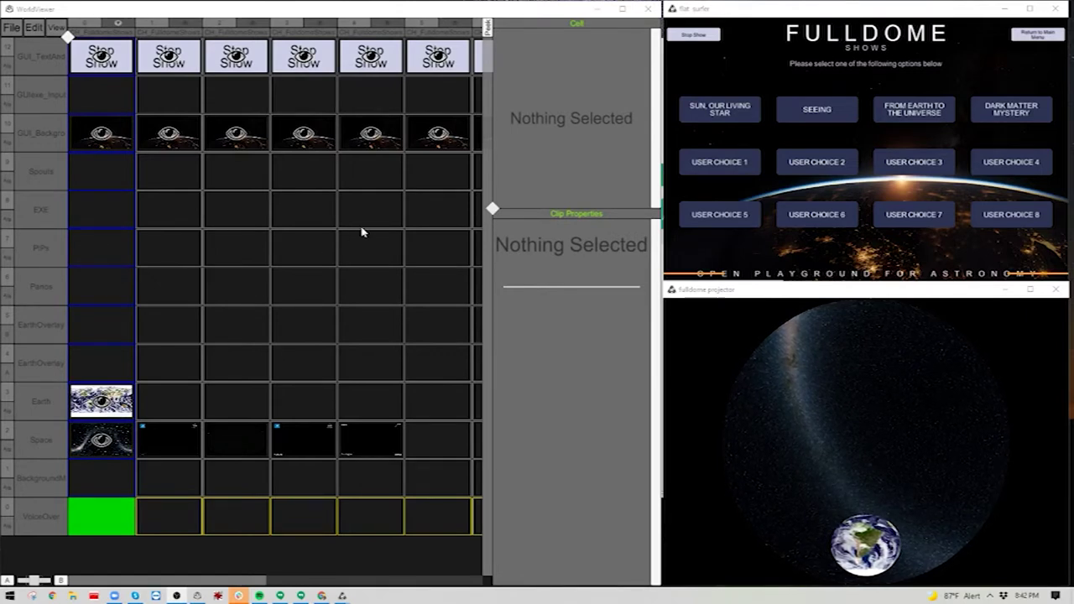
Duplicate the Return to Main Menu button in the CH_FulldomeShows chapter, enlarging the clip area to reach it
left_click_drag(492, 209, 346, 188)
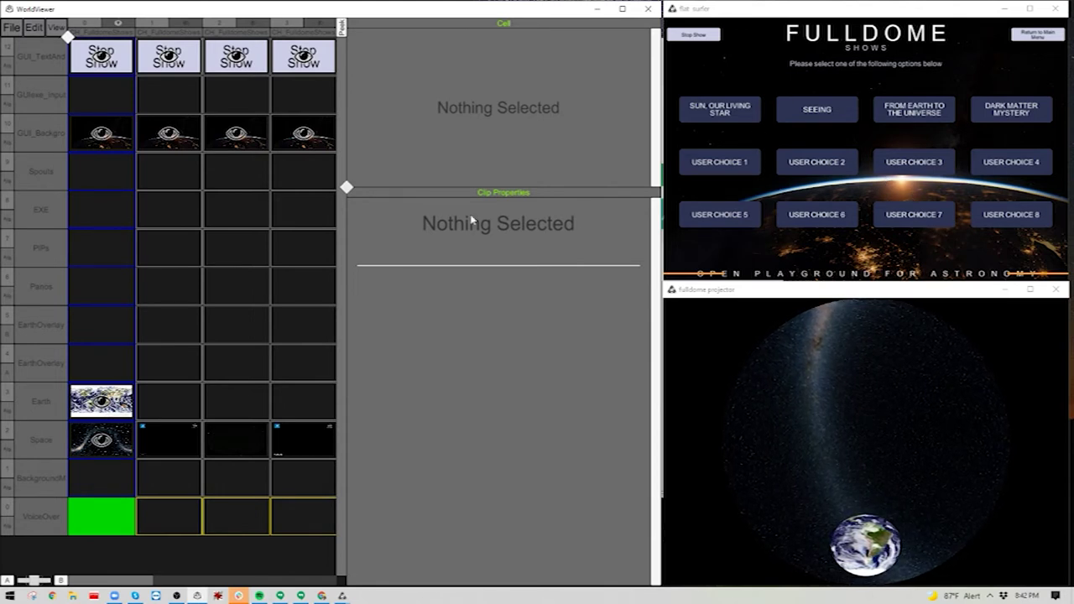
right_click(110, 34)
left_click(108, 39)
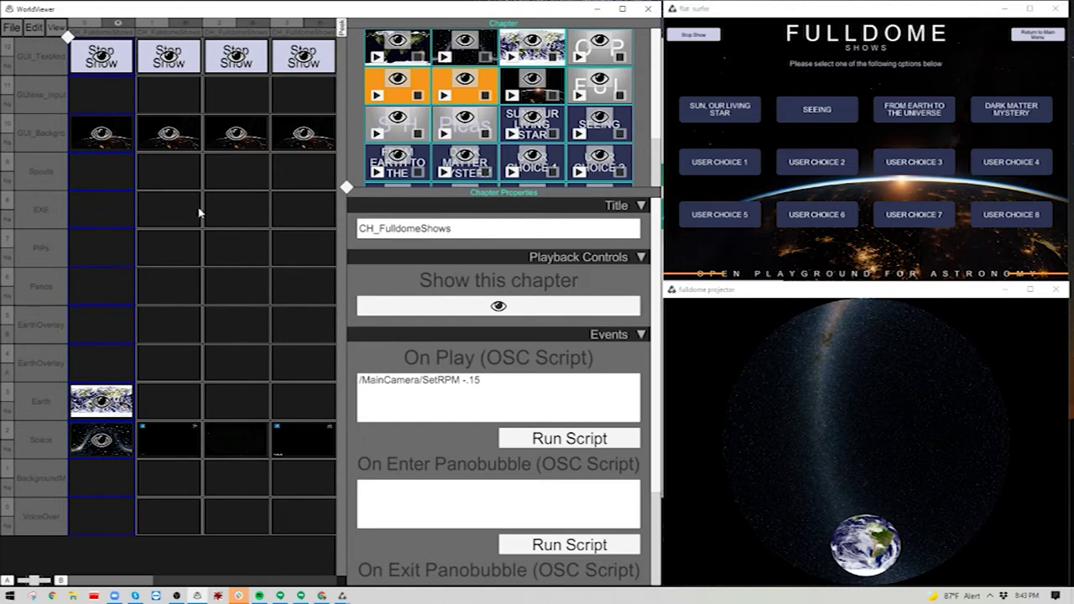
left_click_drag(347, 188, 268, 232)
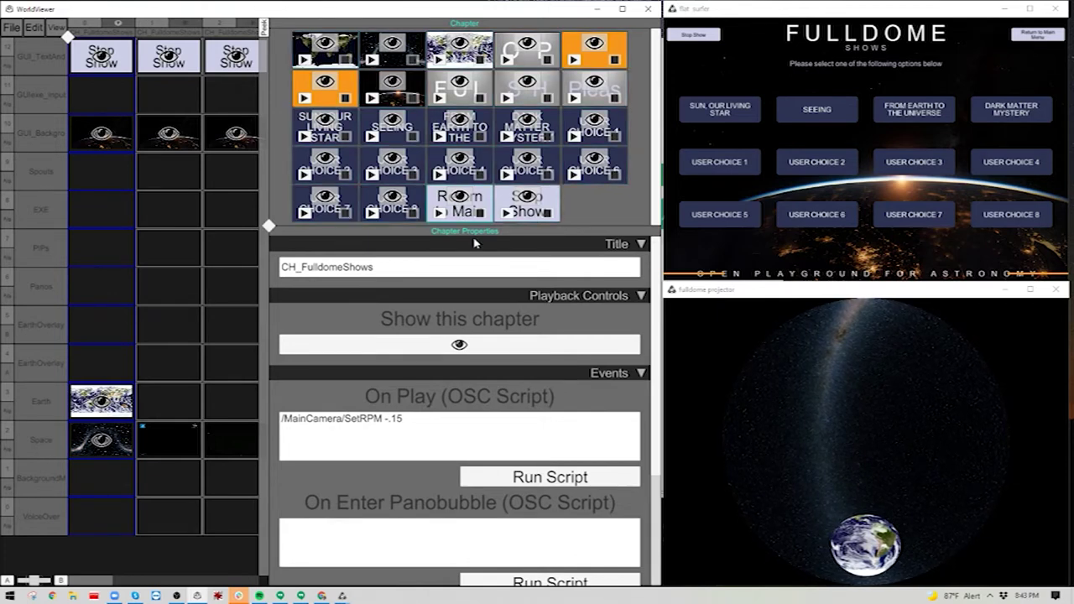
right_click(468, 220)
left_click(502, 293)
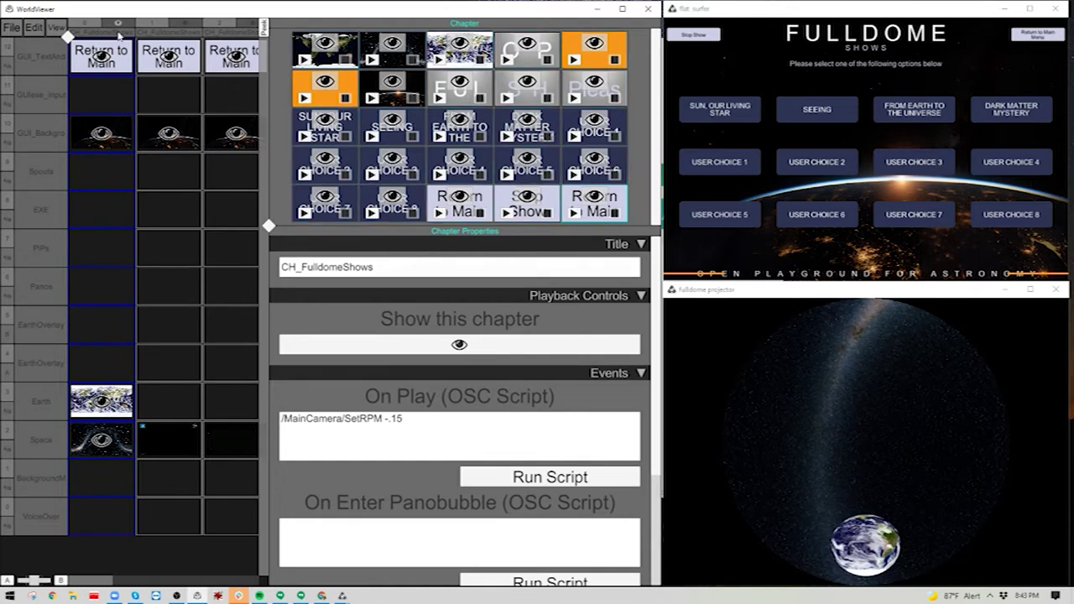
Rename the duplicated Return to Main Menu button to GUI_BTN_NextPage and set its displayed text to Next Page
left_click(126, 66)
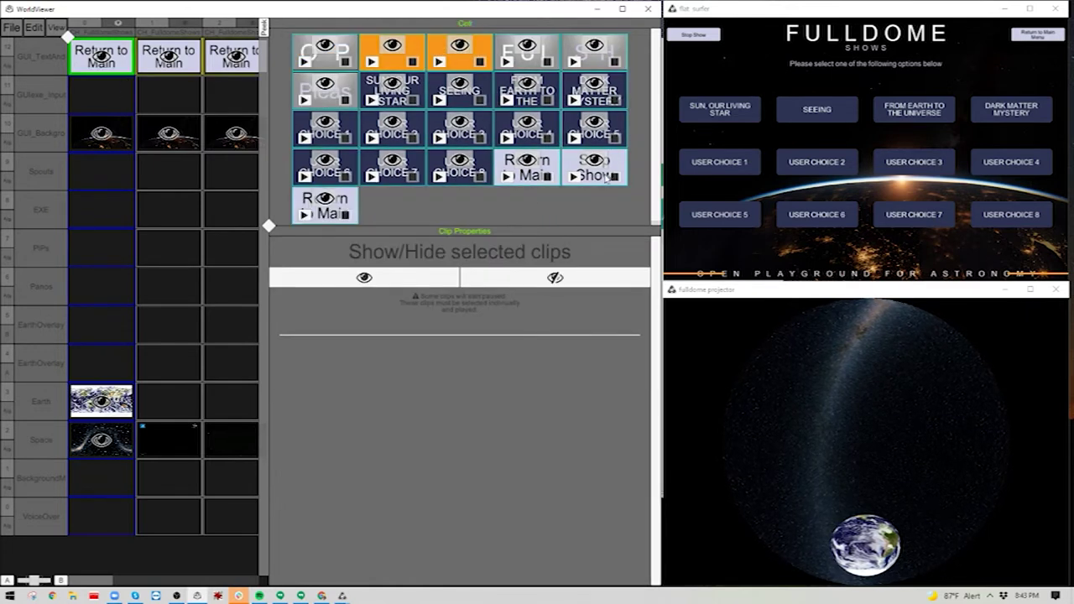
left_click(329, 217)
left_click(379, 266)
left_click_drag(380, 269, 332, 274)
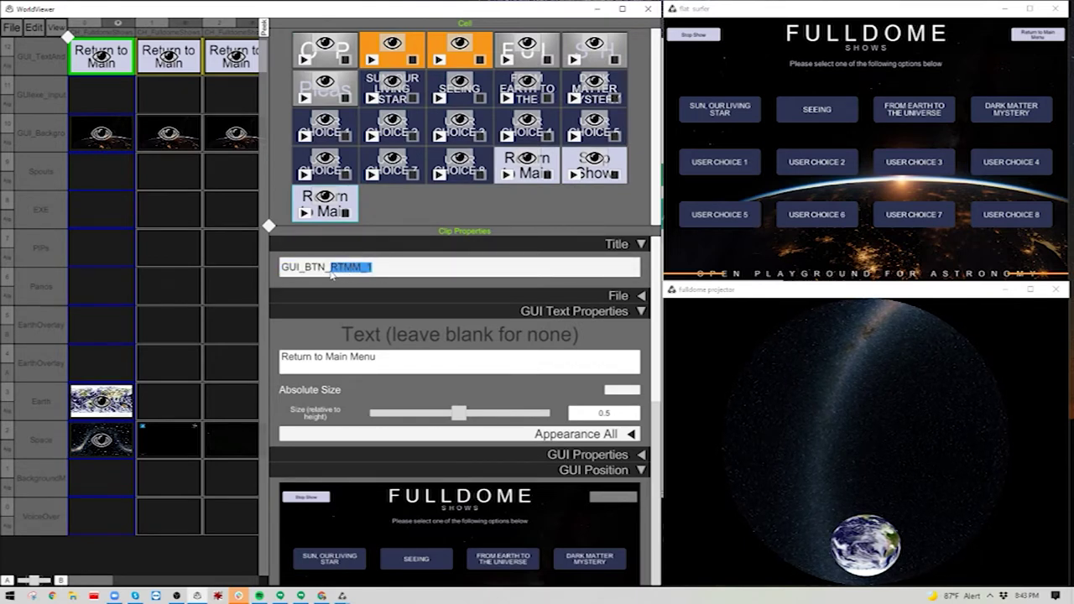
type("NextPage")
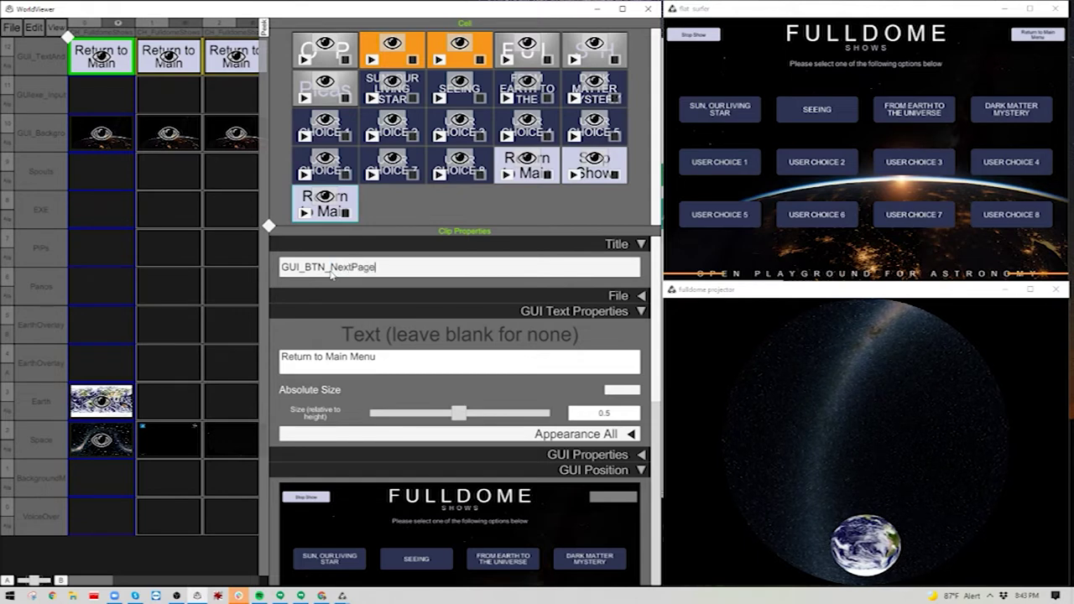
left_click_drag(395, 361, 273, 361)
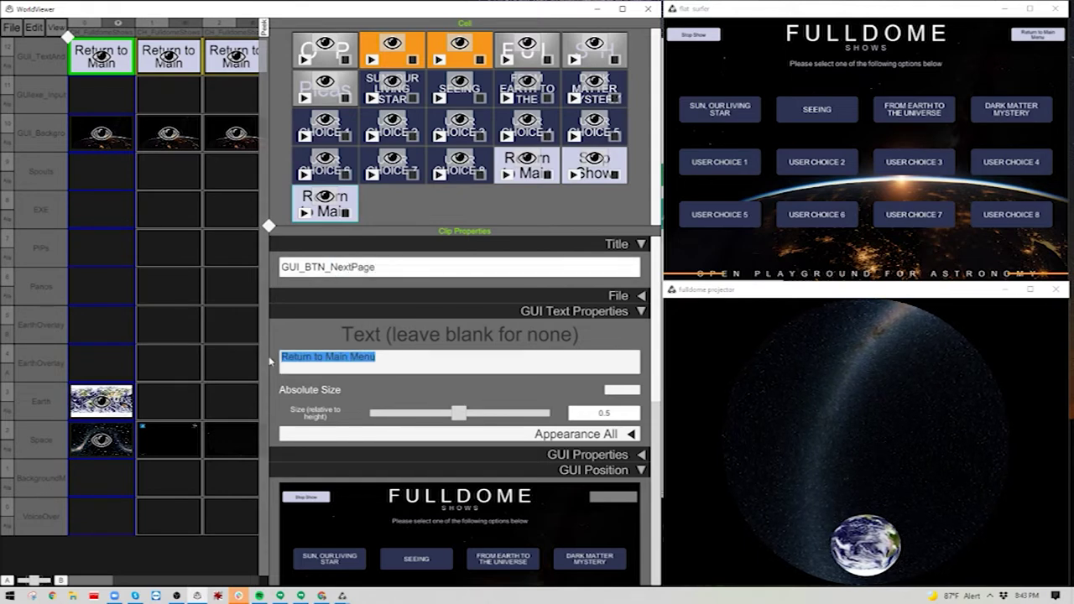
type("Next Page")
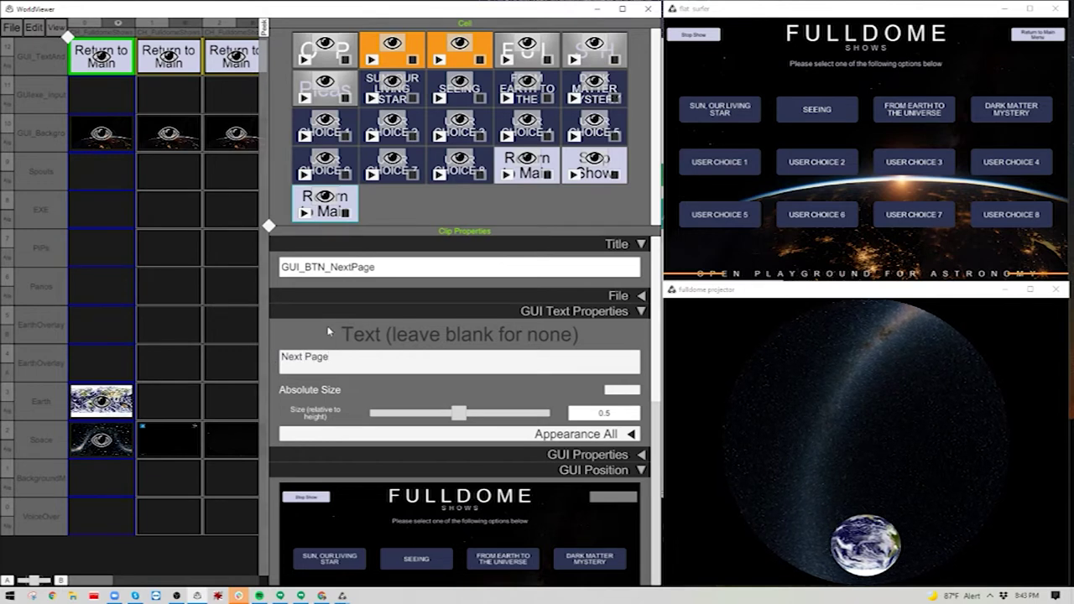
key("Return")
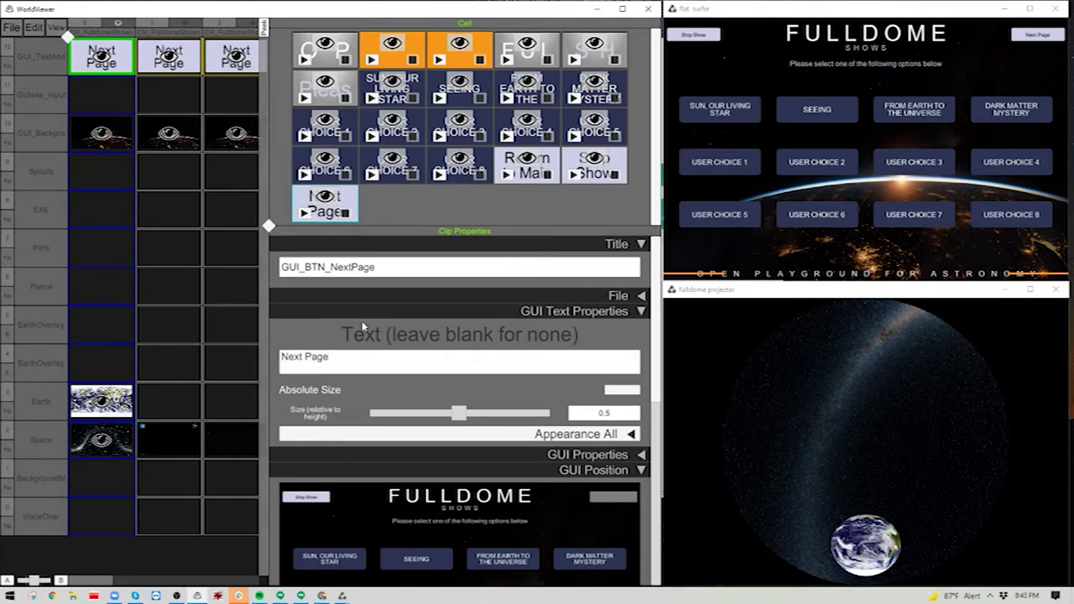
Set the Next Page button's vertical GUI offset to 0.075
left_click(641, 312)
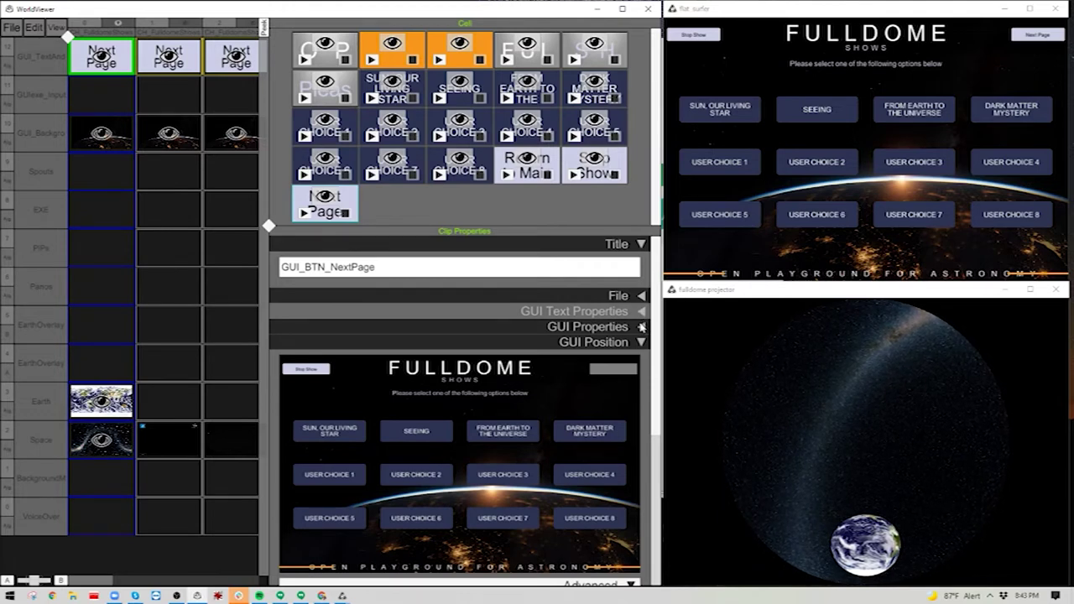
left_click_drag(660, 312, 659, 420)
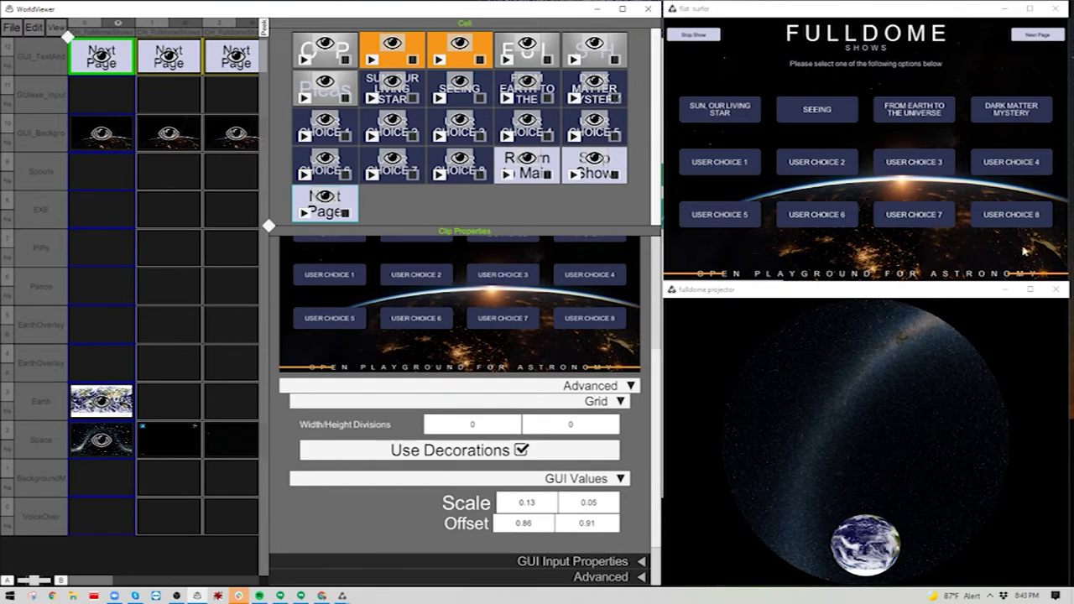
left_click(590, 524)
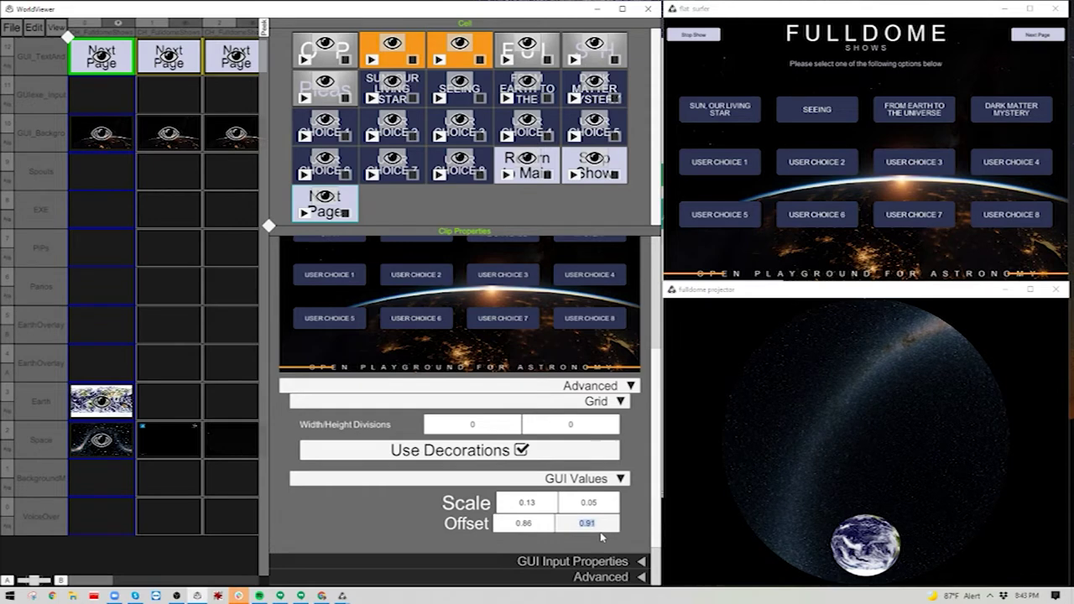
type("1")
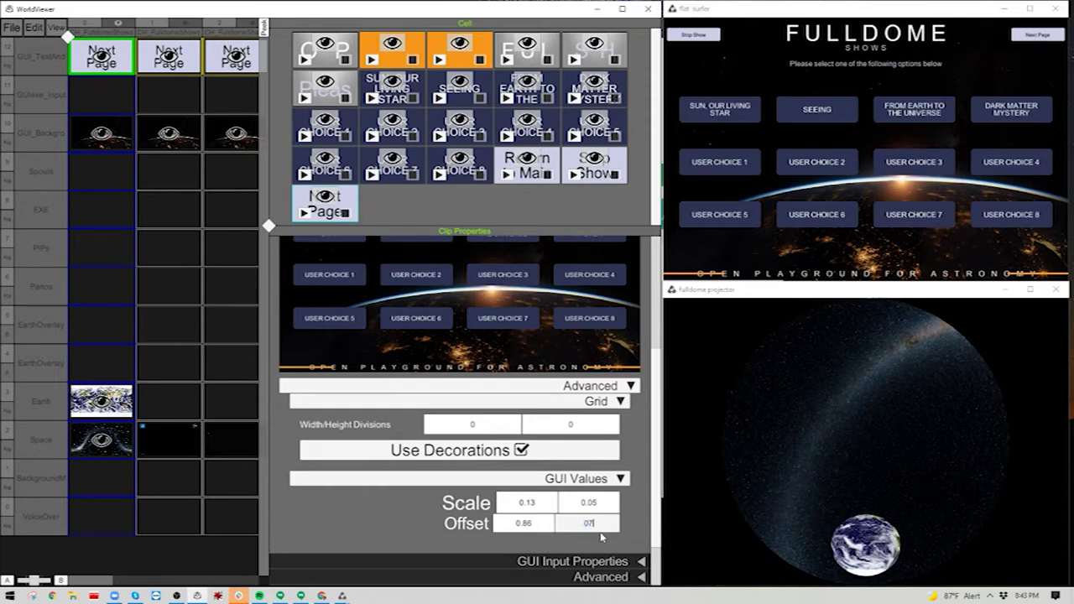
type(".075")
key("Return")
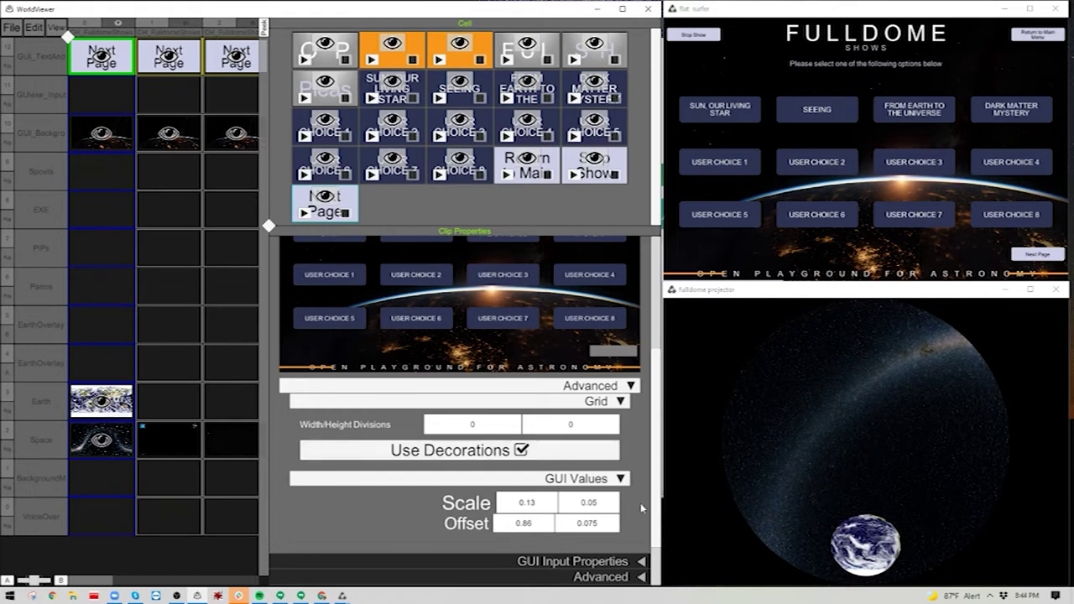
scroll(640, 436, "up", 5)
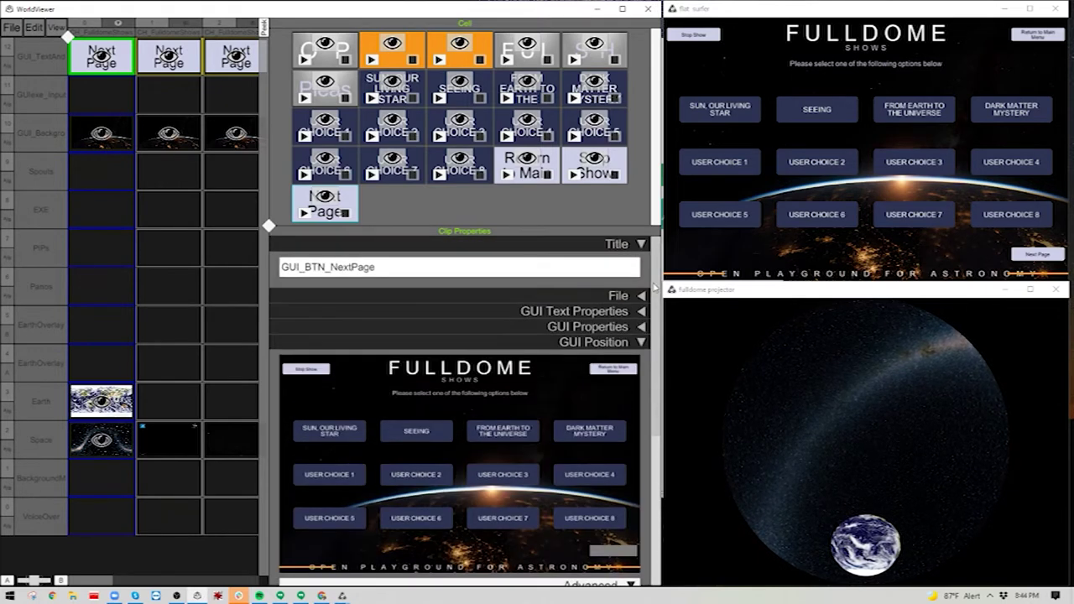
left_click(639, 344)
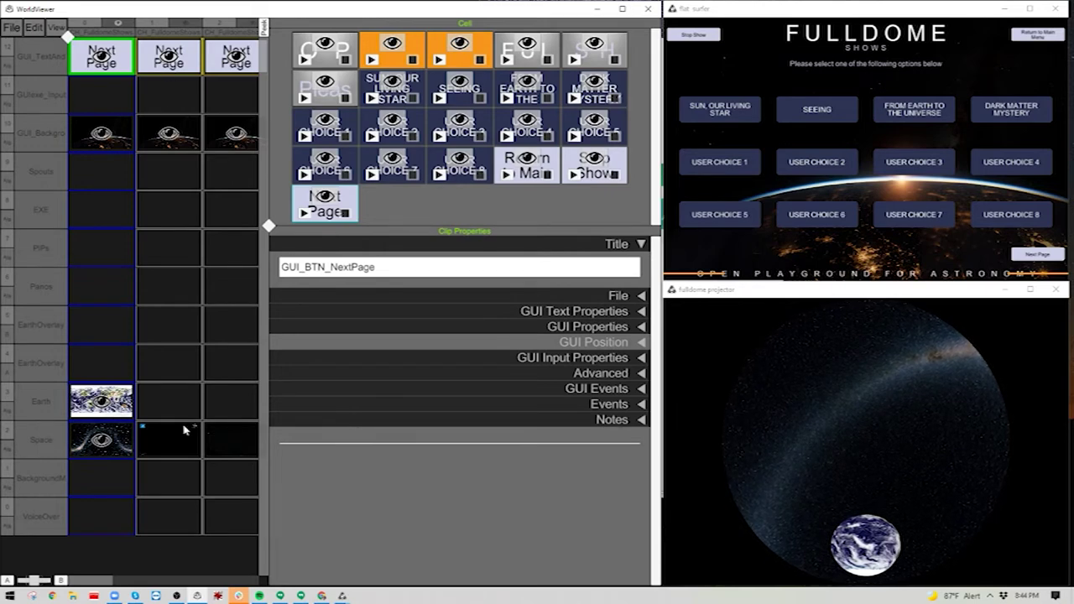
Add a new empty chapter directly after the first CH_FulldomeShows chapter
left_click(122, 37)
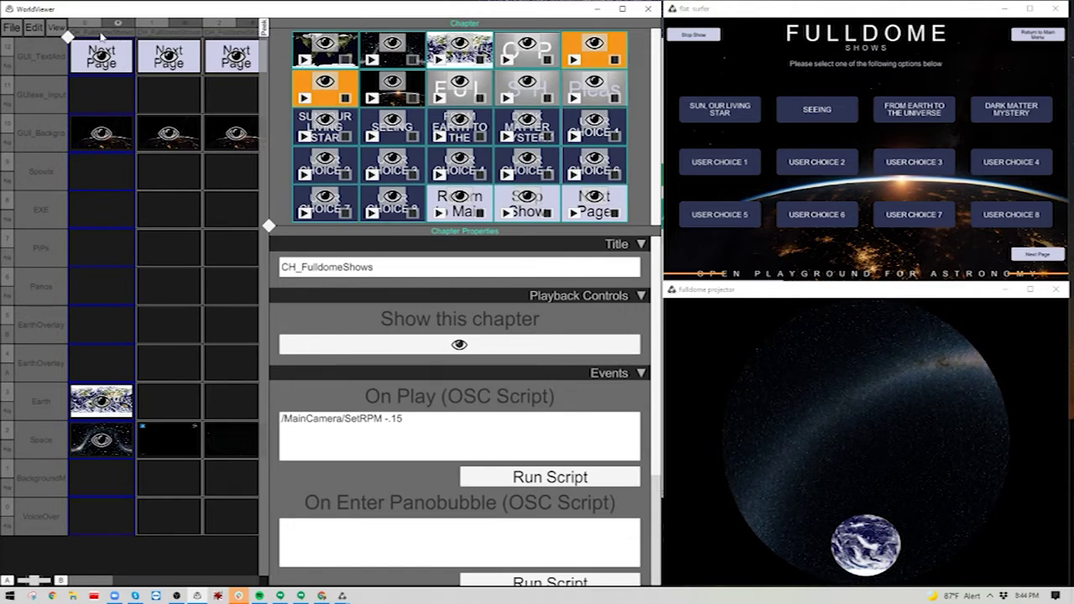
right_click(114, 37)
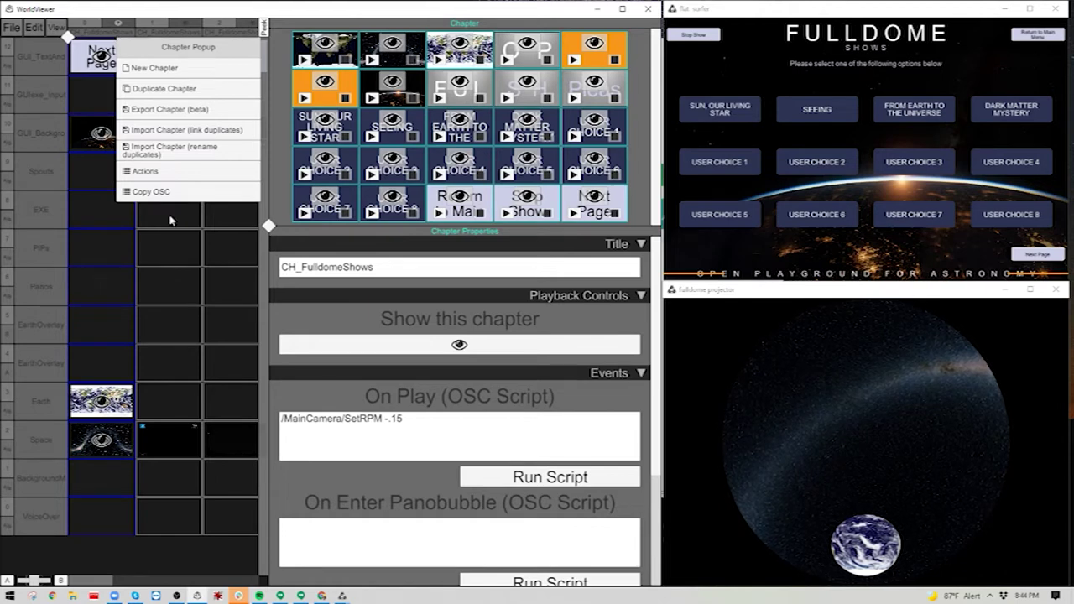
left_click(154, 69)
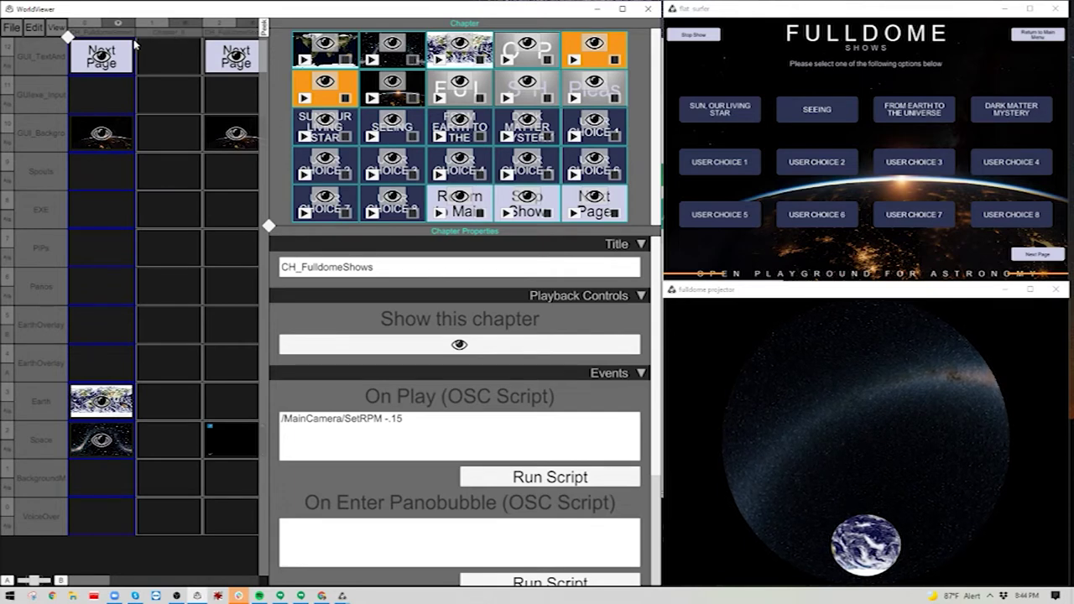
Copy the first chapter's title into the new empty chapter and name it CH_FulldomeShows2
right_click(390, 263)
key("ctrl+c")
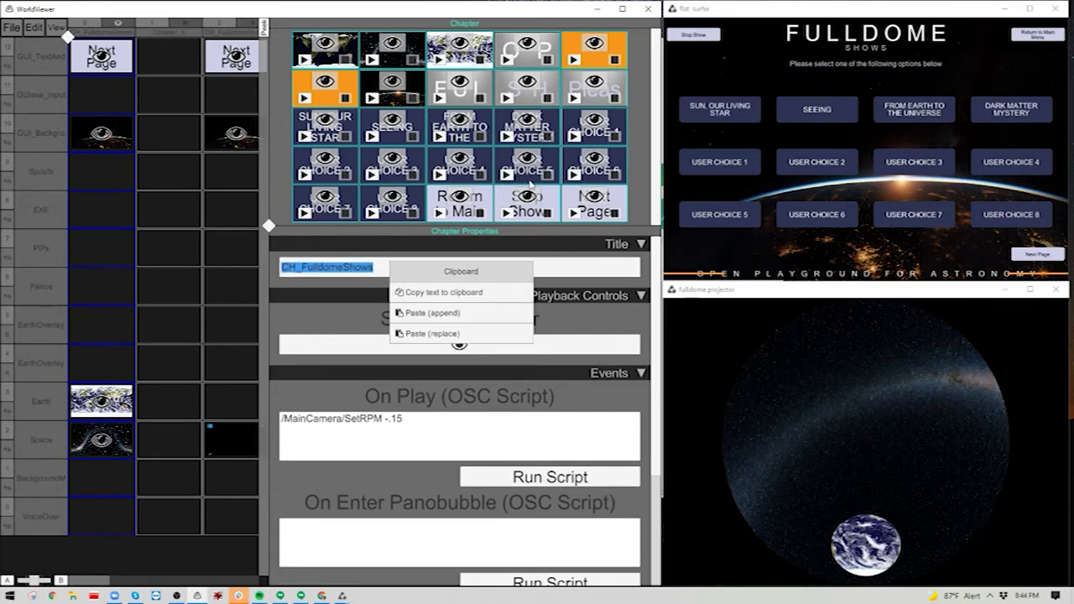
left_click(177, 35)
left_click(359, 269)
key("ctrl+v")
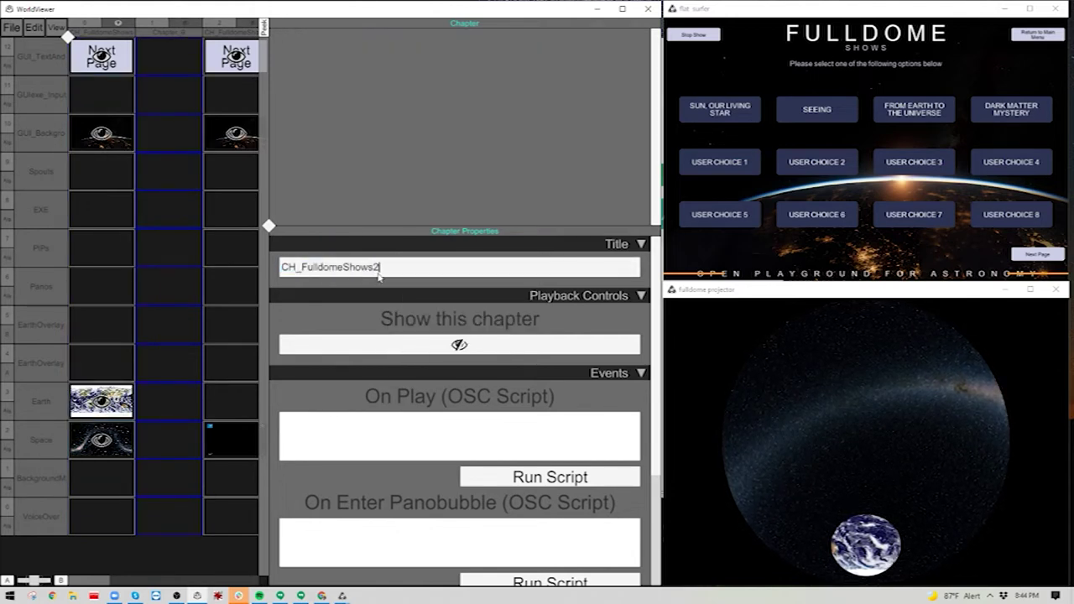
left_click(169, 72)
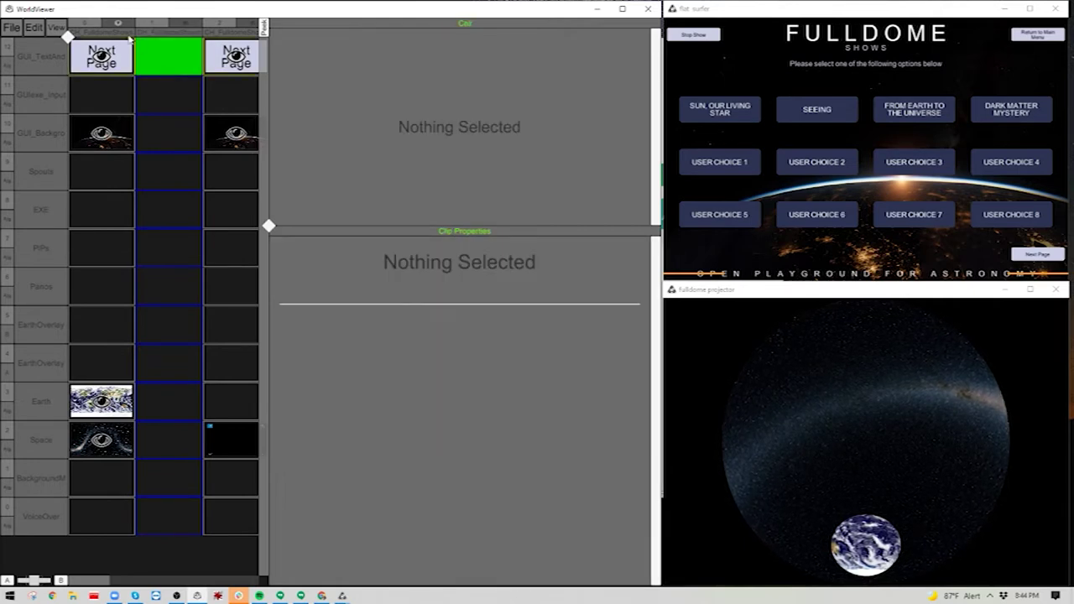
Link the GUI_Background_FulldomeShows clip from the first chapter into the background cell of CH_FulldomeShows2
left_click(130, 128)
right_click(163, 135)
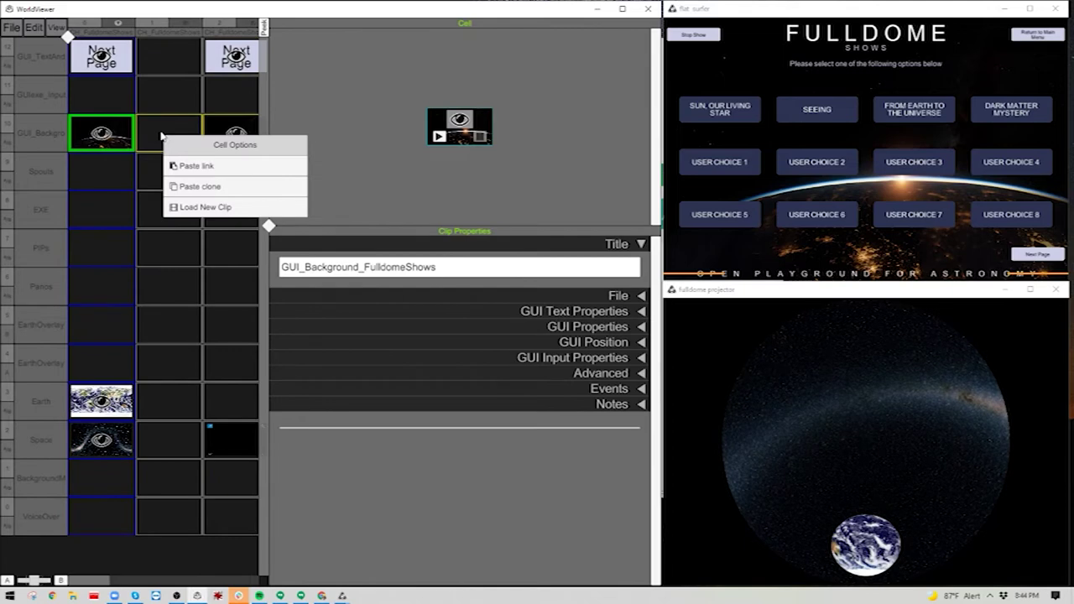
left_click(194, 167)
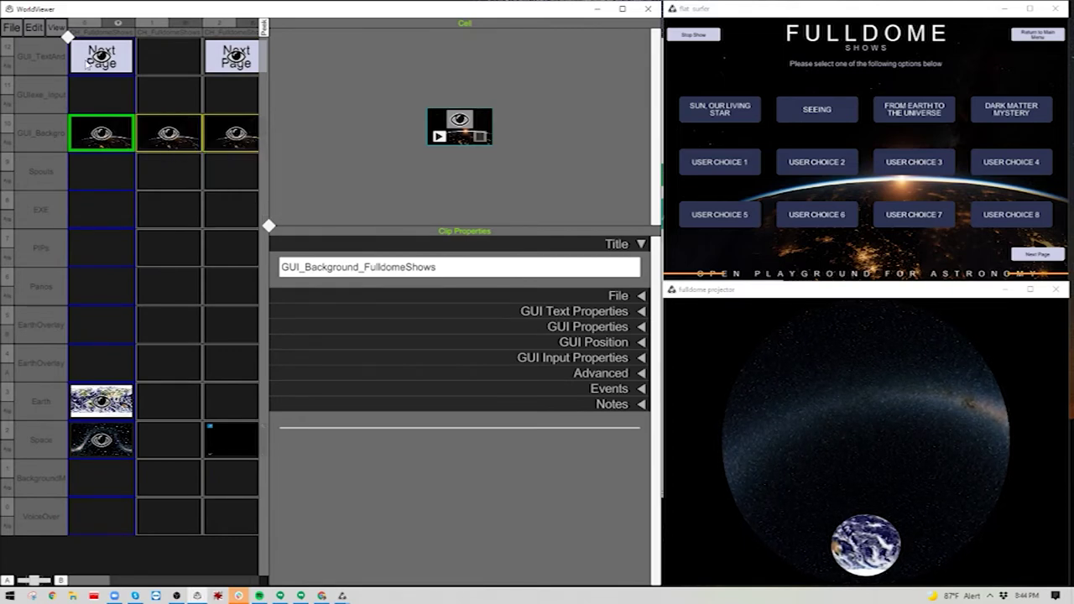
Link the GUI_TXT_Footer, GUI_Accent_FooterLeft and GUI_Accent_FooterRight clips into the GUI text cell of CH_FulldomeShows2
left_click(88, 65)
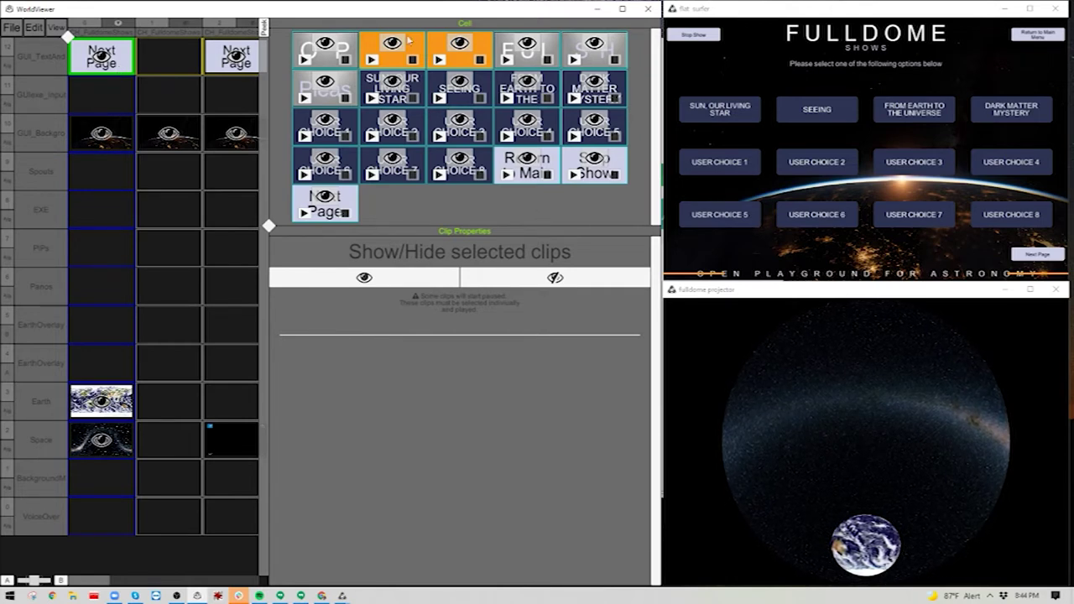
left_click(331, 68)
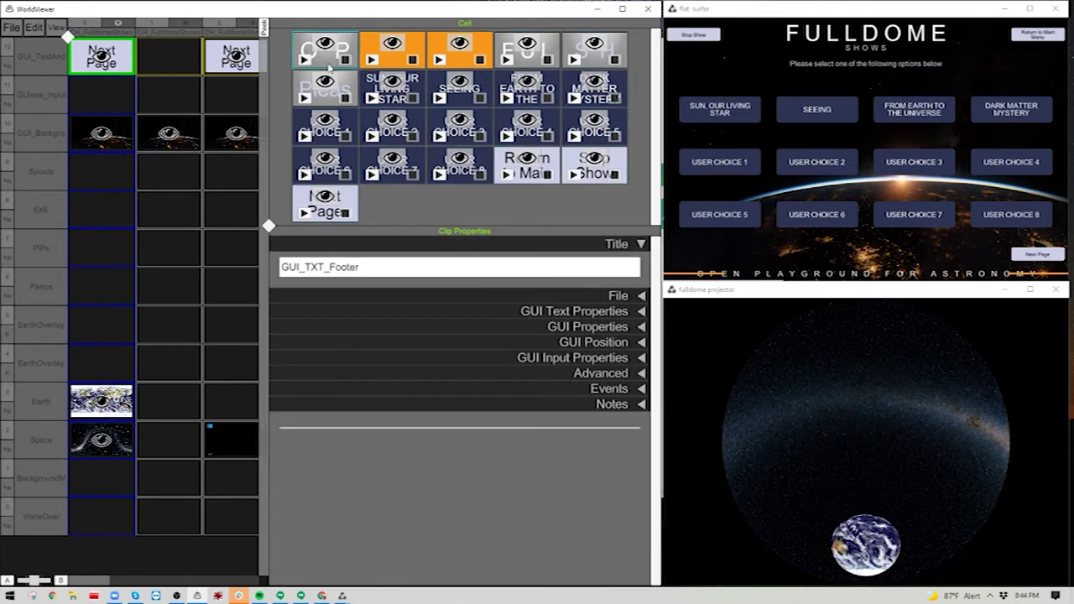
right_click(171, 66)
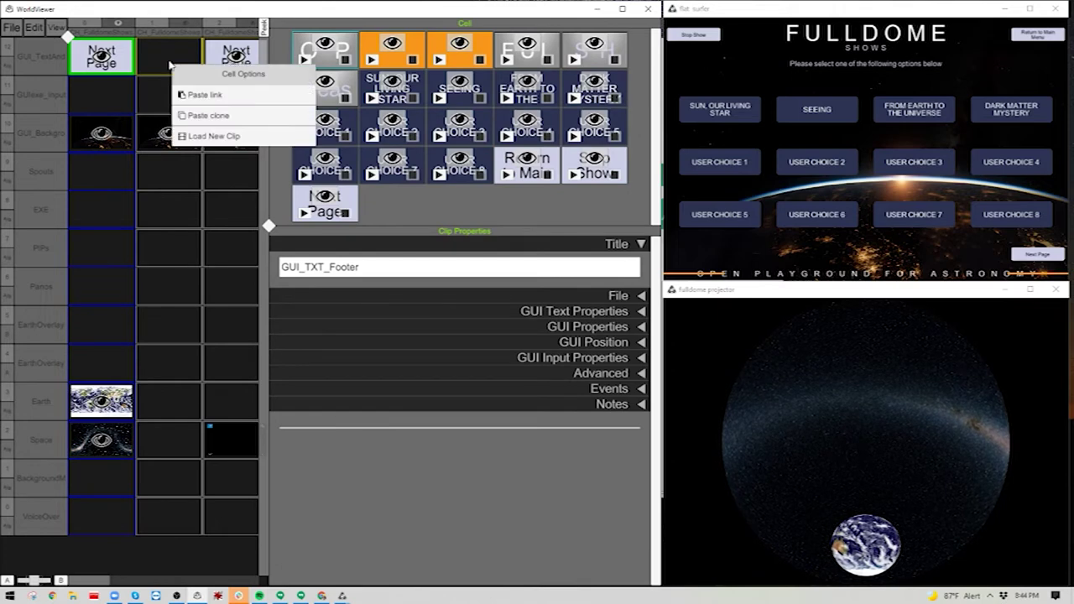
left_click(199, 95)
left_click(381, 51)
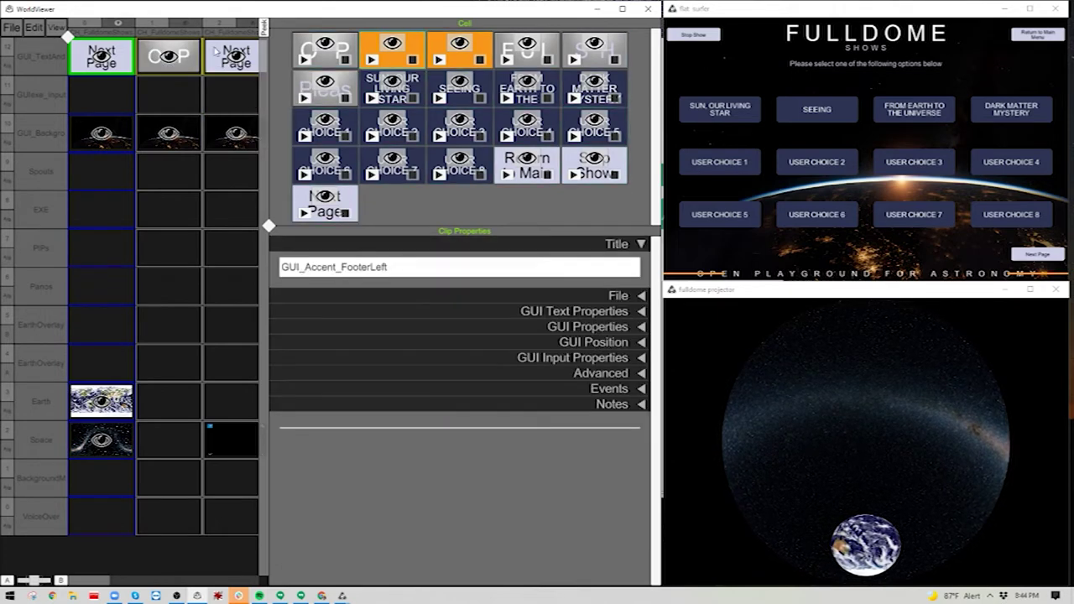
right_click(169, 66)
left_click(238, 203)
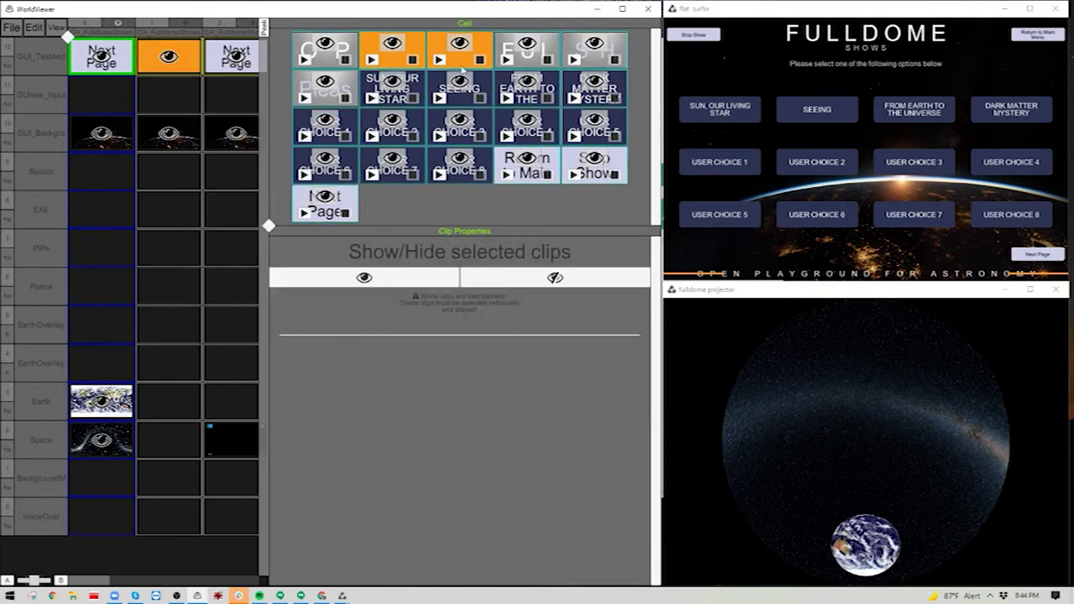
left_click(171, 70)
right_click(170, 70)
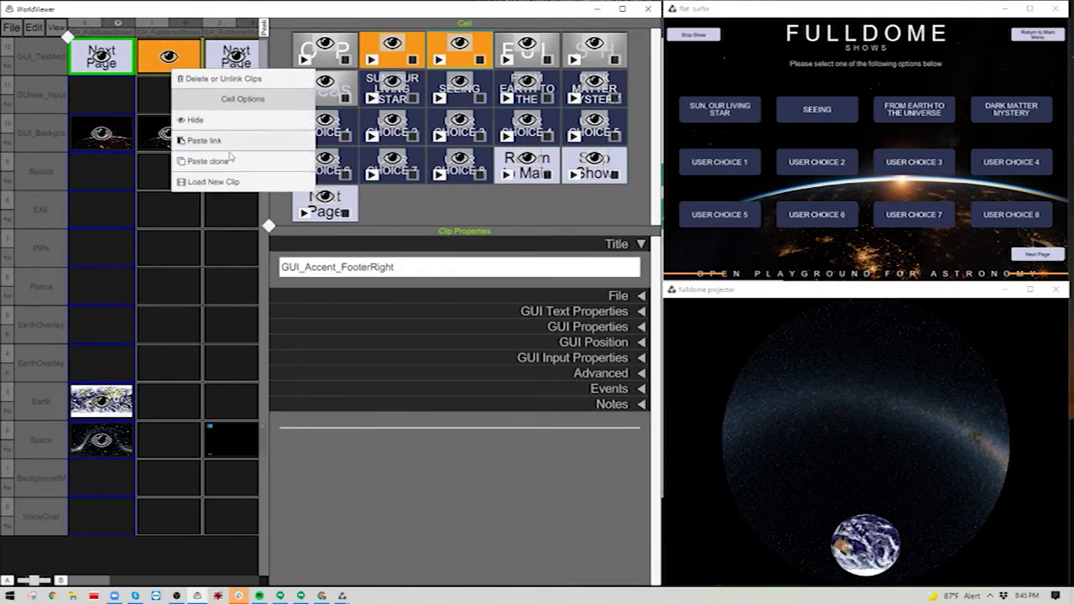
left_click(207, 161)
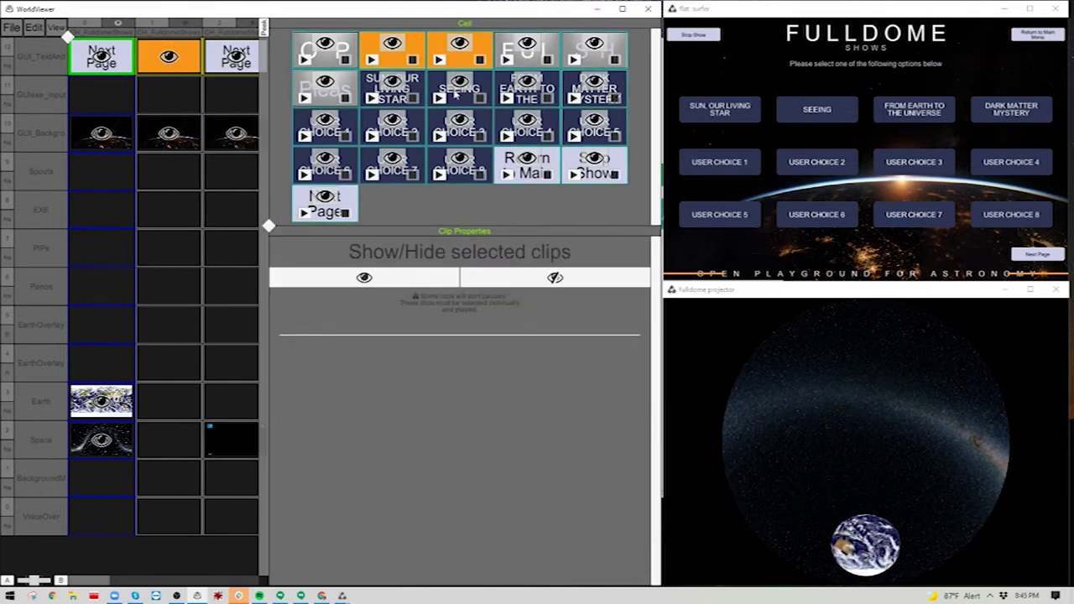
Link GUI_TXT_Header_FulldomeShows and clone GUI_TXT_Header_Subtext_FulldomeShows into the GUI text cell of CH_FulldomeShows2
left_click(167, 57)
right_click(159, 73)
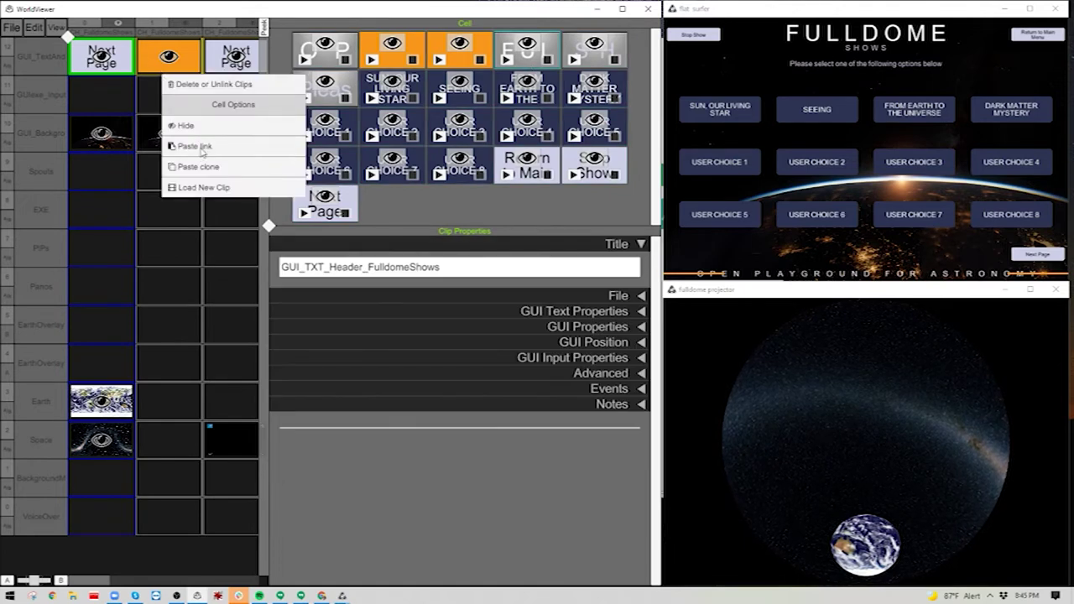
left_click(200, 147)
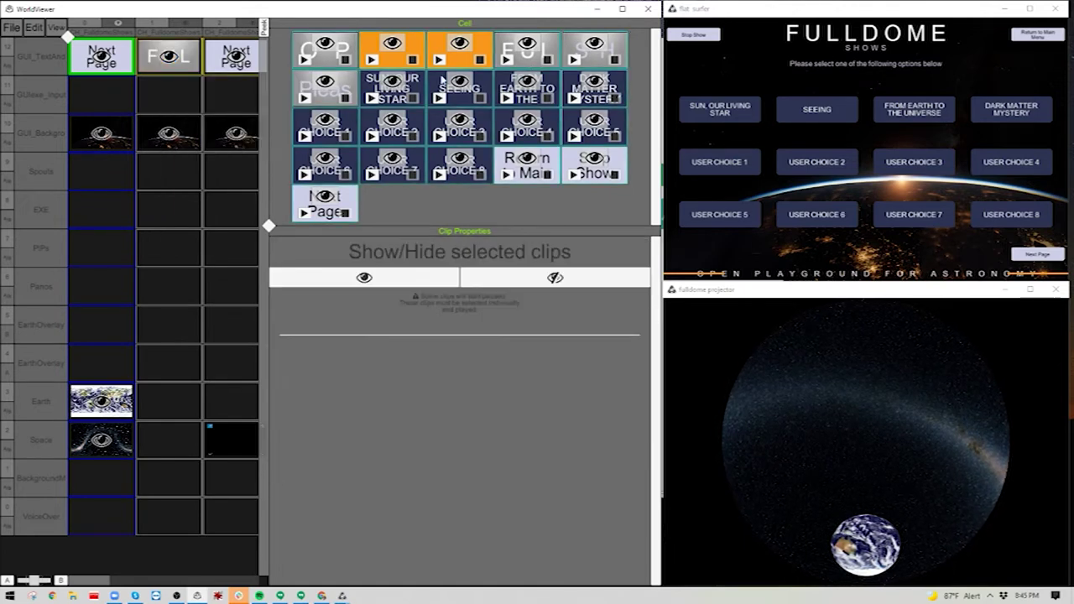
left_click(593, 62)
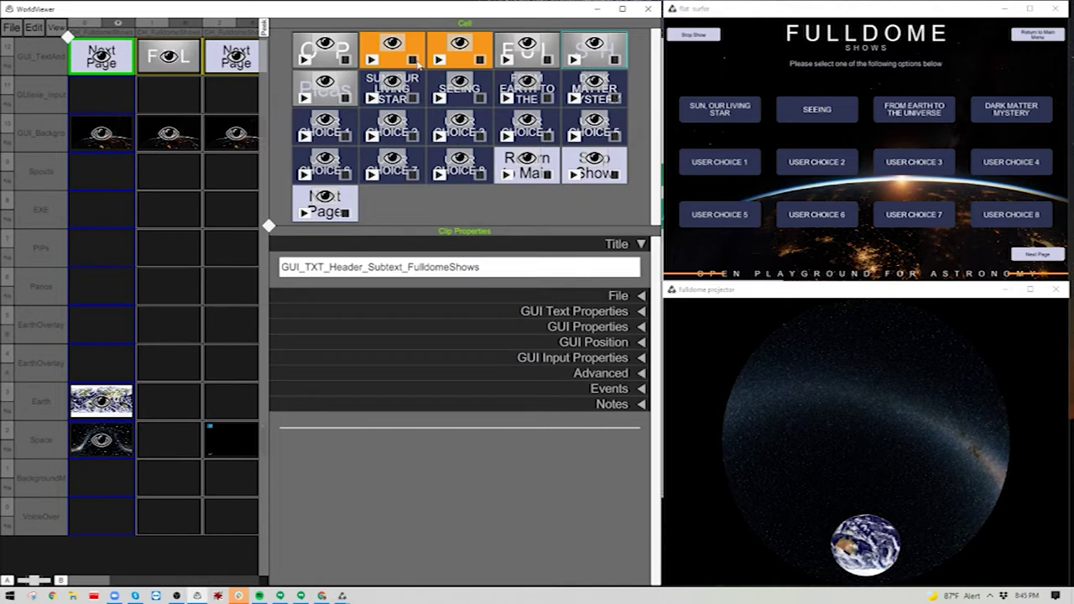
right_click(167, 70)
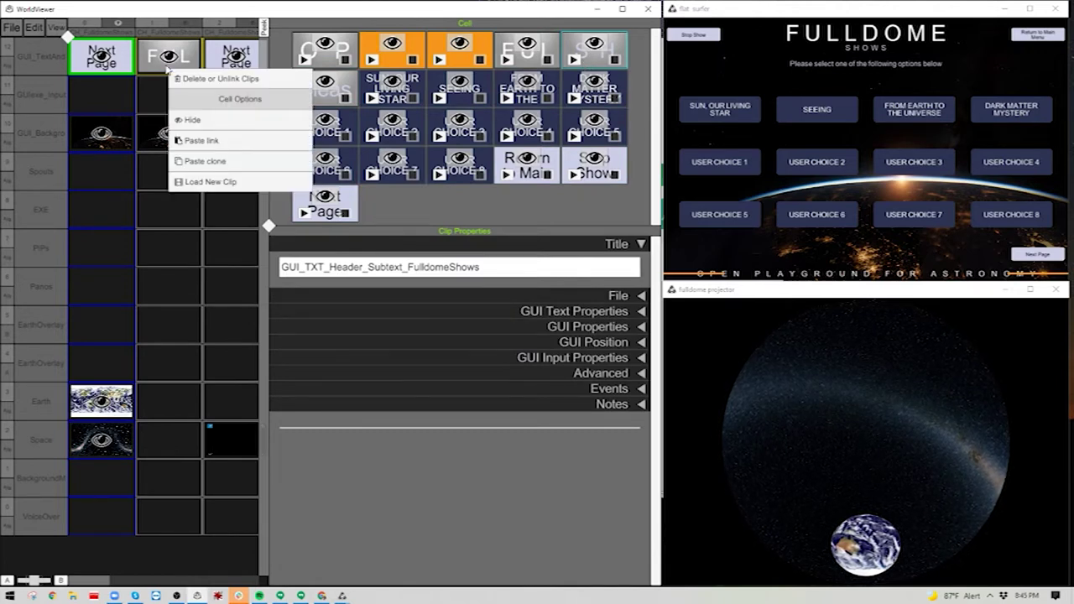
left_click(206, 162)
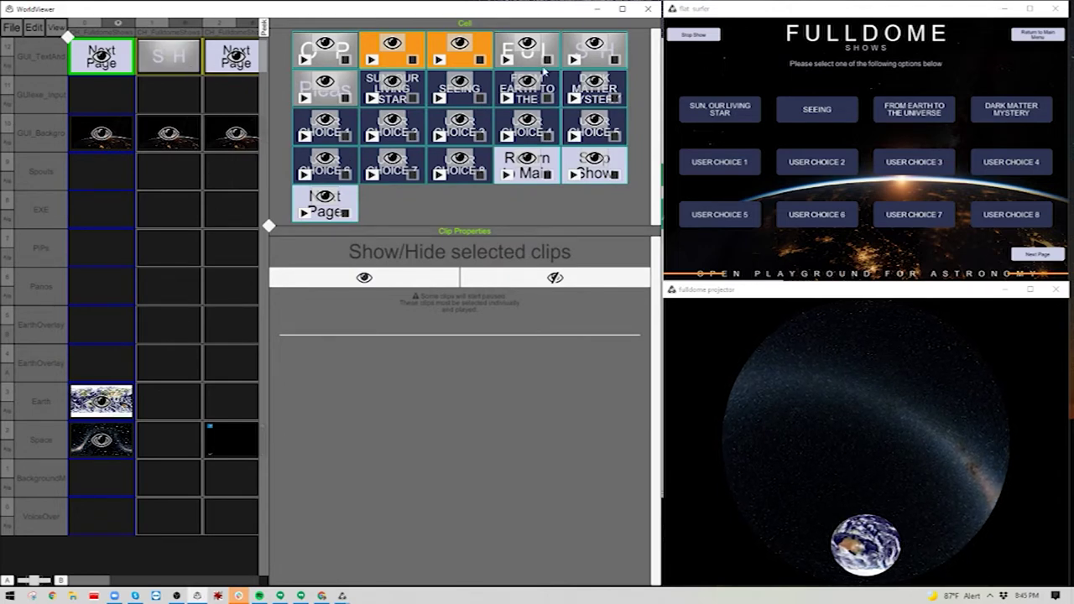
Link the GUI_TXT_Description_FulldomeShows text and the GUI_BTN_RTMM button into the GUI text cell of CH_FulldomeShows2
left_click(330, 99)
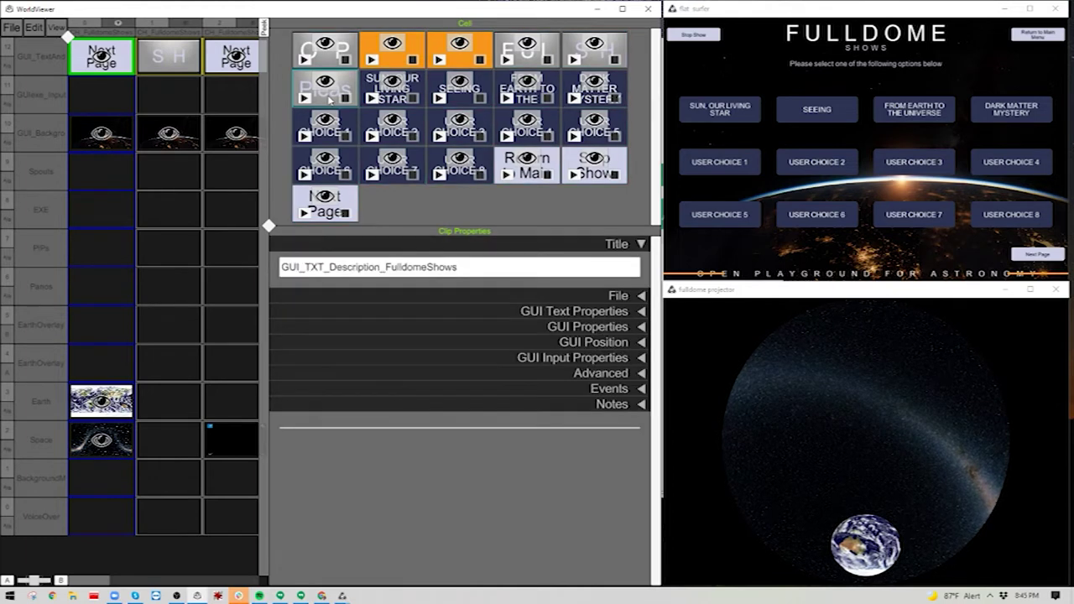
right_click(178, 64)
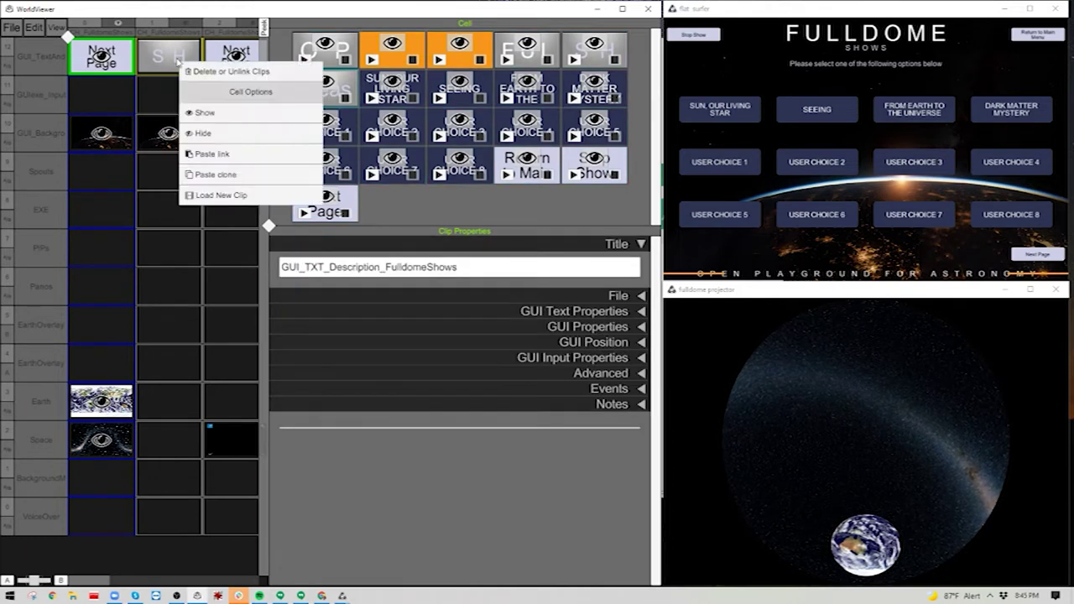
left_click(220, 153)
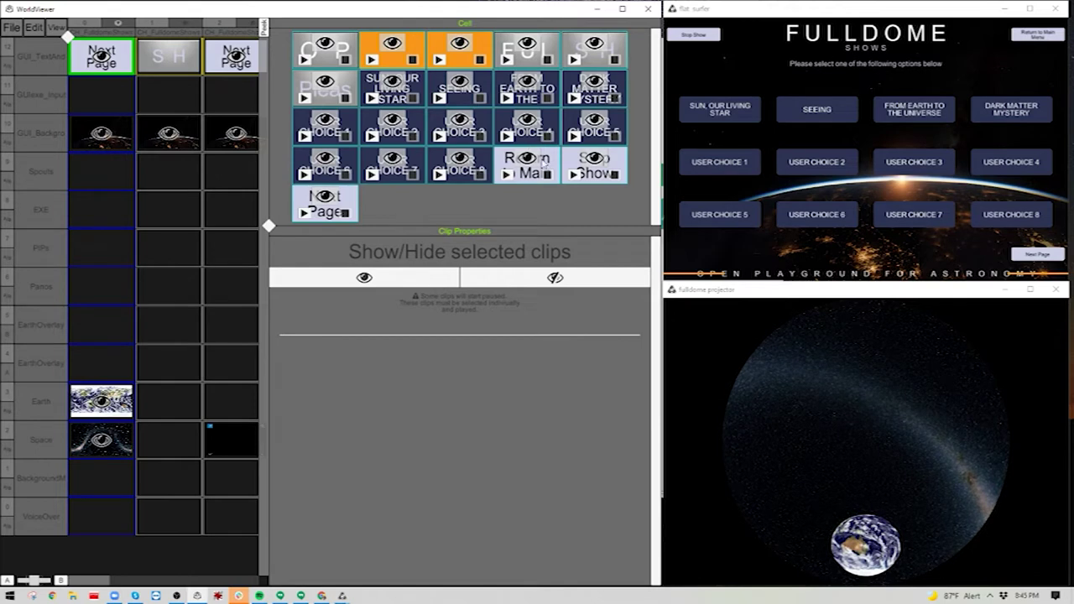
left_click(532, 170)
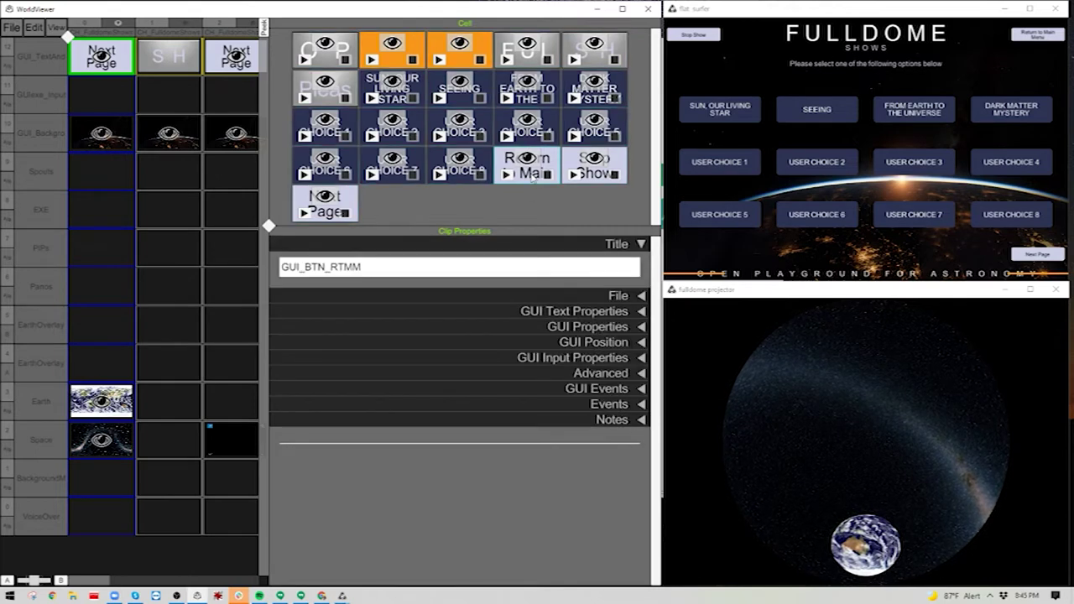
right_click(171, 71)
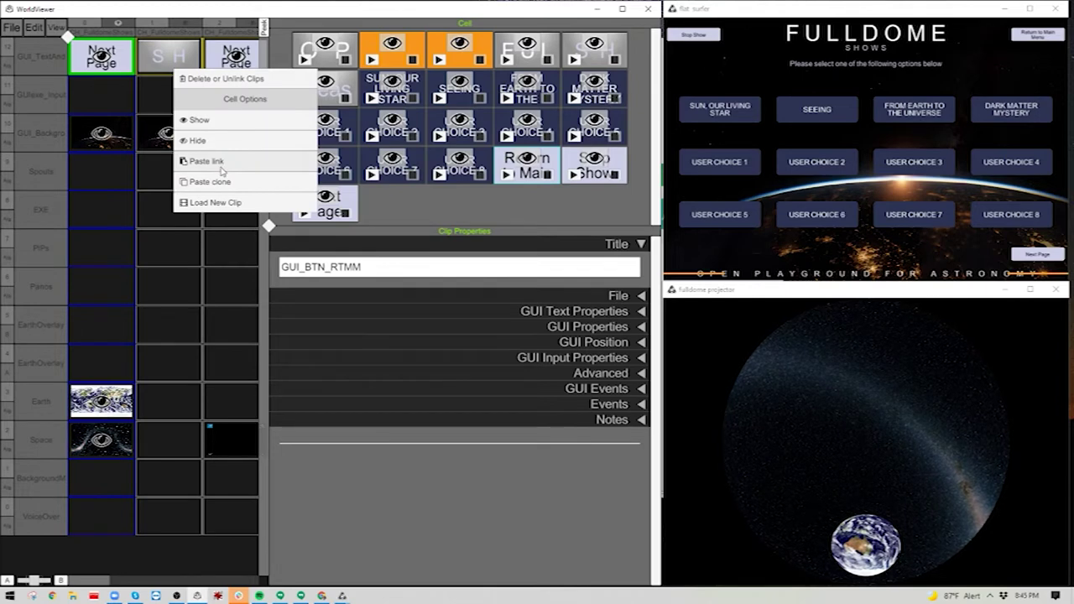
left_click(221, 165)
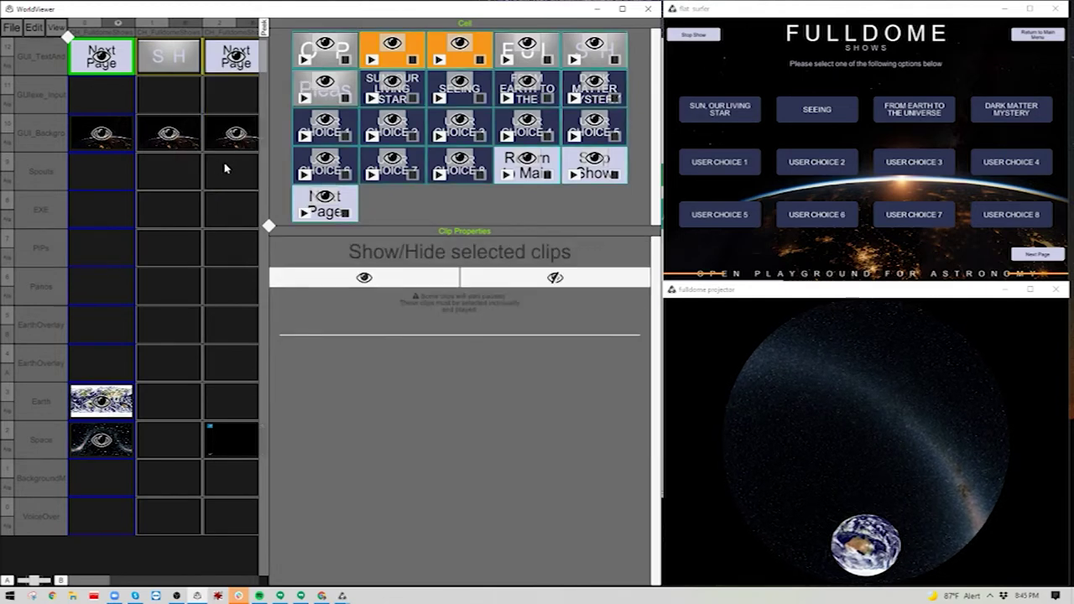
Clone the GUI_BTN_StopFDS button into the GUI text cell of CH_FulldomeShows2
left_click(603, 184)
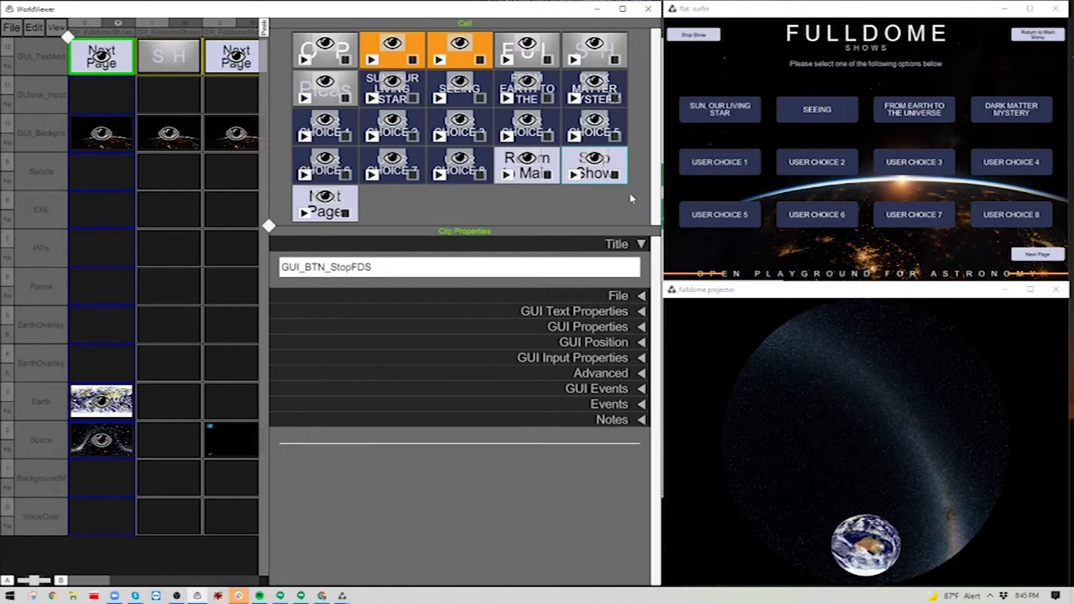
right_click(181, 61)
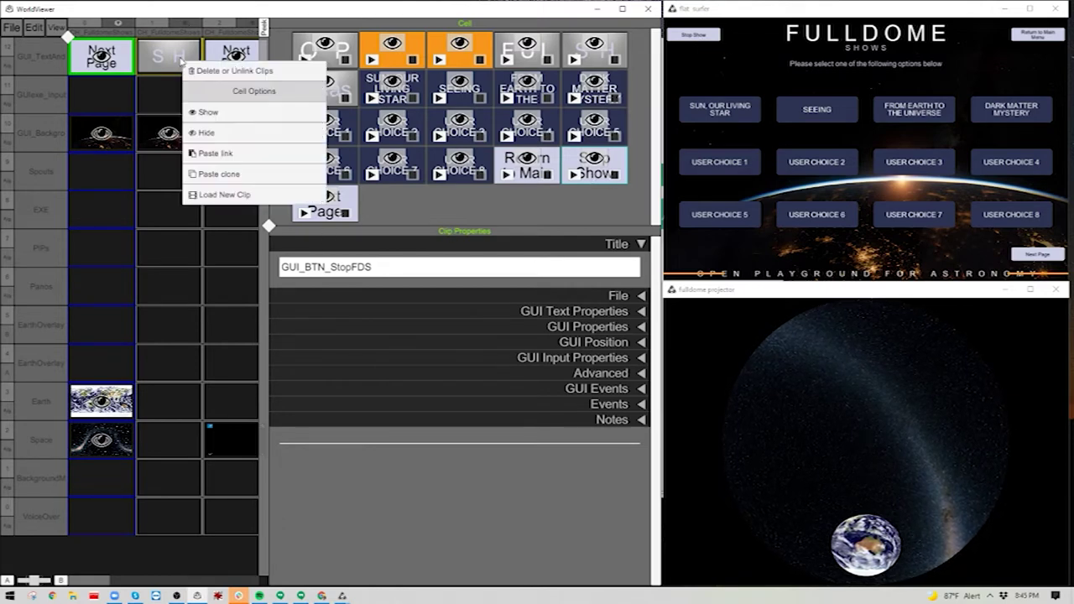
left_click(223, 177)
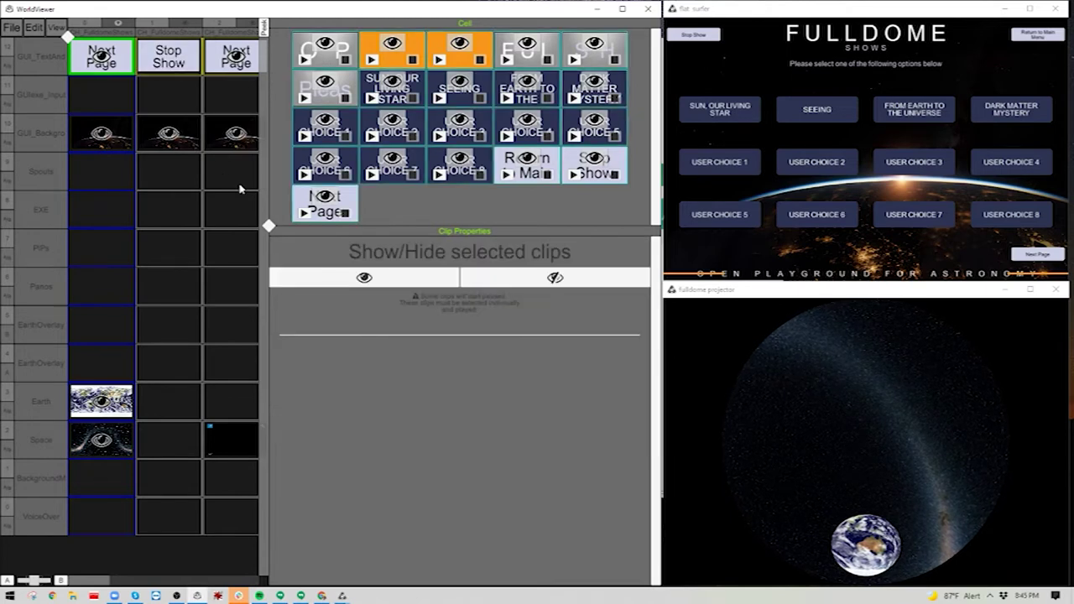
Rename the first fulldome shows chapter to CH_FulldomeShows1
left_click(332, 217)
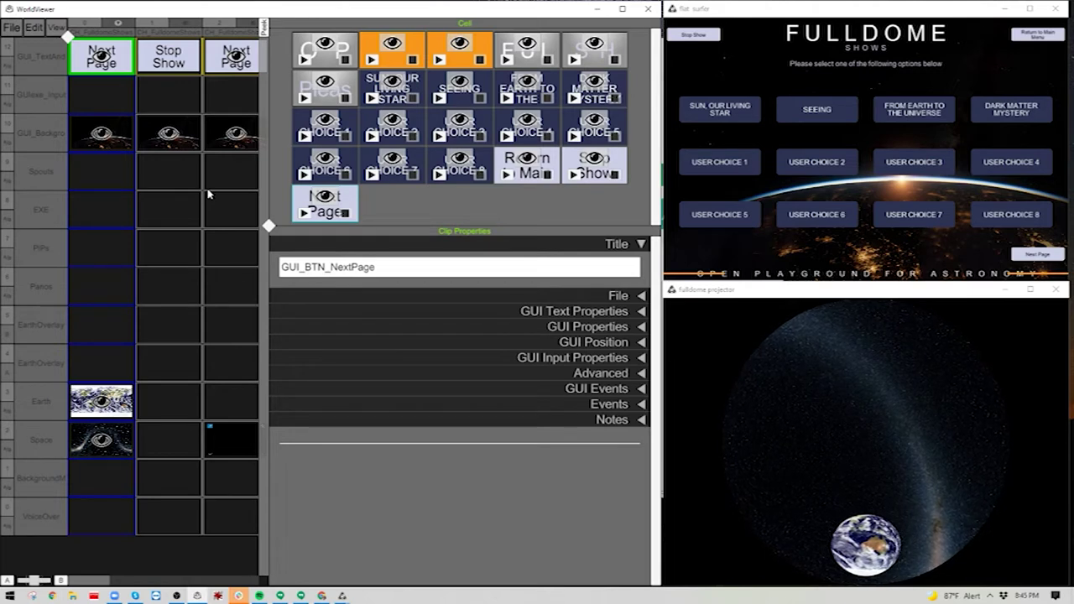
left_click(114, 34)
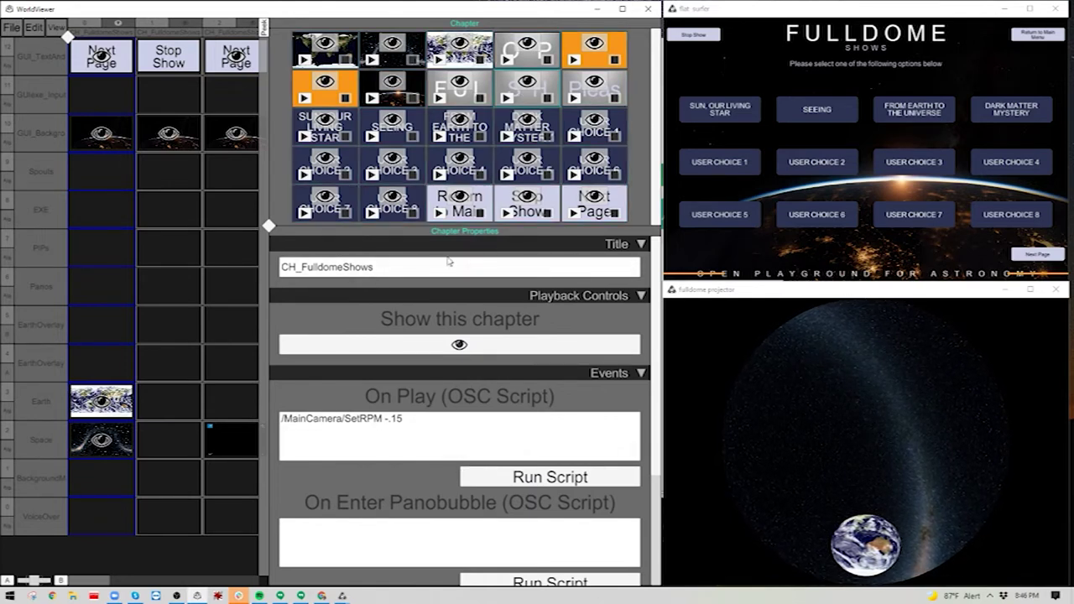
left_click(389, 268)
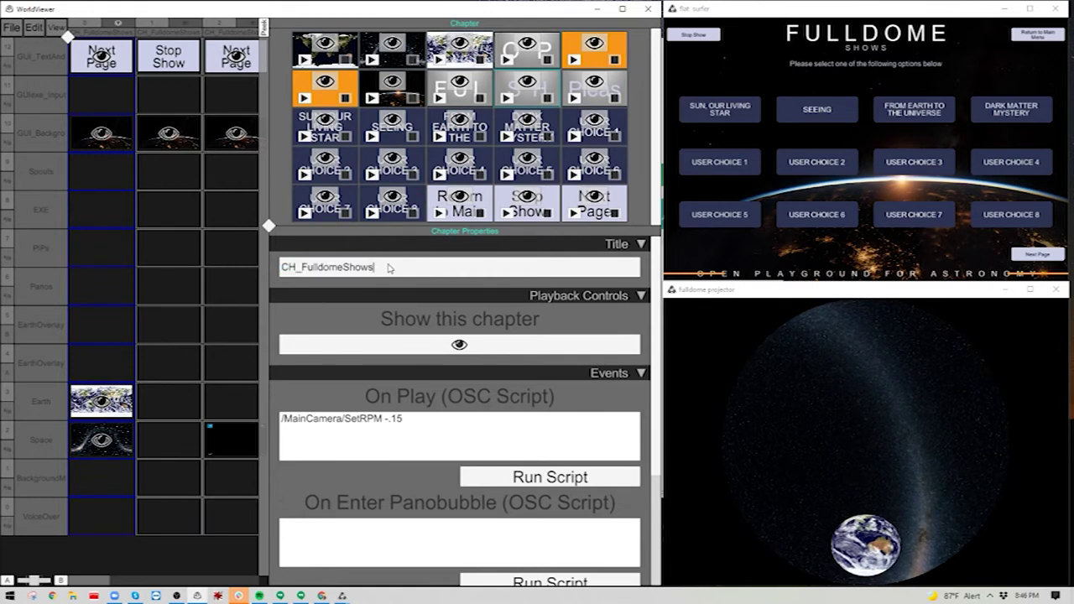
type("1")
left_click(401, 344)
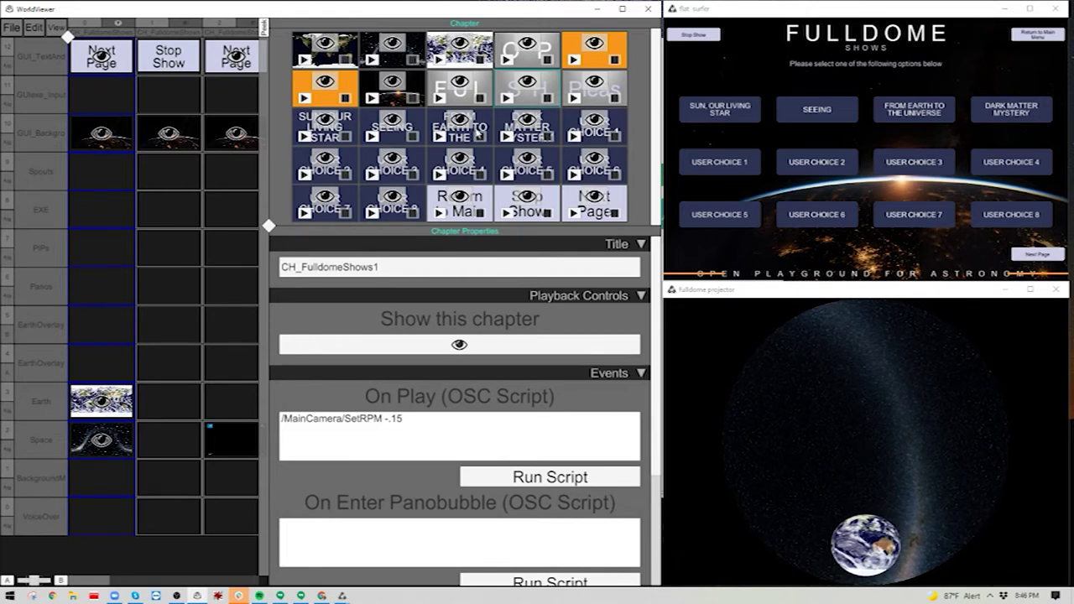
Try to remove the trailing 1 from the CH_FulldomeShows1 chapter title
left_click(124, 71)
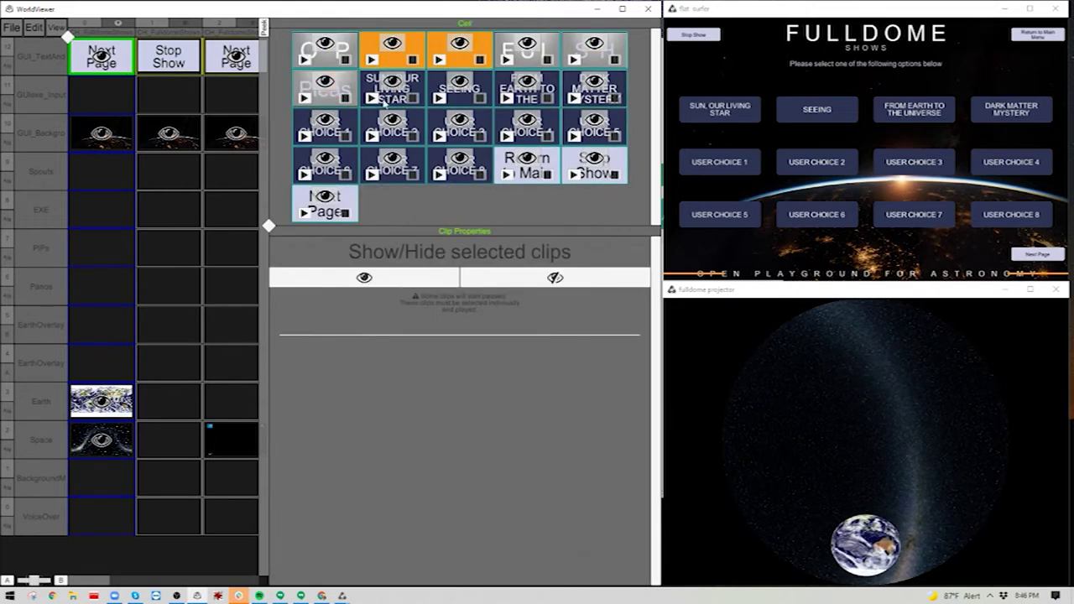
left_click(599, 62)
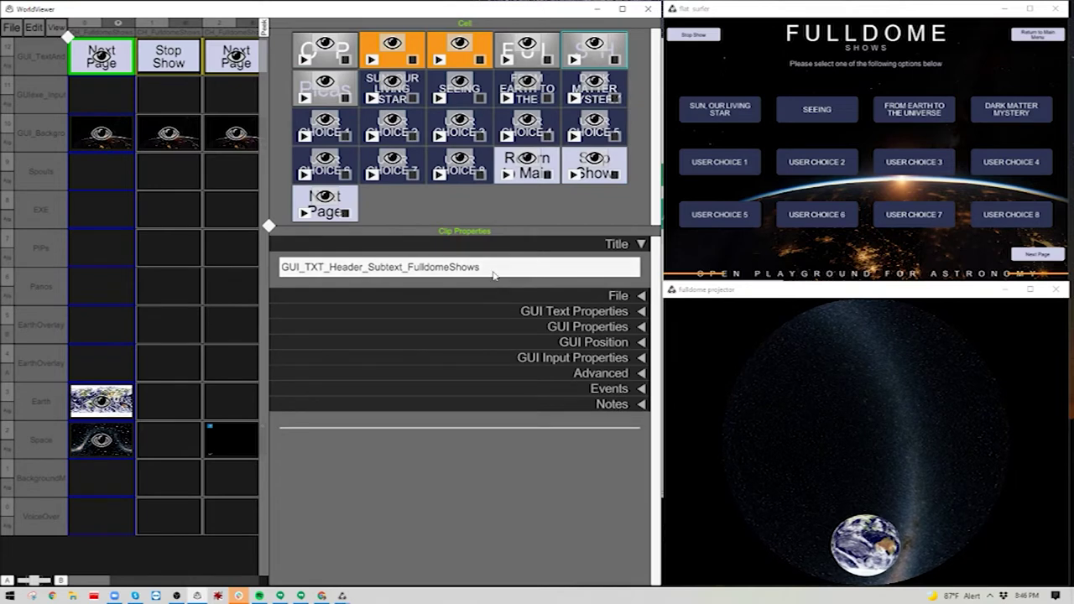
left_click(109, 35)
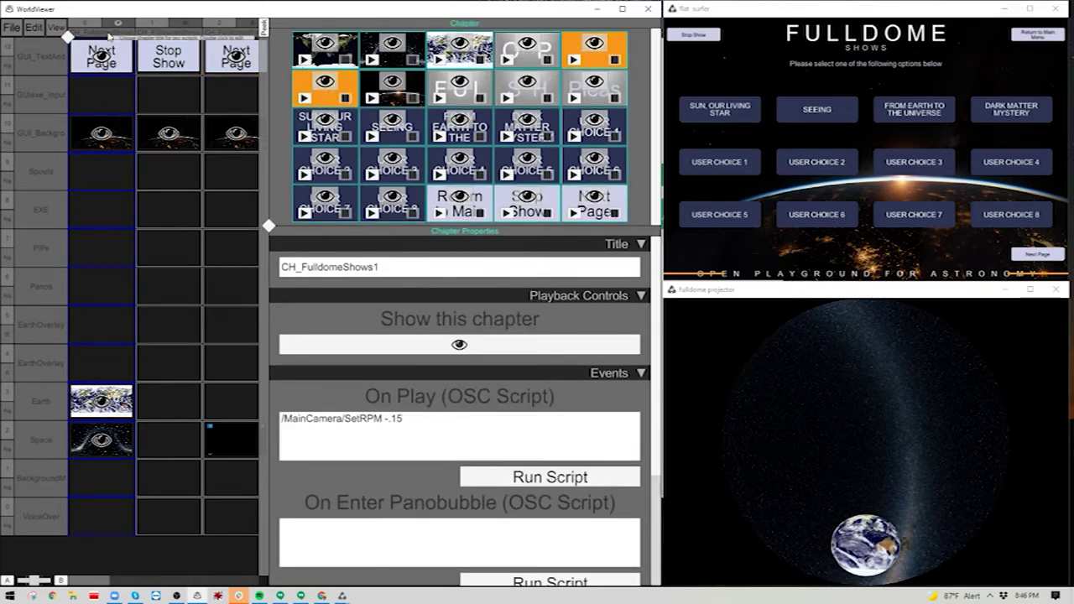
right_click(391, 267)
left_click(391, 267)
key("BackSpace")
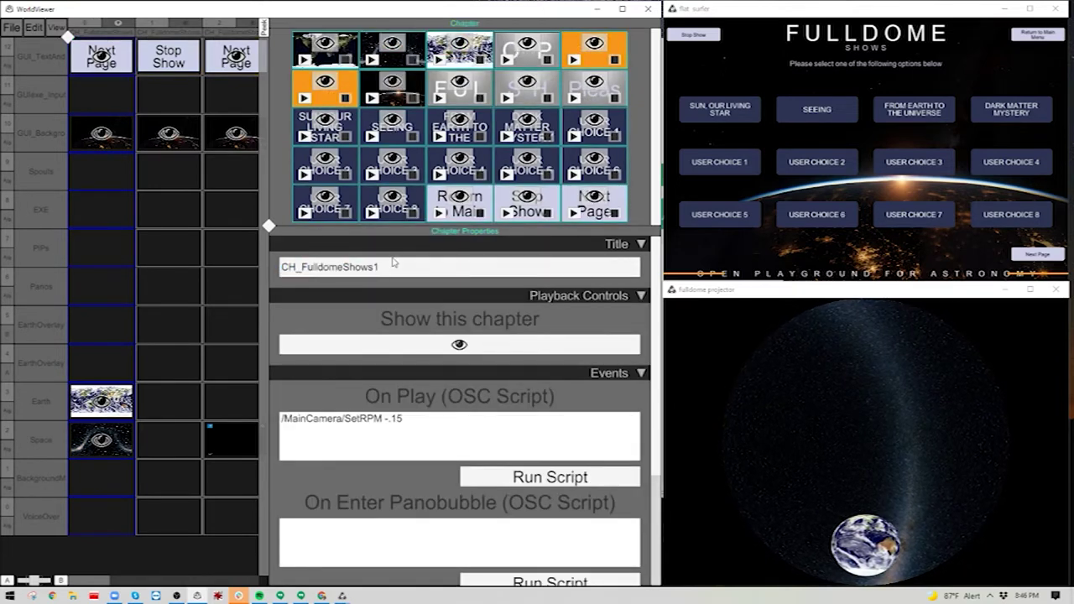
left_click(116, 67)
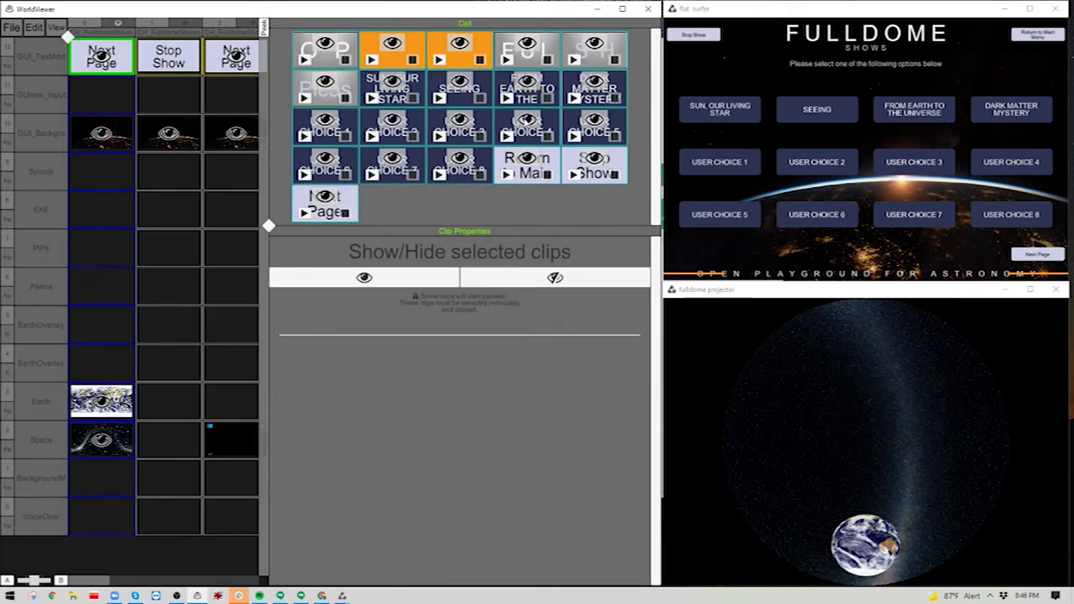
Rename the header subtext clip of the first fulldome shows chapter to GUI_TXT_Header_Subtext_FulldomeShows1
right_click(591, 61)
left_click(592, 61)
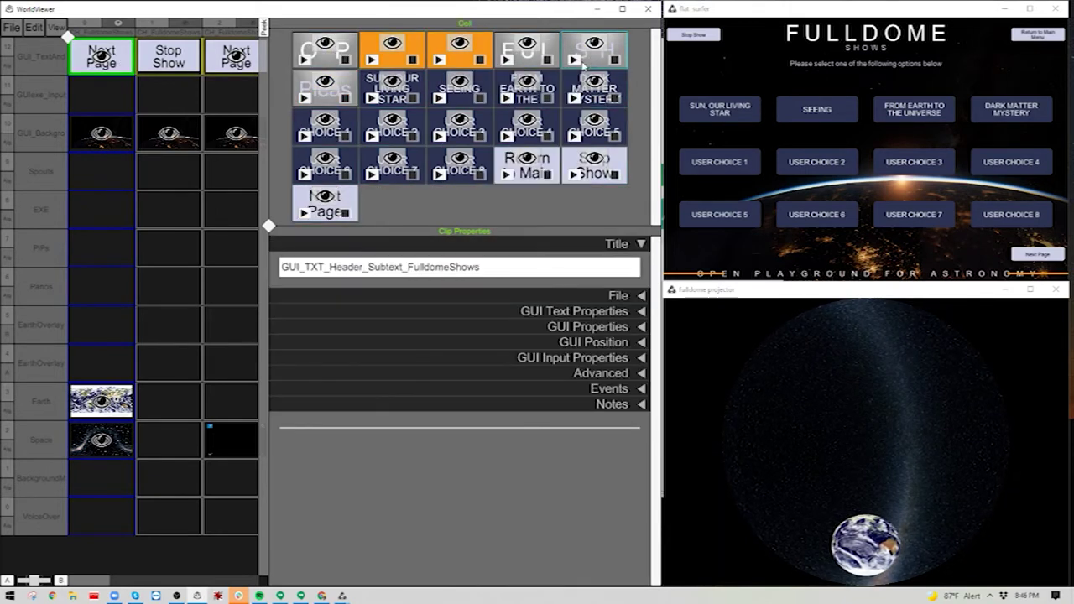
double_click(482, 273)
left_click(482, 272)
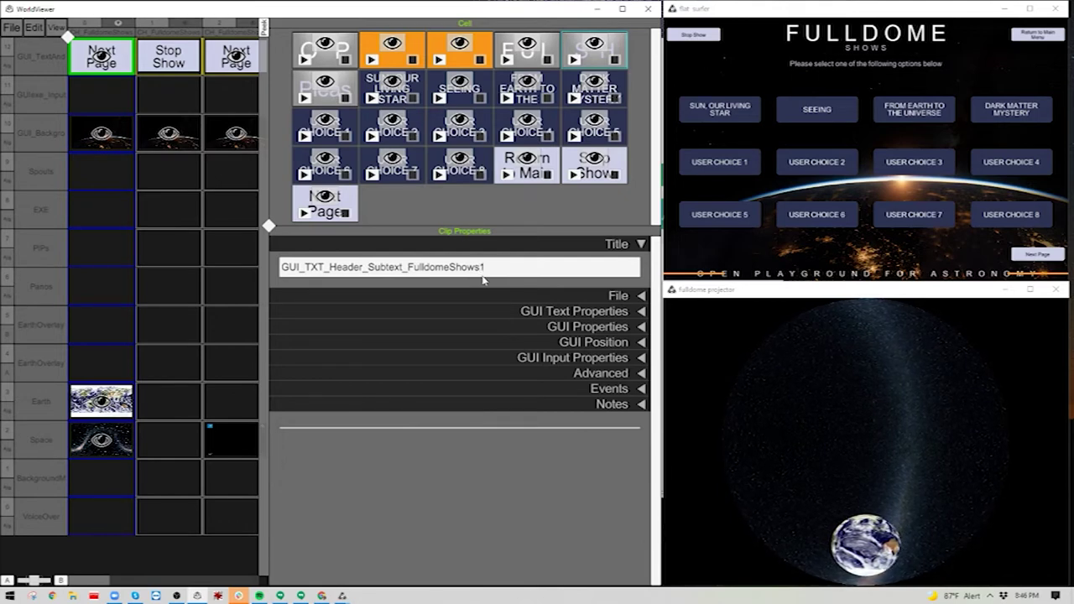
Change the displayed text of GUI_TXT_Header_Subtext_FulldomeShows1 to "S H O W S PAGE 1"
left_click(613, 312)
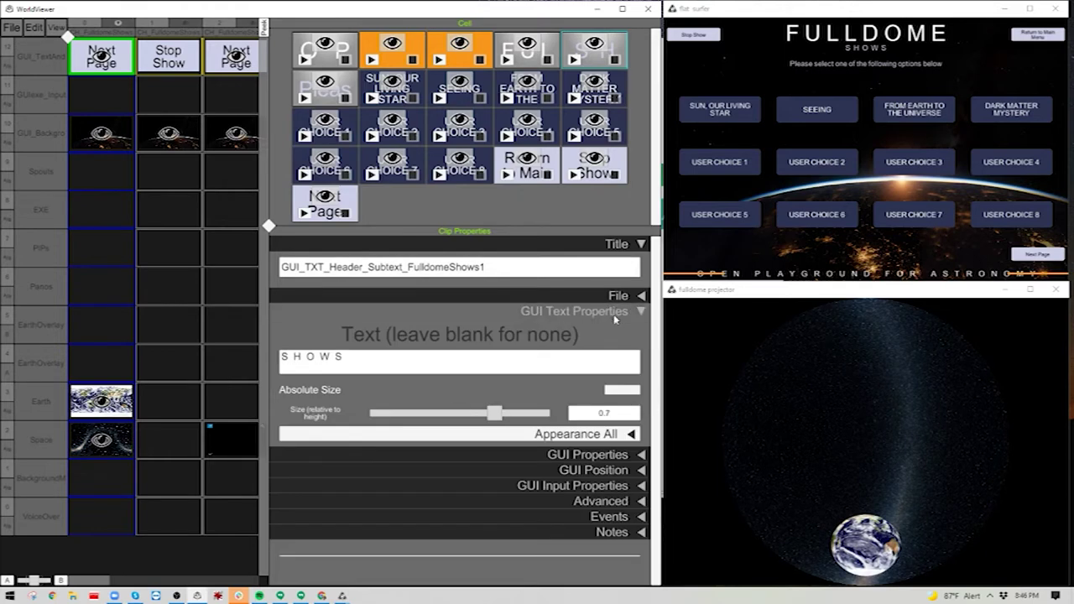
left_click(415, 357)
left_click(399, 360)
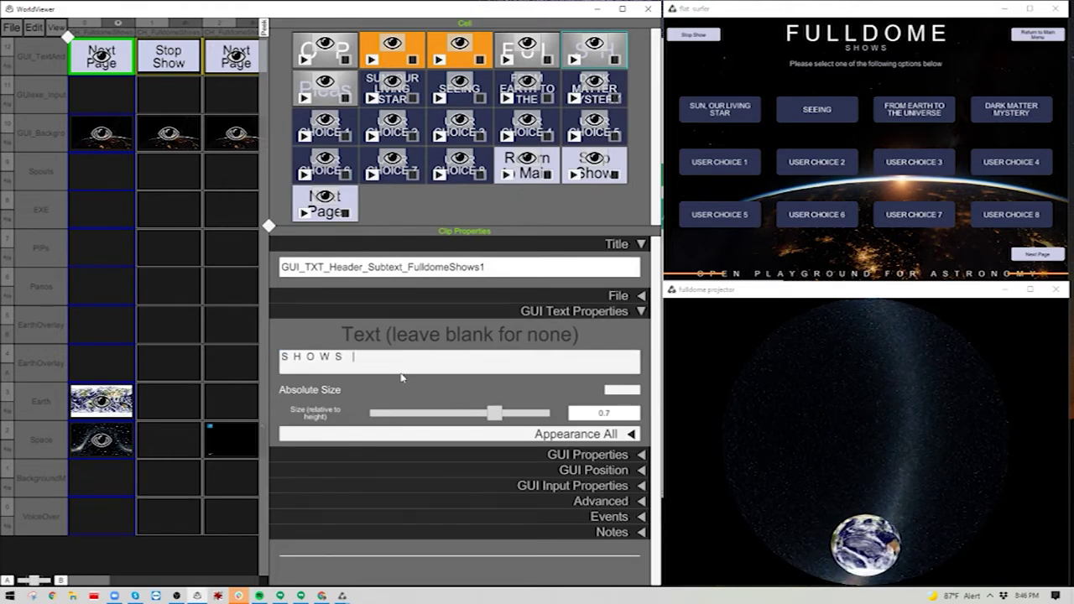
type("PA")
key("BackSpace")
key("BackSpace")
type("PA")
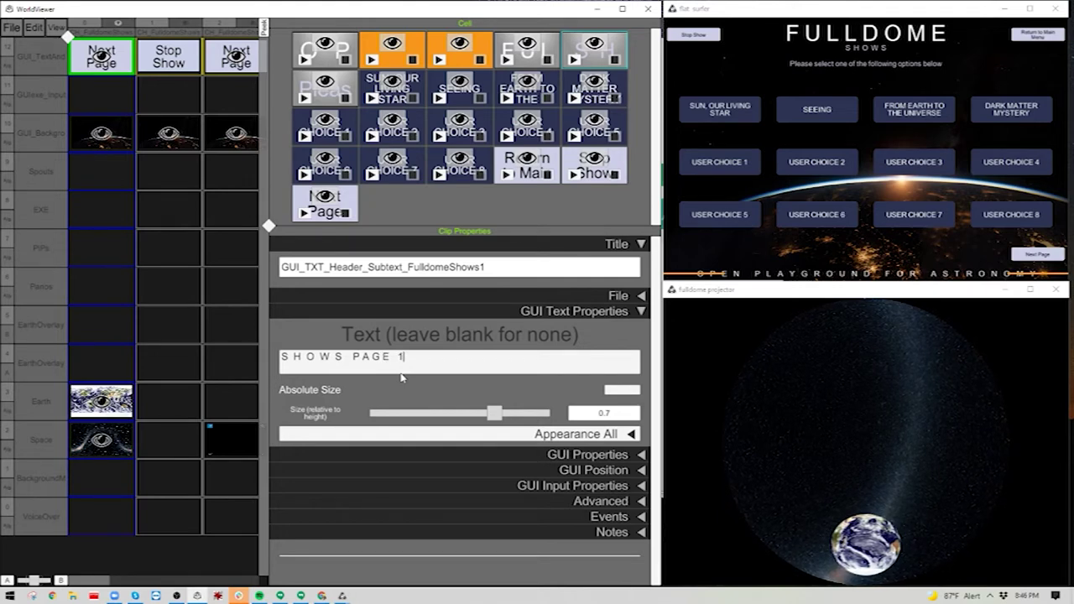
left_click(310, 336)
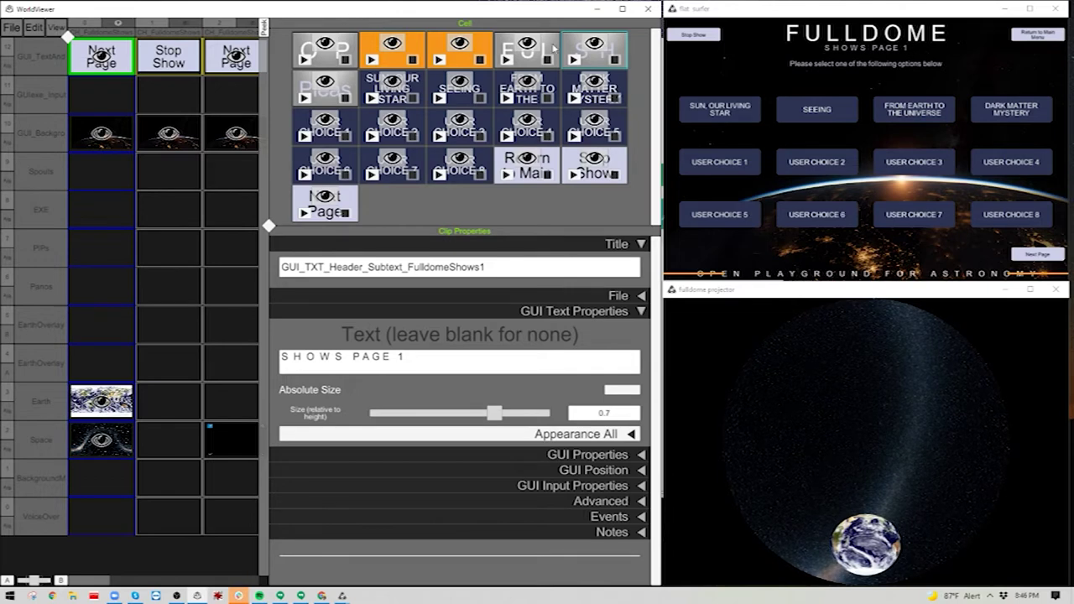
Play CH_FulldomeShows2 and rename its header subtext clip to GUI_TXT_Header_Subtext_FulldomeShows2
left_click(193, 24)
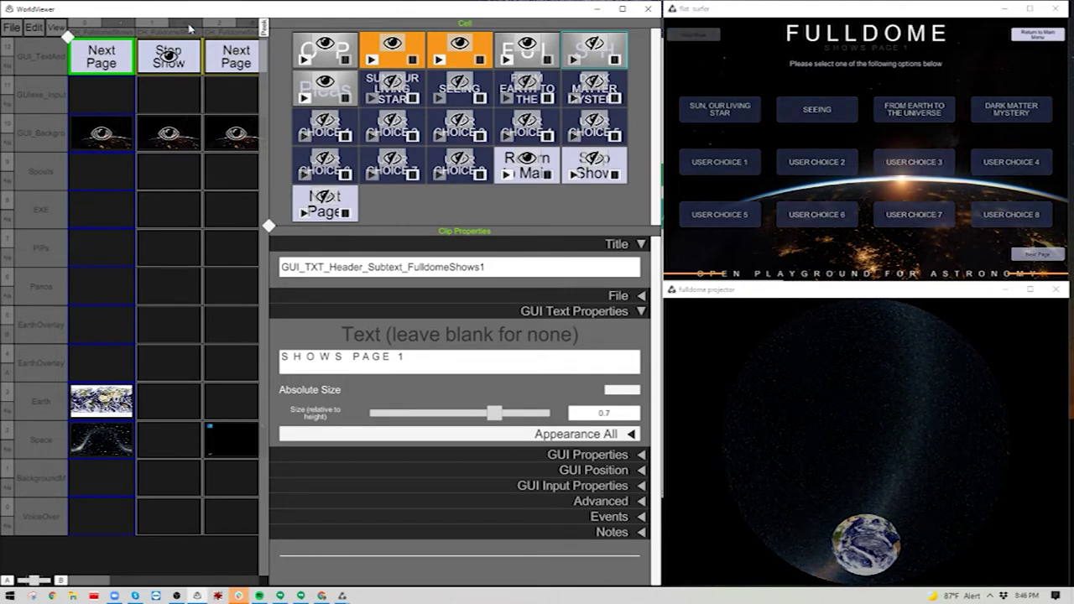
right_click(198, 65)
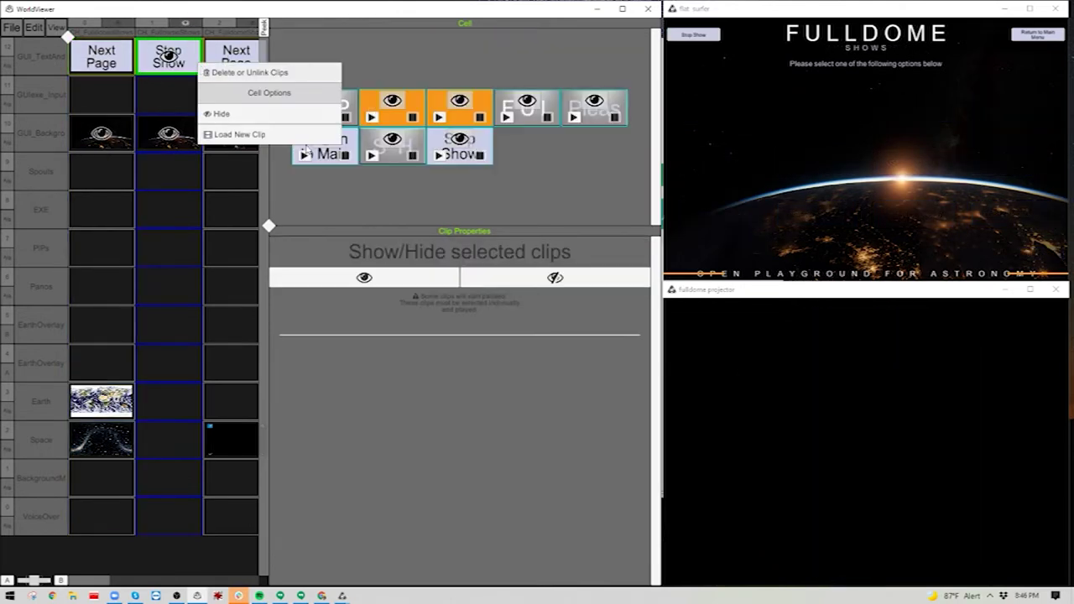
left_click(399, 160)
left_click(490, 267)
left_click(490, 267)
left_click_drag(492, 267, 481, 267)
type("2")
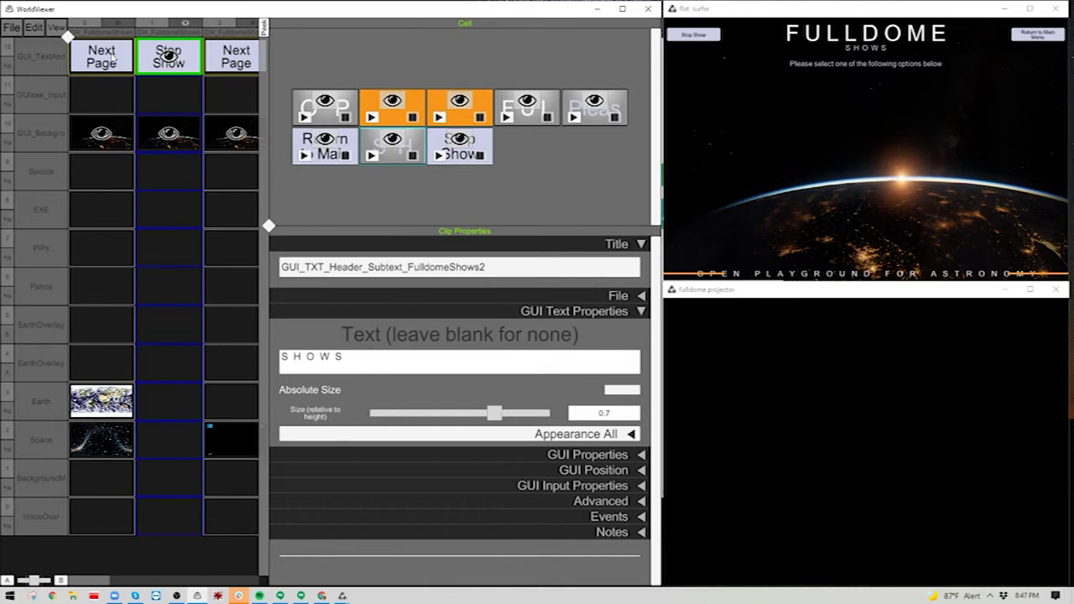
Copy the page 1 subtext wording into GUI_TXT_Header_Subtext_FulldomeShows2 and change it to "S H O W S PAGE 2"
left_click(112, 58)
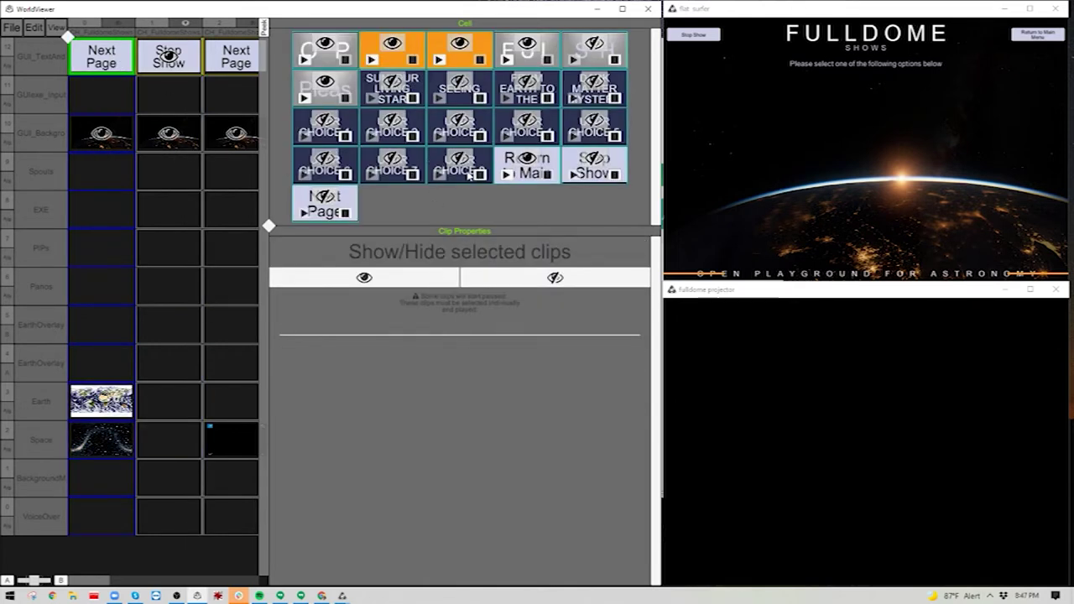
left_click(595, 176)
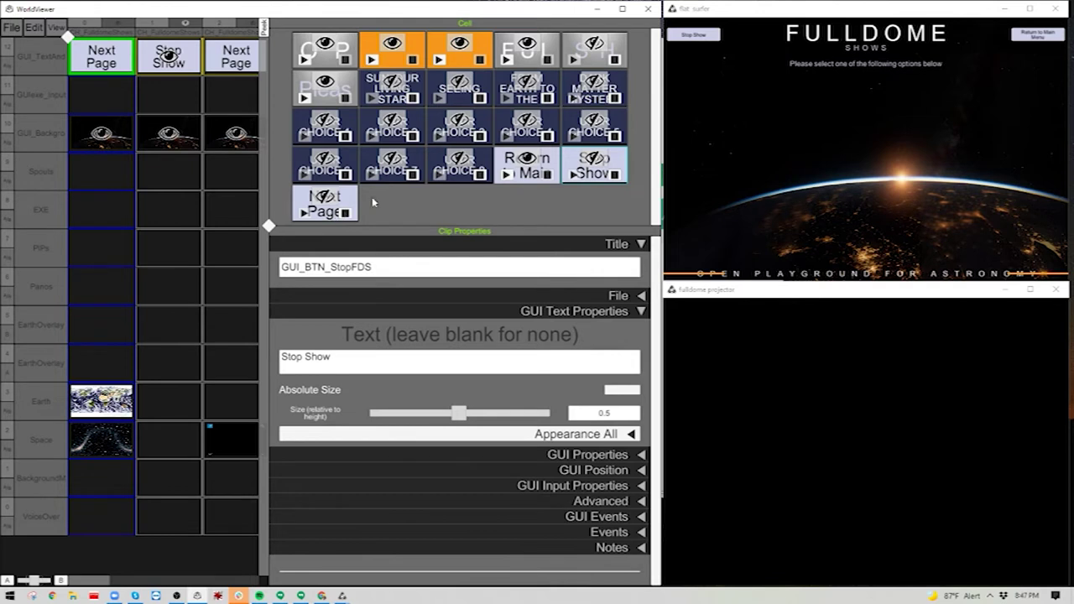
left_click(585, 62)
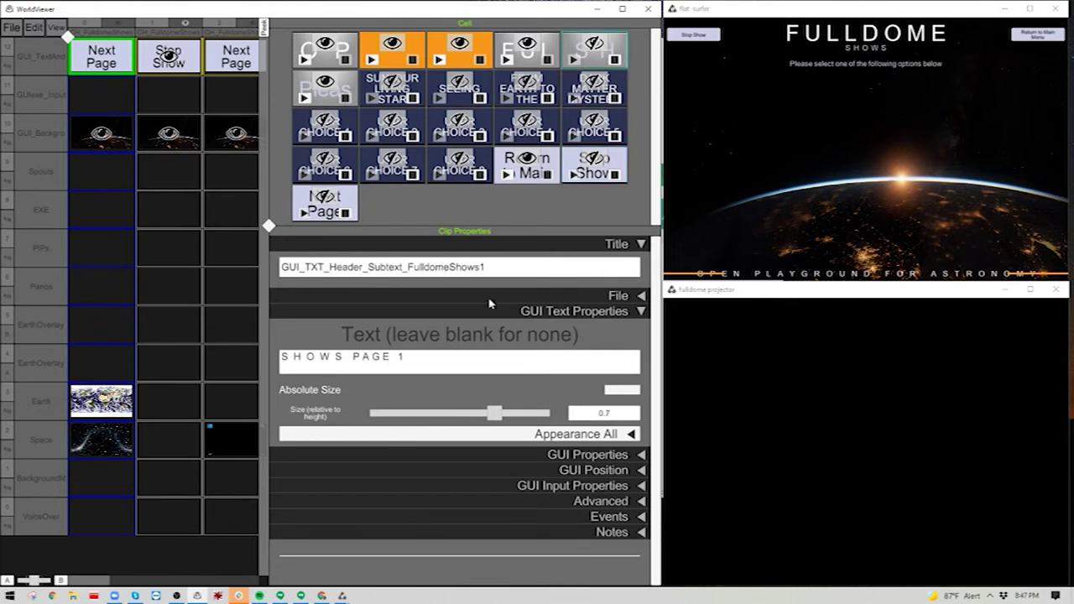
left_click(429, 362)
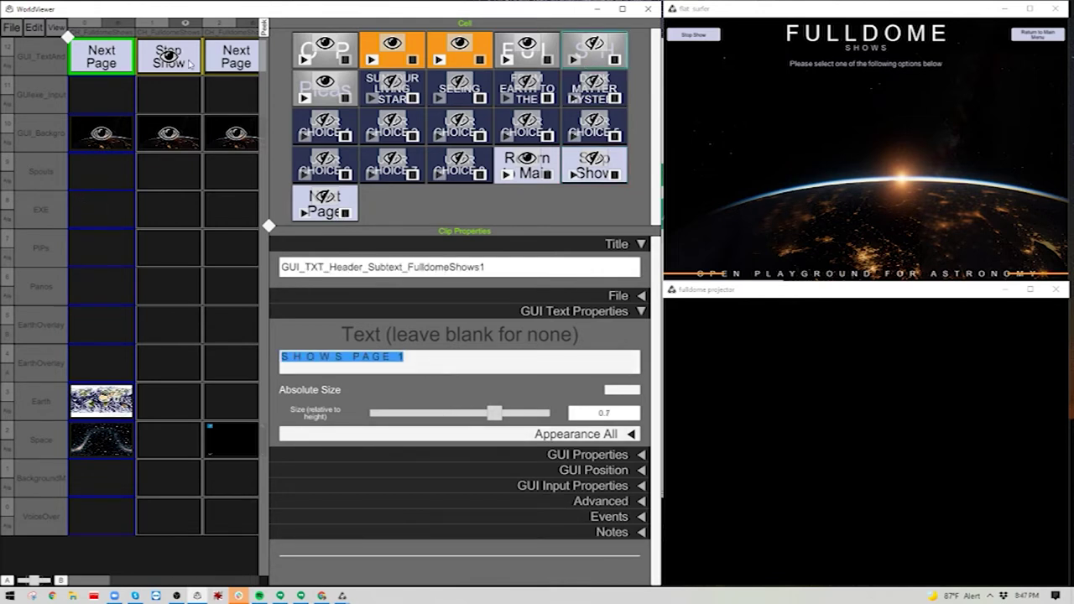
left_click(169, 55)
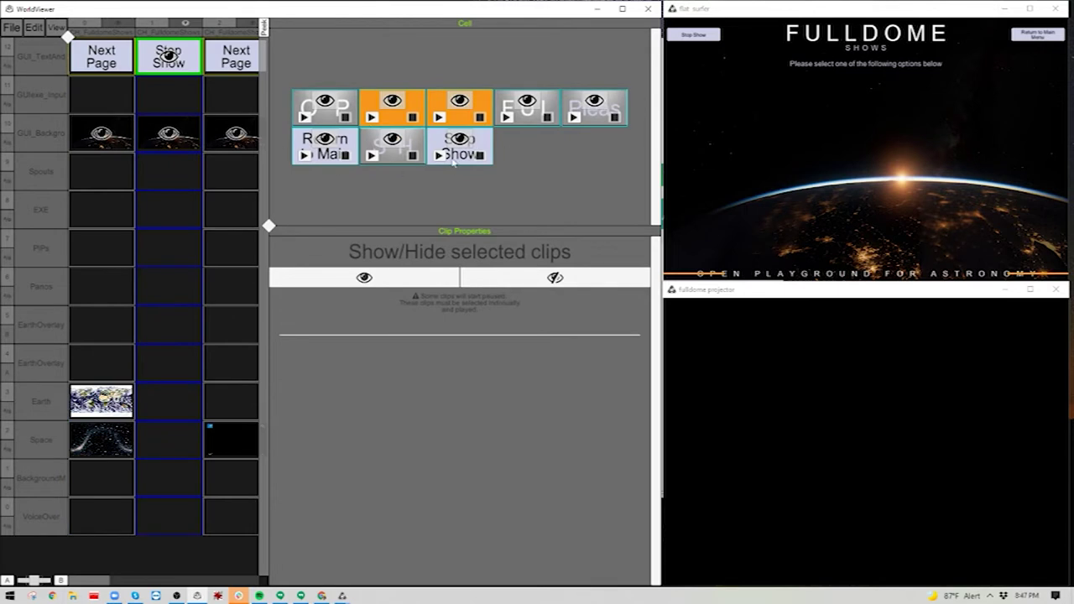
left_click(404, 161)
left_click(470, 359)
type("S H O W S P A G E 1")
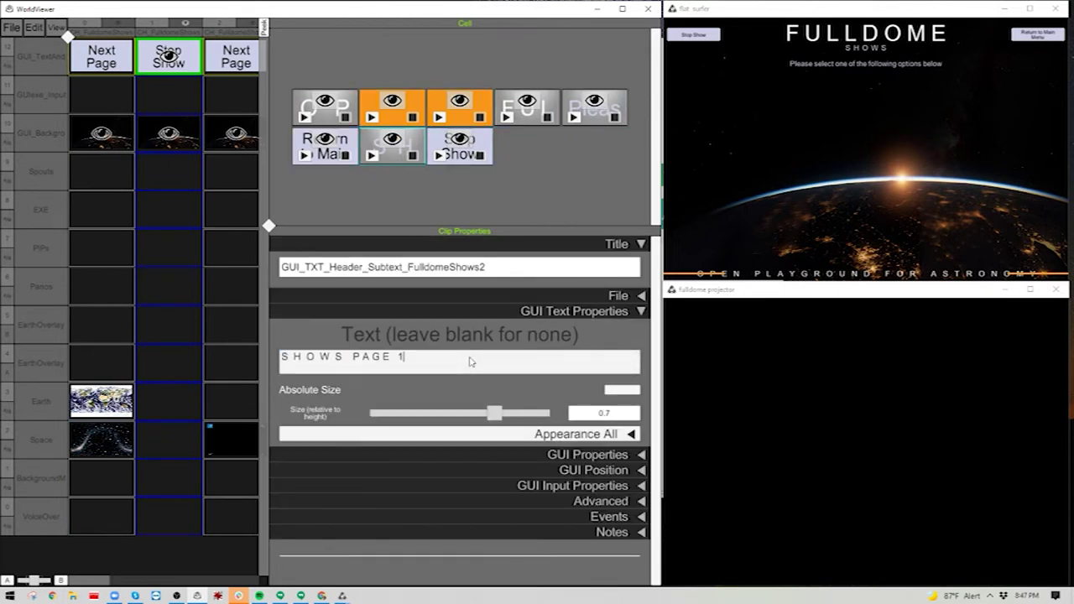
left_click(467, 339)
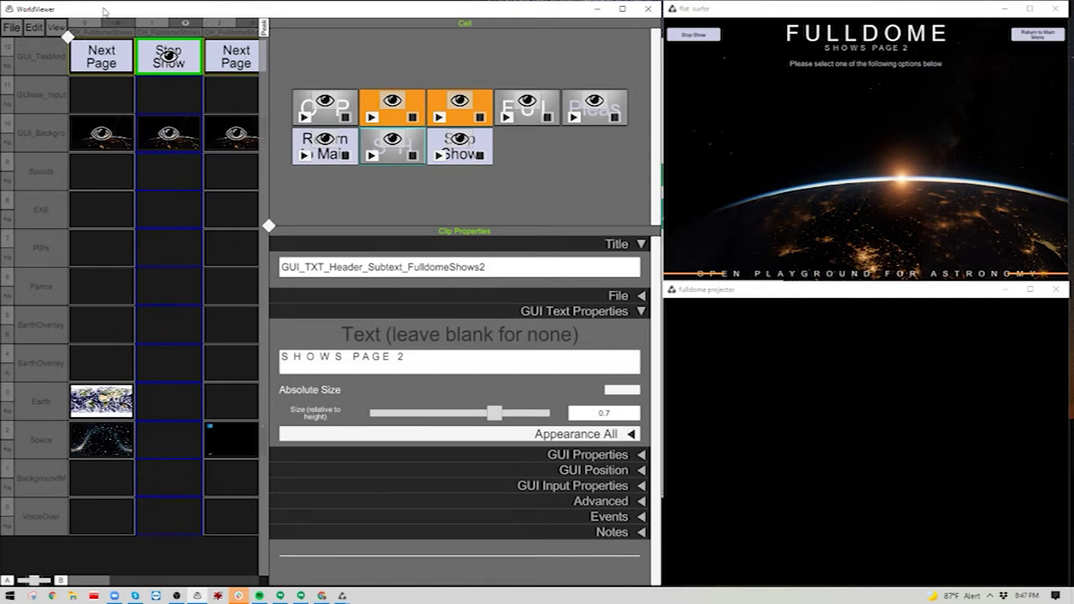
Play the first fulldome shows chapter and copy the OSC command /PlayChapter *CHAPTER_NEXT* from CH_FulldomeShows2
left_click(109, 27)
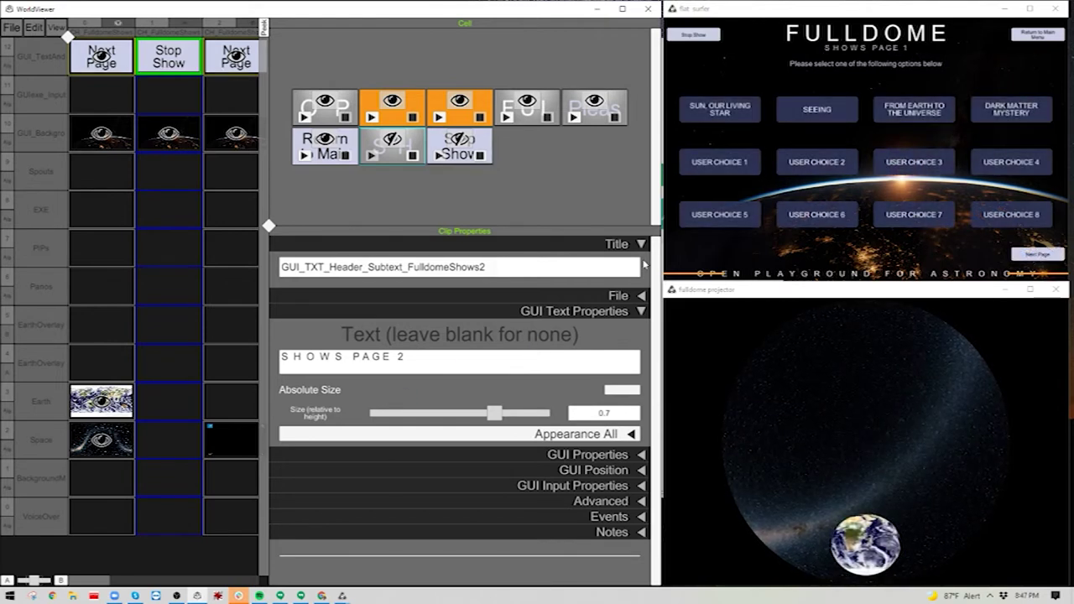
right_click(183, 26)
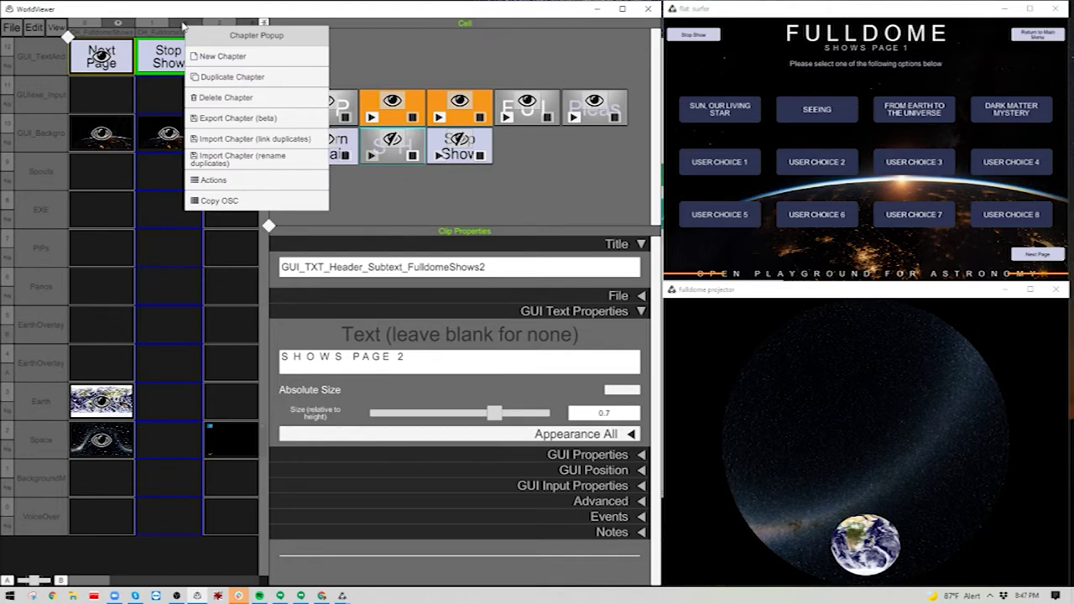
left_click(225, 201)
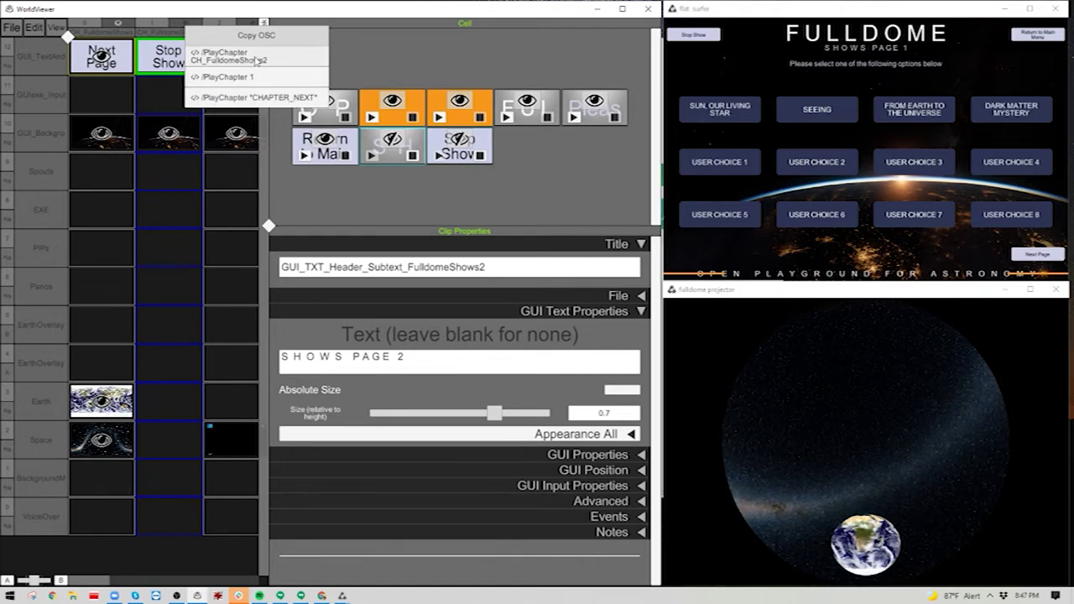
left_click(277, 99)
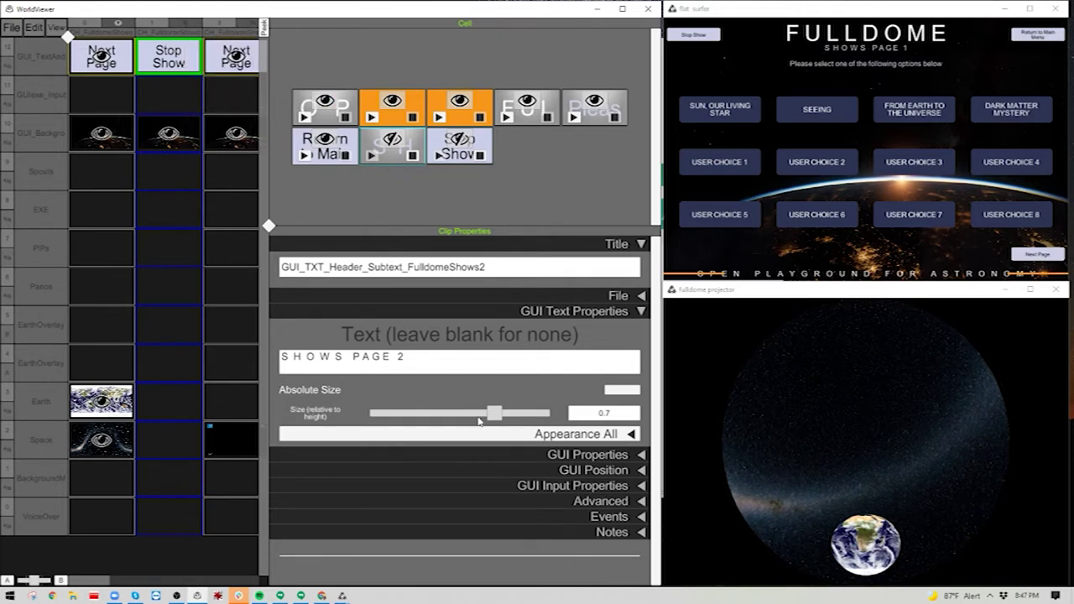
left_click(604, 312)
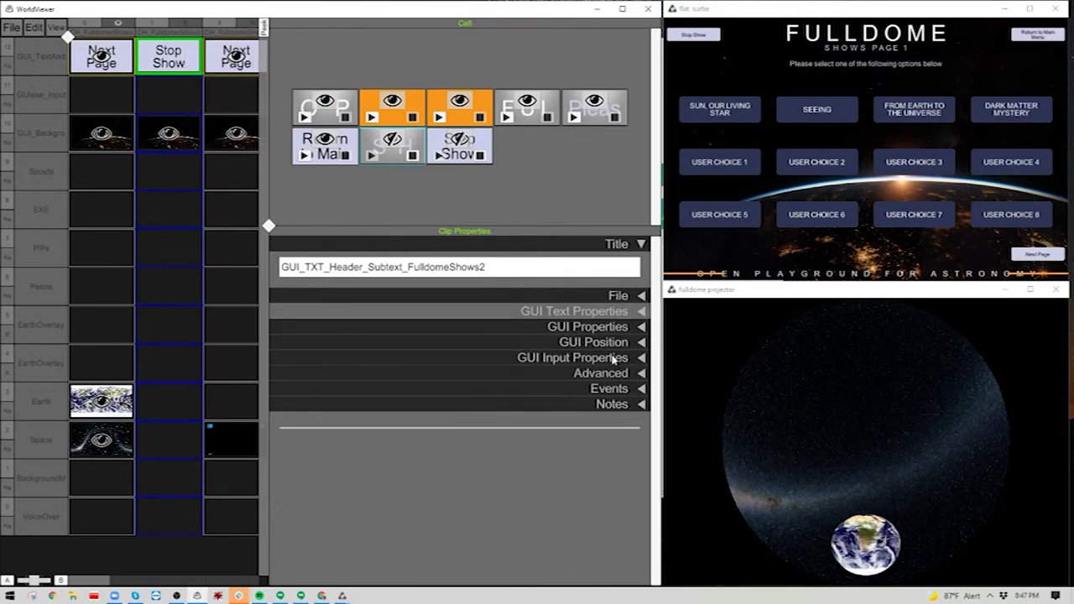
double_click(609, 361)
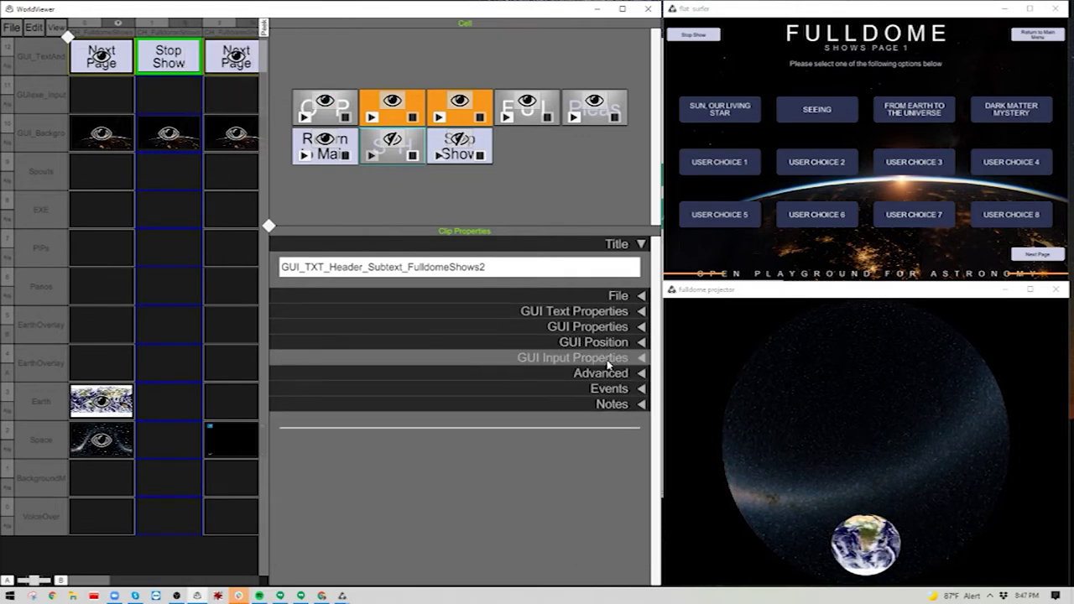
left_click(613, 393)
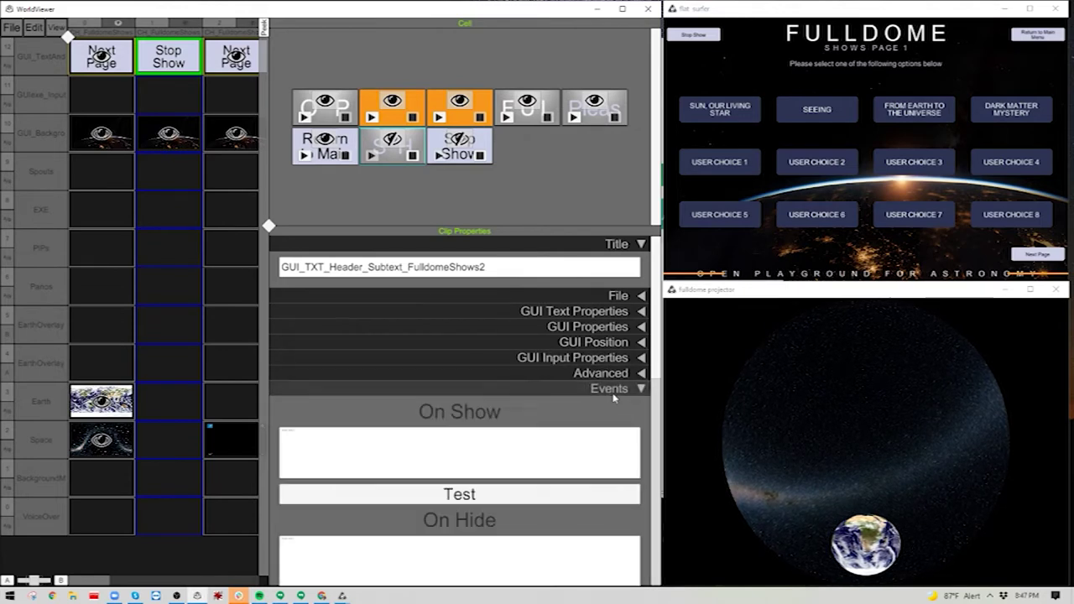
left_click(613, 393)
Replace the On Click OSC command of GUI_BTN_NextPage with the copied /PlayChapter *CHAPTER_NEXT*
left_click(101, 60)
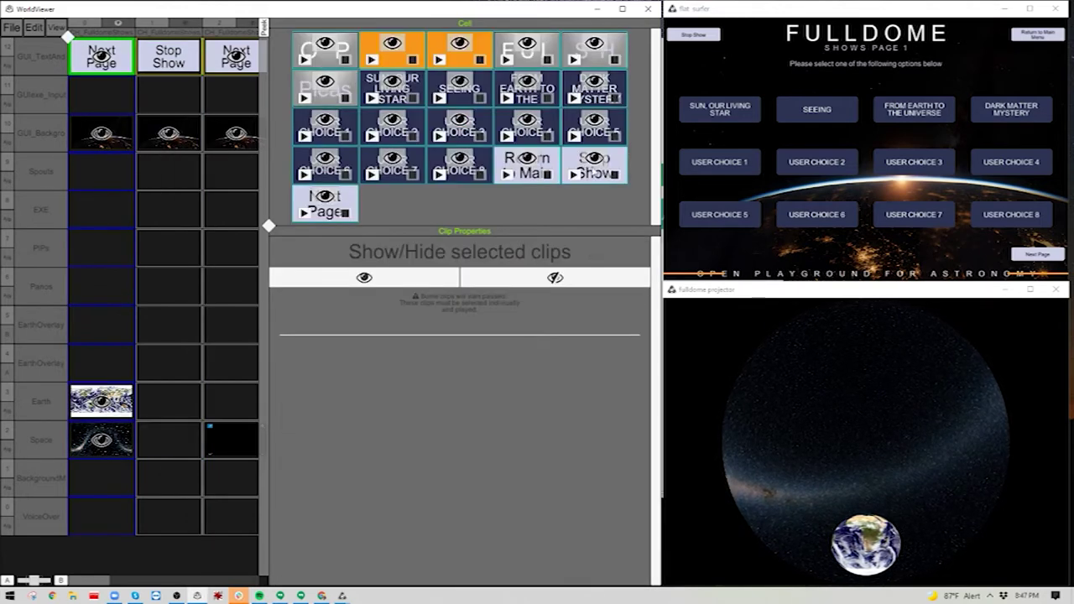
left_click(342, 215)
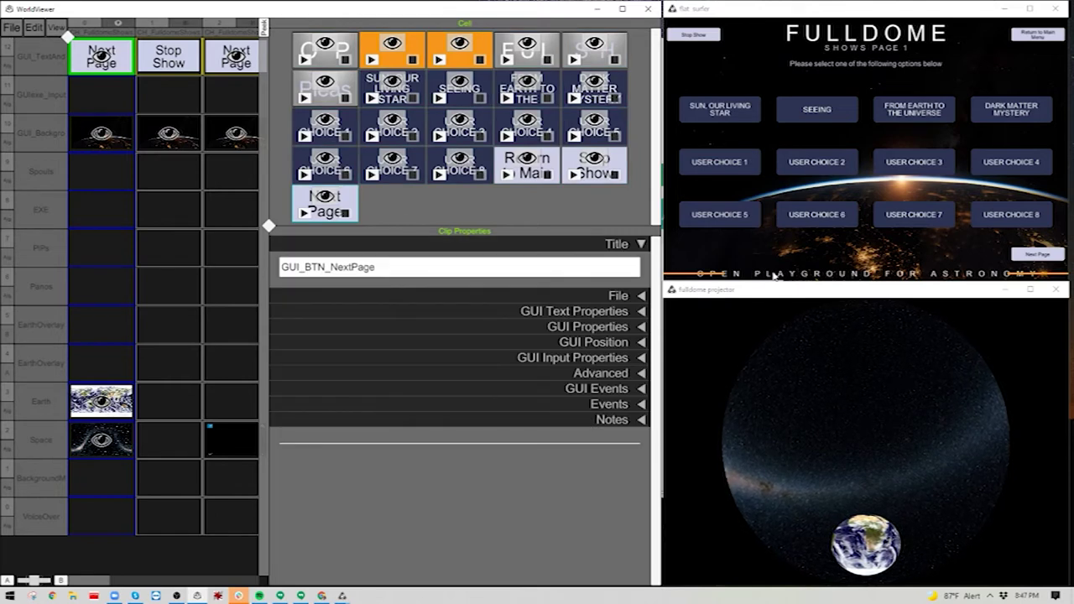
left_click(606, 390)
right_click(517, 443)
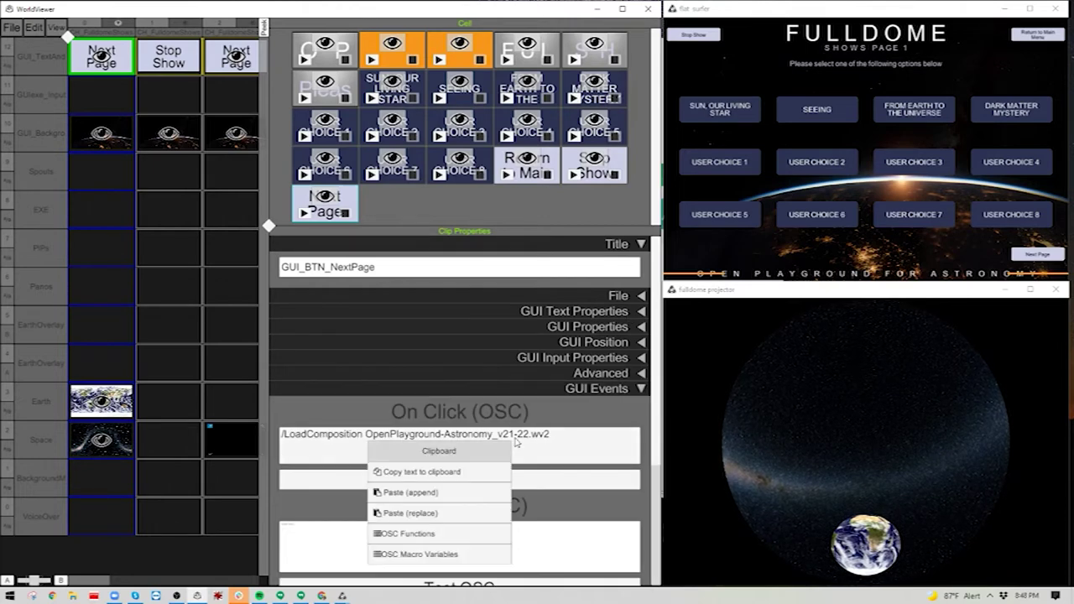
left_click(423, 517)
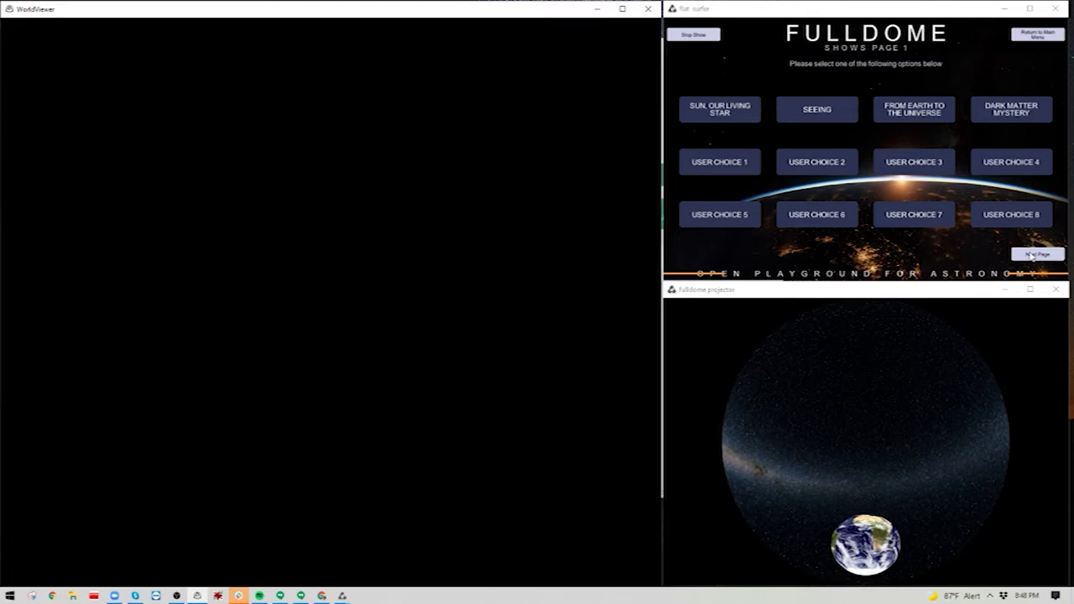
Test the Next Page button in the flat surfer output and check the click command of CH_FulldomeShows2's Stop Show button
left_click(1032, 255)
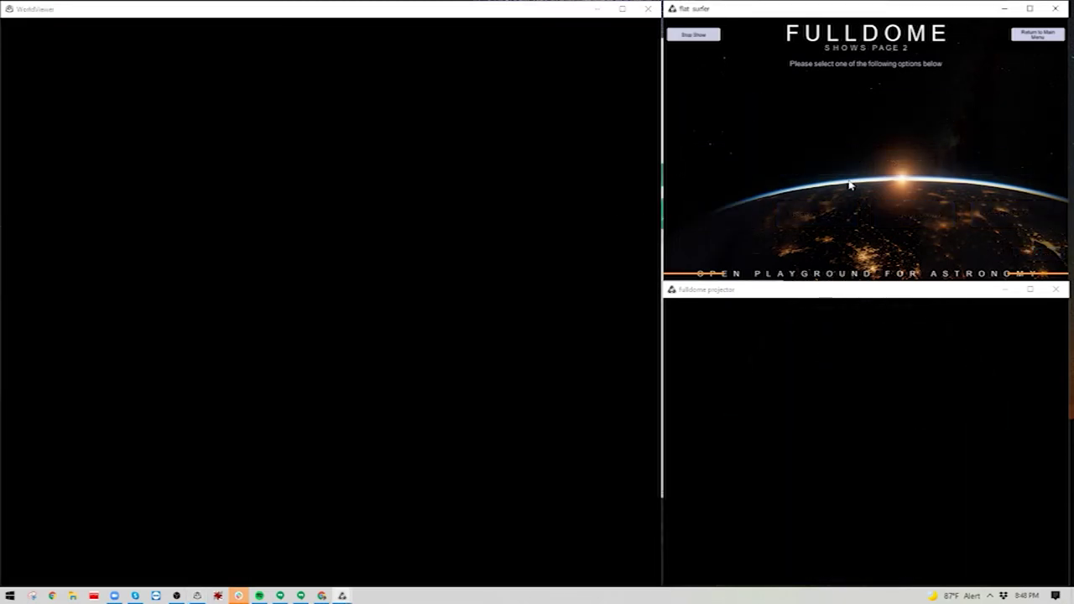
left_click(202, 9)
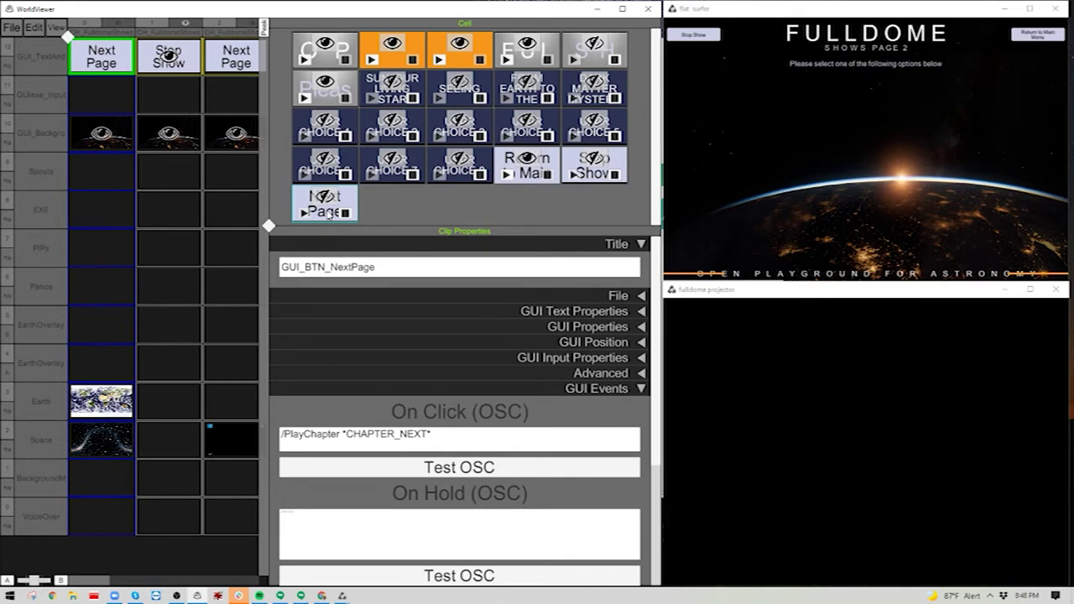
left_click(192, 62)
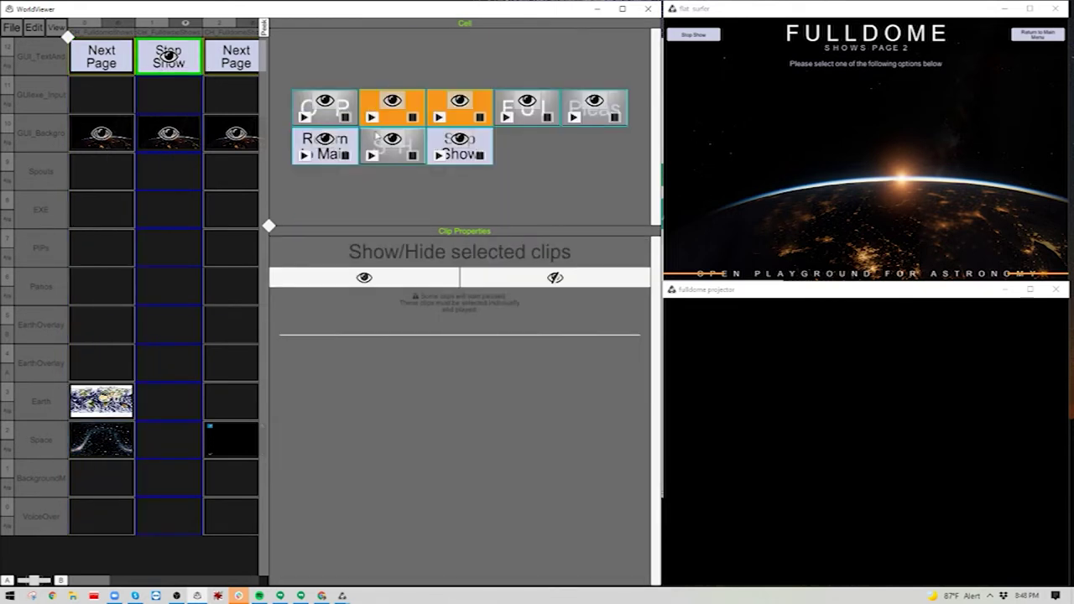
left_click(466, 163)
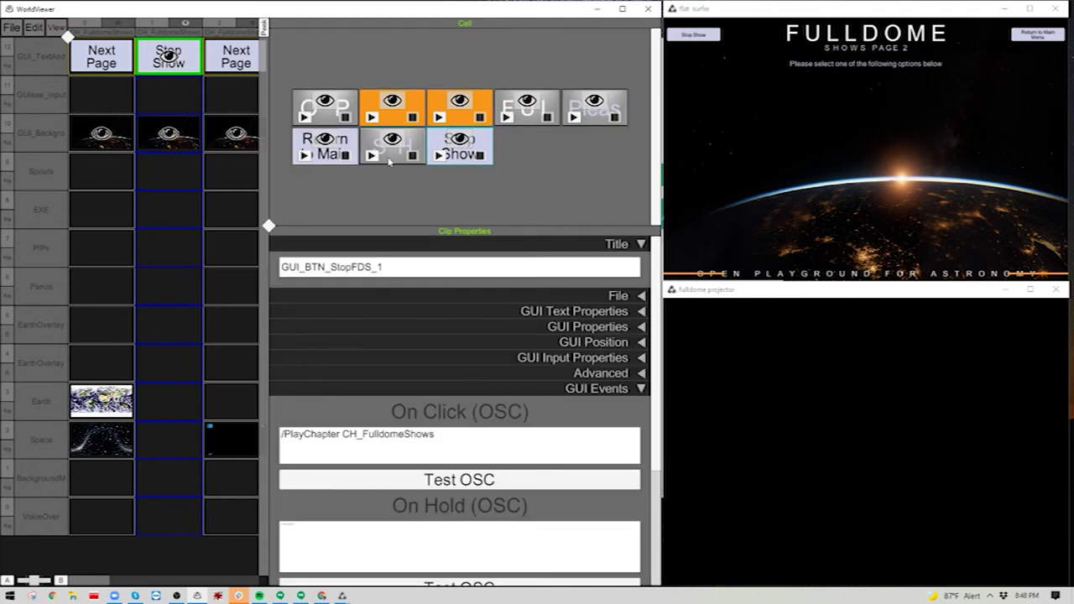
Clone the GUI_BTN_NextPage button into the GUI text cell of CH_FulldomeShows2
left_click(123, 67)
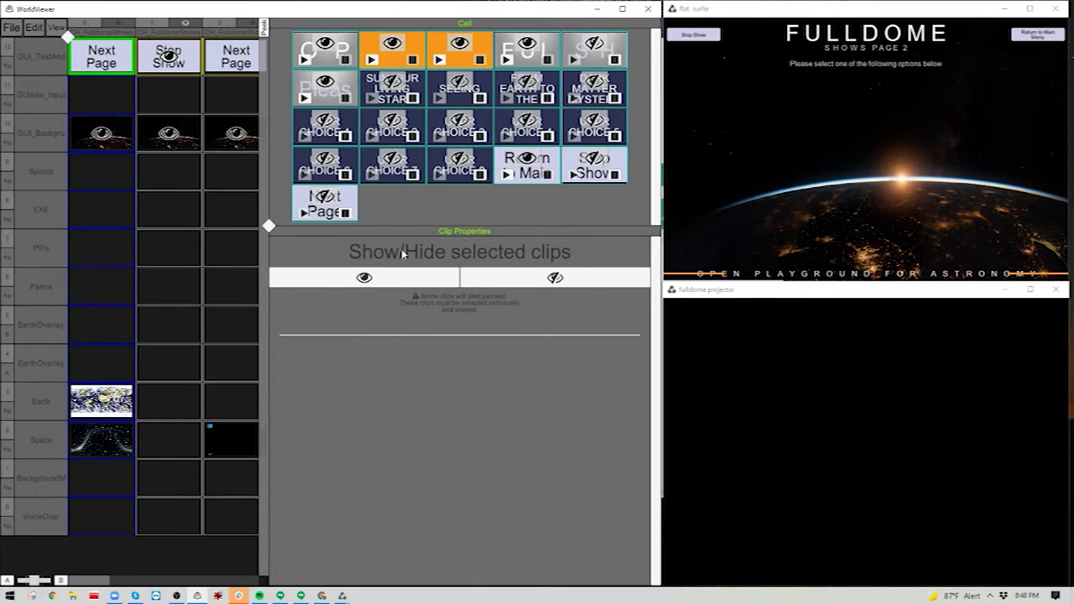
left_click(321, 215)
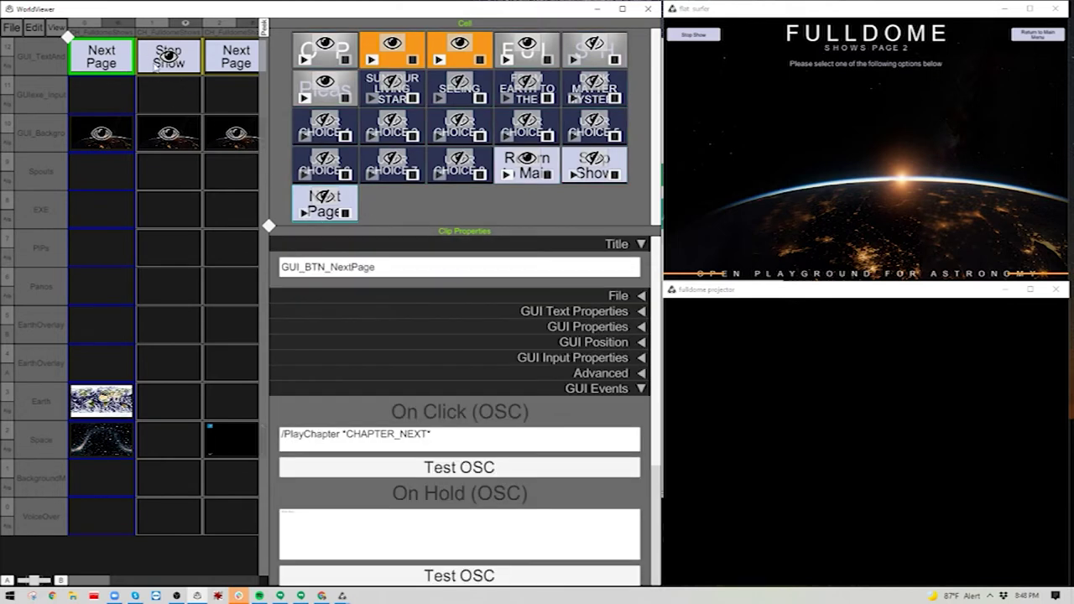
right_click(154, 65)
left_click(209, 159)
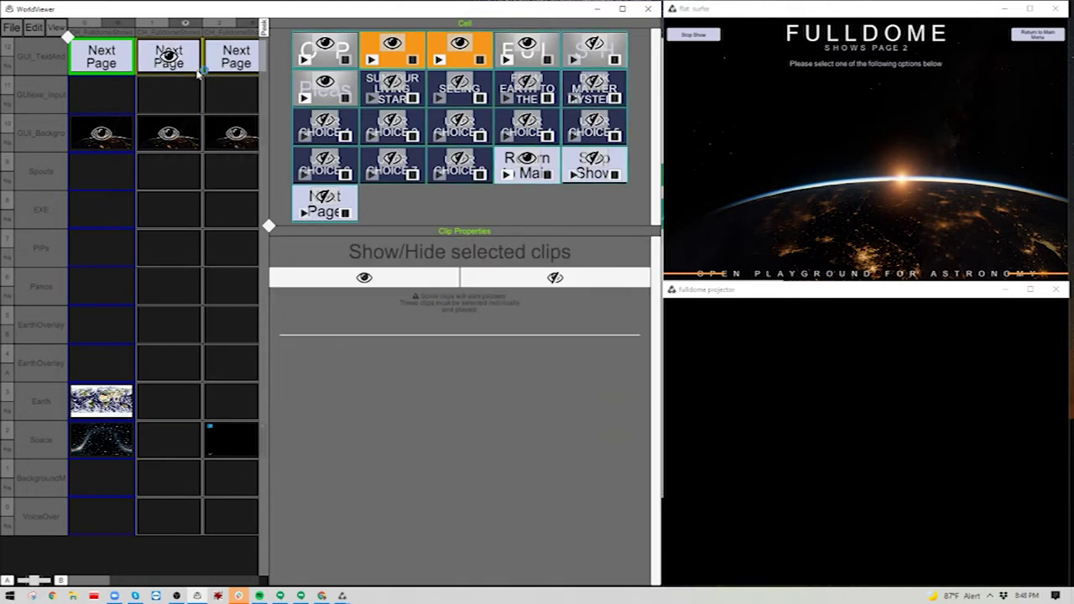
Rename the cloned Next Page button in CH_FulldomeShows2 to GUI_BTN_PrevPage
left_click(534, 159)
left_click(391, 267)
left_click_drag(391, 267, 335, 269)
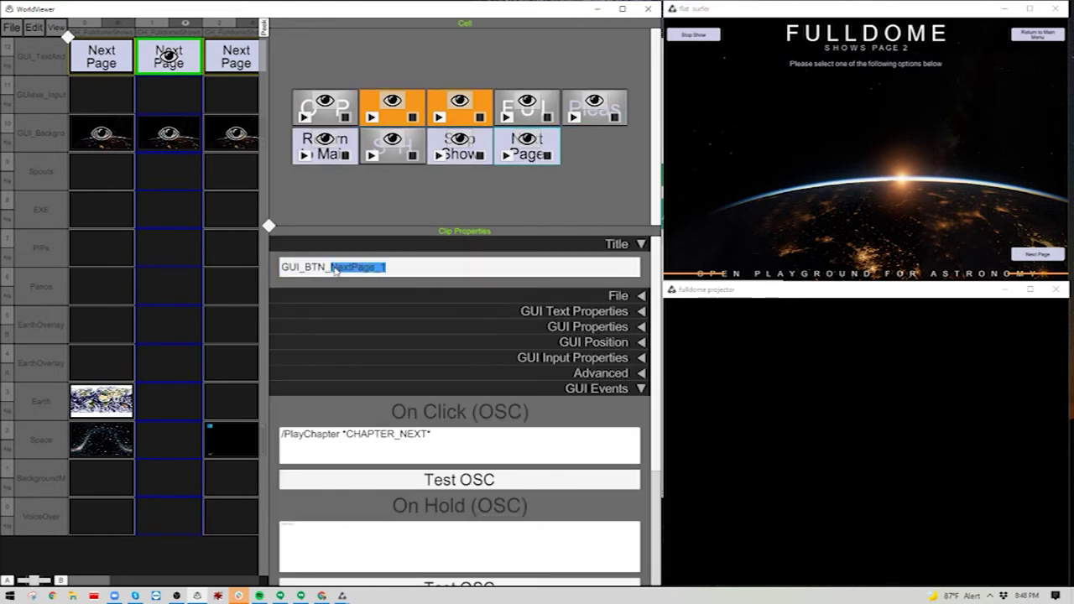
type("Re")
type("evPage")
key("Return")
Change the displayed text of GUI_BTN_PrevPage to "Previous Page"
left_click(570, 311)
left_click(395, 366)
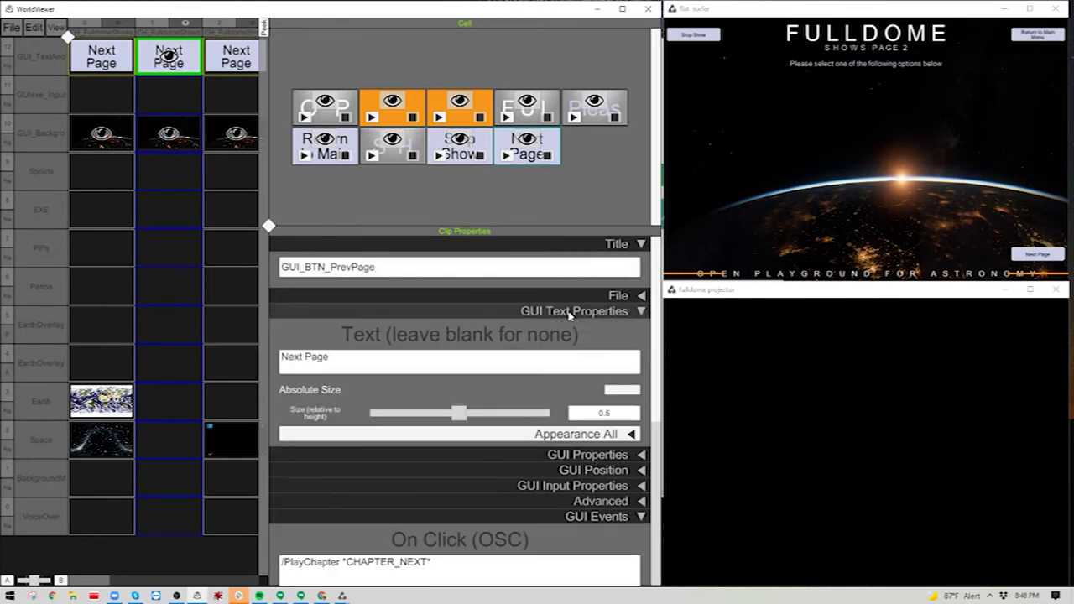
type("Previous")
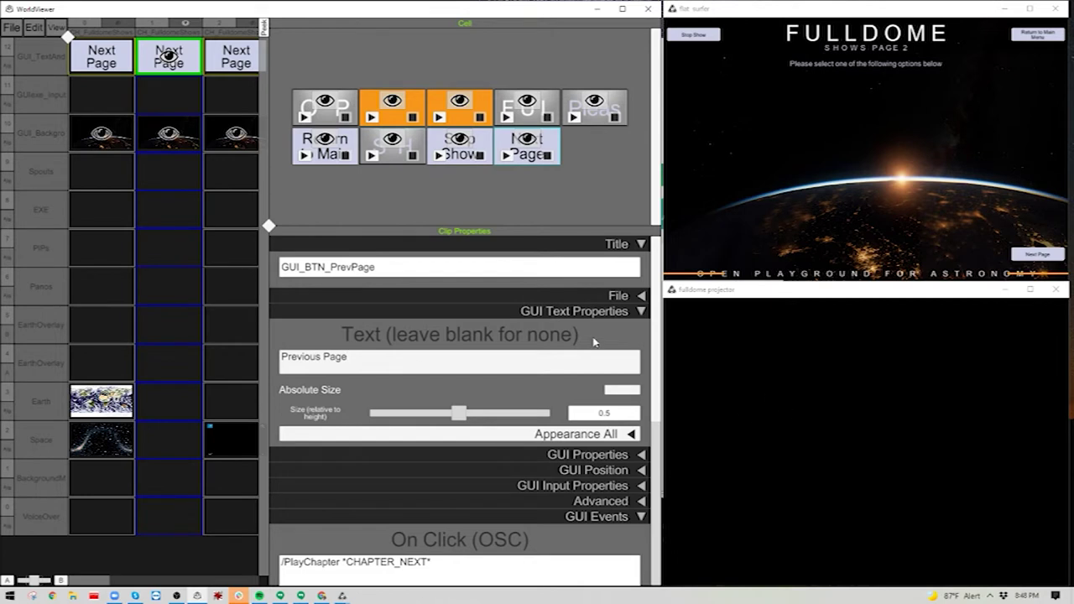
left_click(636, 312)
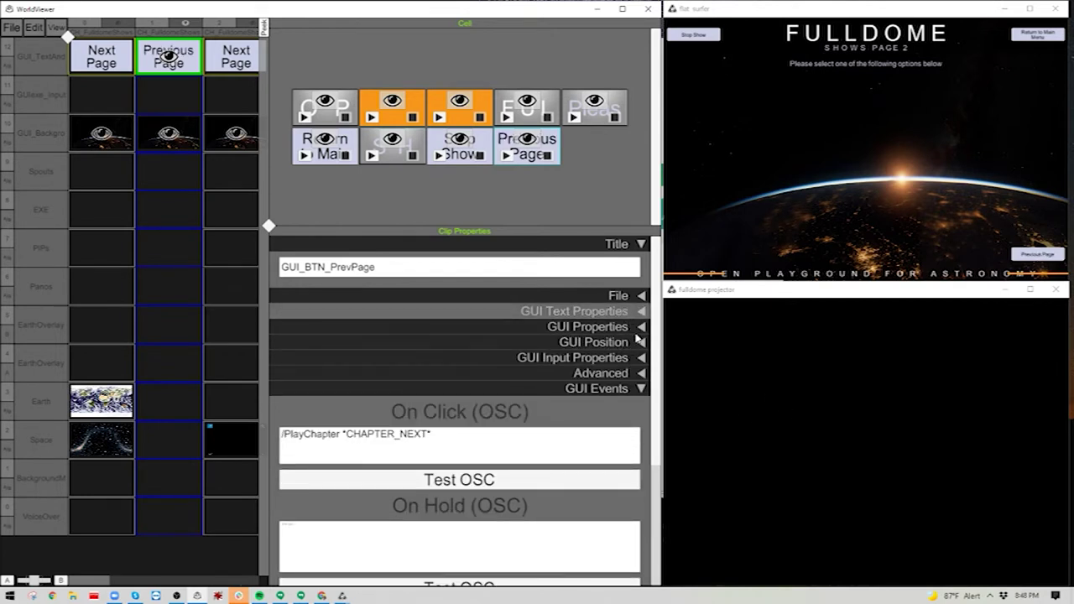
Set the horizontal GUI offset of GUI_BTN_PrevPage to 0.015
left_click(639, 326)
left_click(639, 327)
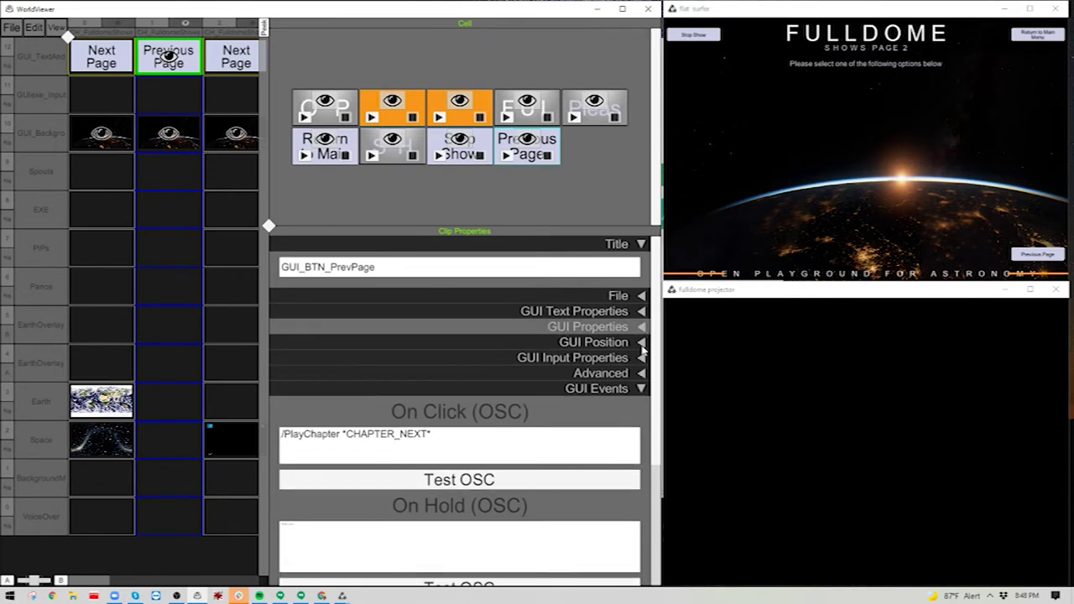
left_click(640, 342)
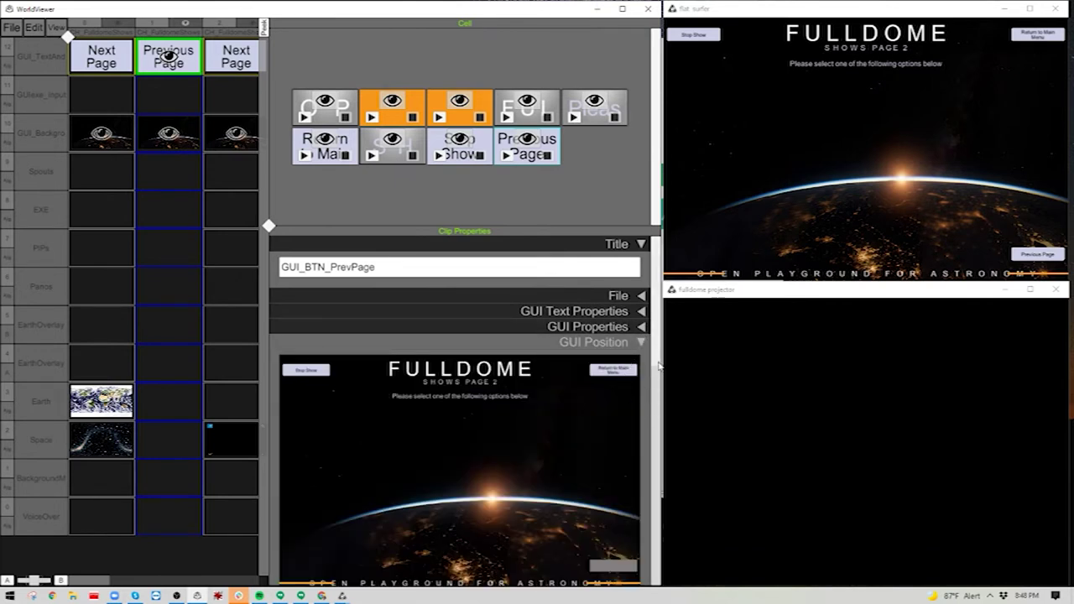
left_click_drag(655, 359, 662, 480)
type("0.015")
key("Return")
scroll(467, 489, "up", 2)
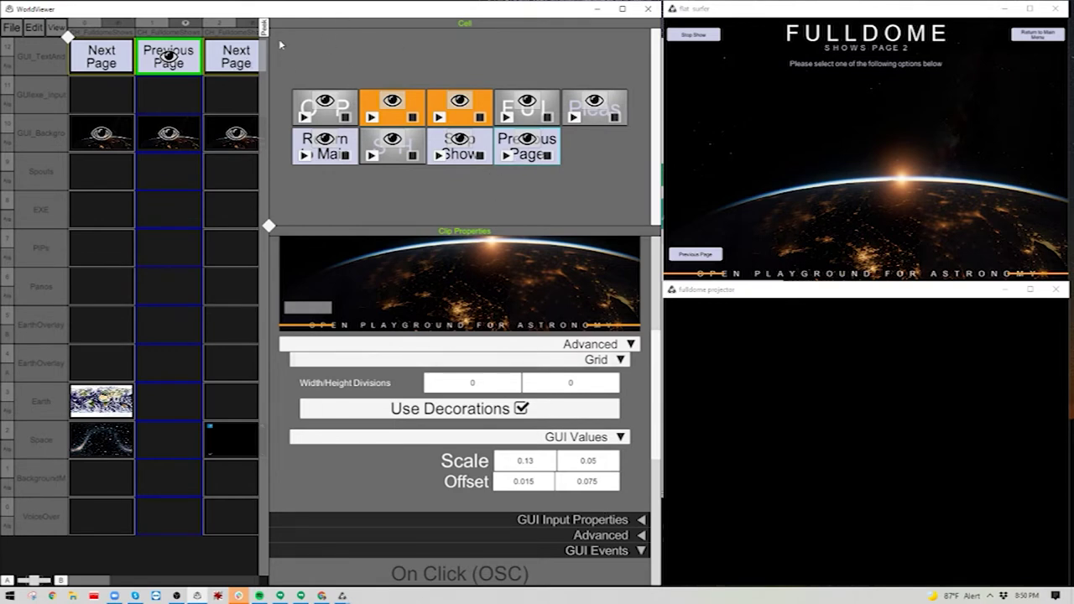
Copy /PlayChapter *CHAPTER_PREVIOUS* from the first fulldome shows chapter and replace GUI_BTN_PrevPage's On Click OSC command with it
right_click(120, 26)
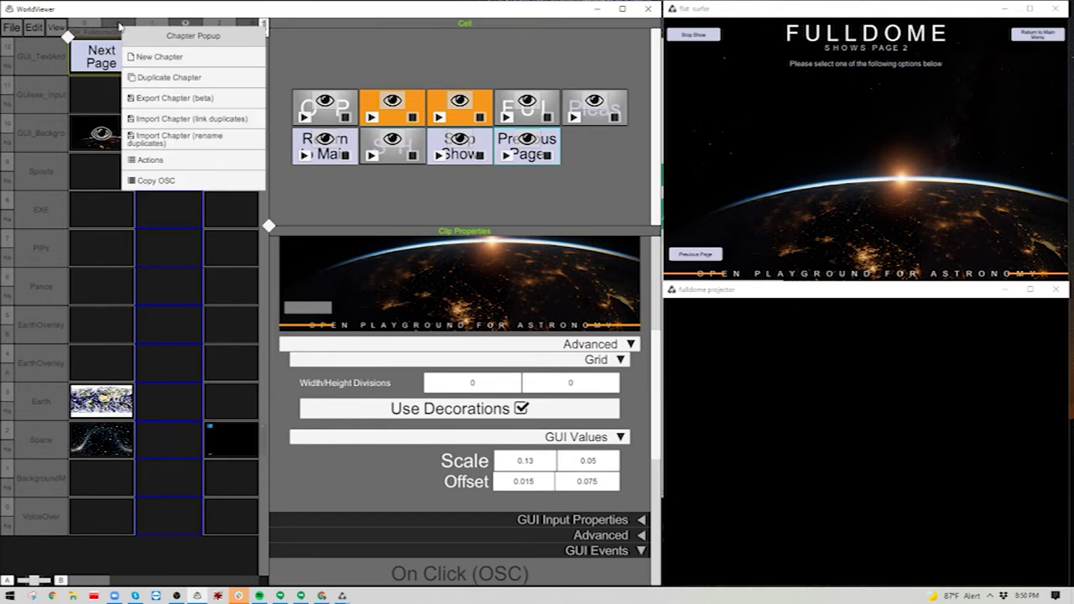
left_click(164, 185)
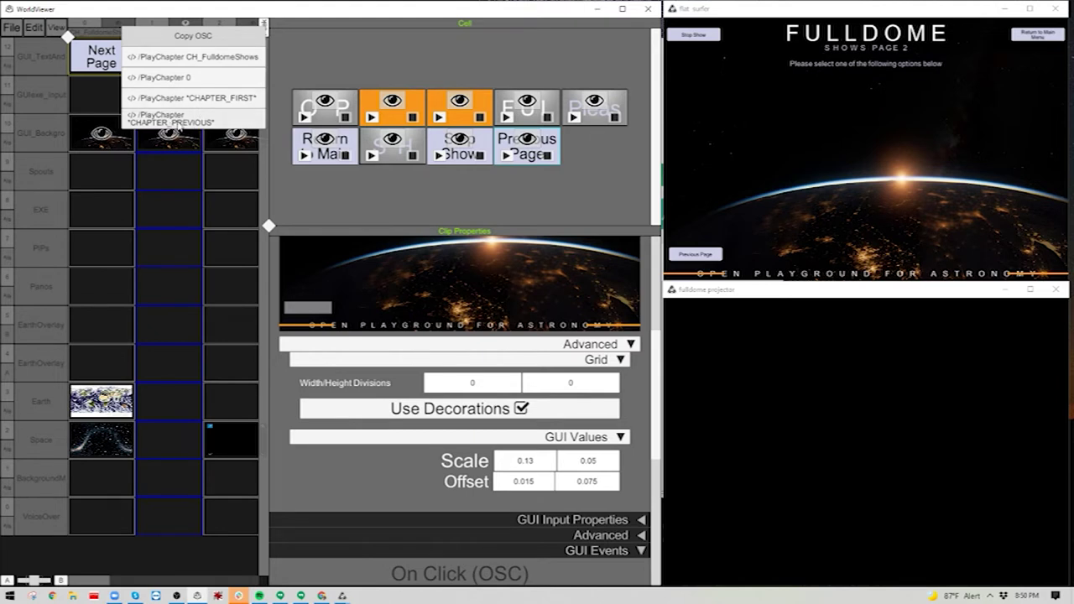
left_click(171, 121)
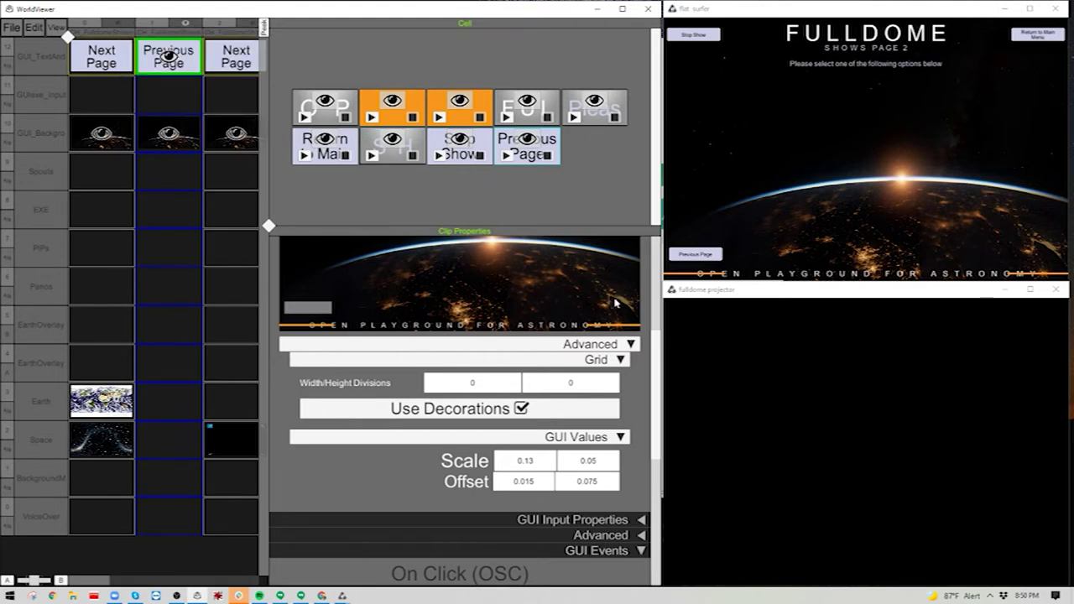
scroll(652, 378, "down", 5)
right_click(401, 387)
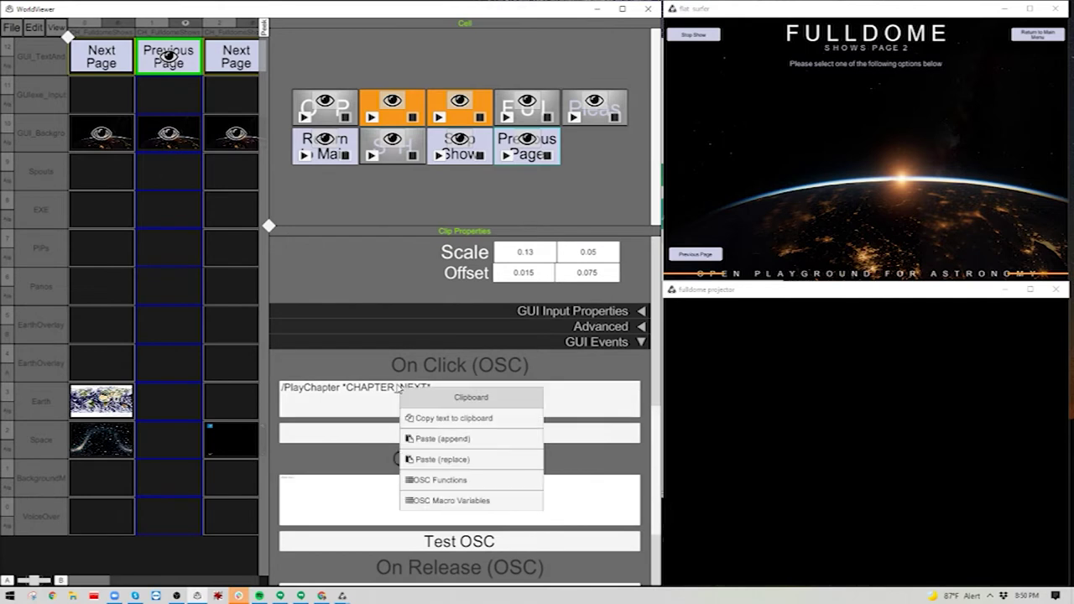
left_click(442, 460)
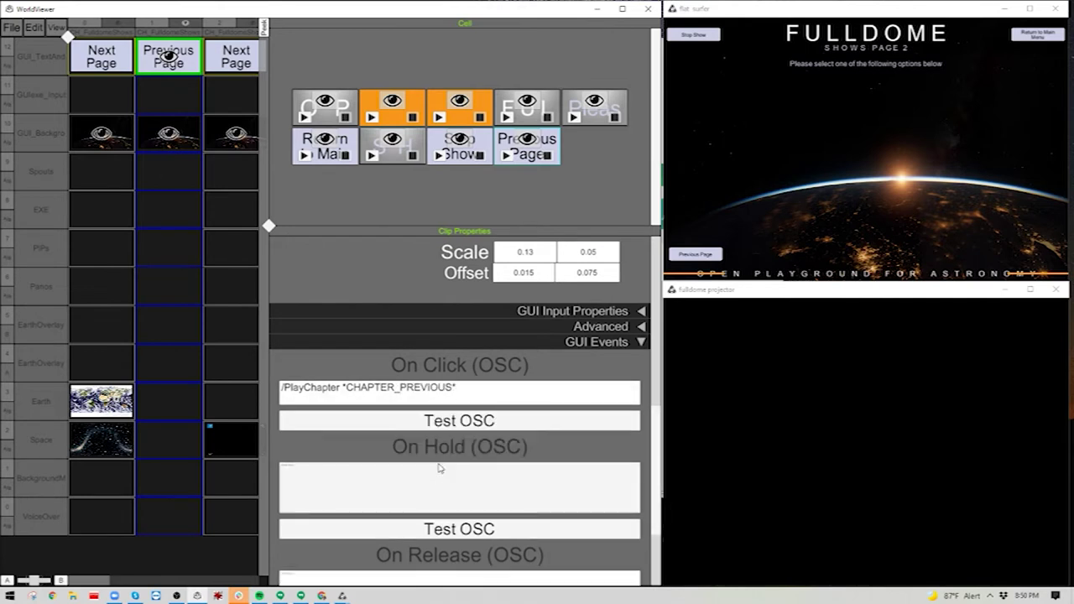
Test the Previous Page and Next Page buttons in the flat surfer output
left_click(789, 214)
left_click(487, 194)
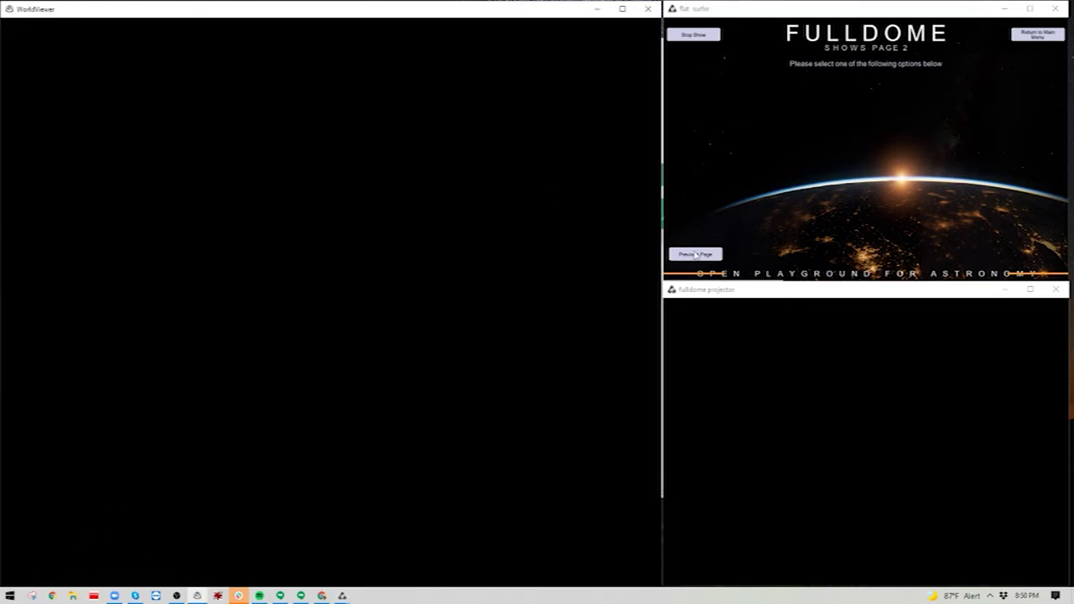
left_click(695, 254)
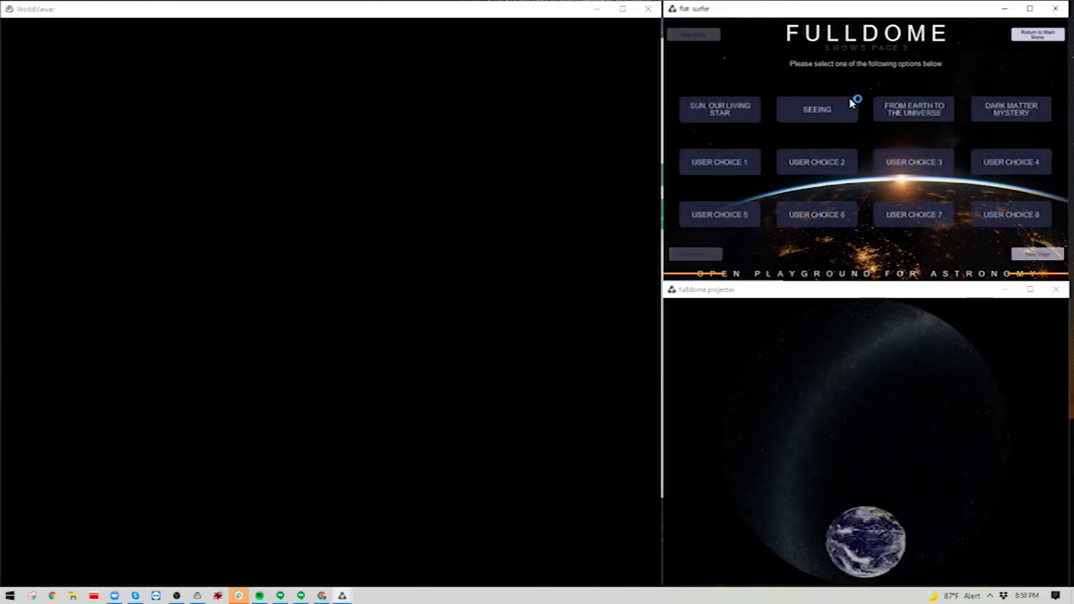
left_click(1038, 254)
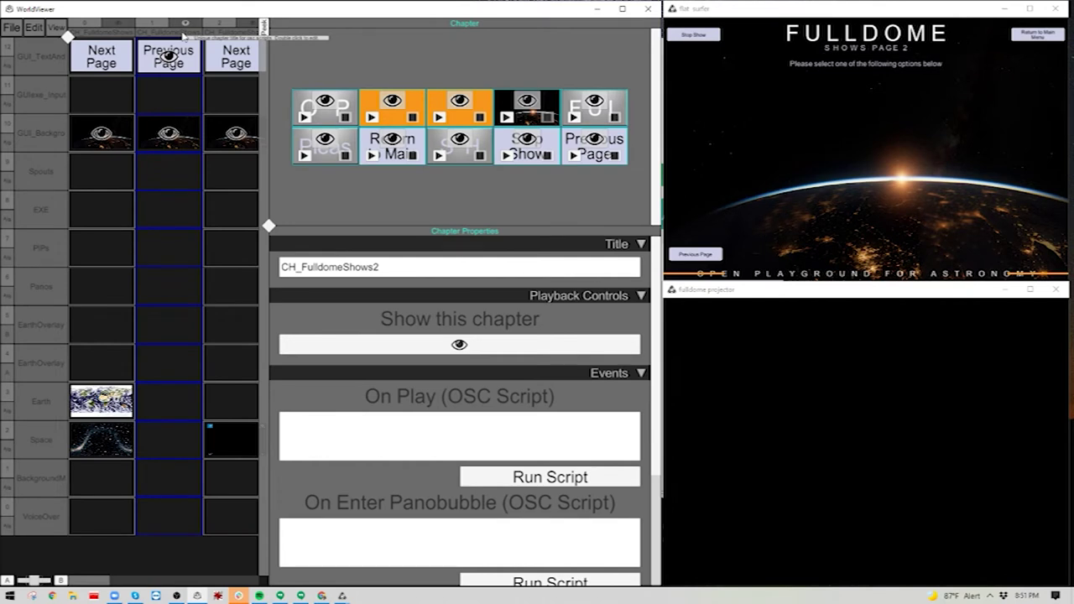
Create a new chapter directly after CH_FulldomeShows2 and select the GUI text cell of CH_FulldomeShows2
right_click(182, 35)
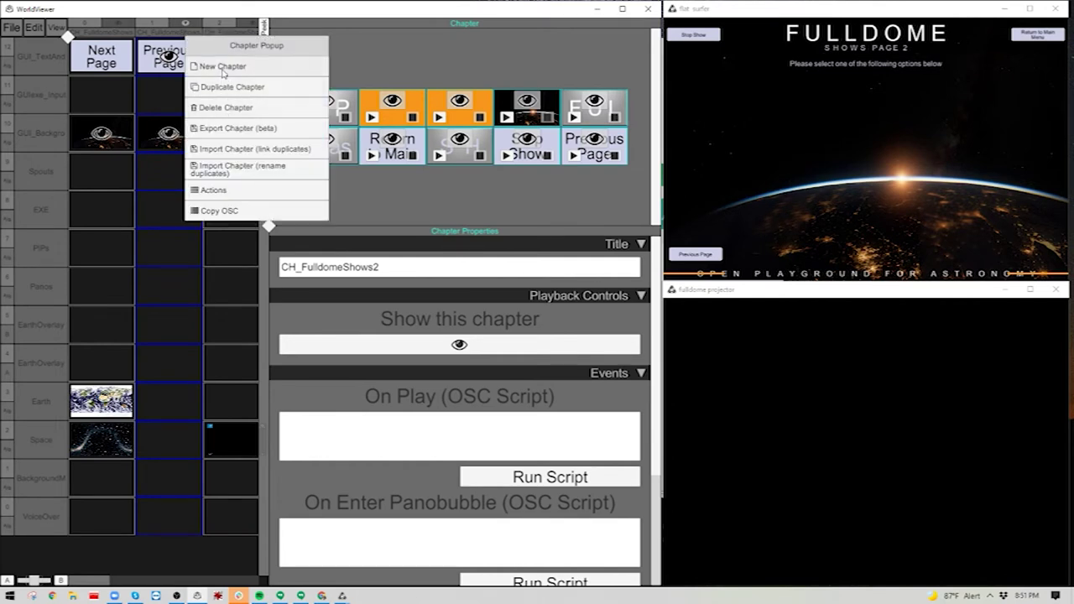
left_click(222, 67)
left_click(168, 57)
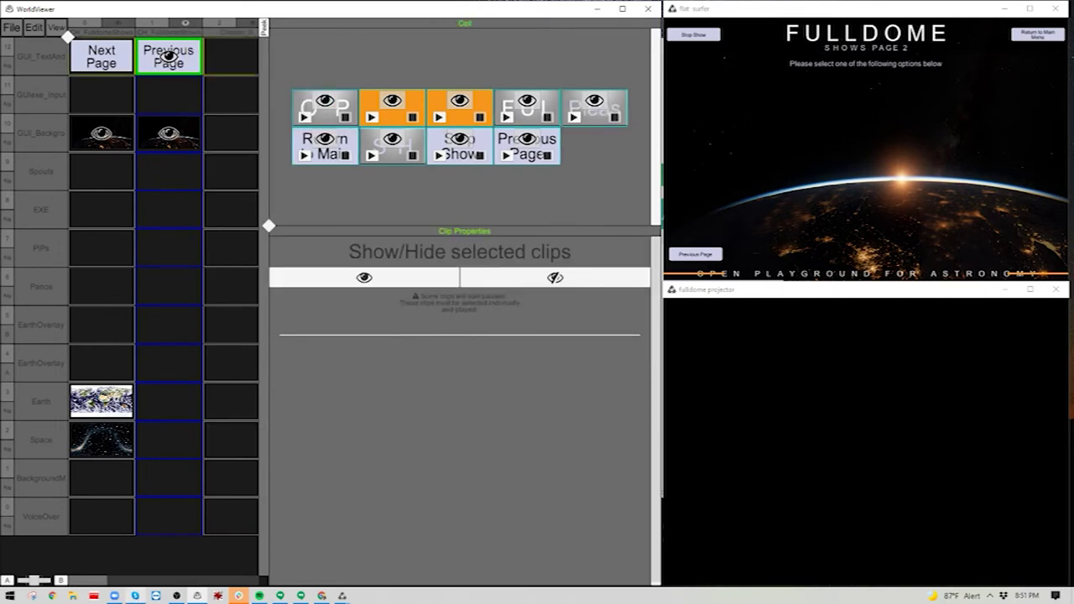
left_click_drag(85, 581, 95, 580)
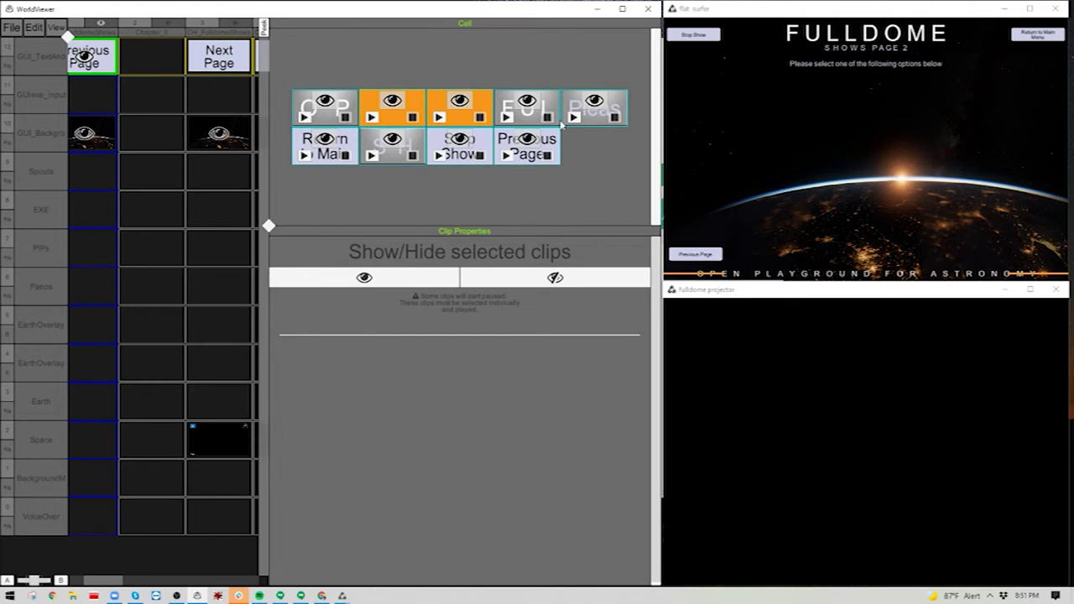
Paste links to GUI_TXT_Footer, GUI_Accent_FooterLeft and GUI_Accent_FooterRight into the new chapter's GUI text cell
left_click(330, 120)
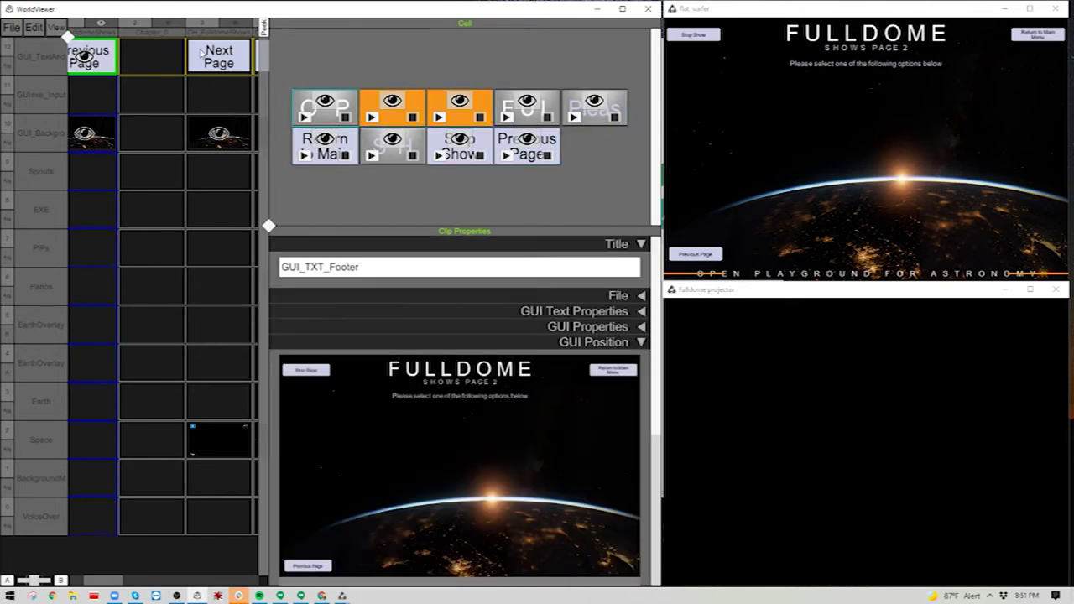
right_click(154, 67)
left_click(209, 93)
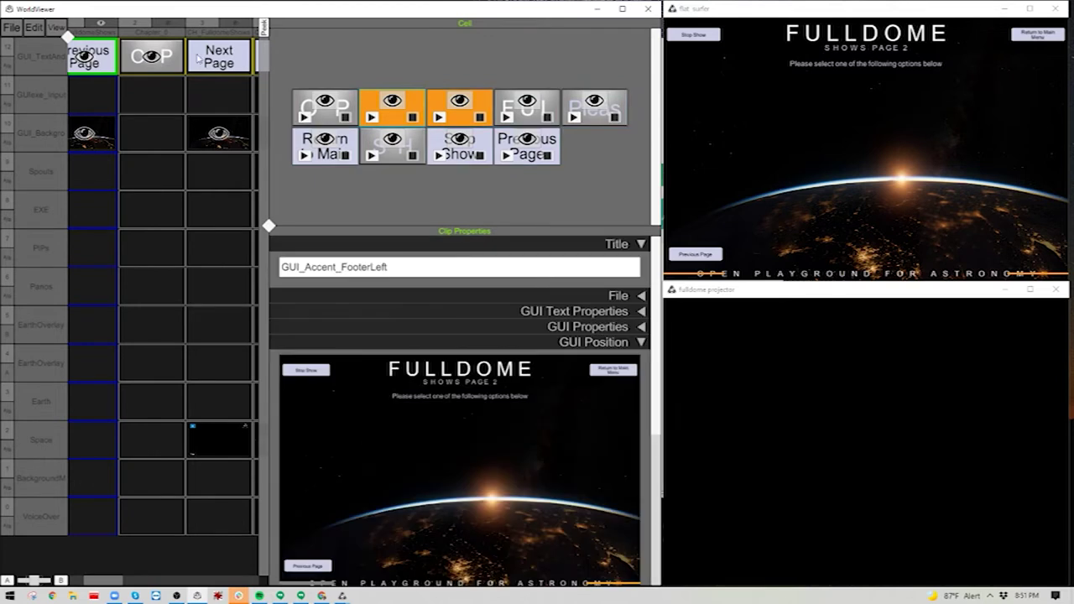
right_click(171, 59)
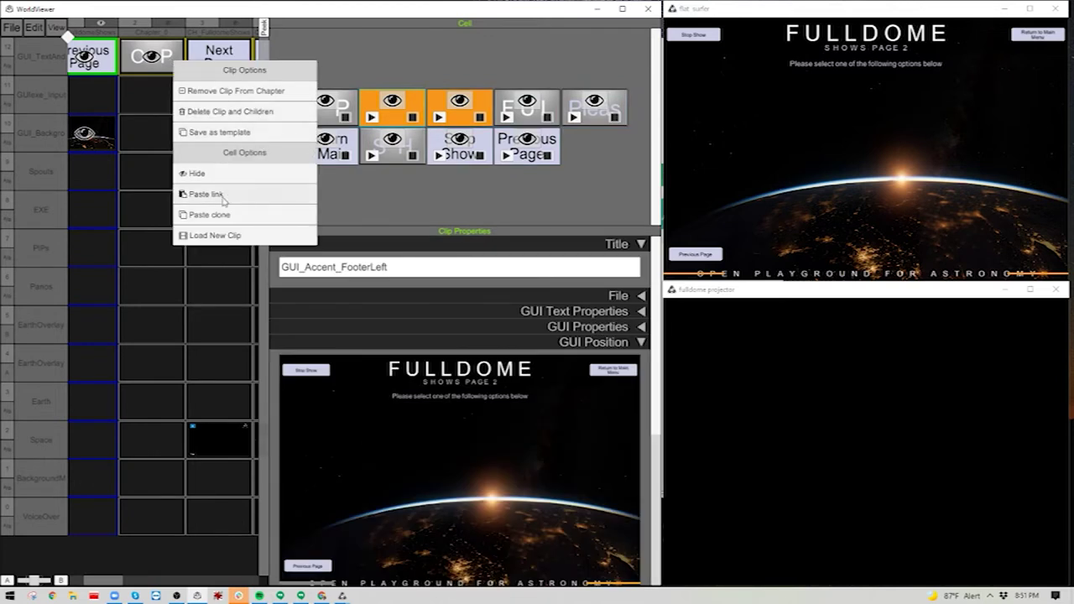
left_click(410, 103)
left_click(474, 128)
right_click(152, 57)
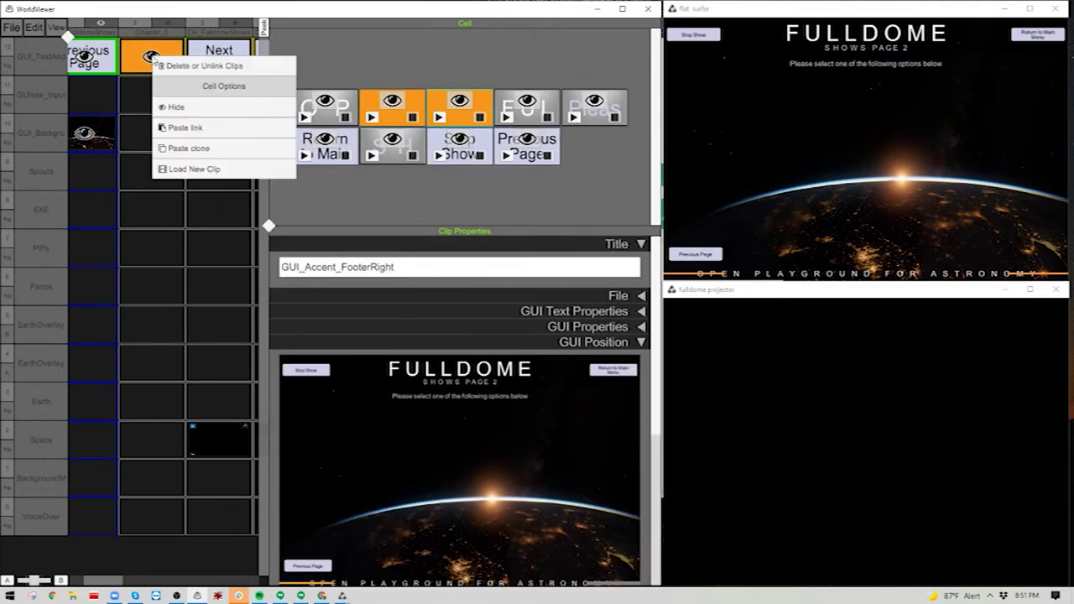
left_click(208, 128)
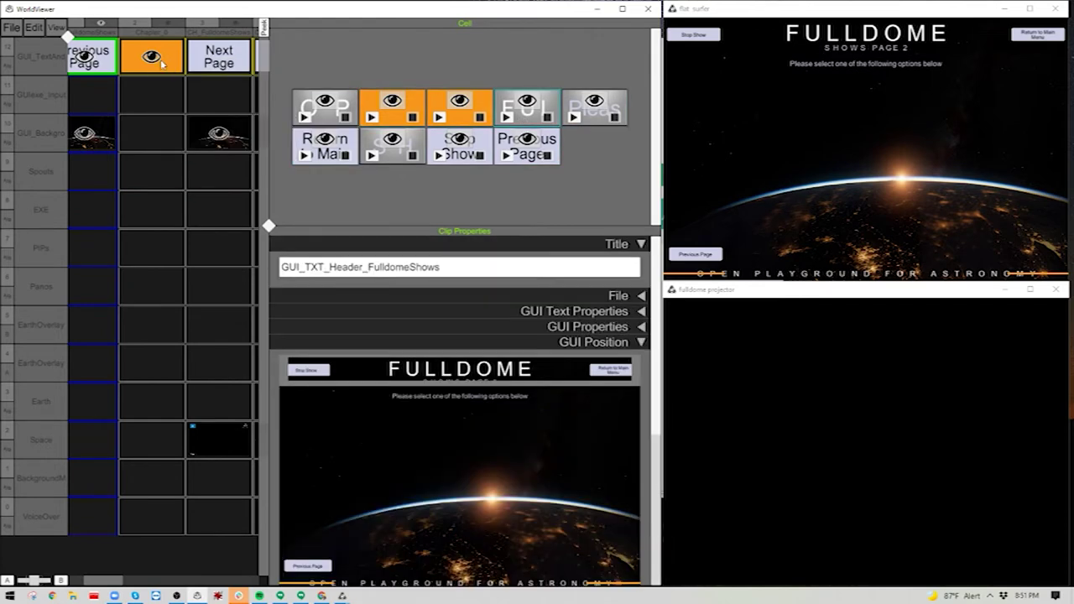
Link GUI_TXT_Header_FulldomeShows, GUI_TXT_Description_FulldomeShows and GUI_BTN_RTMM into the new chapter's GUI text cell
right_click(163, 64)
left_click(206, 135)
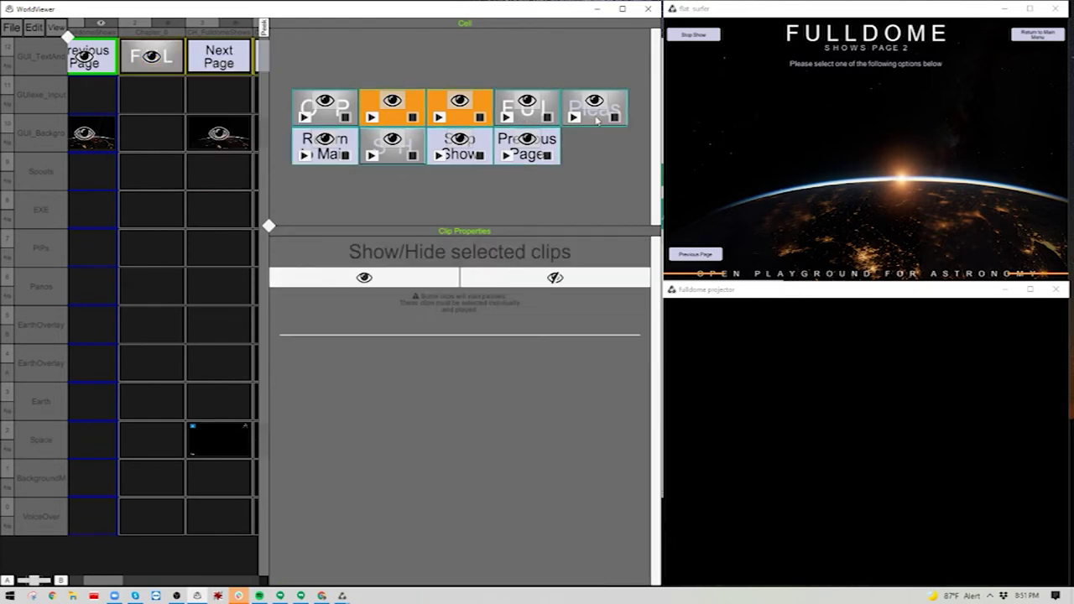
right_click(150, 73)
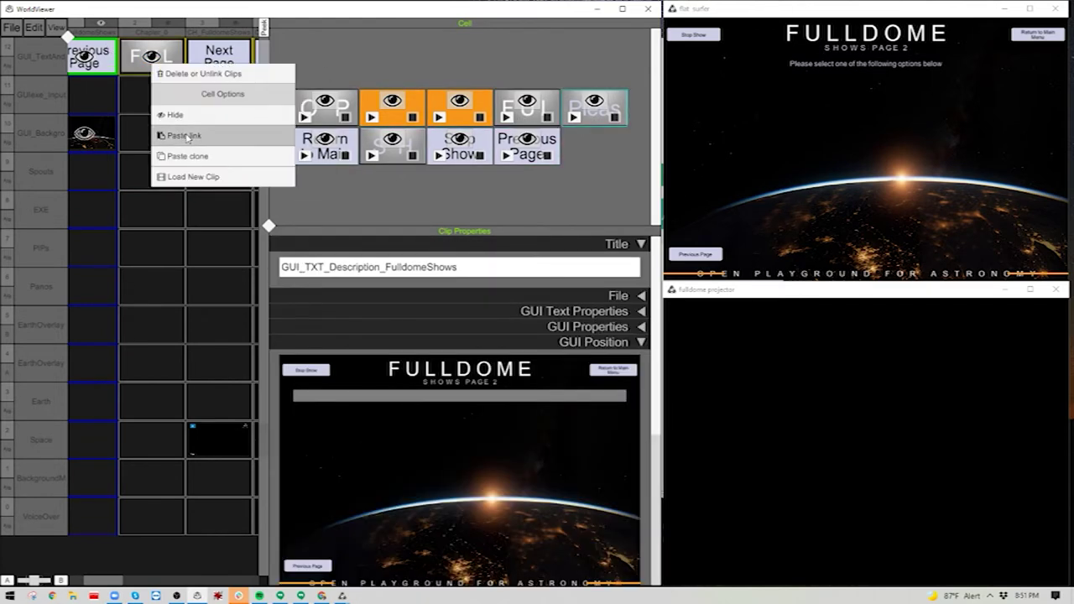
left_click(172, 134)
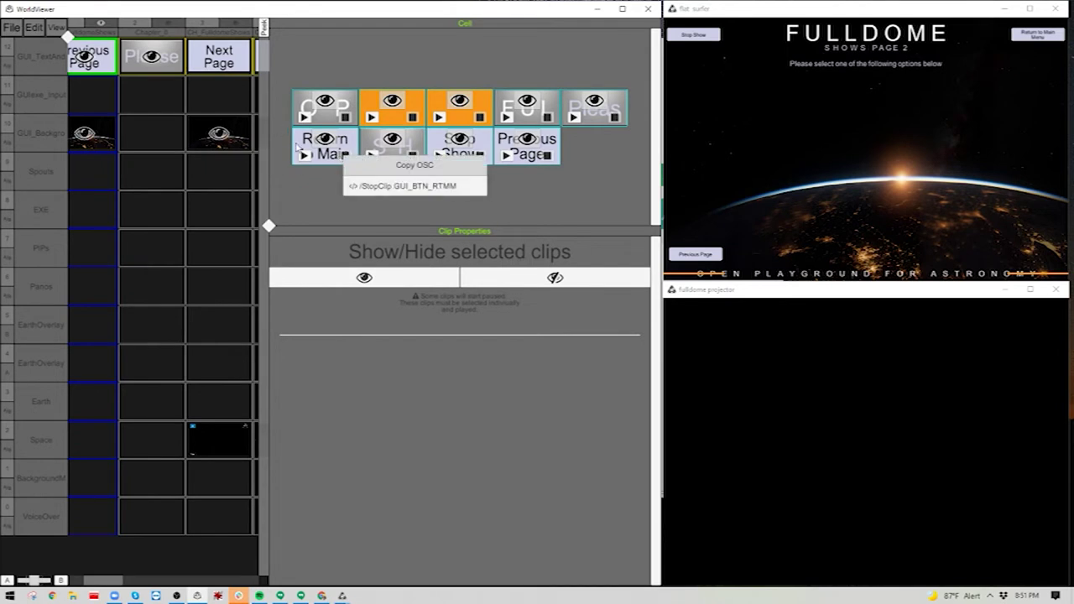
left_click(322, 151)
right_click(138, 59)
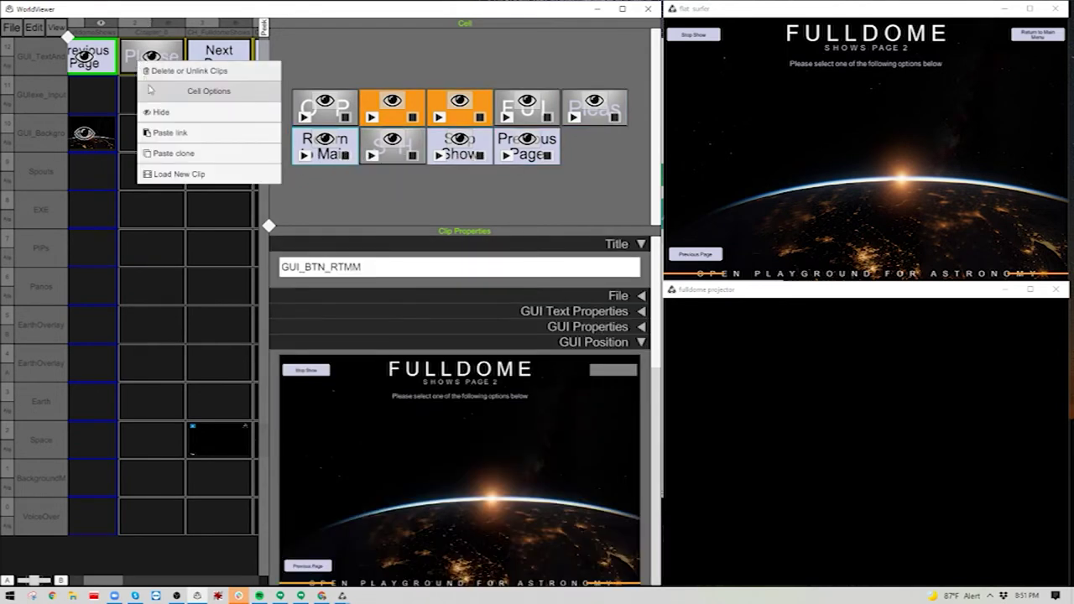
left_click(172, 133)
Paste clones of GUI_TXT_Header_Subtext_FulldomeShows2 and GUI_BTN_StopFDS_1 into the new chapter's GUI text cell
left_click(392, 151)
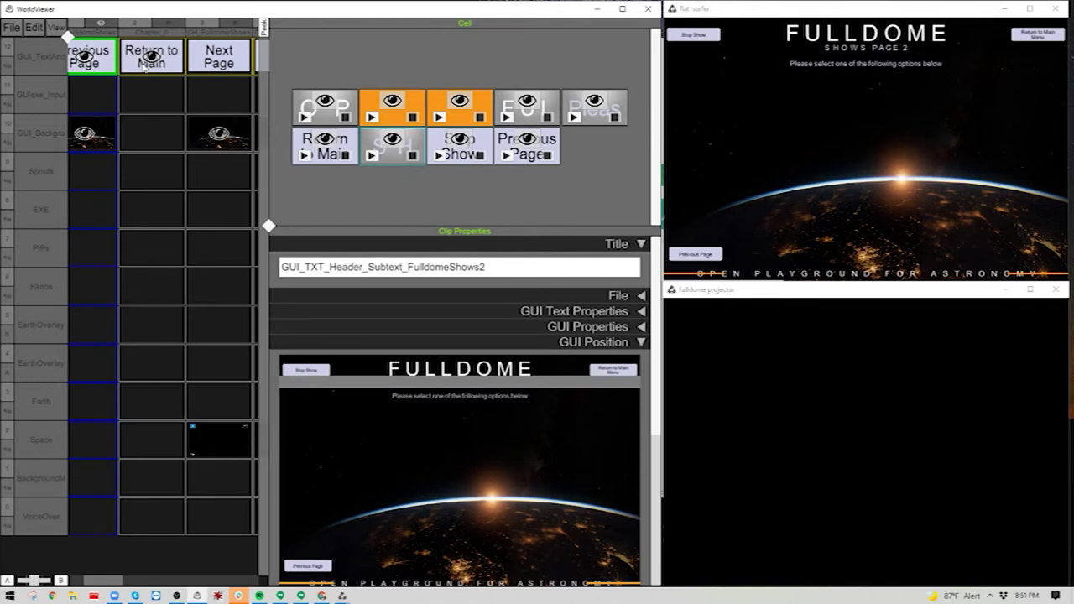
right_click(145, 67)
left_click(194, 160)
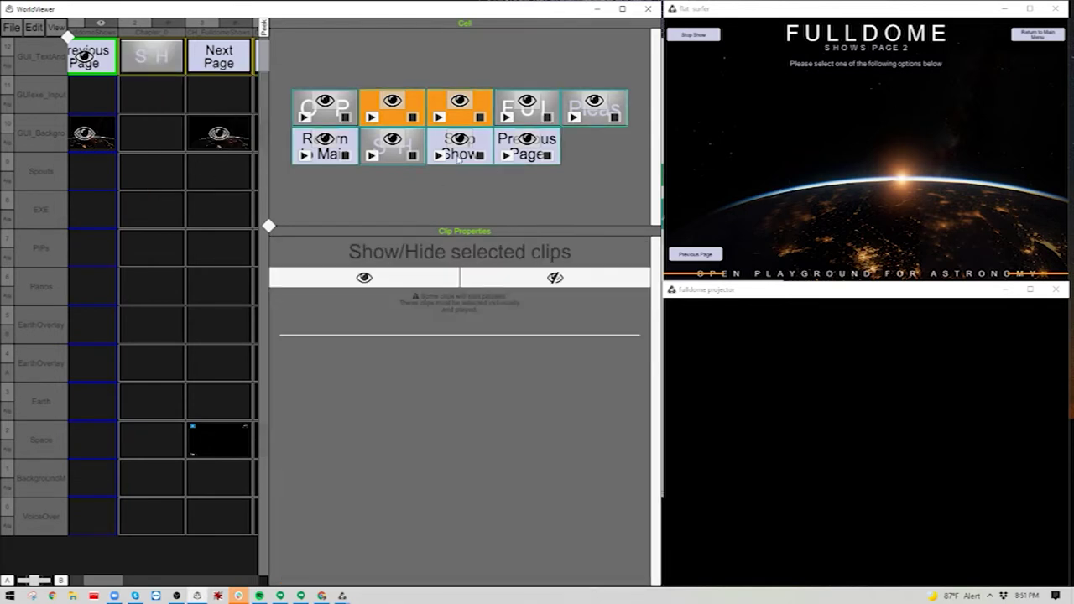
left_click(461, 156)
right_click(149, 63)
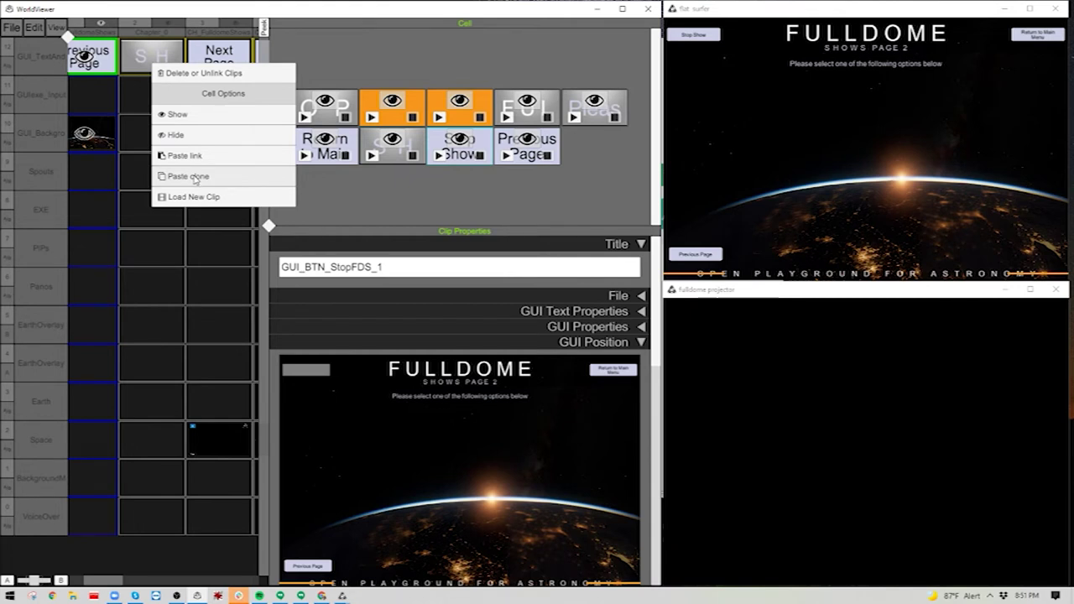
left_click(194, 177)
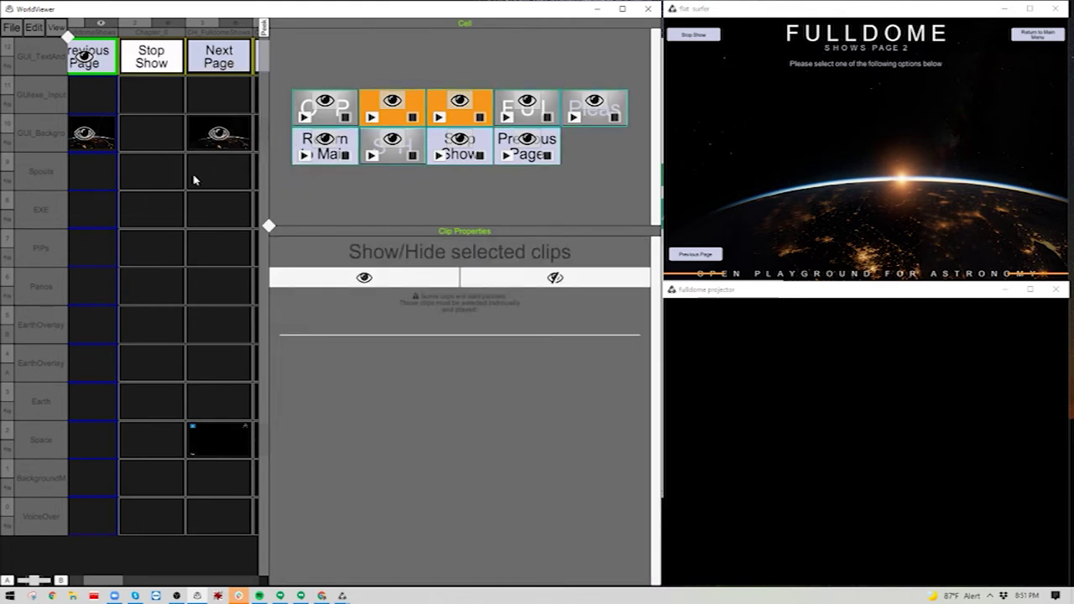
left_click(530, 163)
right_click(168, 77)
left_click(166, 61)
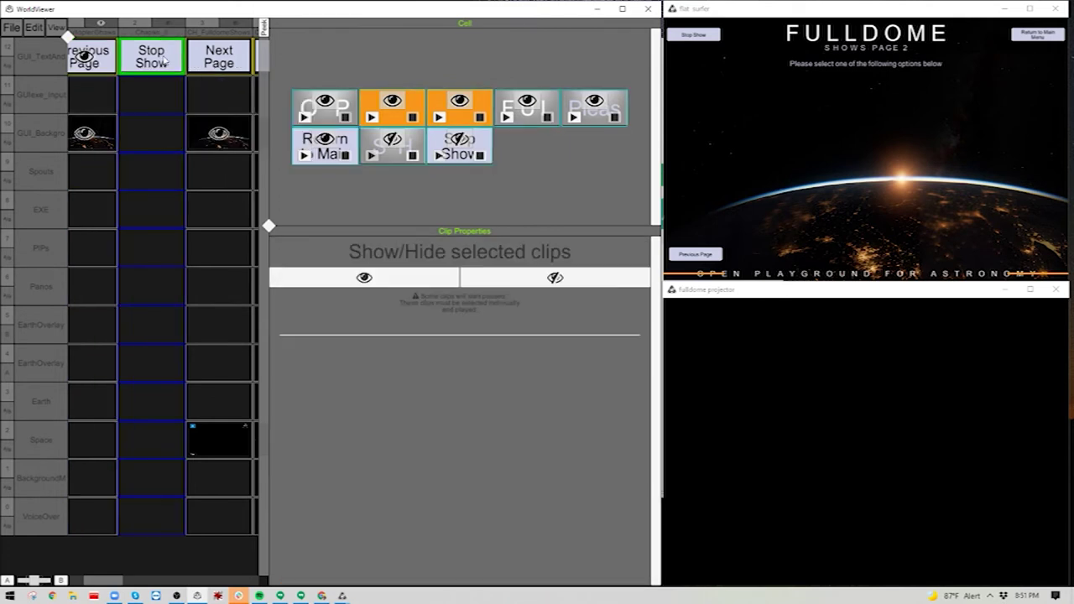
left_click(84, 55)
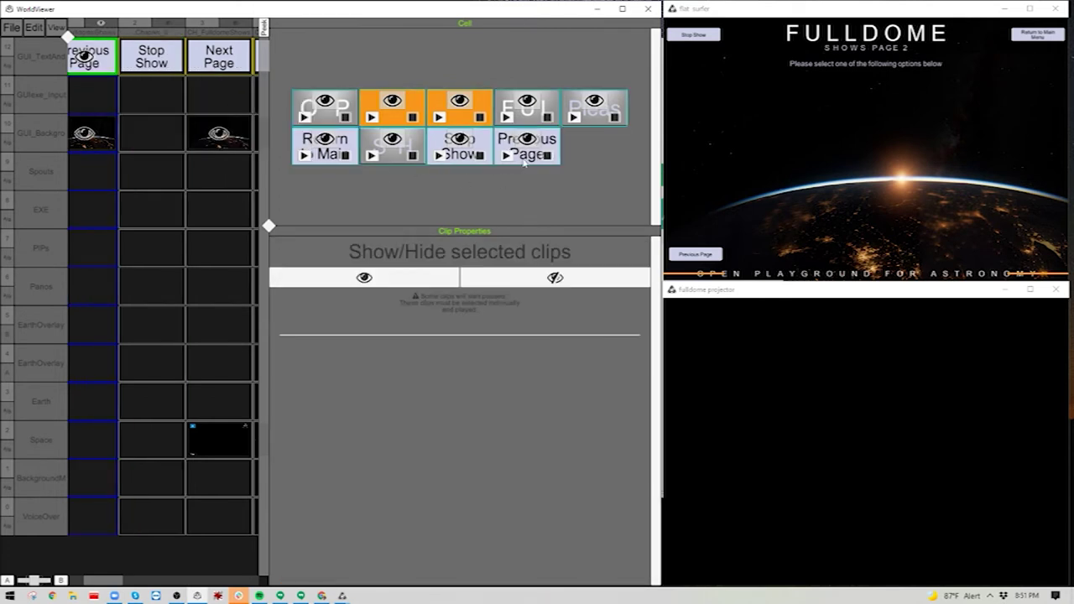
Paste the GUI_BTN_PrevPage button from CH_FulldomeShows2 into the new chapter's GUI text cell
left_click(524, 153)
right_click(162, 64)
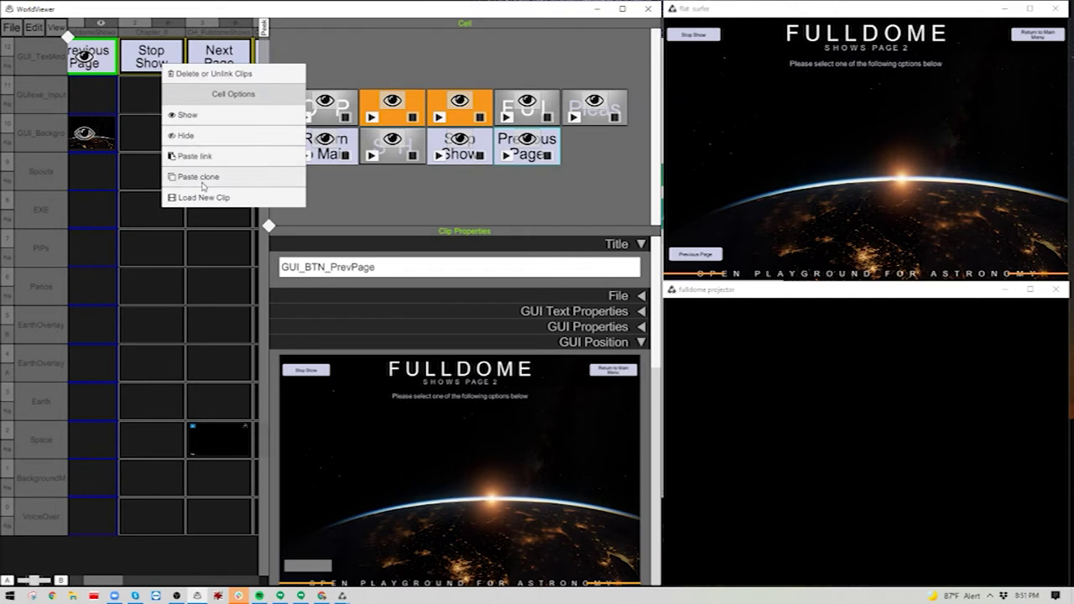
left_click(199, 162)
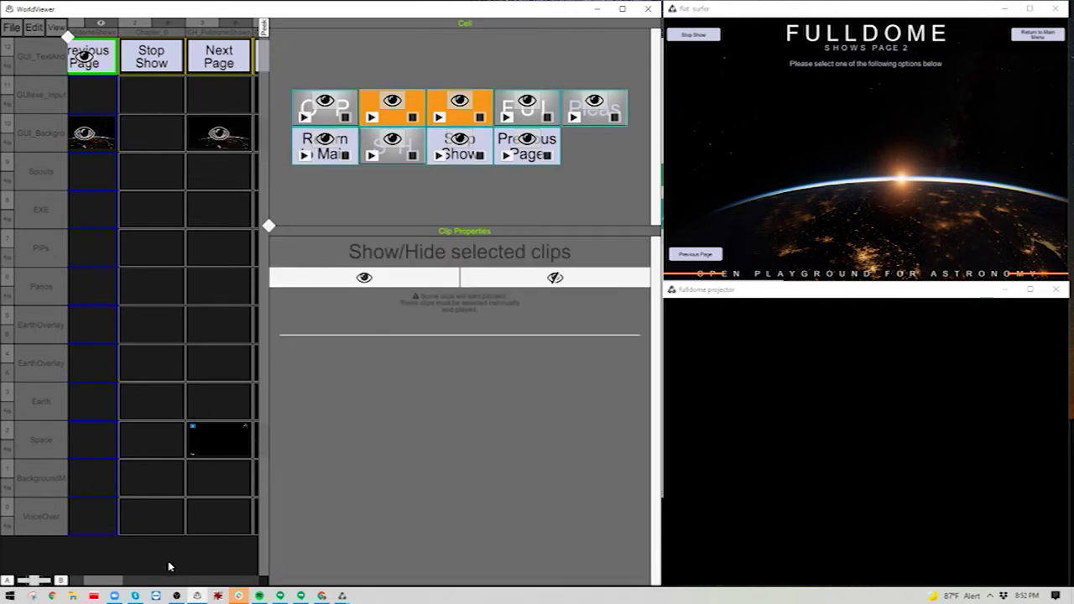
Link the GUI_BTN_NextPage button from the first Fulldome Shows chapter into the page 2 chapter's GUI text cell
left_click_drag(99, 580, 61, 581)
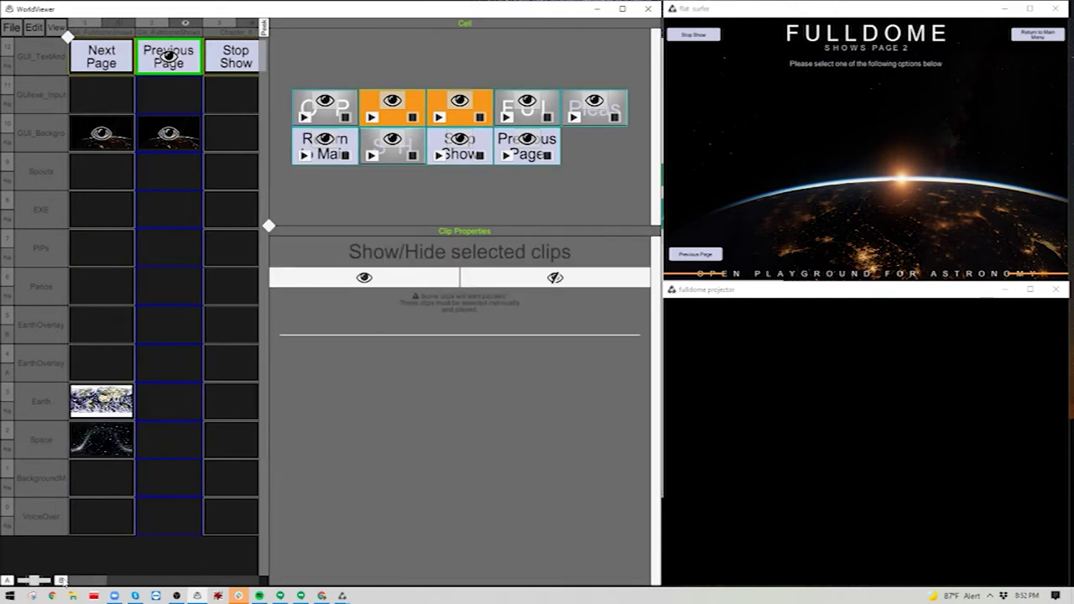
left_click(128, 52)
left_click(329, 211)
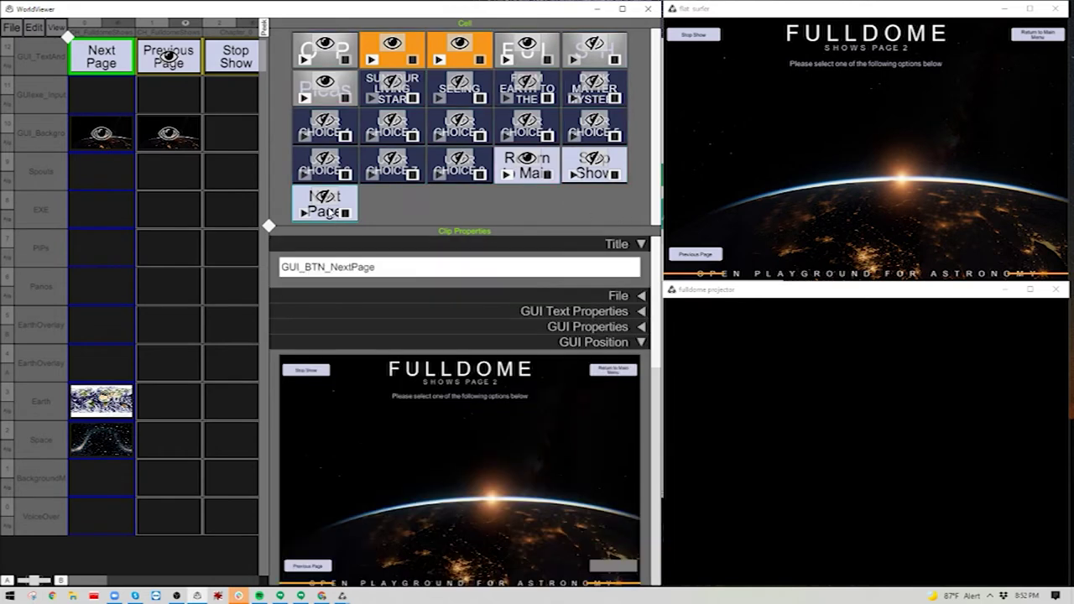
right_click(186, 72)
left_click(220, 141)
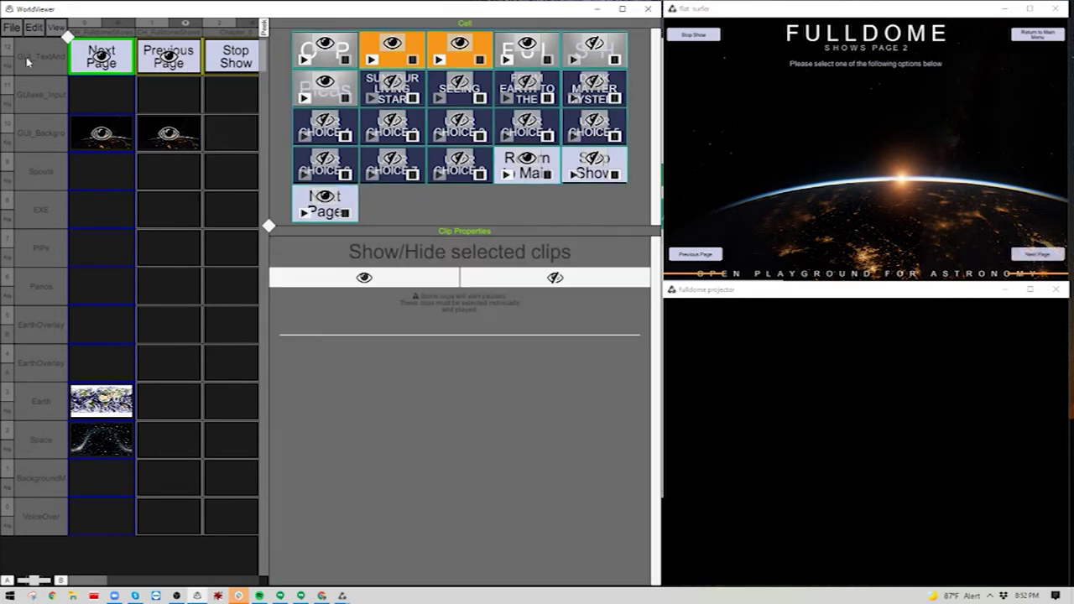
Test the page navigation by going forward from Shows Page 2, then back through the pages to Shows Page 1
left_click(1035, 254)
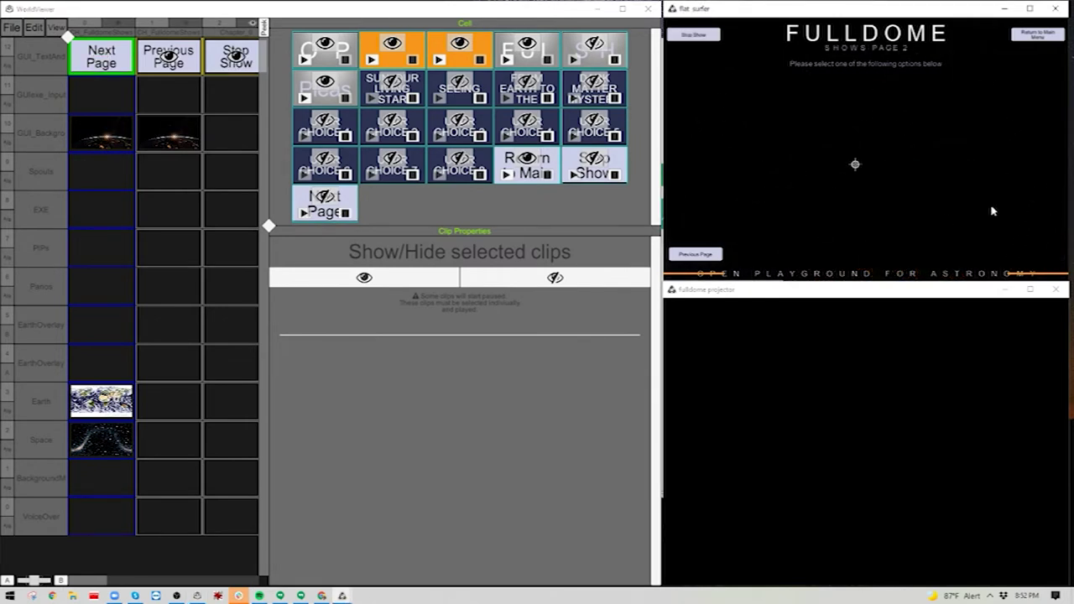
left_click(712, 255)
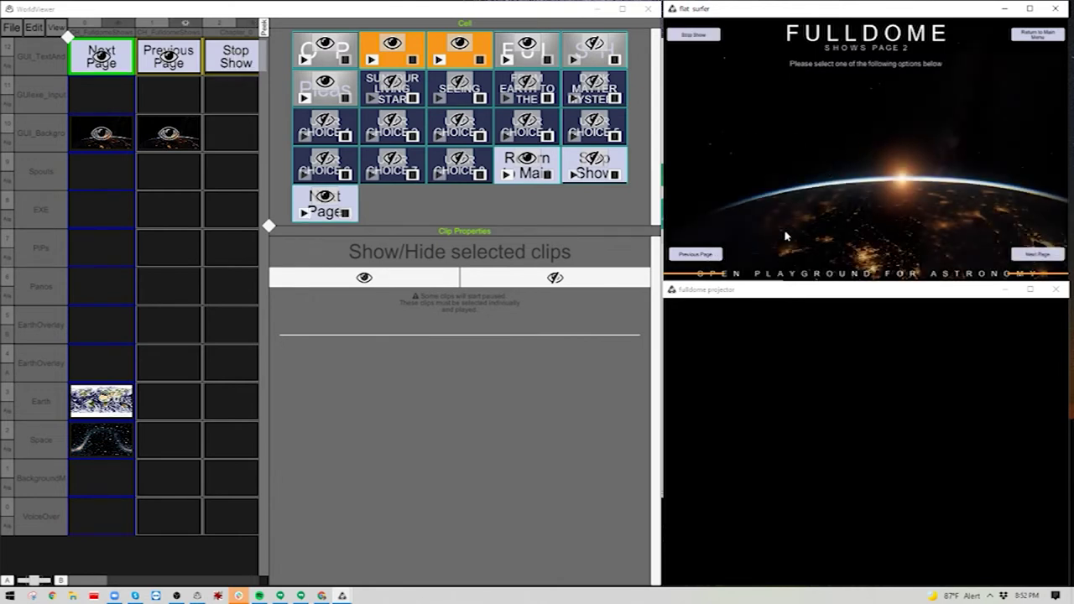
left_click(703, 256)
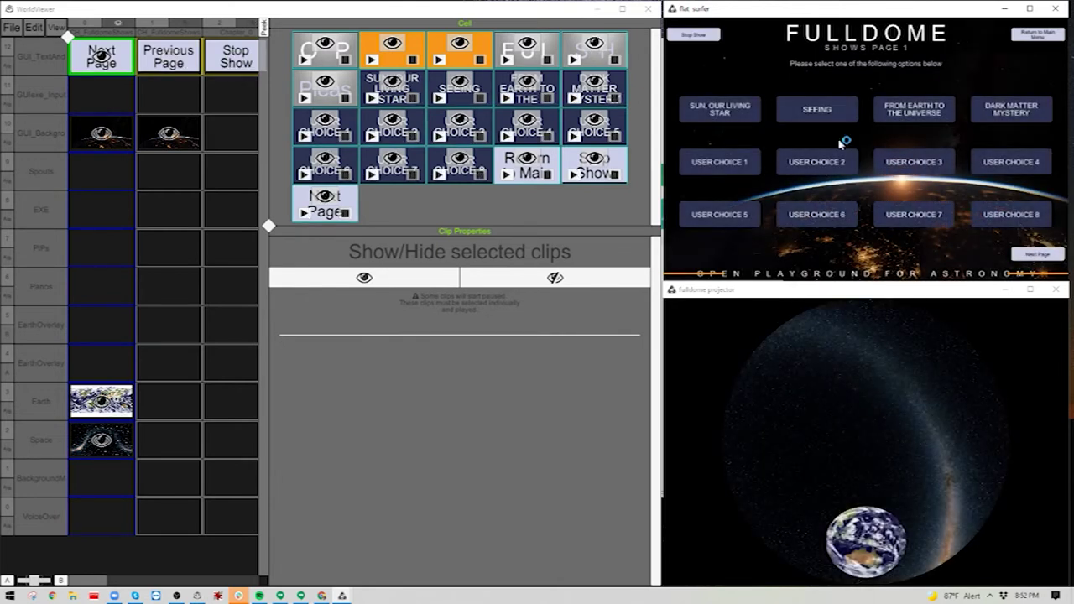
Rename the cloned header subtext clip in the new chapter as GUI_TXT_Header_Subtext_FulldomeShows3
left_click(238, 58)
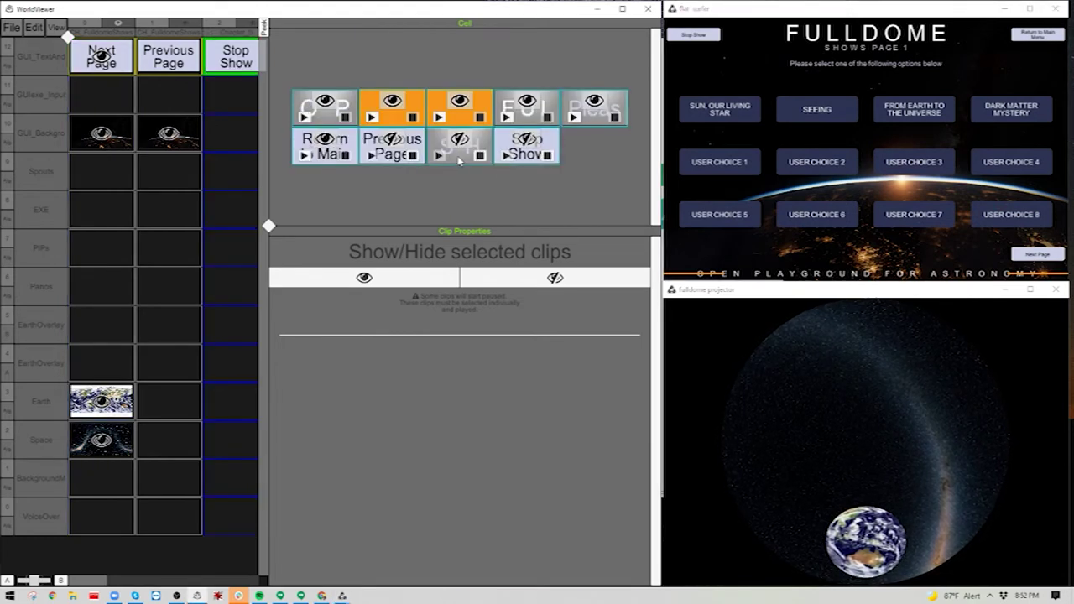
left_click(459, 159)
left_click(508, 277)
left_click_drag(508, 273, 481, 270)
type("3")
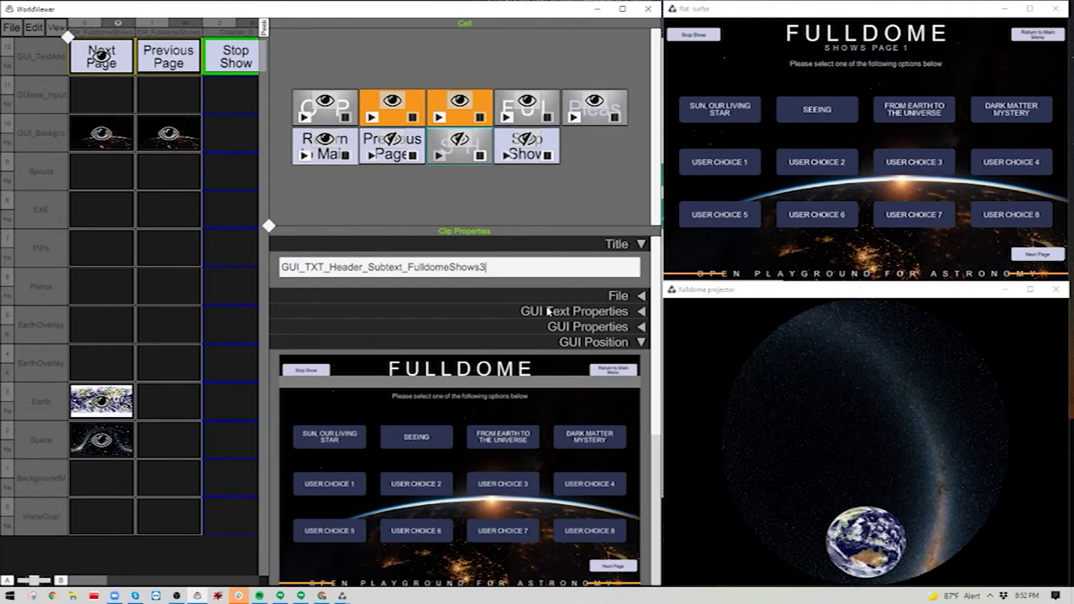
Change the cloned header subtext's displayed text to "S H O W S P A G E 3"
left_click(610, 311)
left_click(422, 360)
left_click_drag(422, 360, 400, 362)
type("3")
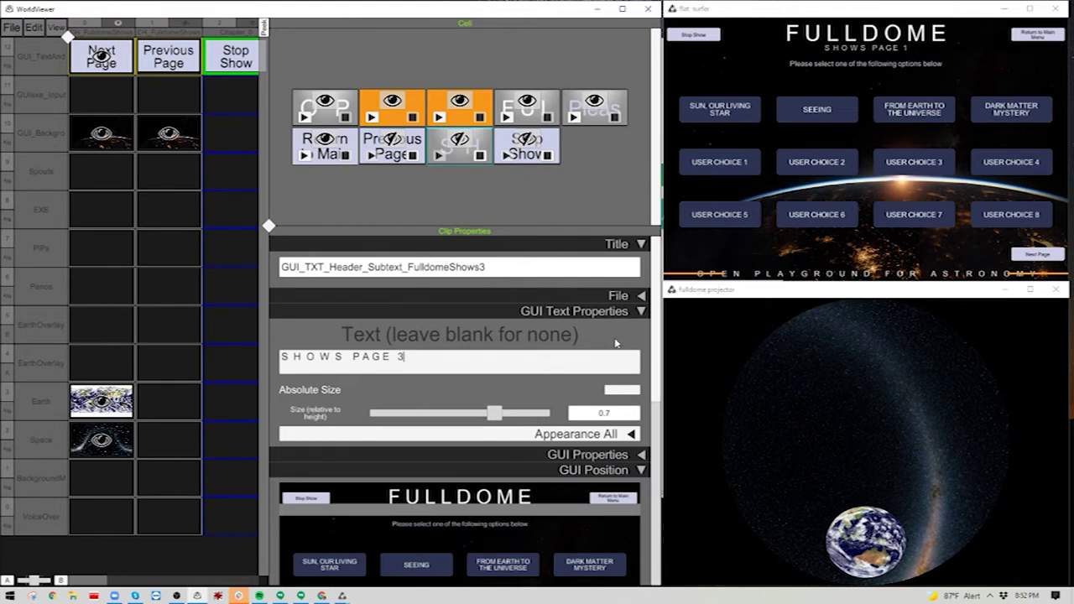
left_click(635, 315)
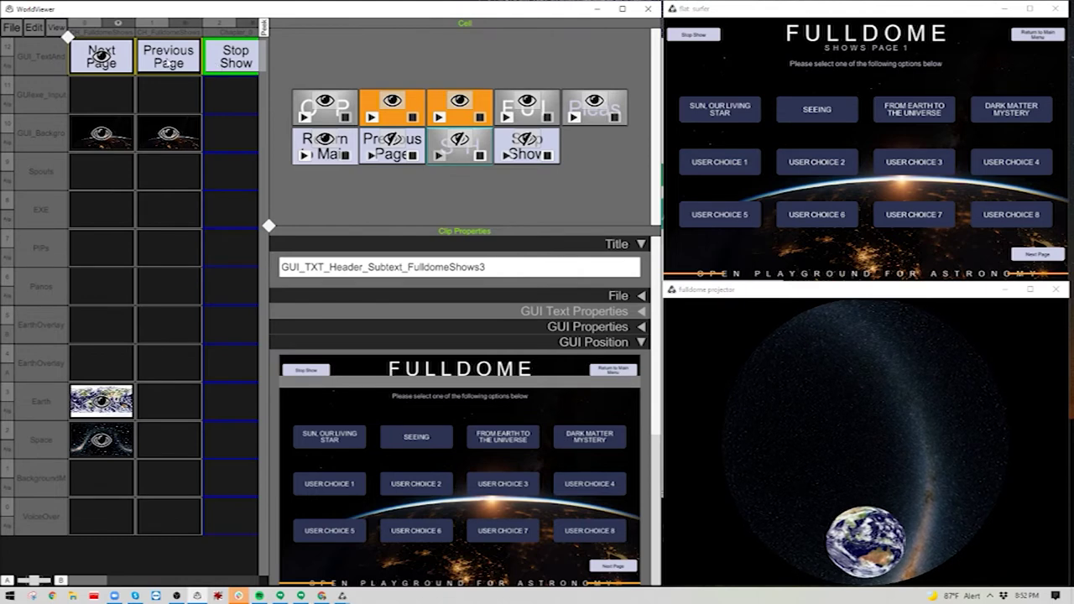
Link GUI_Background_FulldomeShows from the page 2 chapter into the new chapter's GUI background cell
left_click(159, 134)
right_click(232, 139)
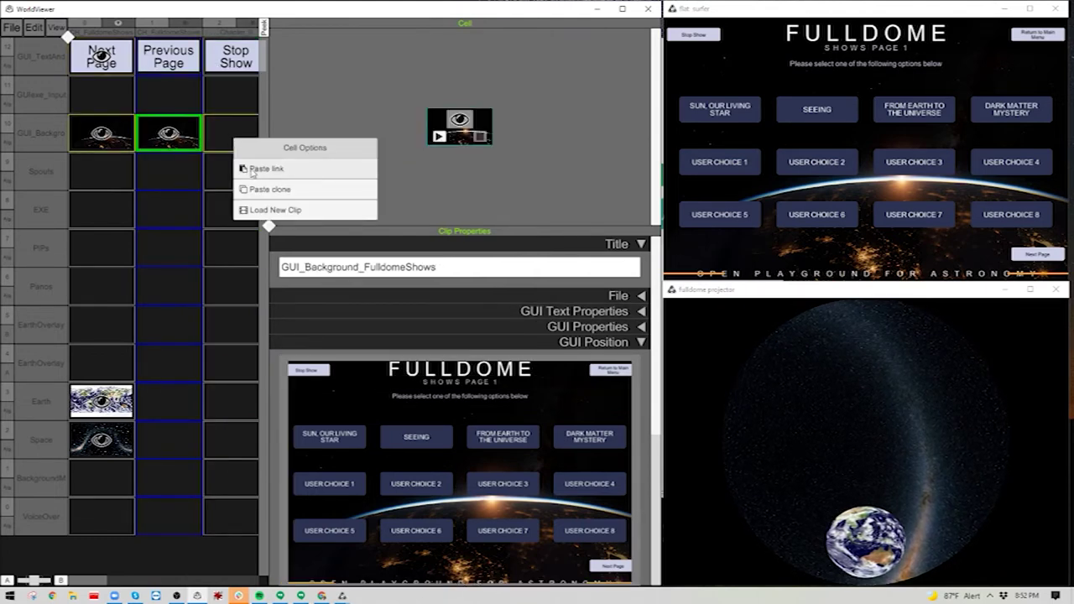
Paste the fulldome shows background clip as a link into the third chapter's GUI background cell
left_click(251, 167)
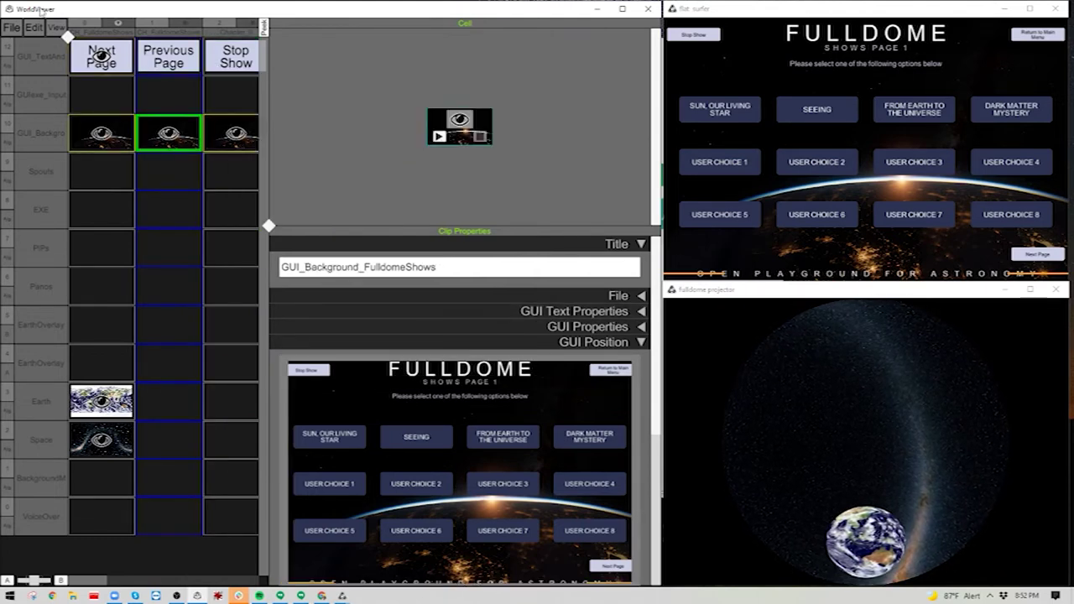
Save the composition as a new file named OpenPlayground-Astronomy_FulldomeShows_3pg.wv2 in the Compositions folder
left_click(15, 28)
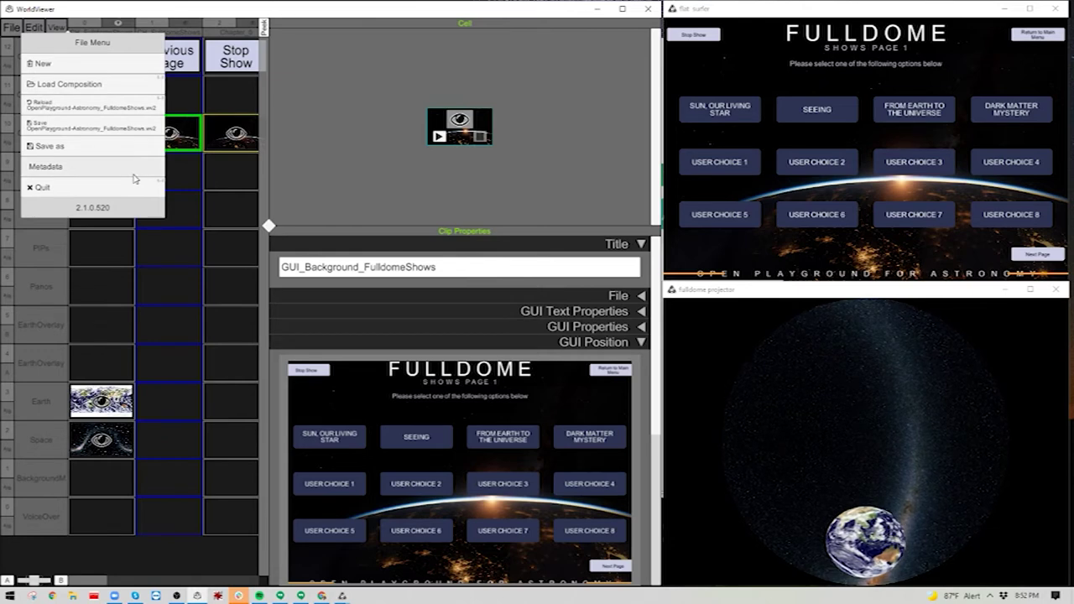
left_click(50, 147)
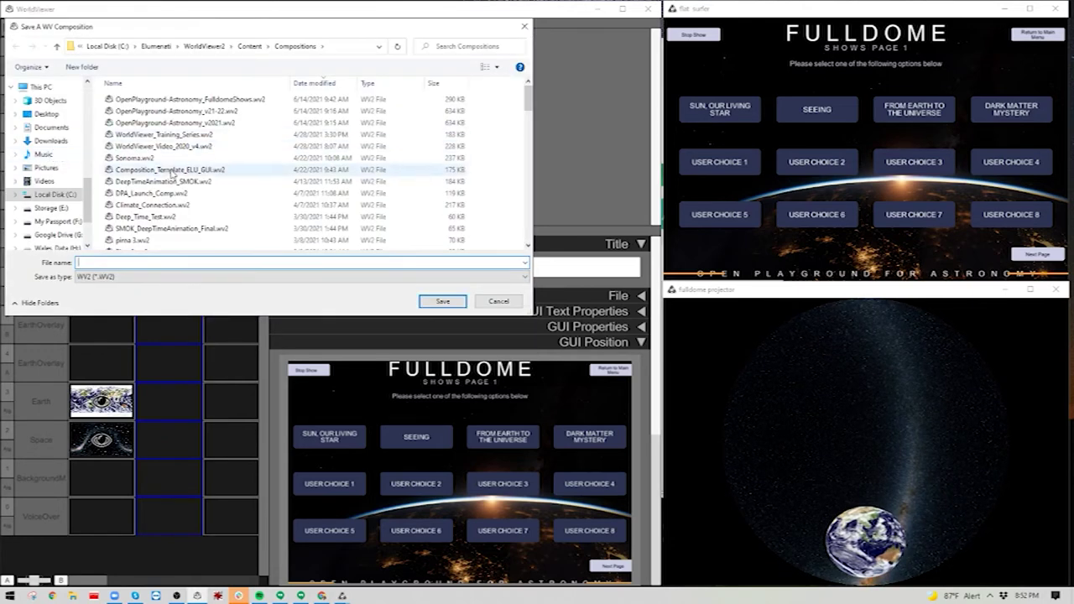
left_click(191, 99)
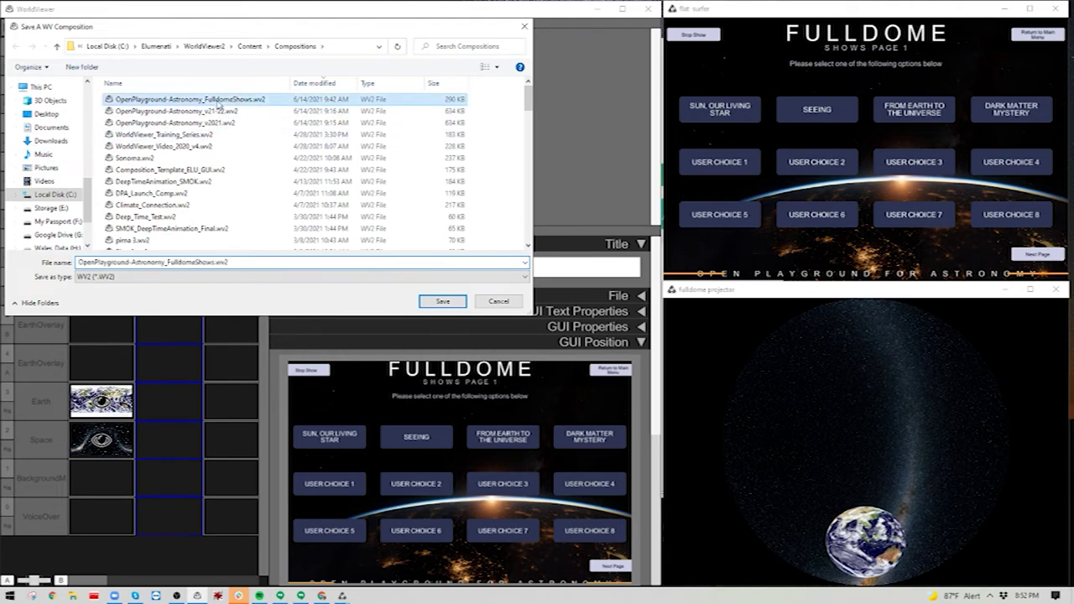
left_click_drag(132, 262, 232, 311)
left_click(211, 262)
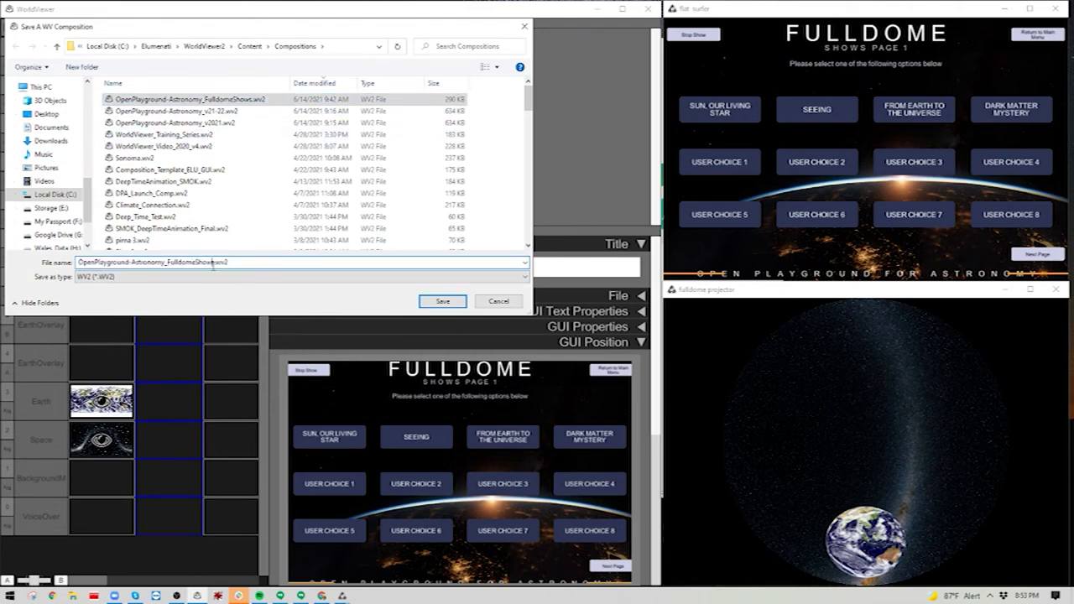
type("_")
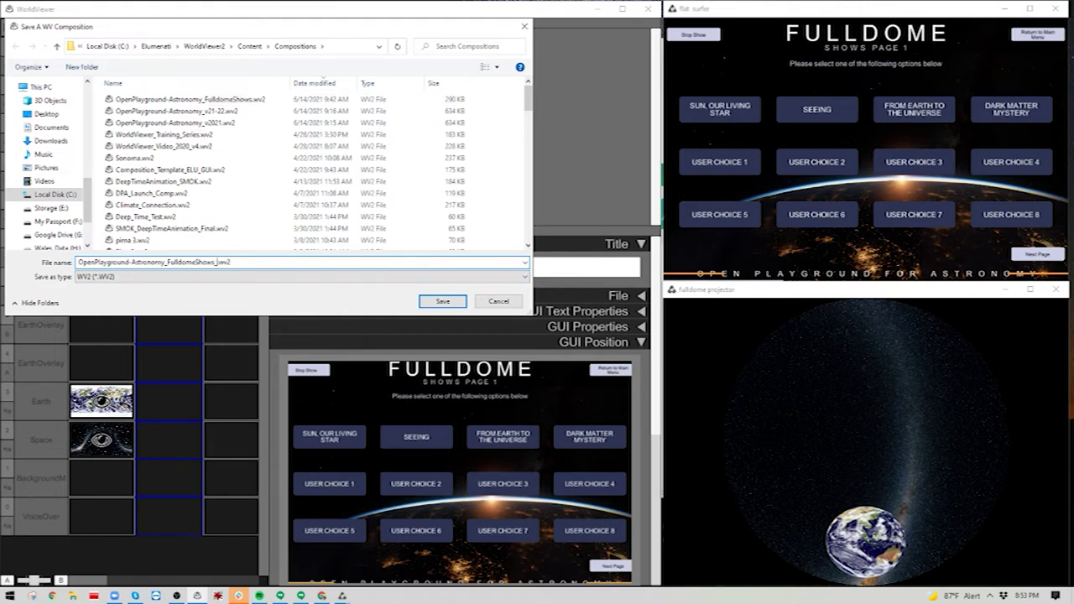
type("3pg")
left_click(443, 301)
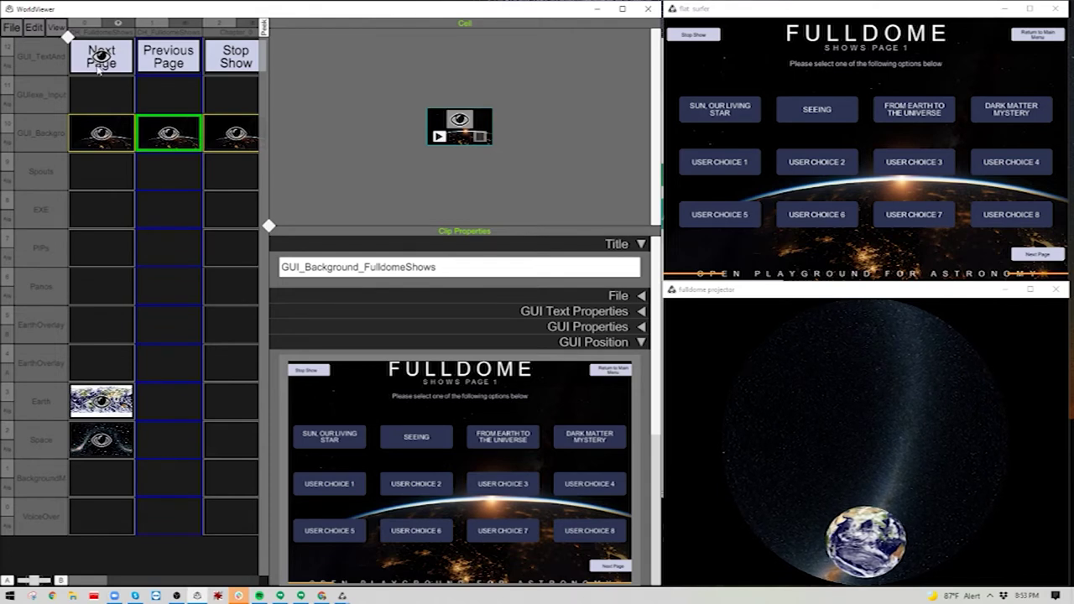
Clone the Sun, Our Living Star and Seeing button clips from the first chapter into the second chapter's GUI text cell
left_click(126, 71)
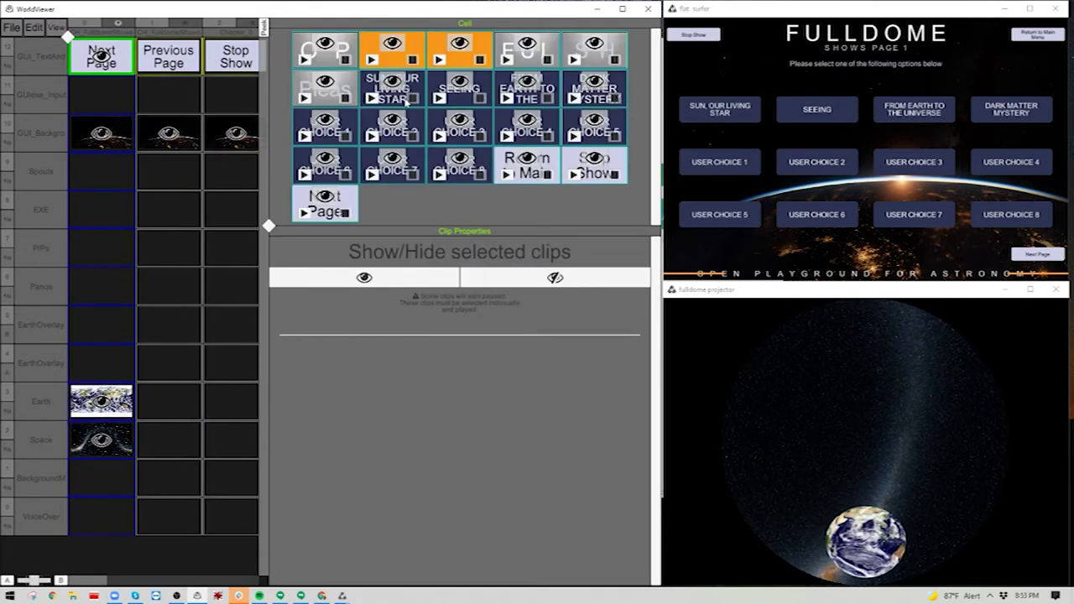
left_click(399, 101)
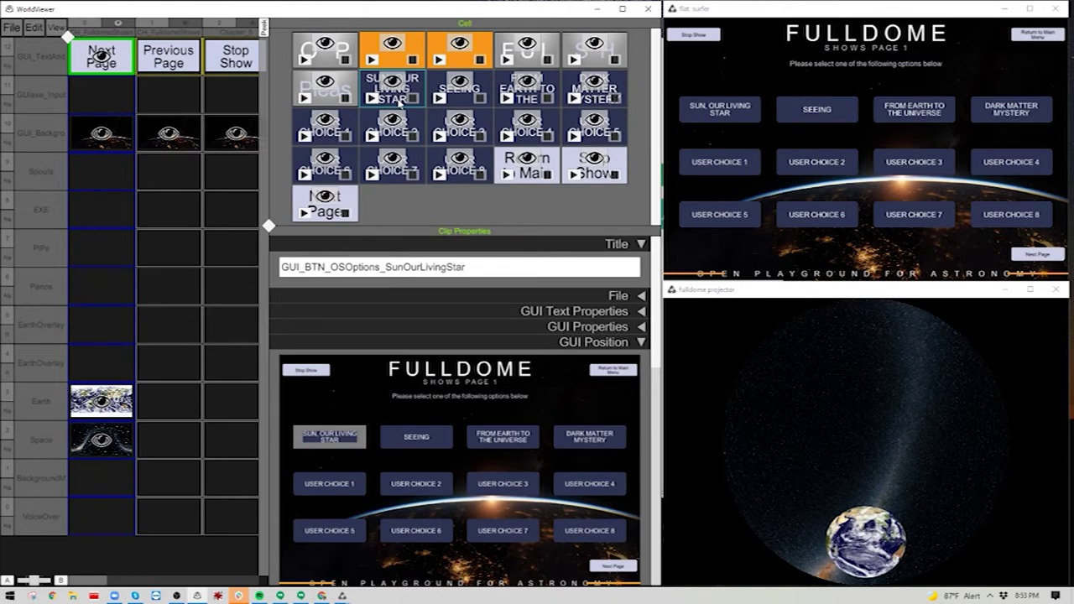
right_click(171, 68)
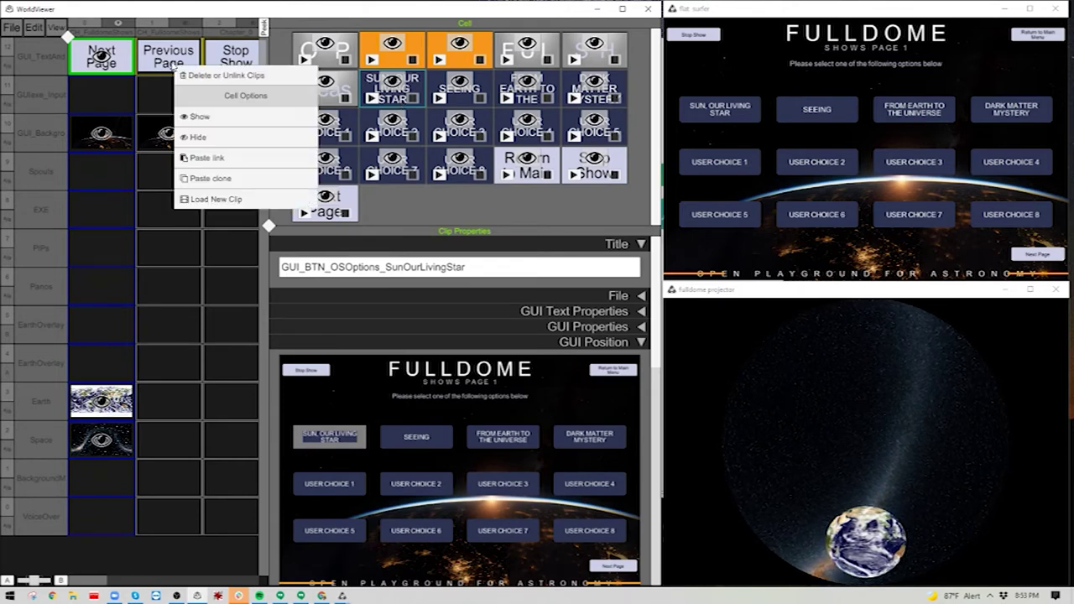
left_click(222, 179)
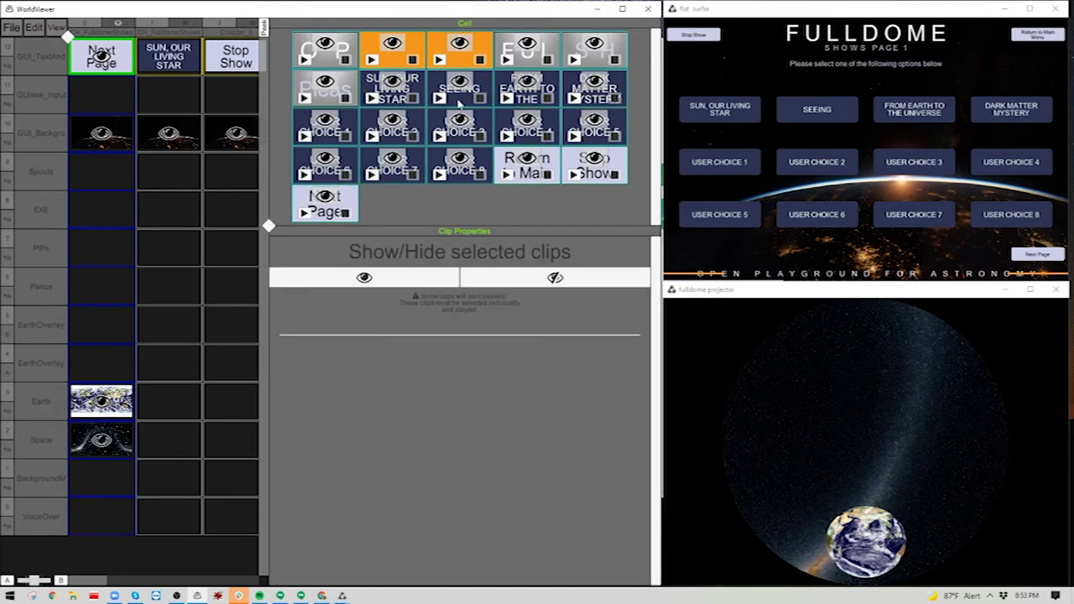
right_click(179, 65)
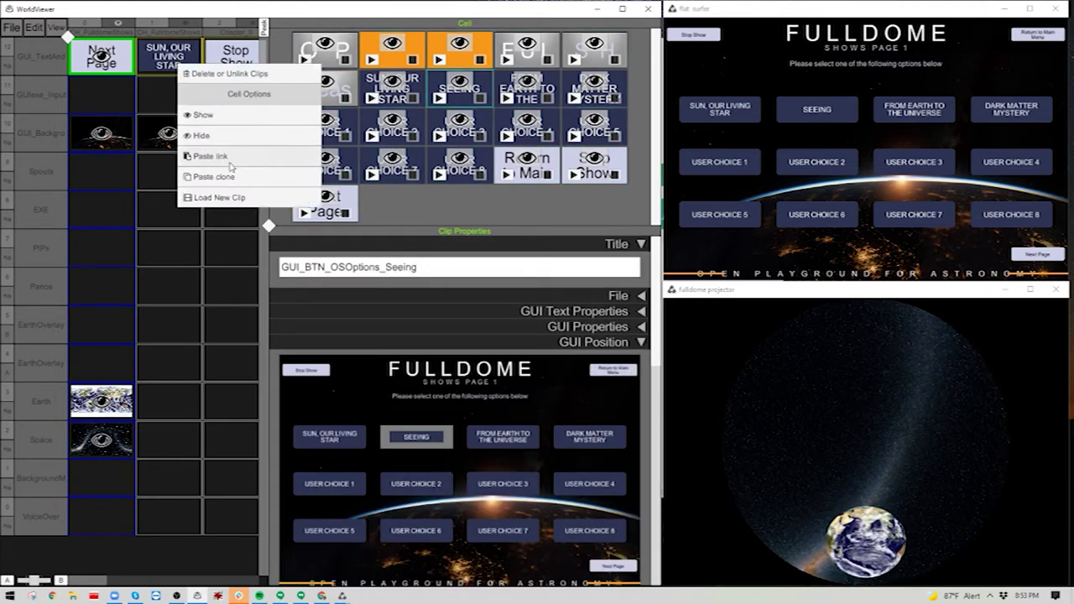
left_click(225, 183)
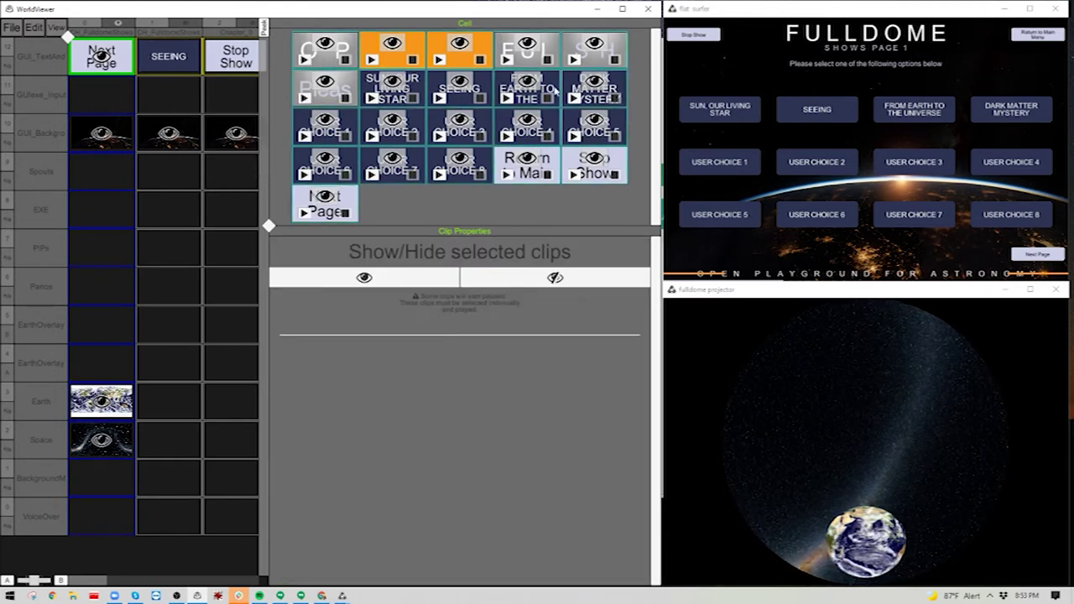
Clone From Earth to the Universe and the remaining show buttons through User Choice 8 into the second chapter's GUI text cell
left_click(528, 94)
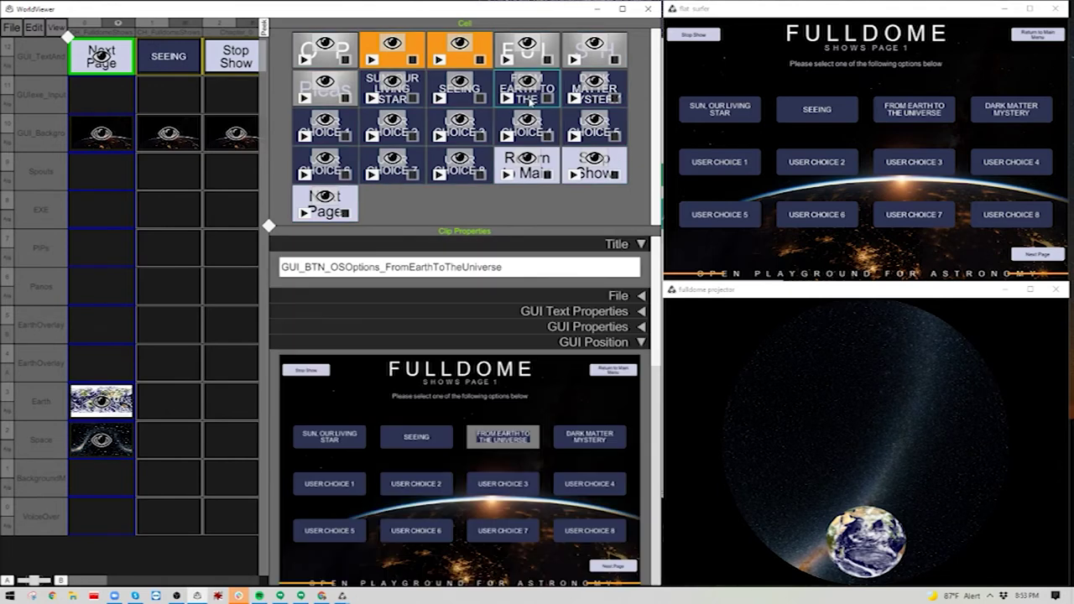
right_click(164, 71)
left_click(200, 183)
left_click(165, 69)
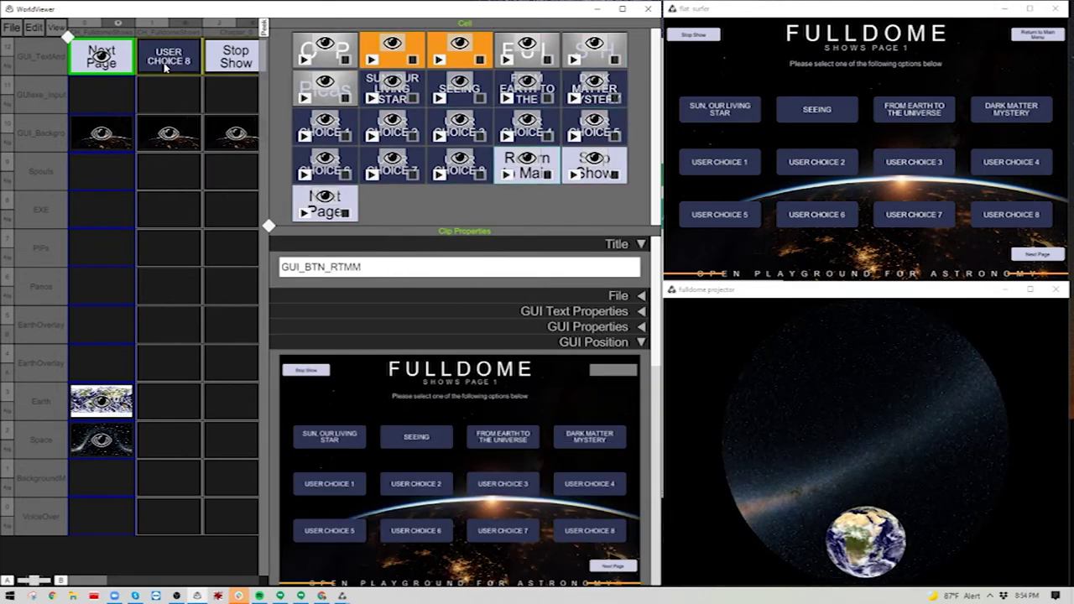
Activate the second chapter and retitle its cloned Sun, Our Living Star clip GUI_BTN_OSOptionsUSERCHOICE9
left_click(186, 27)
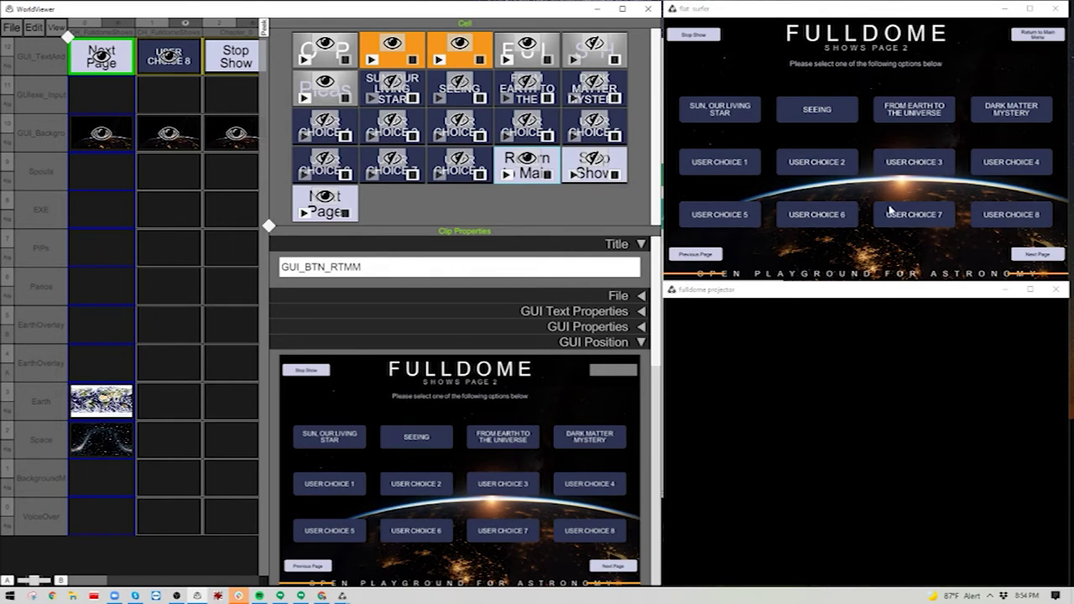
left_click(193, 70)
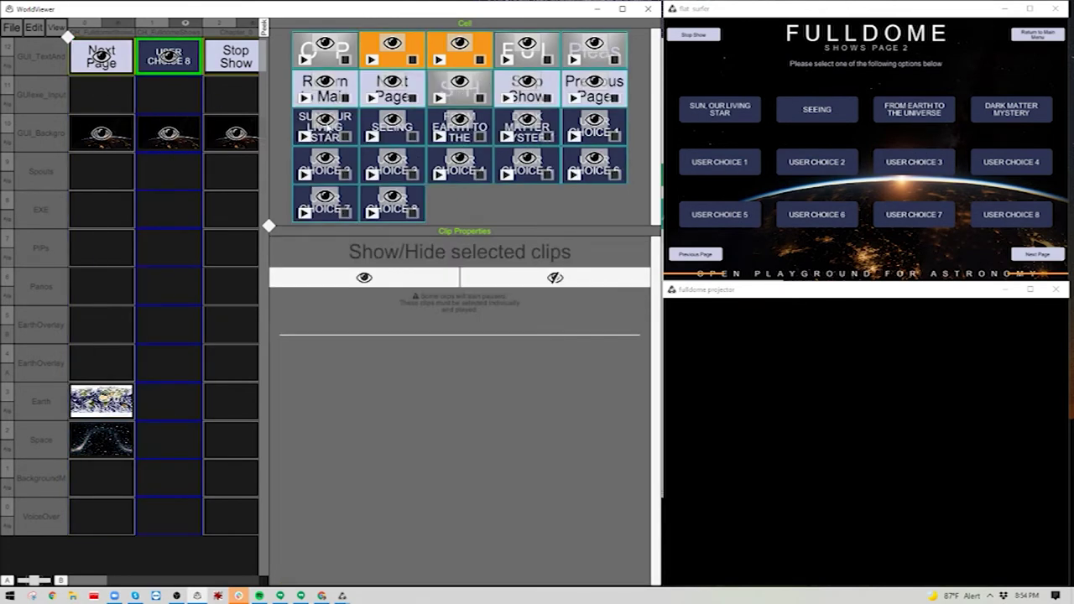
left_click(325, 139)
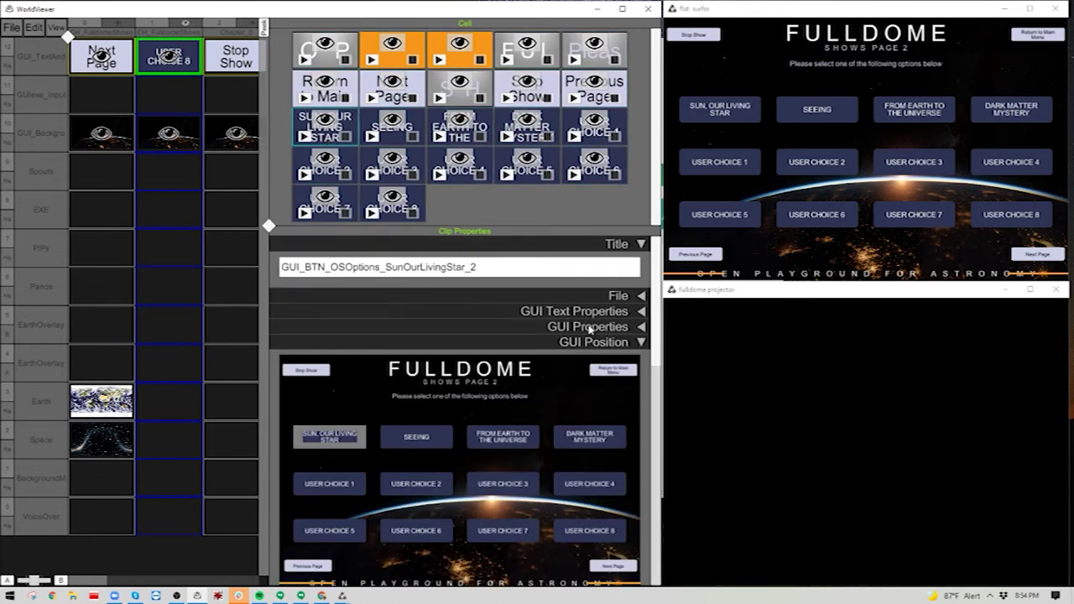
left_click_drag(477, 267, 382, 266)
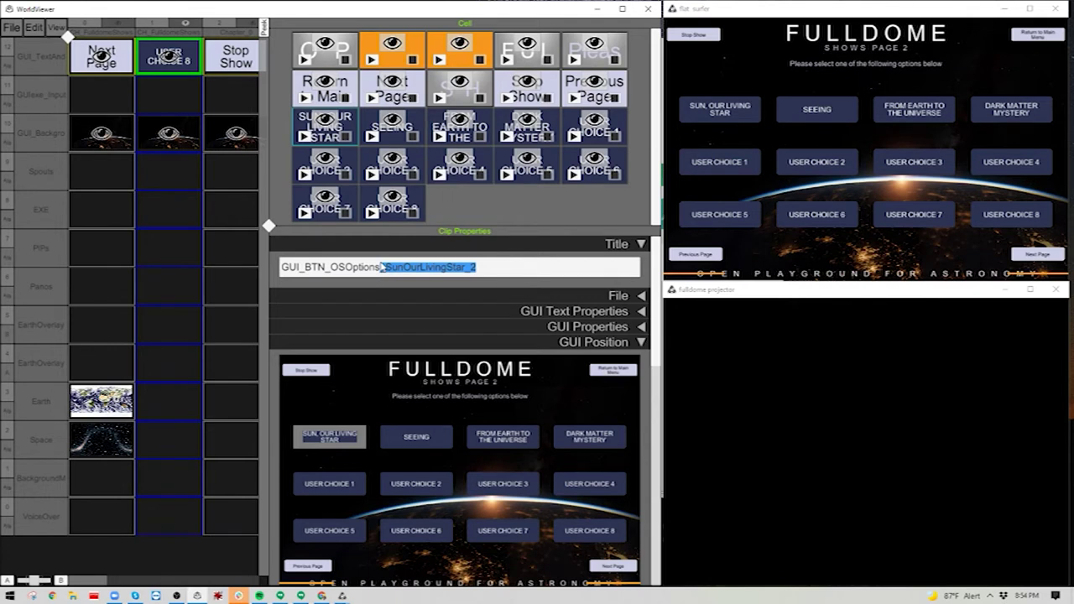
type("_USERCHOICE9")
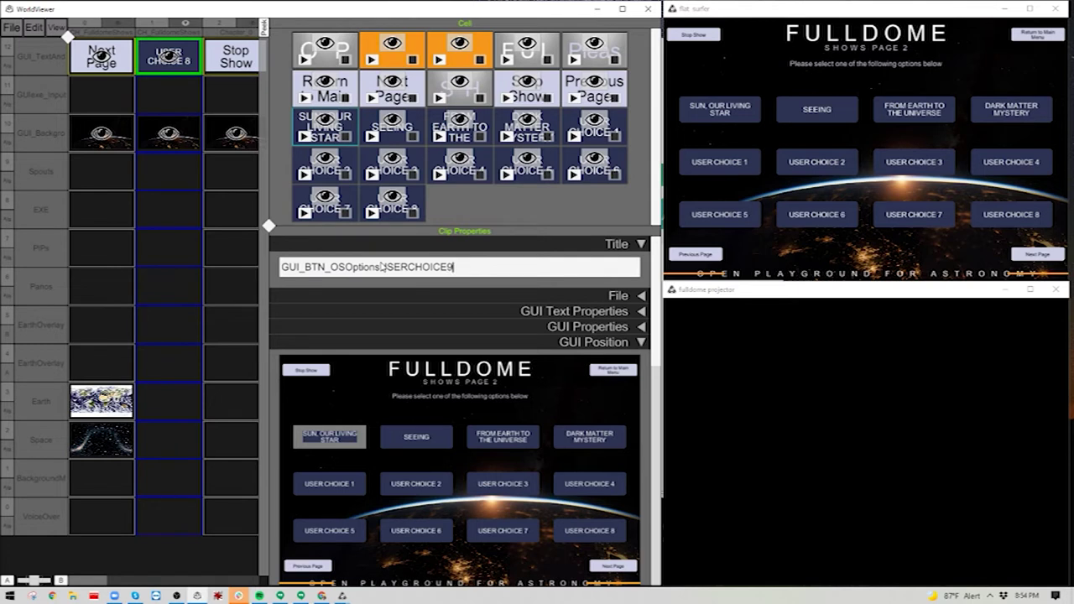
Reuse the new title's base to retitle the cloned Seeing clip GUI_BTN_OSOptionsUSERCHOICE10
left_click_drag(447, 266, 273, 273)
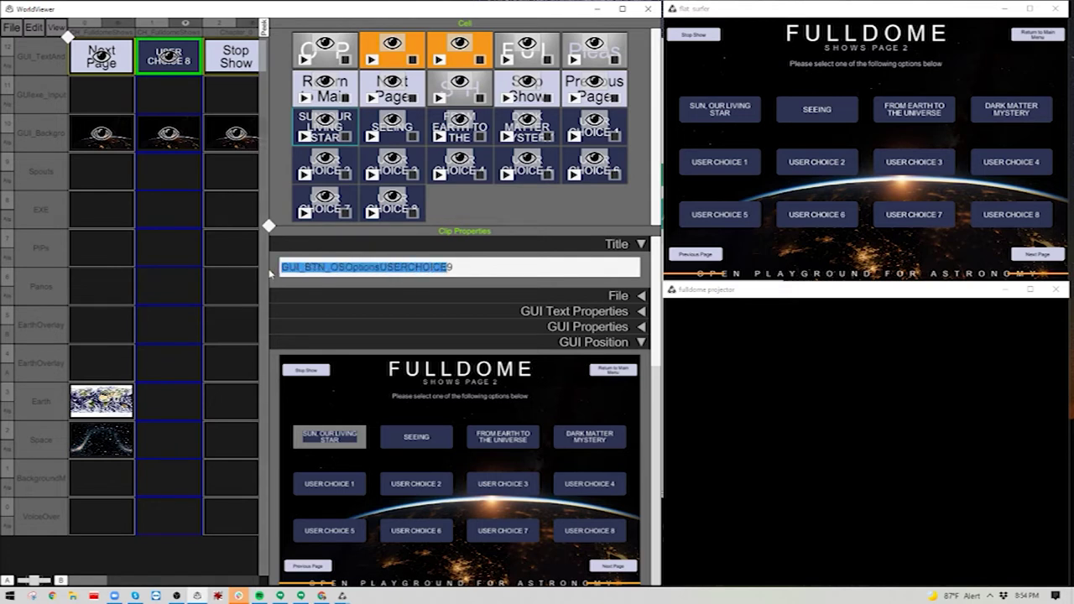
left_click(391, 139)
double_click(449, 270)
type("GUI_BTN_OSOptionsUSERCHOICE")
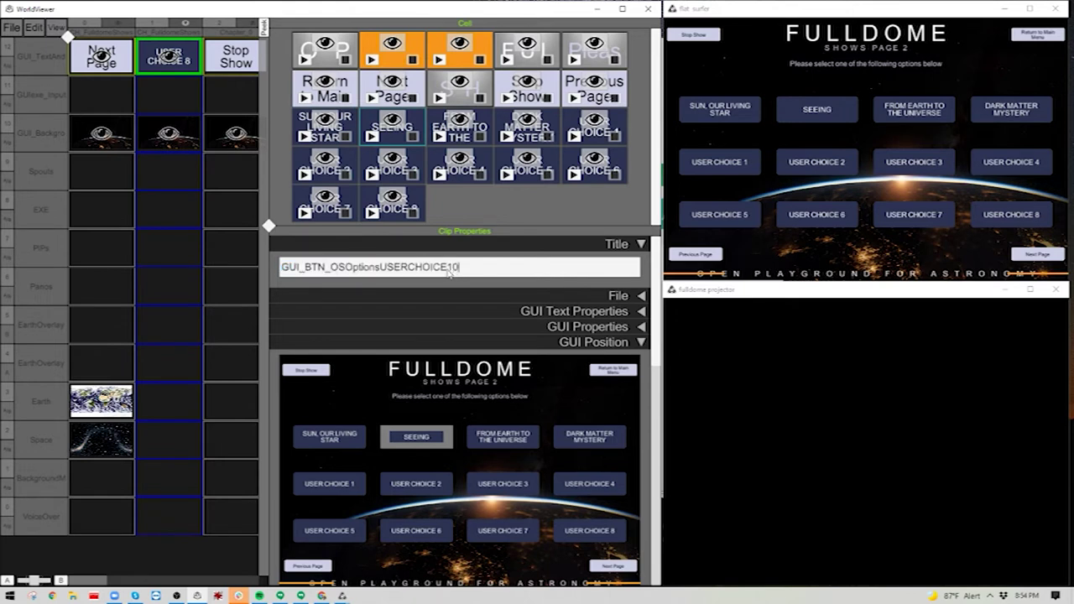
Retitle the cloned From Earth to the Universe clip GUI_BTN_OSOptionsUSERCHOICE11, and continue the numbering with the Dark Matter Mystery clip
left_click(459, 130)
double_click(512, 268)
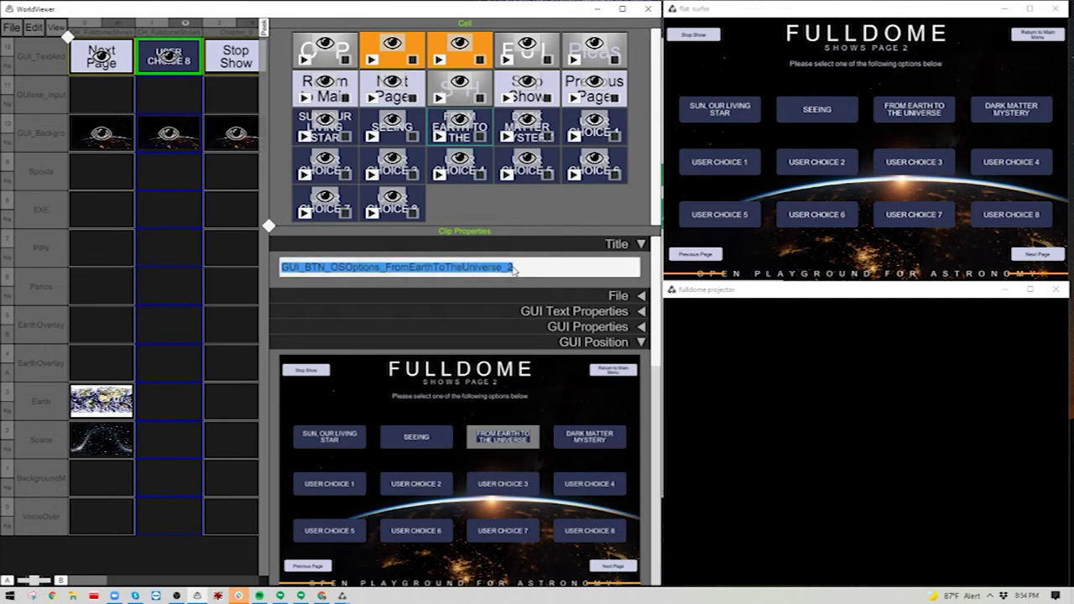
type("GUI_BTN_OSOptionsUSERCHOICE")
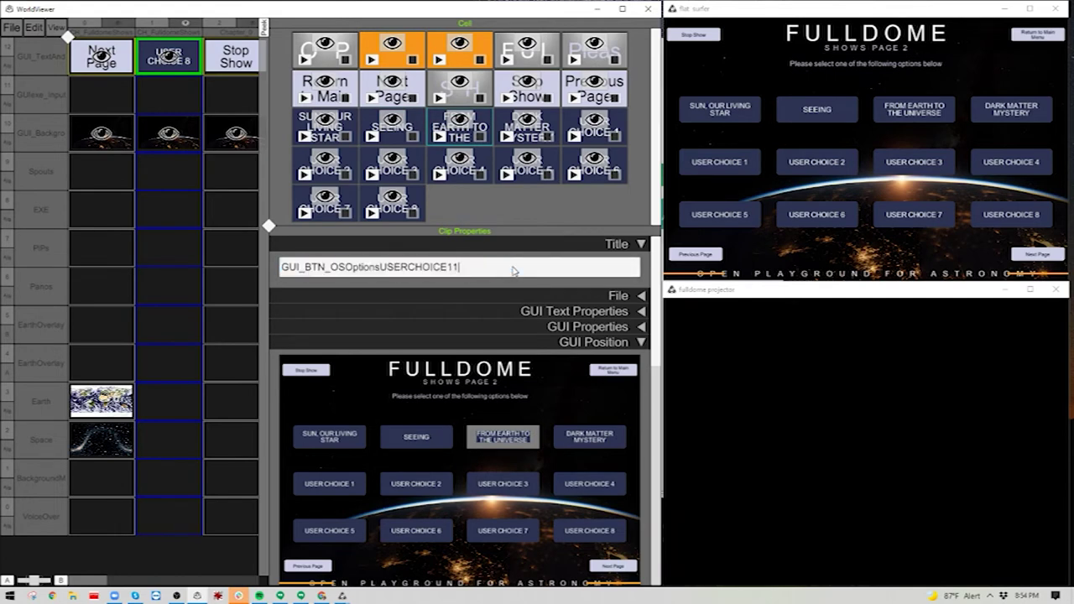
left_click(532, 139)
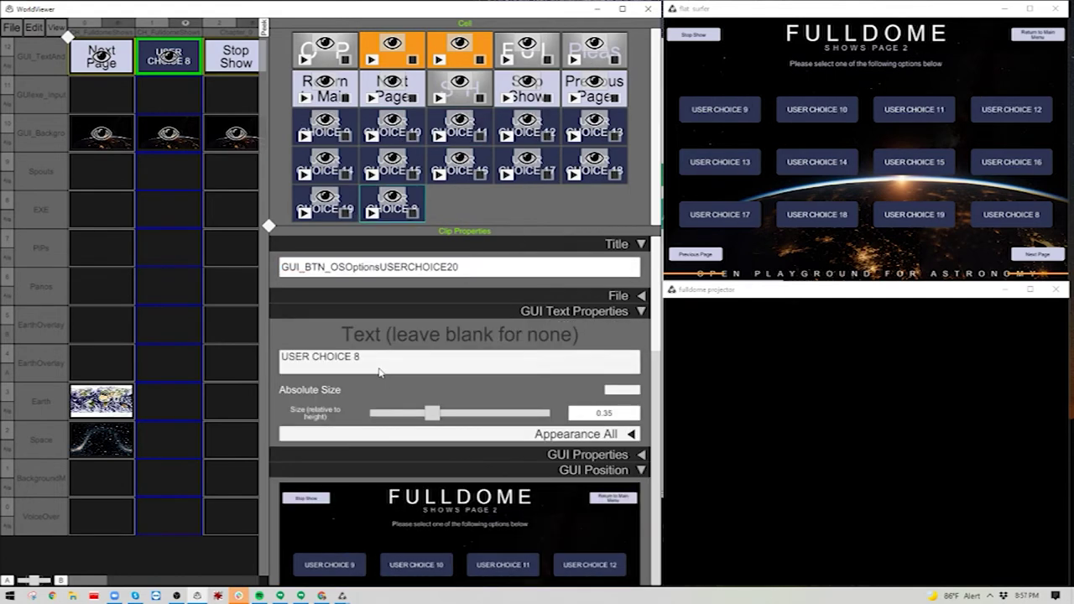
Set the button text of the GUI_BTN_OSOptionsUSERCHOICE20 clip to USER CHOICE 20
left_click(366, 369)
left_click(361, 366)
key("BackSpace")
type("20")
key("Return")
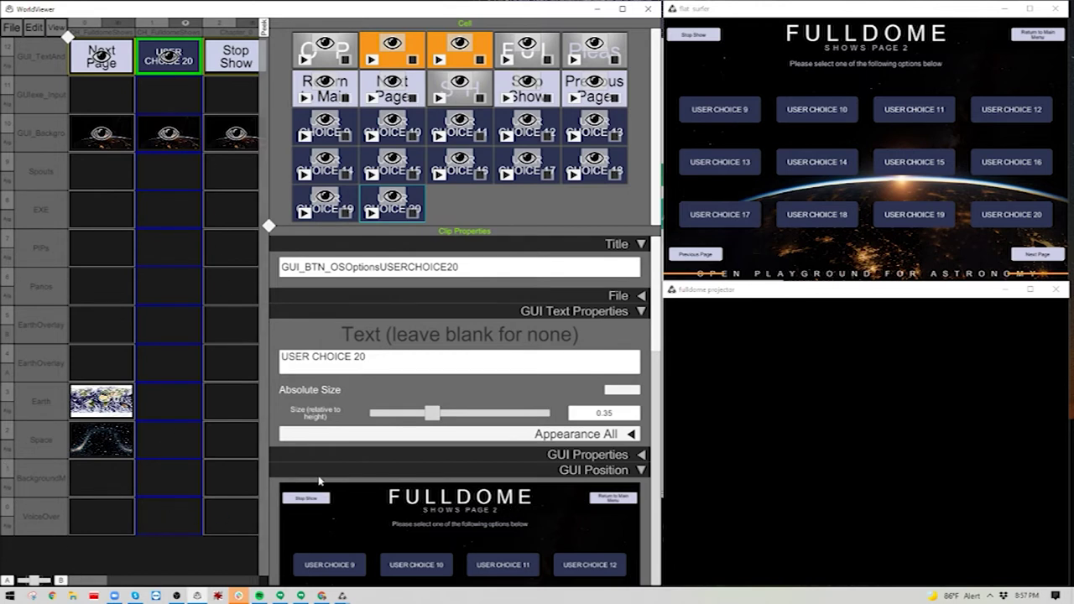
Collapse the GUI position settings to reach the GUI events, and copy the User Choice 14 button's On Click OSC command
left_click_drag(88, 585, 370, 575)
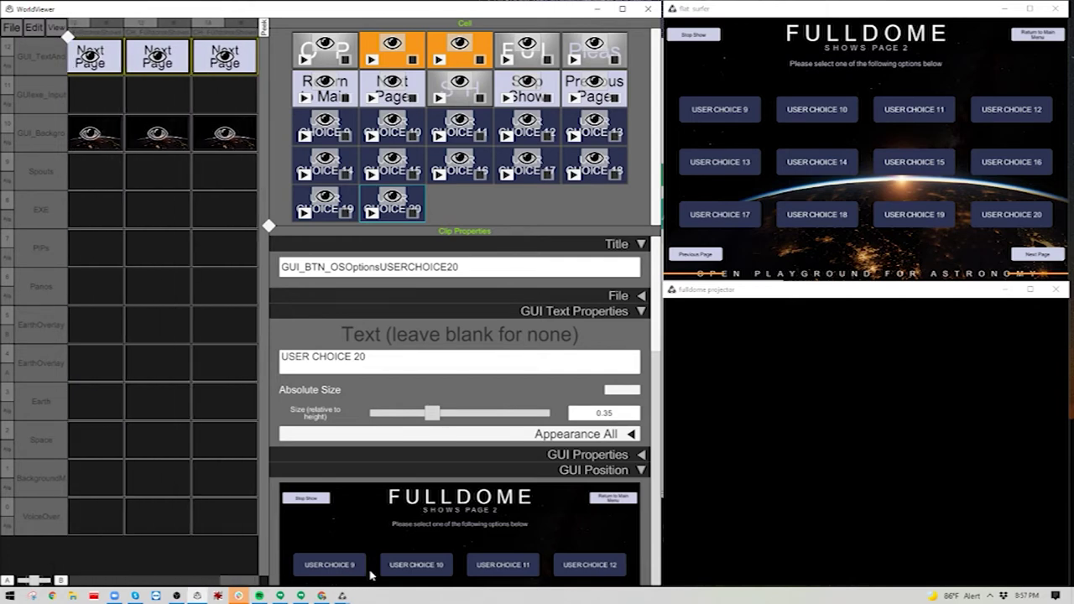
left_click_drag(228, 584, 4, 587)
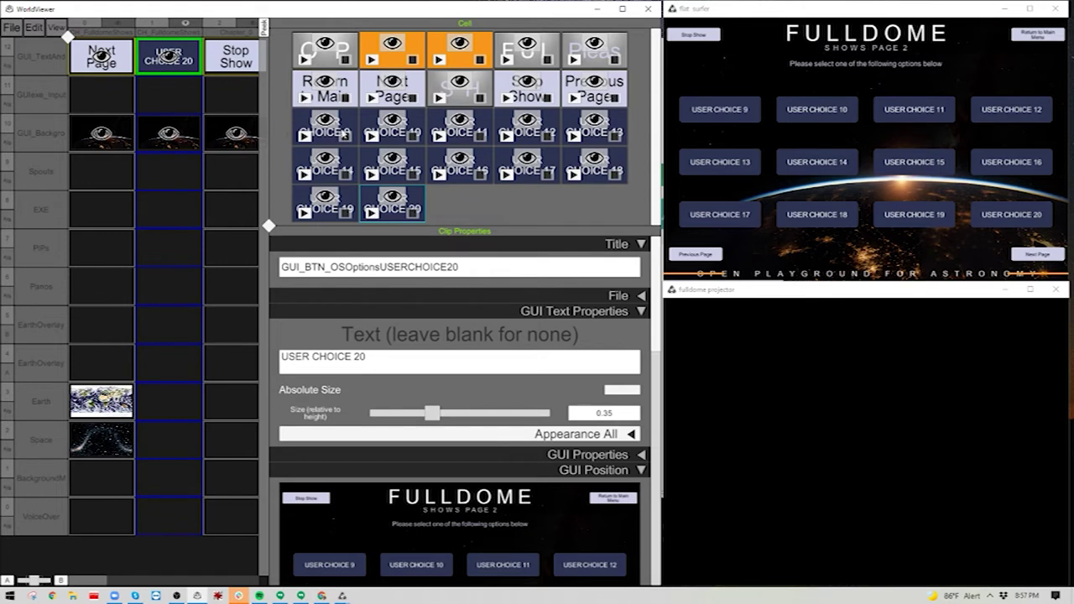
left_click(331, 139)
left_click(631, 316)
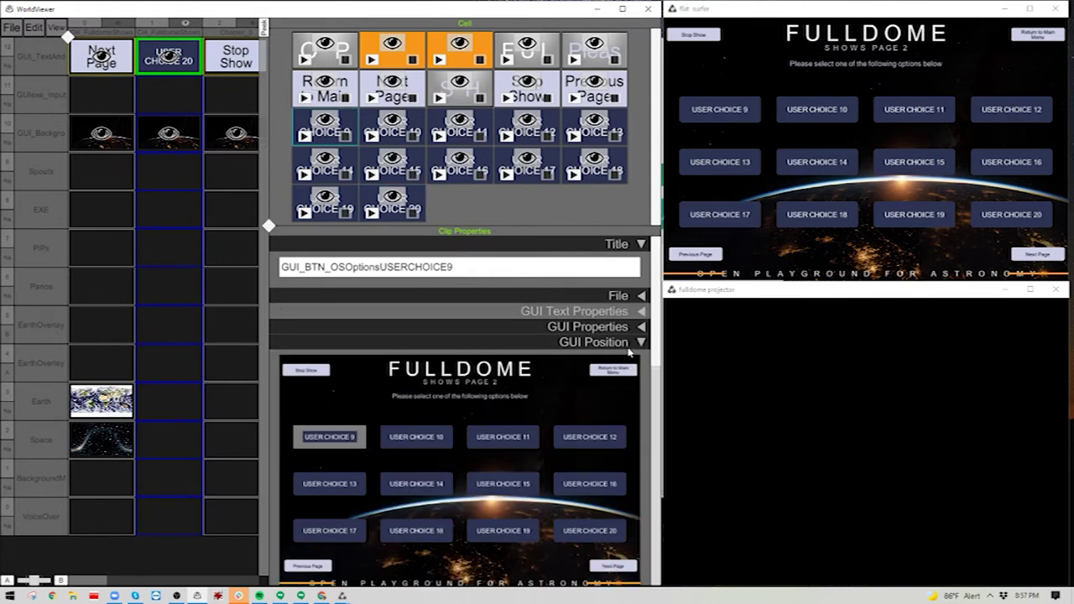
left_click(642, 342)
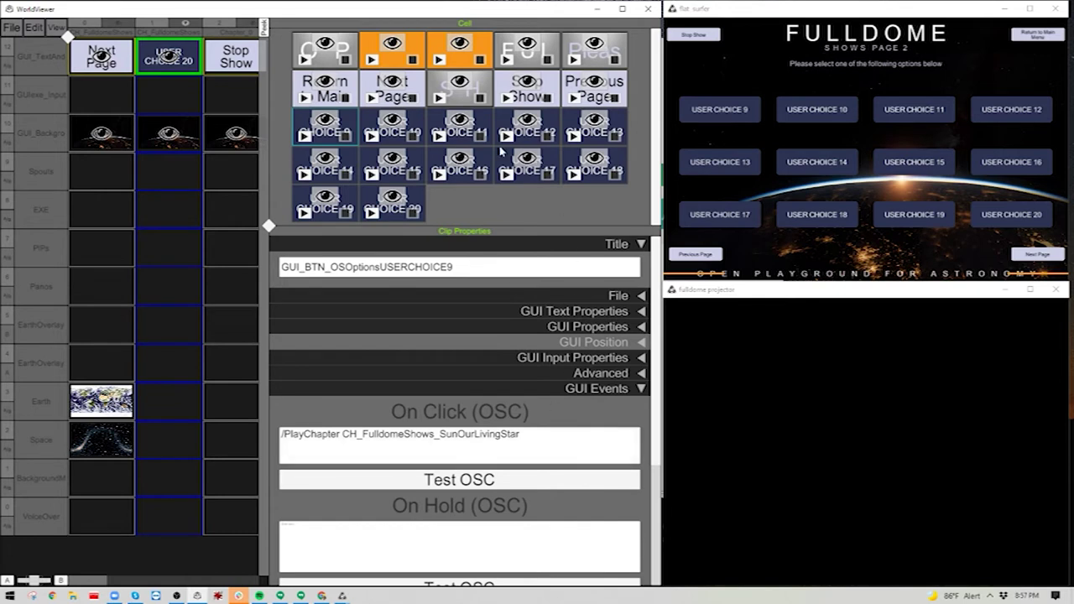
left_click(319, 175)
left_click(521, 443)
key("ctrl+c")
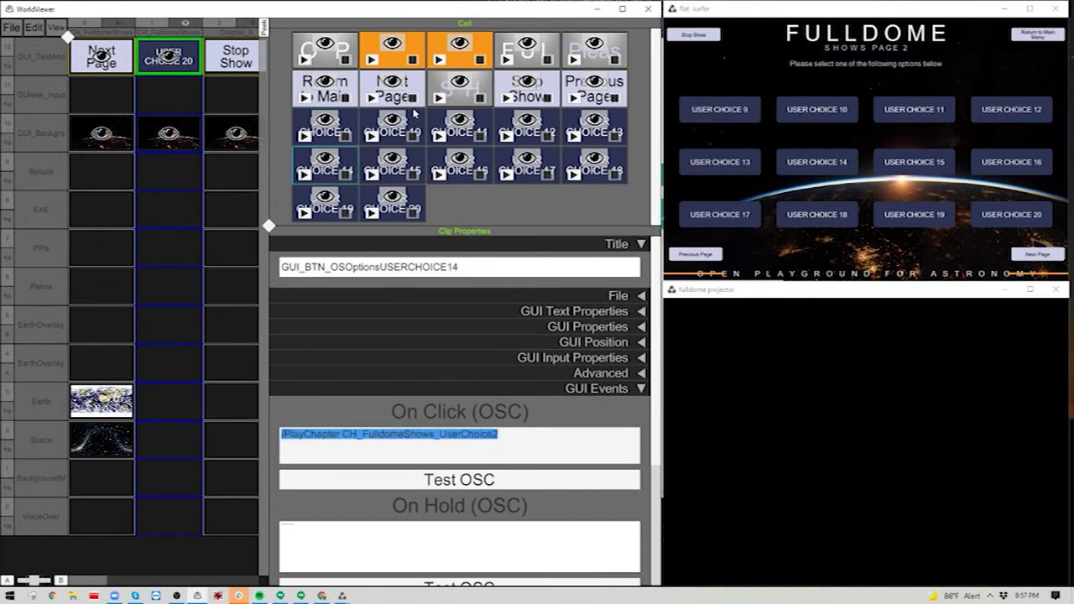
Set the User Choice 9 button's On Click OSC command to /PlayChapter CH_FulldomeShows_UserChoice9
left_click(327, 143)
left_click(490, 440)
key("ctrl+v")
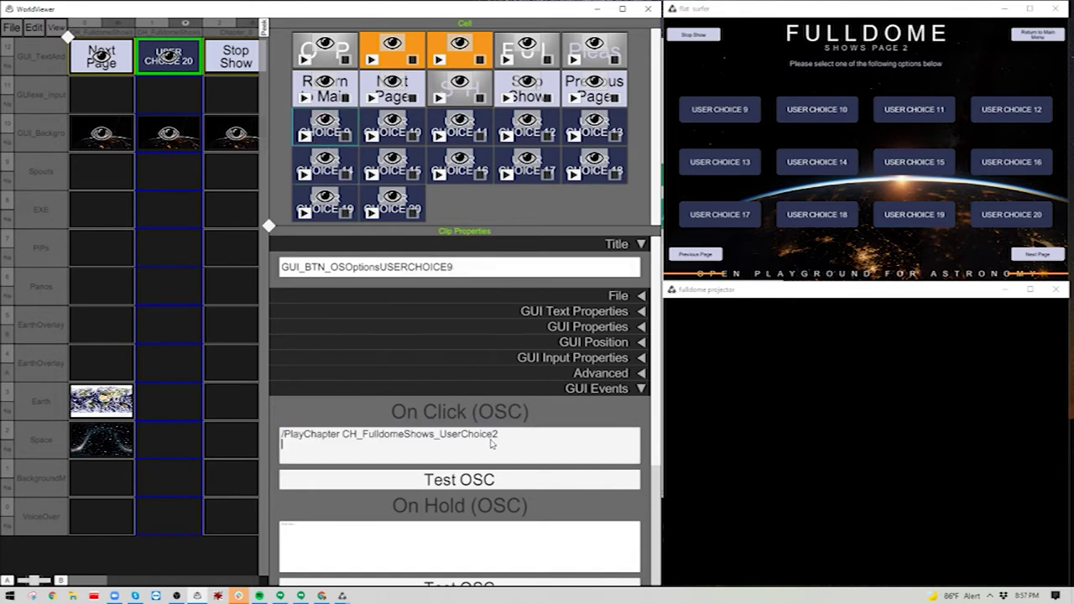
left_click_drag(499, 435, 493, 436)
type("9")
Set the User Choice 10 button's On Click OSC command to /PlayChapter CH_FulldomeShows_UserChoice10, and copy the command without its number
left_click(394, 134)
left_click(485, 444)
key("ctrl+v")
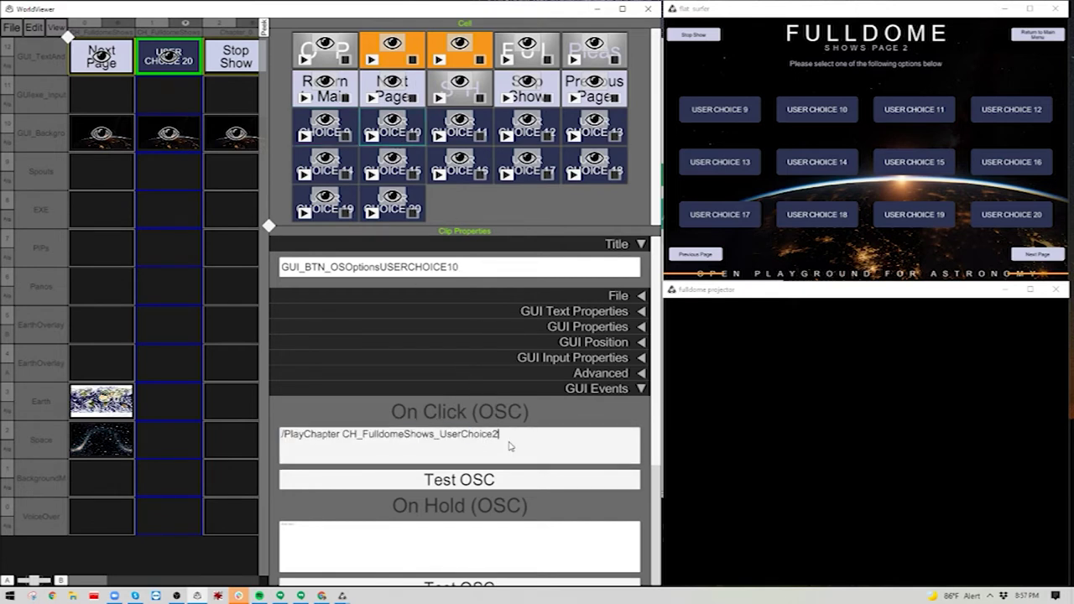
type("10")
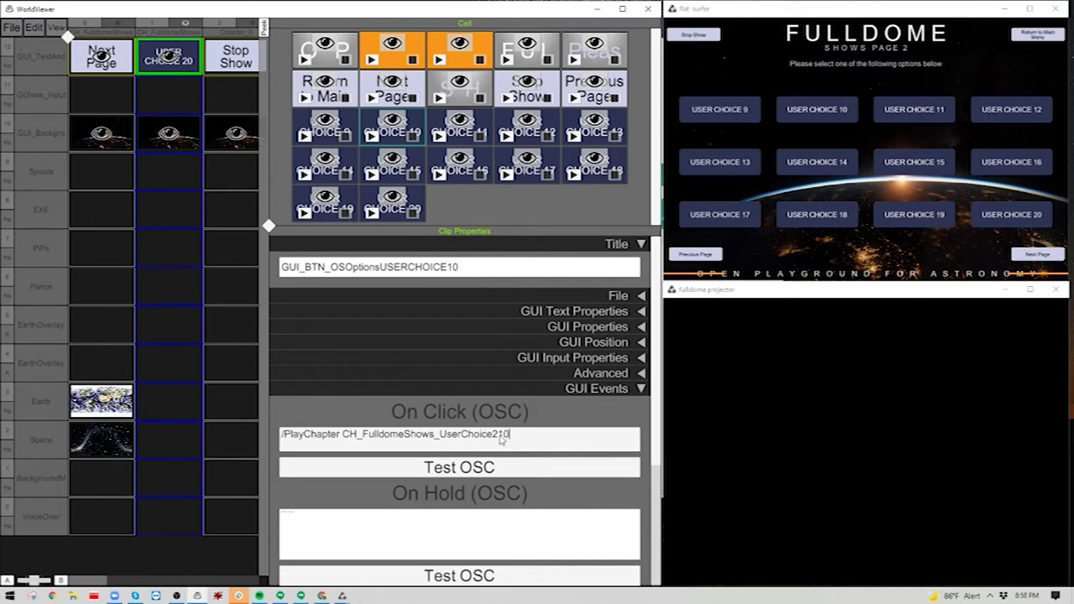
left_click(498, 437)
key("BackSpace")
left_click_drag(495, 438, 167, 445)
key("ctrl+c")
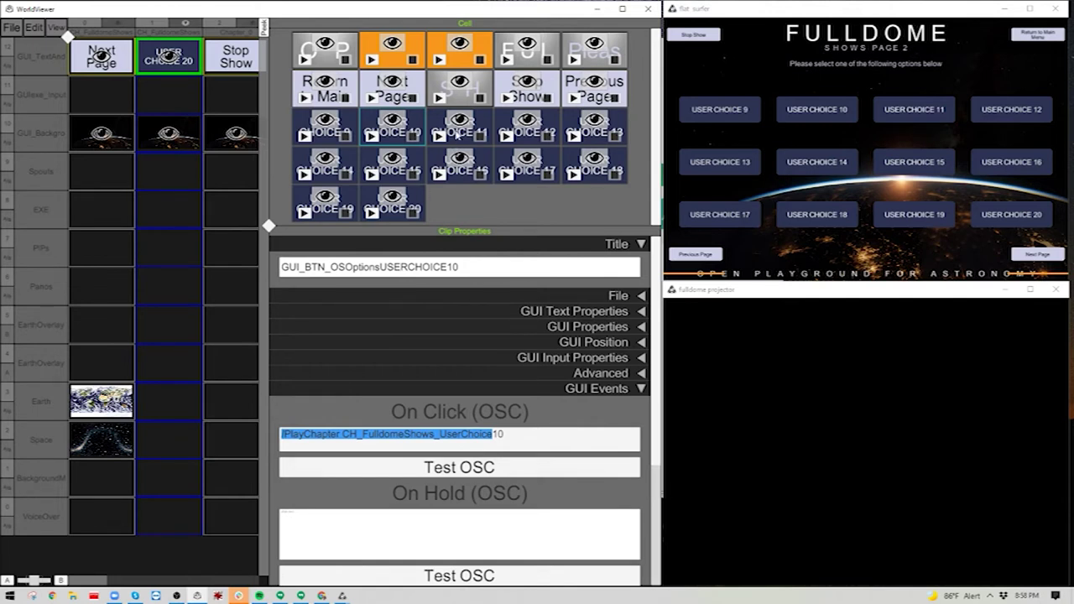
Set the User Choice 11 button's On Click OSC command to /PlayChapter CH_FulldomeShows_UserChoice11
left_click(459, 126)
left_click(522, 454)
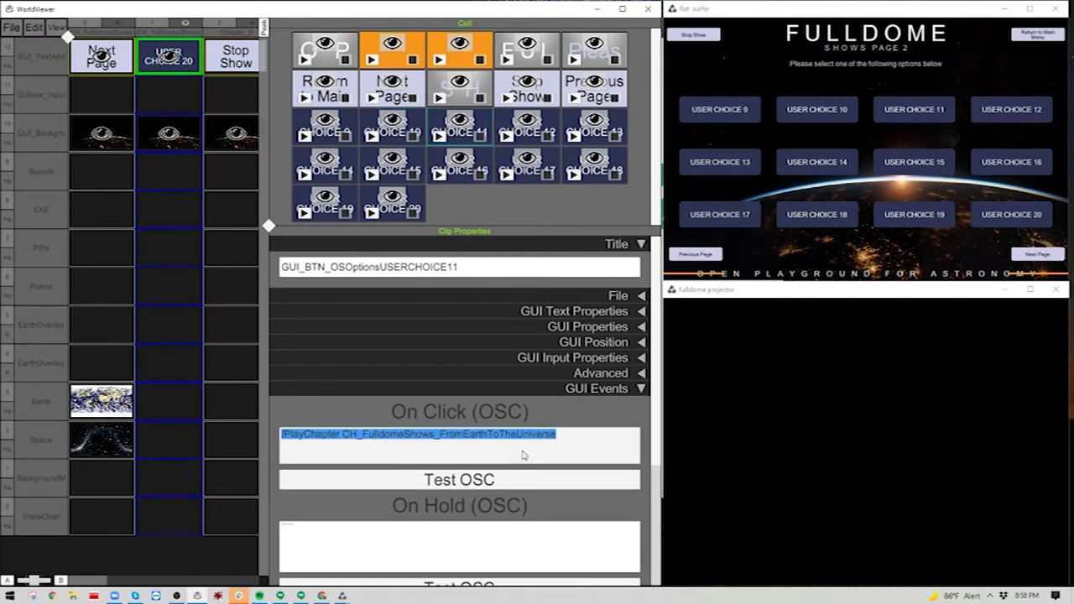
key("ctrl+v")
type("11")
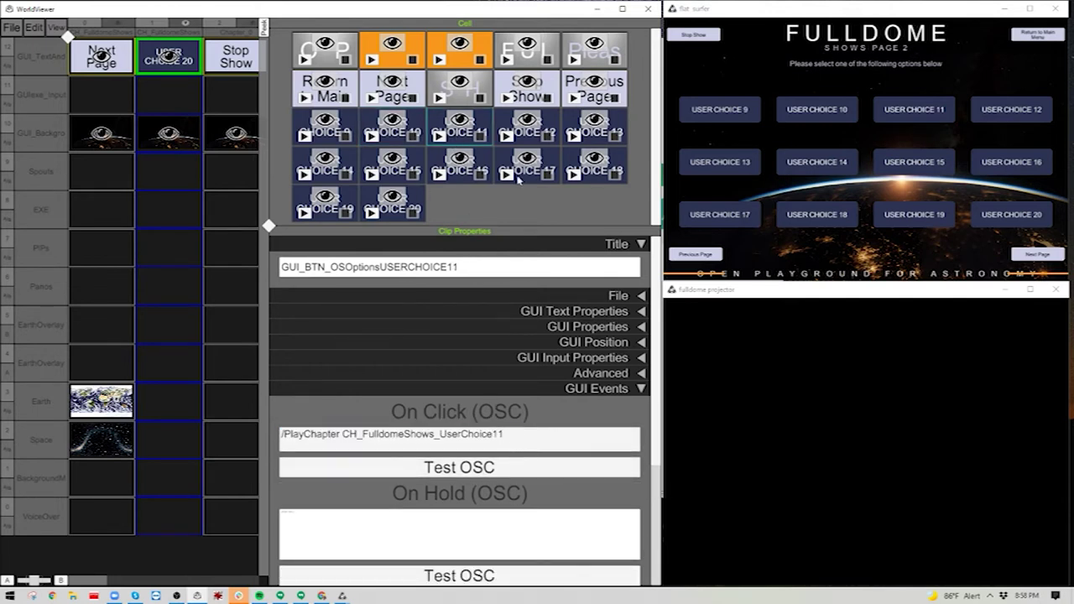
Set the User Choice 18 button's On Click OSC command to /PlayChapter CH_FulldomeShows_UserChoice18
left_click(528, 132)
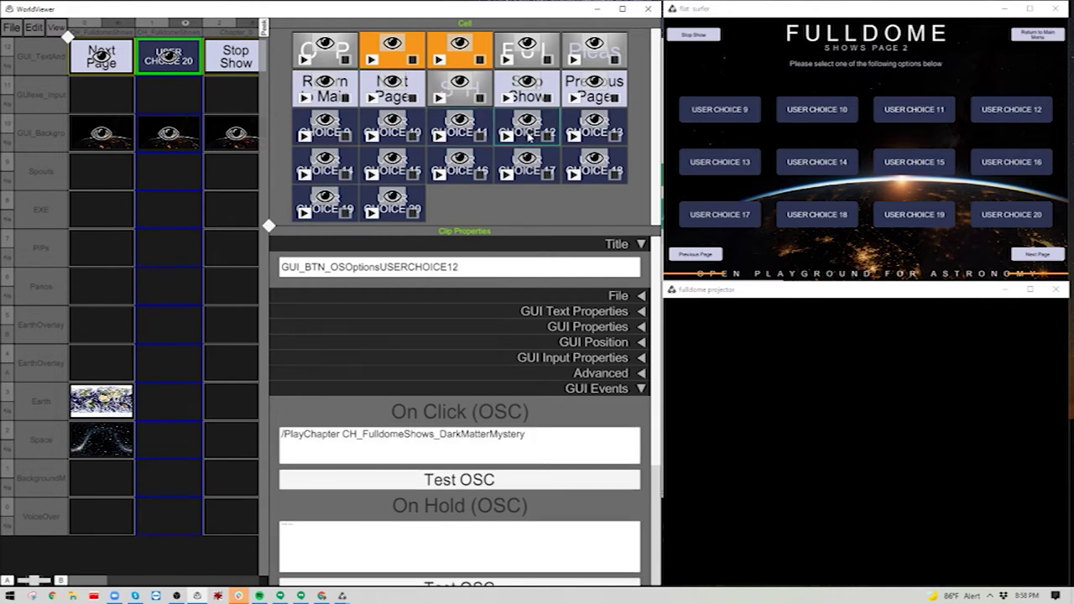
left_click(527, 166)
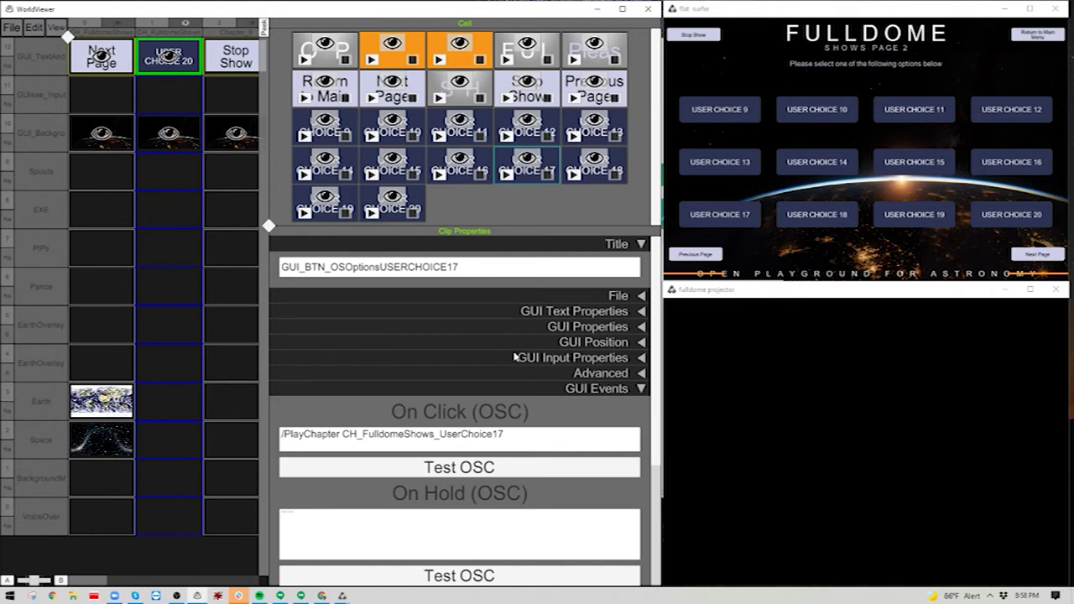
left_click(594, 169)
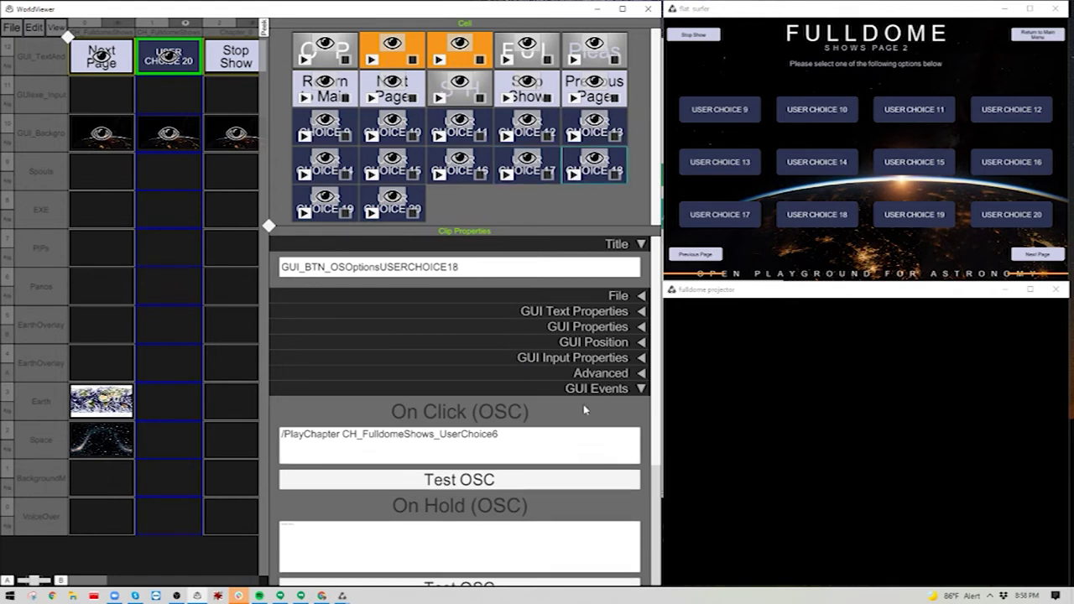
left_click(495, 437)
key("Right")
key("BackSpace")
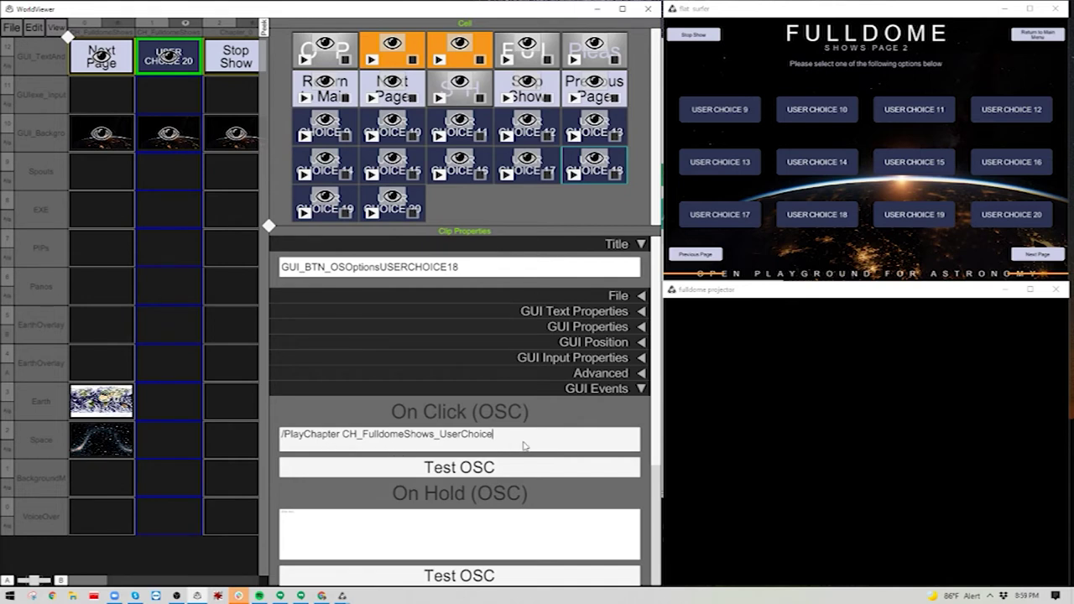
type("18")
Set the User Choice 19 button's On Click OSC command to /PlayChapter CH_FulldomeShows_UserChoice19
left_click(329, 217)
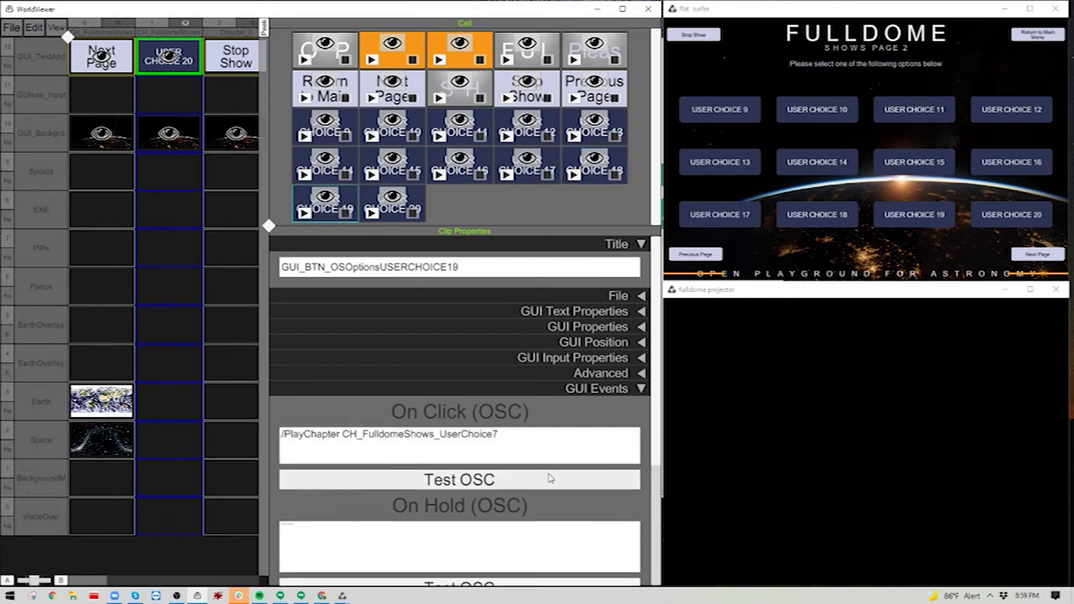
left_click(522, 446)
left_click(521, 444)
key("BackSpace")
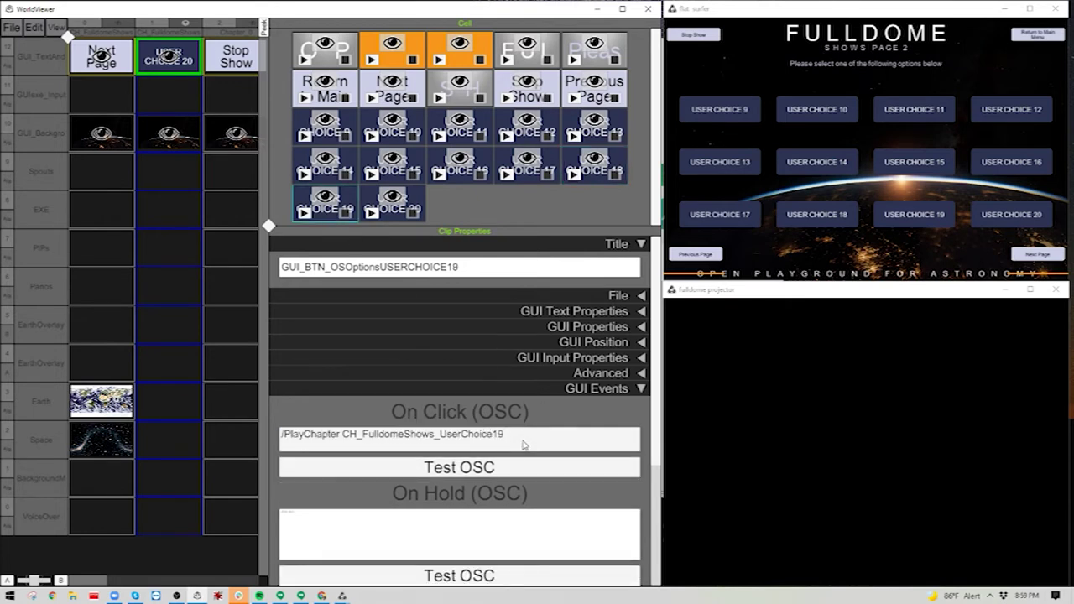
Set the User Choice 20 button's On Click OSC command to /PlayChapter CH_FulldomeShows_UserChoice20, and recheck the User Choice 19 and 20 clips
left_click(400, 217)
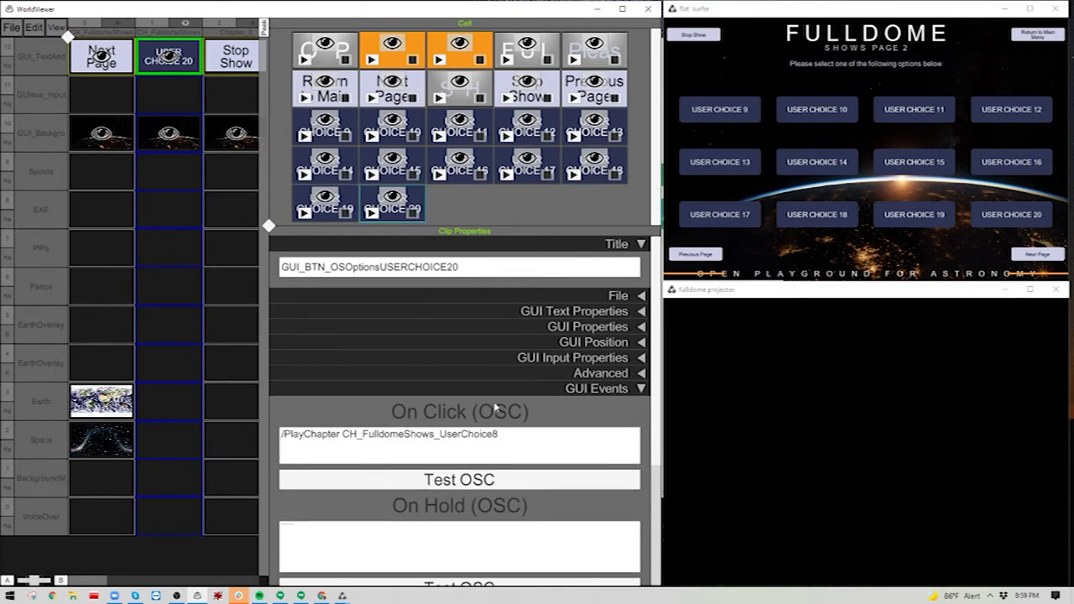
left_click(519, 433)
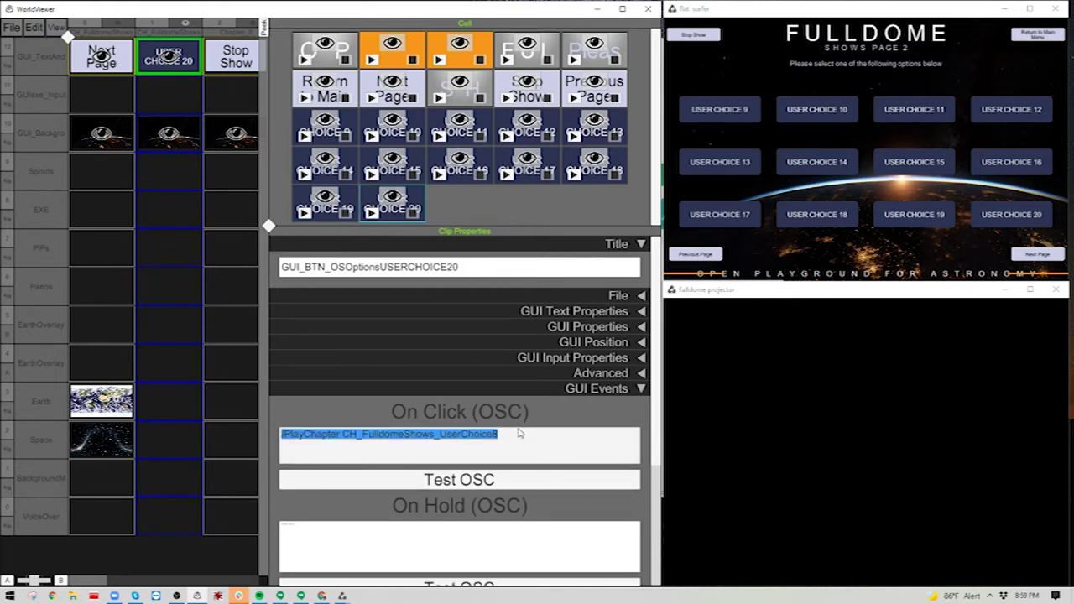
left_click(519, 433)
key("BackSpace")
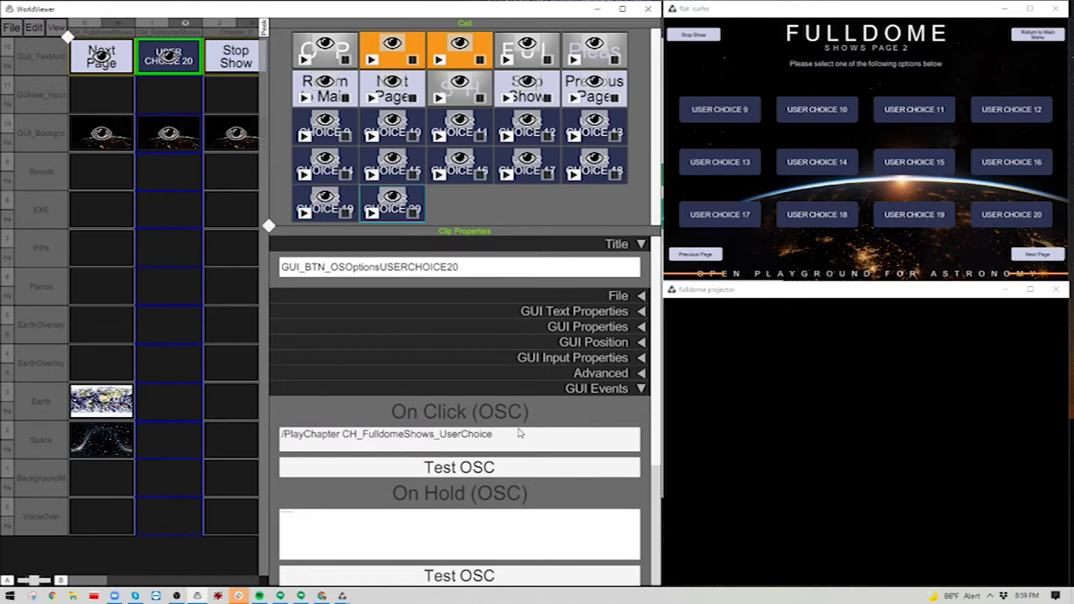
type("20")
left_click(332, 215)
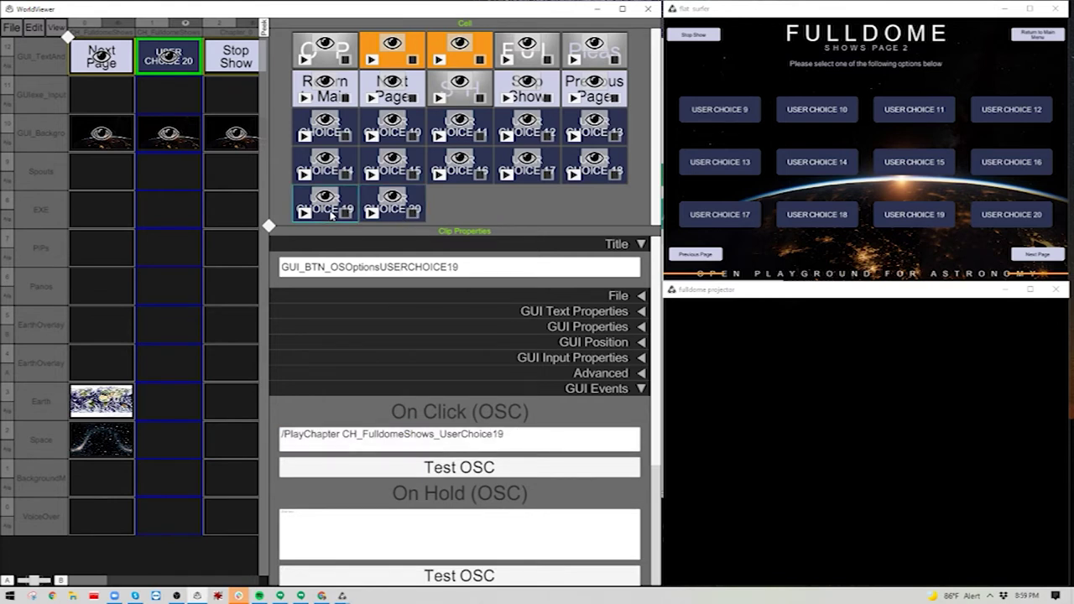
left_click(400, 217)
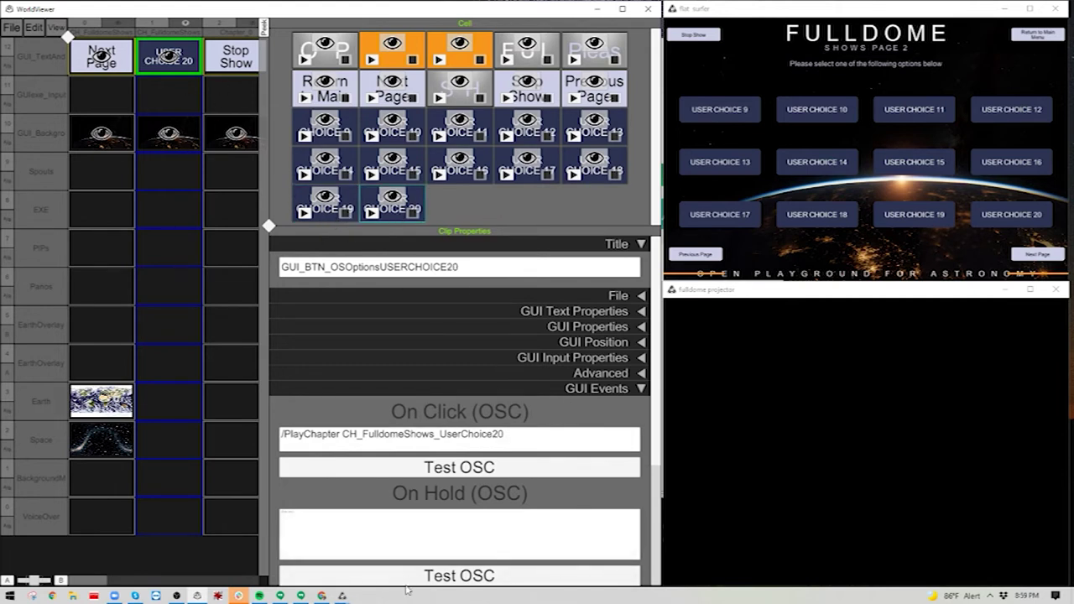
Save the composition under its current file name
left_click(11, 27)
left_click(37, 123)
left_click(10, 28)
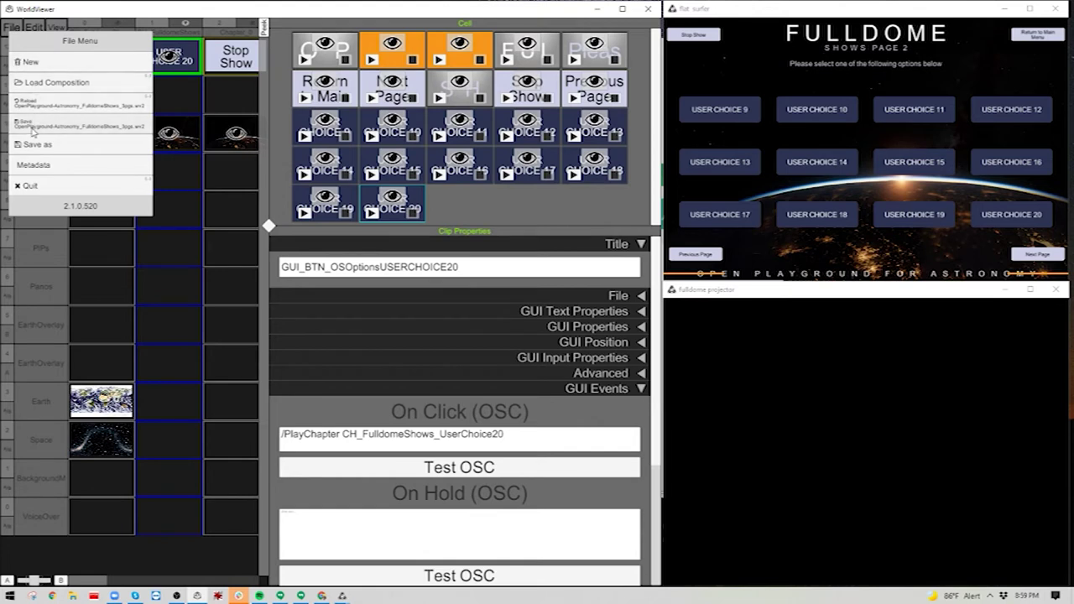
left_click(34, 126)
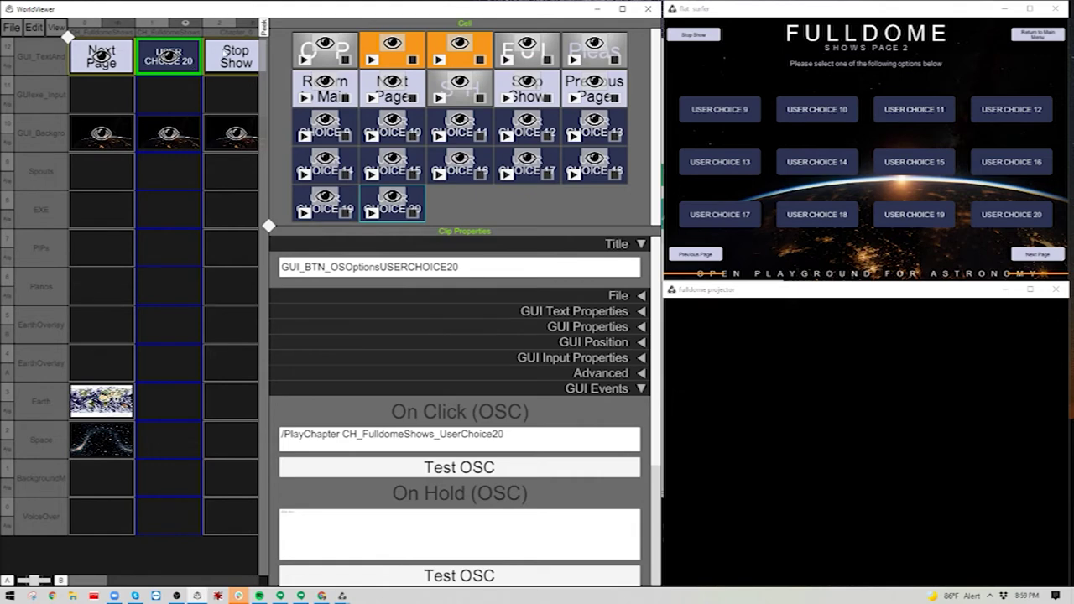
Copy the page 2 chapter's title and rename the third chapter CH_FulldomeShows3
left_click(236, 57)
left_click(221, 37)
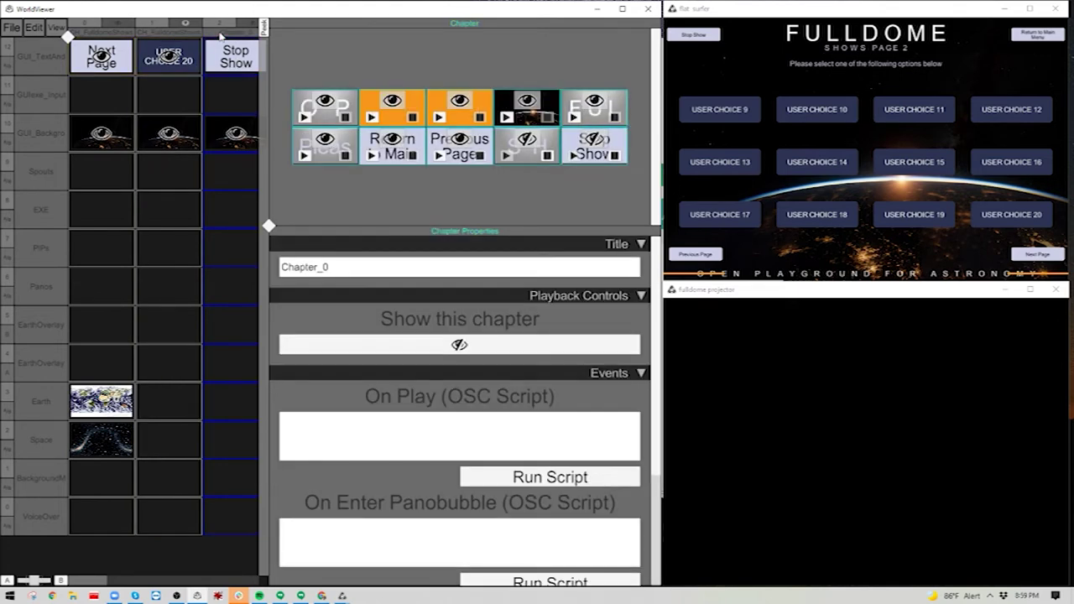
right_click(190, 37)
left_click(379, 266)
key("ctrl+c")
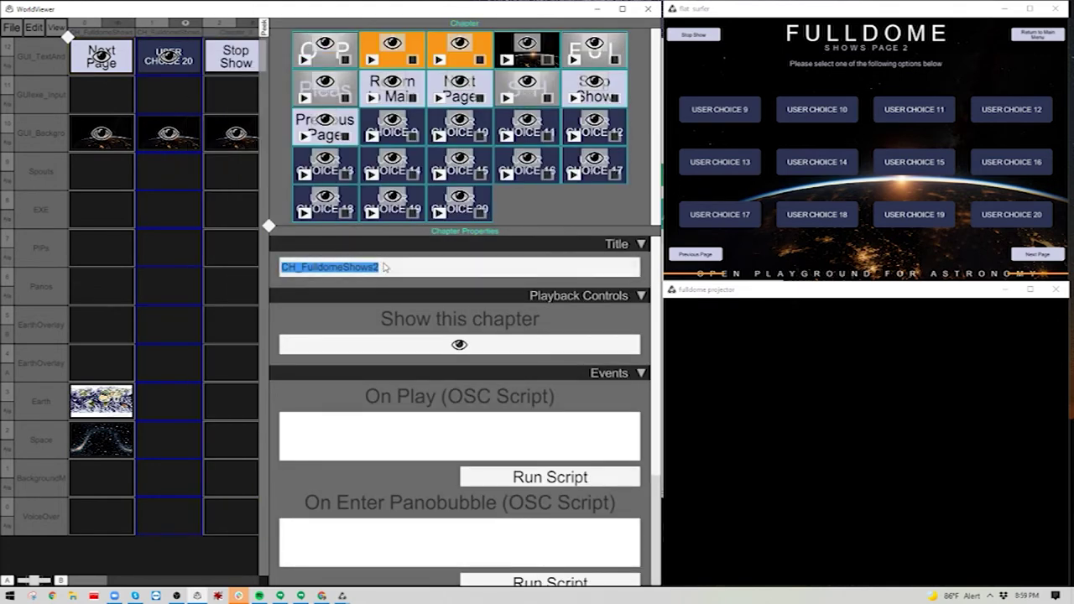
left_click(236, 35)
left_click(347, 266)
key("ctrl+v")
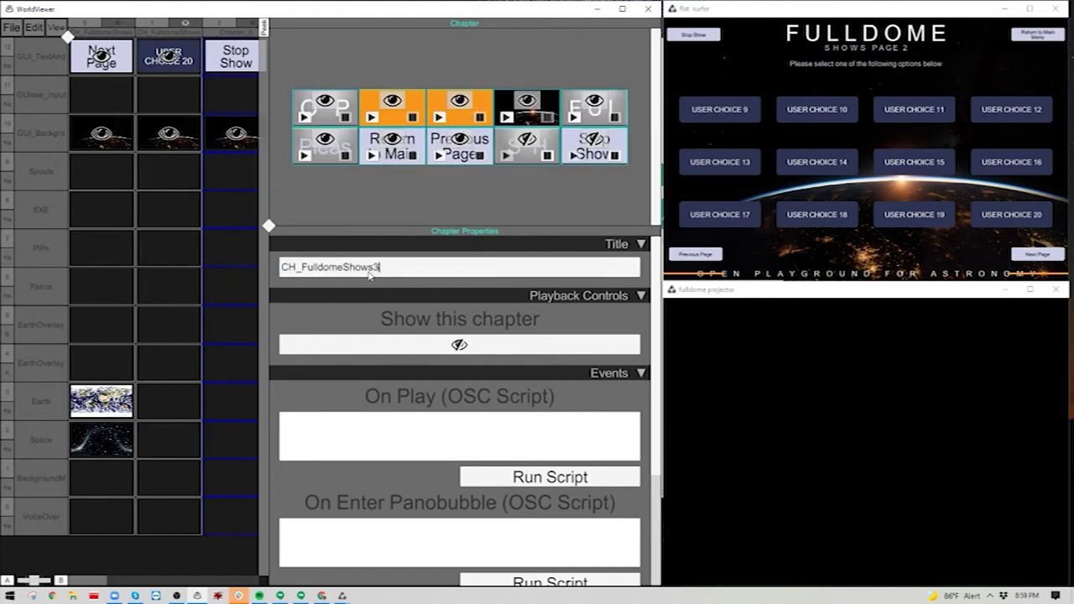
key("Return")
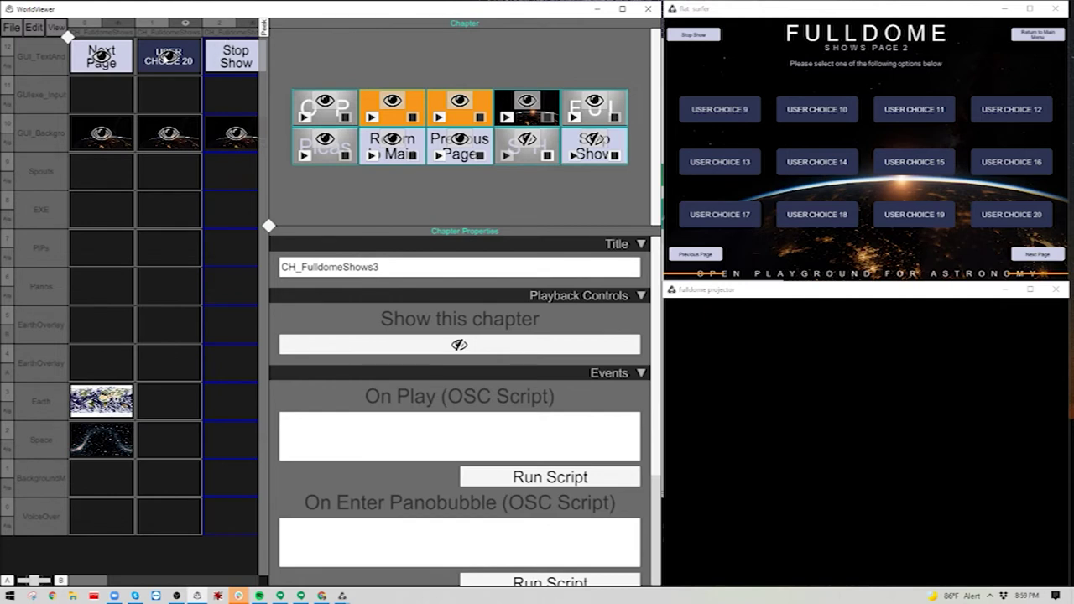
Clone the User Choice 9 to 12 buttons from page 2 into the CH_FulldomeShows3 chapter's GUI text cell
left_click(168, 55)
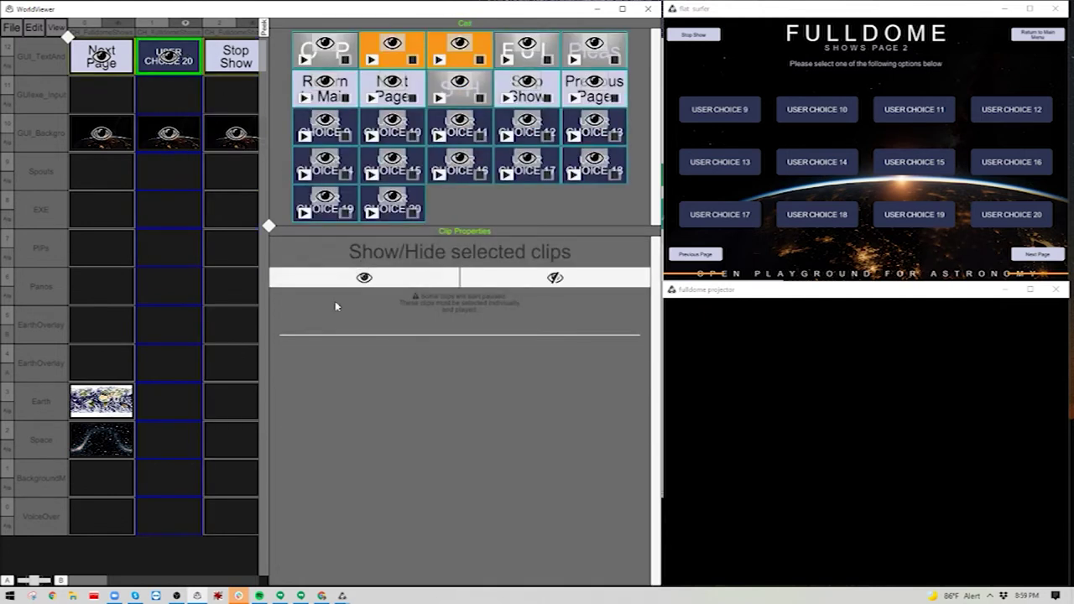
left_click(336, 141)
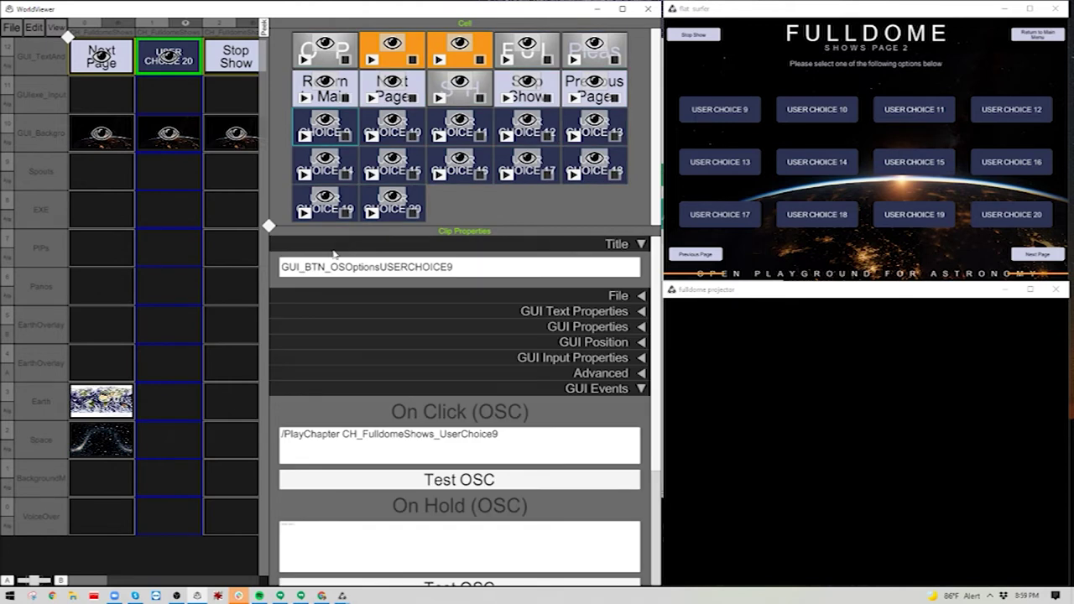
left_click_drag(88, 583, 103, 580)
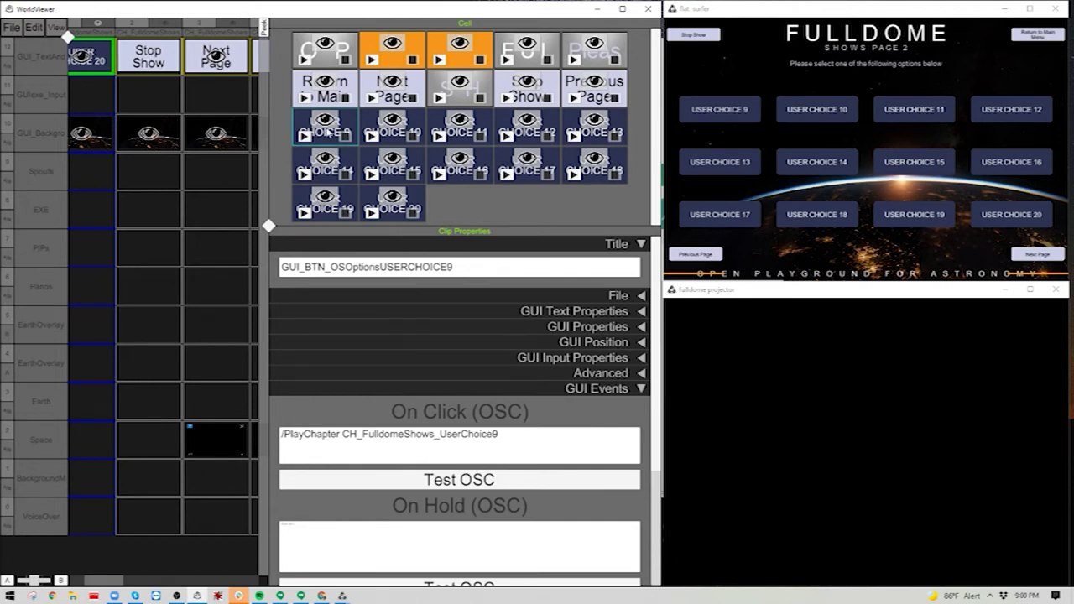
right_click(125, 46)
left_click(172, 119)
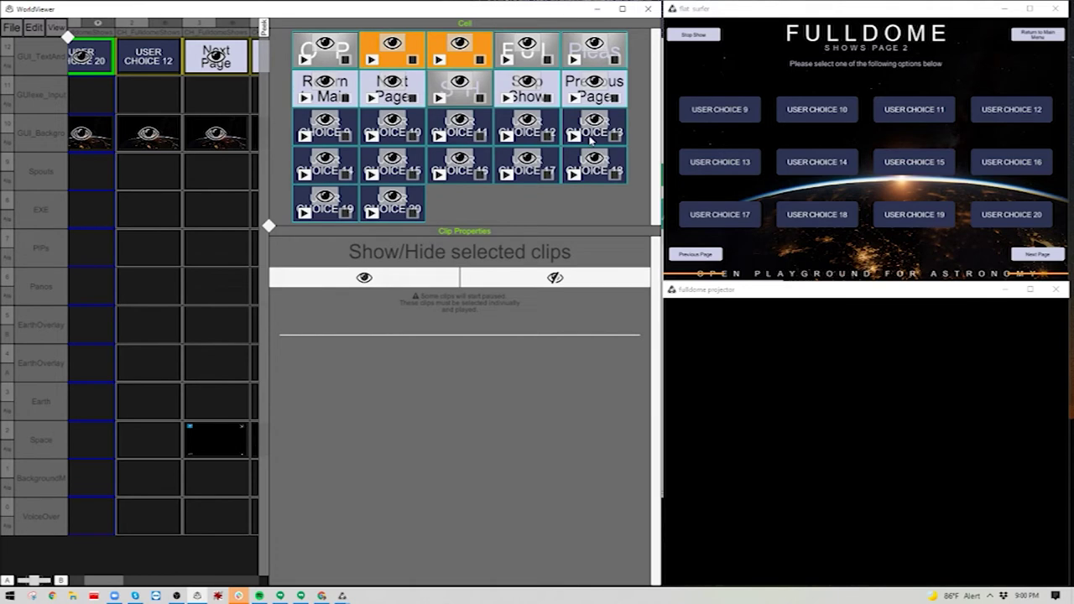
Clone the User Choice 13 and User Choice 14 buttons from page 2 into the page 3 chapter's GUI text cell
left_click(581, 137)
right_click(152, 73)
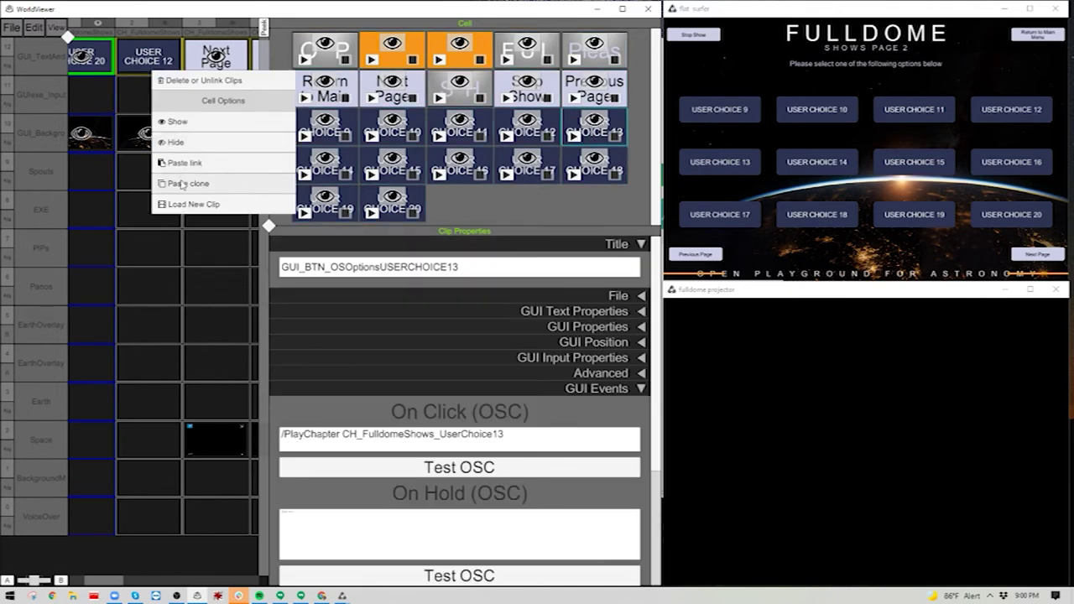
left_click(184, 183)
left_click(326, 179)
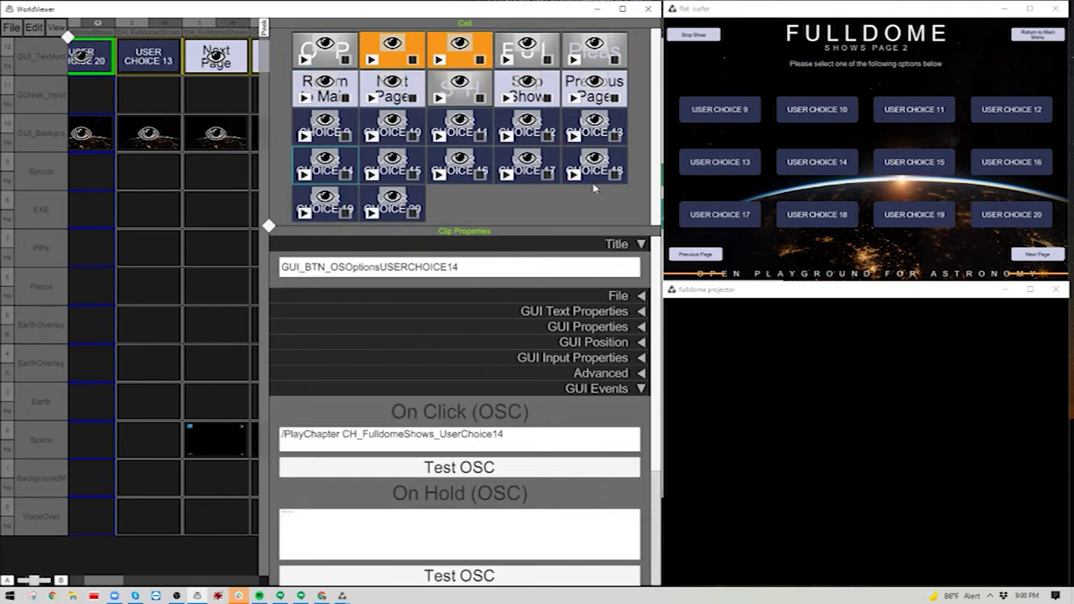
right_click(144, 50)
left_click(177, 162)
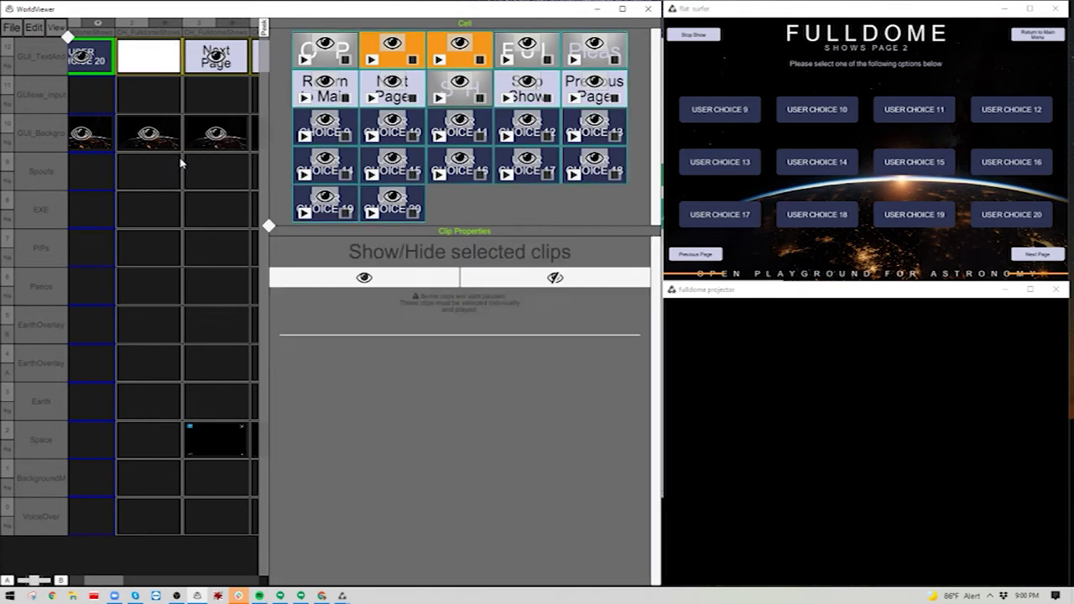
Clone the User Choice 15 and User Choice 16 buttons from page 2 into the page 3 chapter's GUI text cell
left_click(388, 177)
right_click(151, 65)
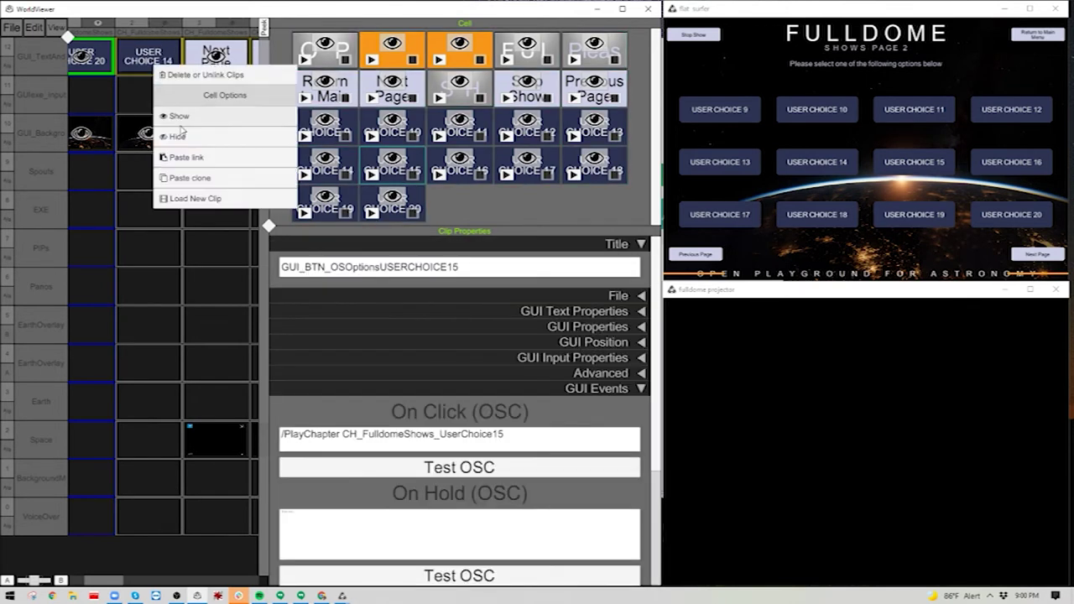
left_click(177, 176)
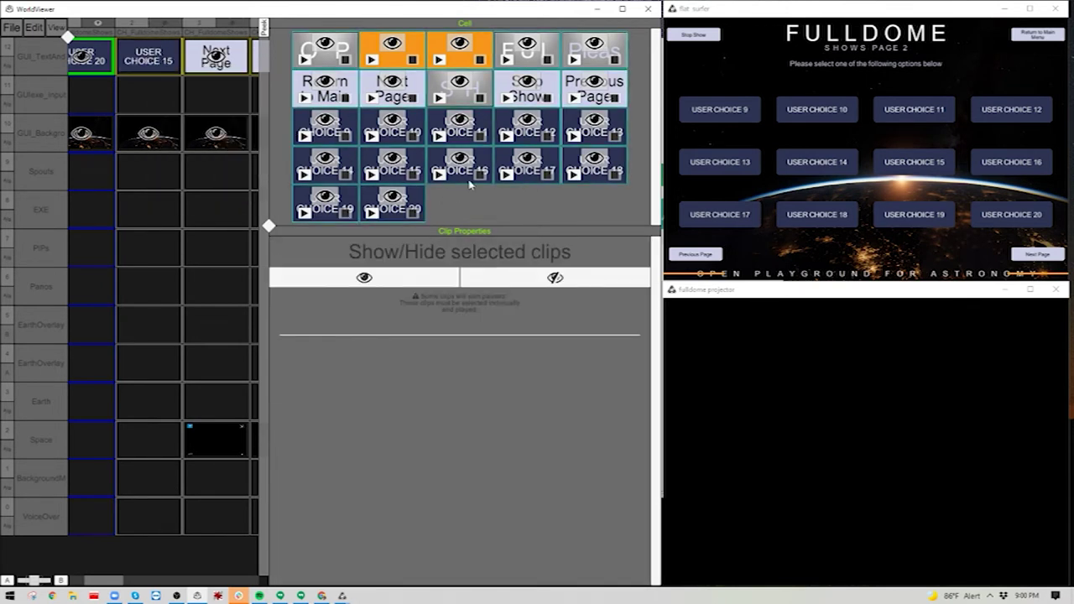
left_click(463, 174)
right_click(170, 70)
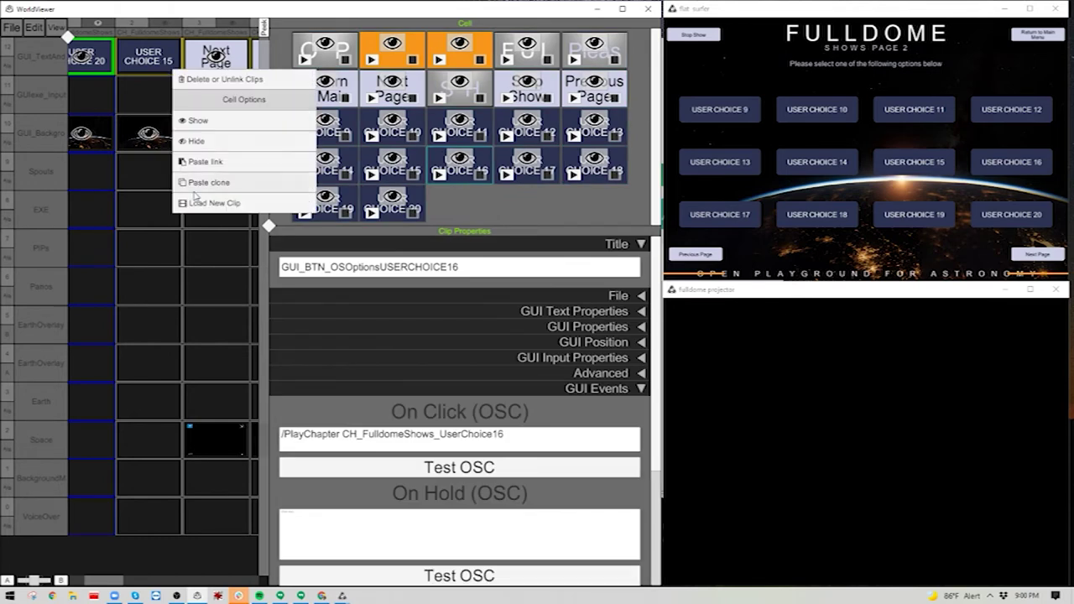
left_click(179, 179)
Clone the User Choice 17 button from page 2 into the page 3 chapter's GUI text cell, and select the User Choice 18 button
left_click(520, 172)
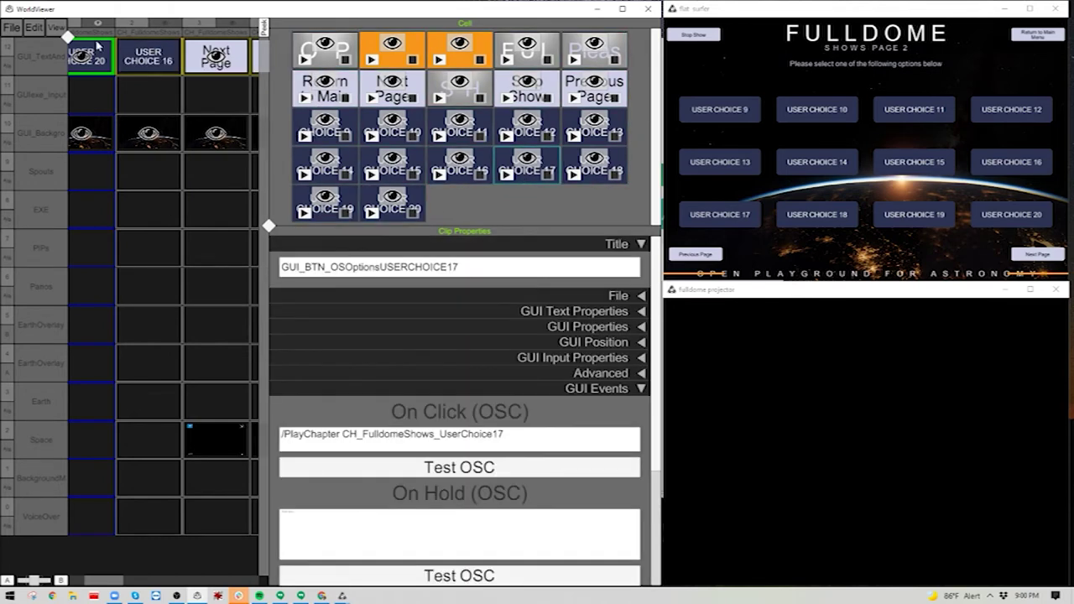
right_click(149, 70)
left_click(183, 179)
left_click(587, 175)
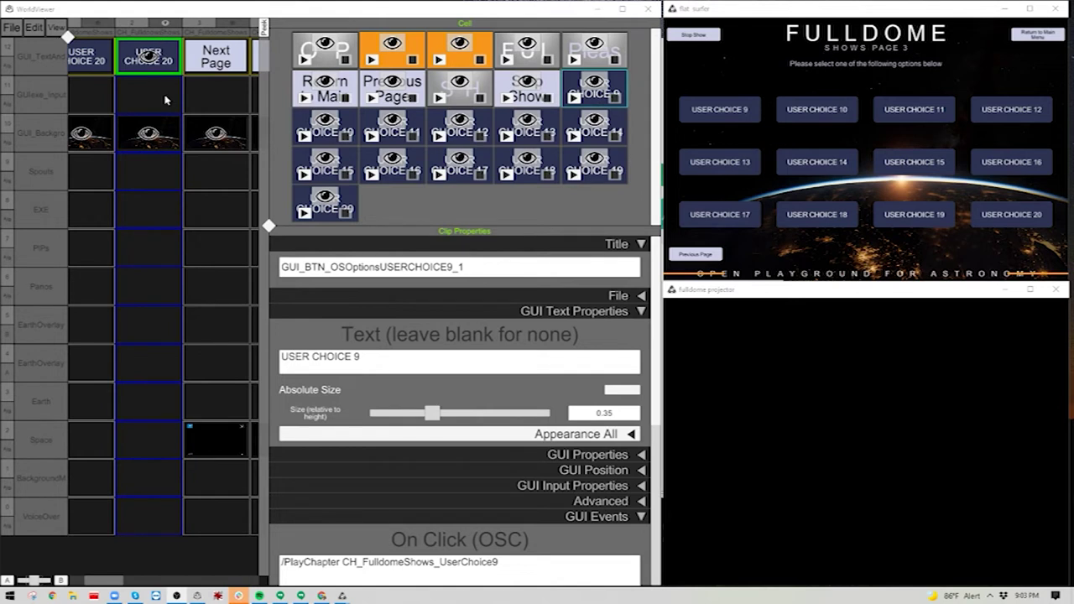
Change the title of page 3's cloned User Choice 9 button to GUI_BTN_OSOptionsUSERCHOICE21
left_click(461, 269)
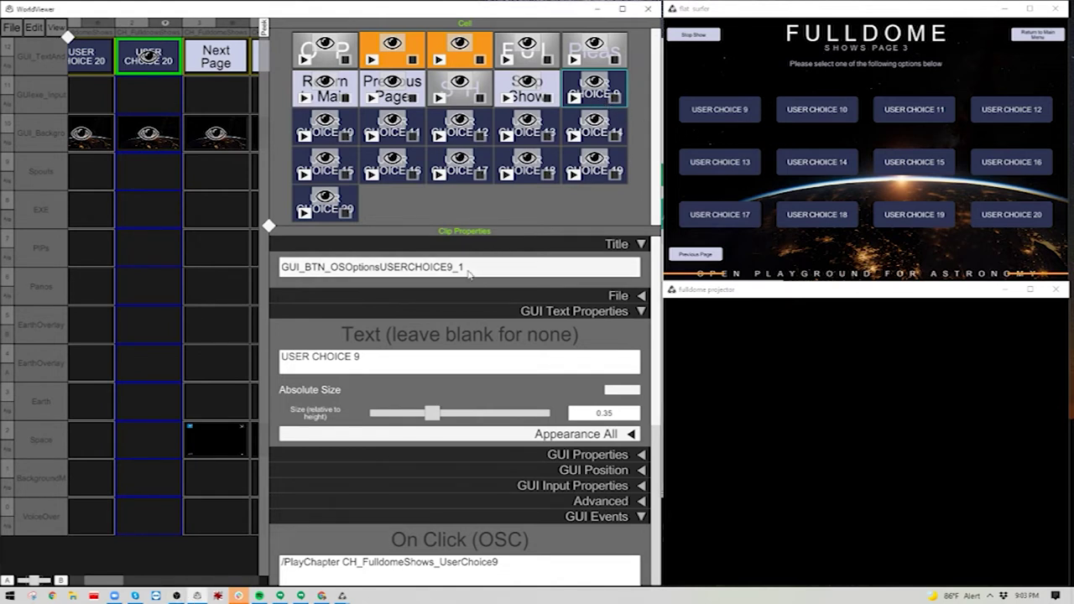
left_click_drag(461, 268, 447, 274)
type("21")
key("Tab")
Set that button's text to USER CHOICE 21 and its On Click OSC command to /PlayChapter CH_FulldomeShows_UserChoice21
left_click(356, 361)
key("BackSpace")
type("21")
left_click_drag(500, 566, 494, 565)
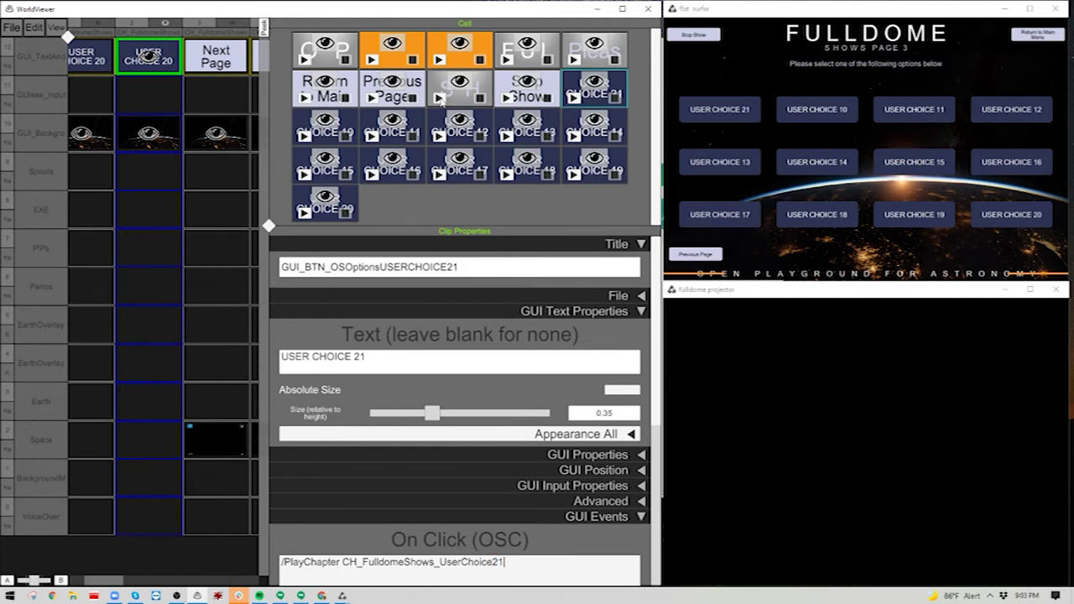
Retitle page 3's cloned User Choice 10 button GUI_BTN_OSOptionsUSERCHOICE22 and set its text to USER CHOICE 22
left_click(329, 141)
left_click_drag(467, 267, 445, 267)
type("22")
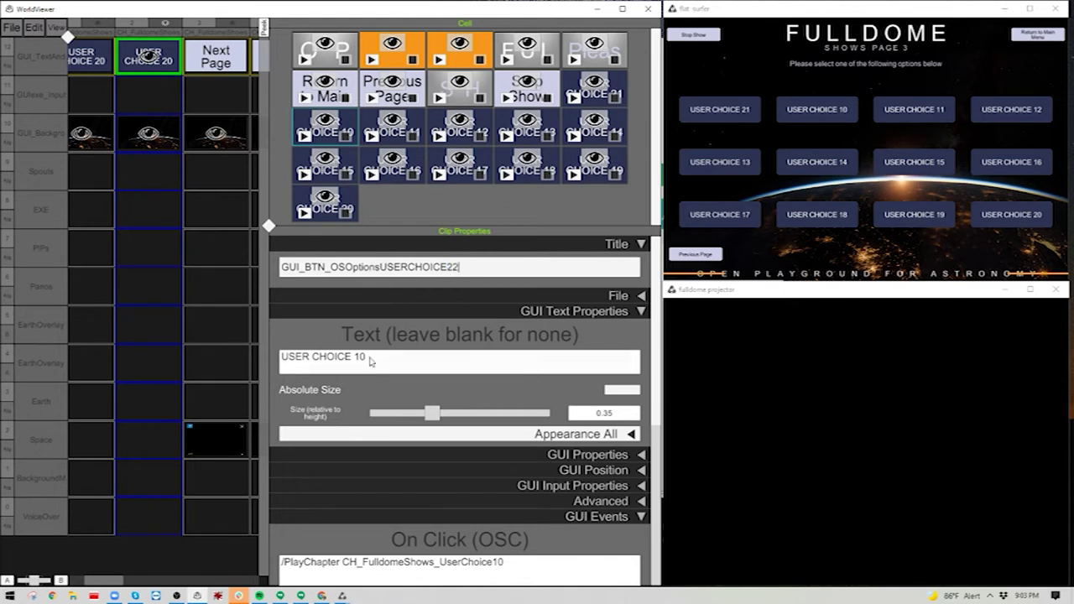
left_click_drag(368, 361, 355, 361)
type("22")
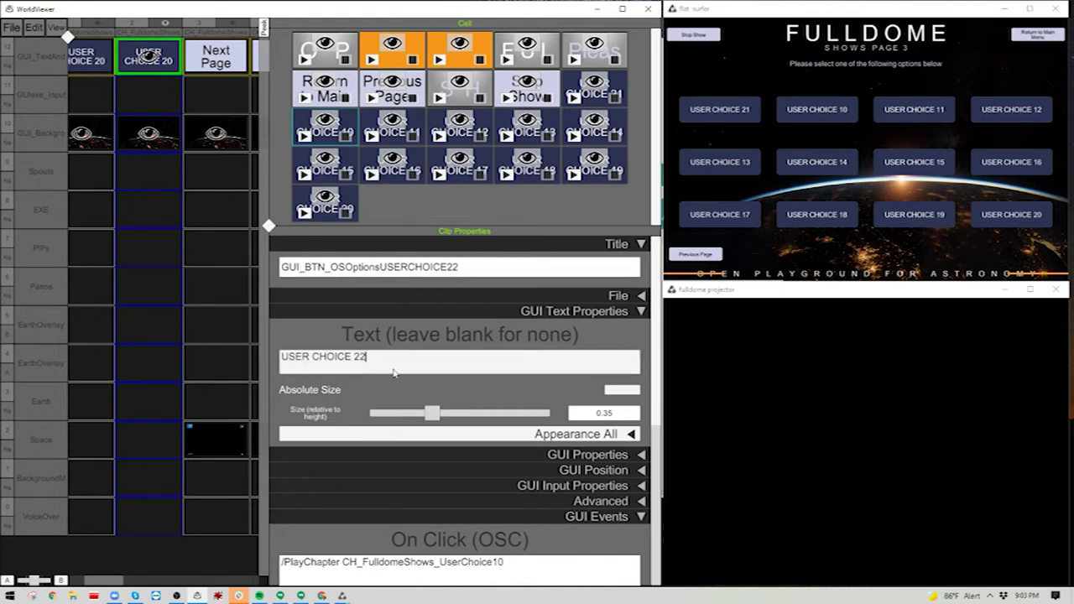
Set the User Choice 22 button's On Click OSC command to /PlayChapter CH_FulldomeShows_UserChoice22
left_click(508, 561)
left_click_drag(508, 561, 492, 562)
type("22")
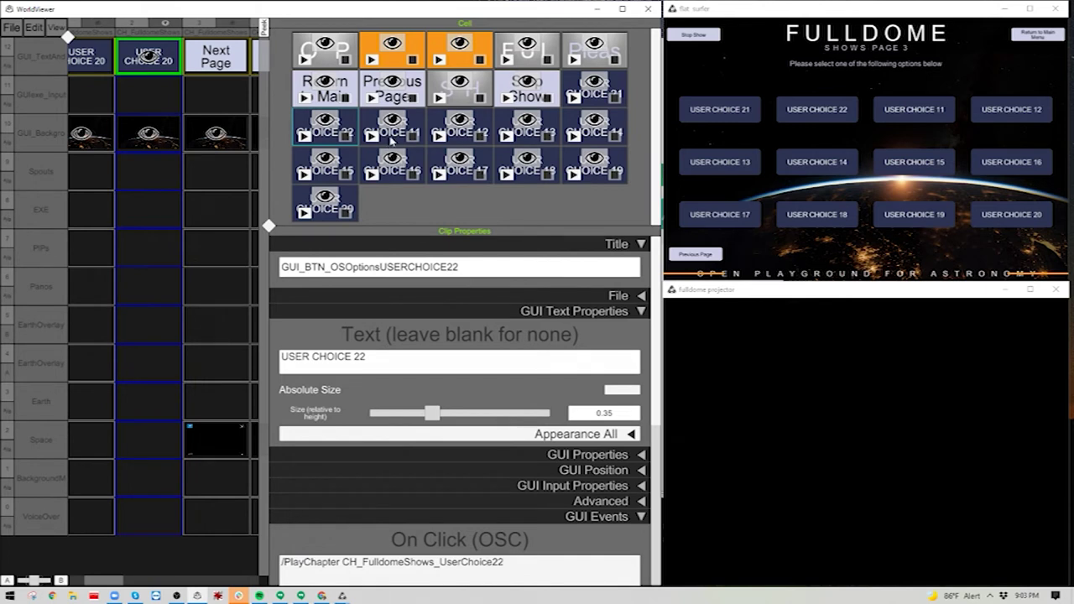
Retitle page 3's cloned User Choice 11 button GUI_BTN_OSOptionsUSERCHOICE23 and open its text for editing
left_click(391, 141)
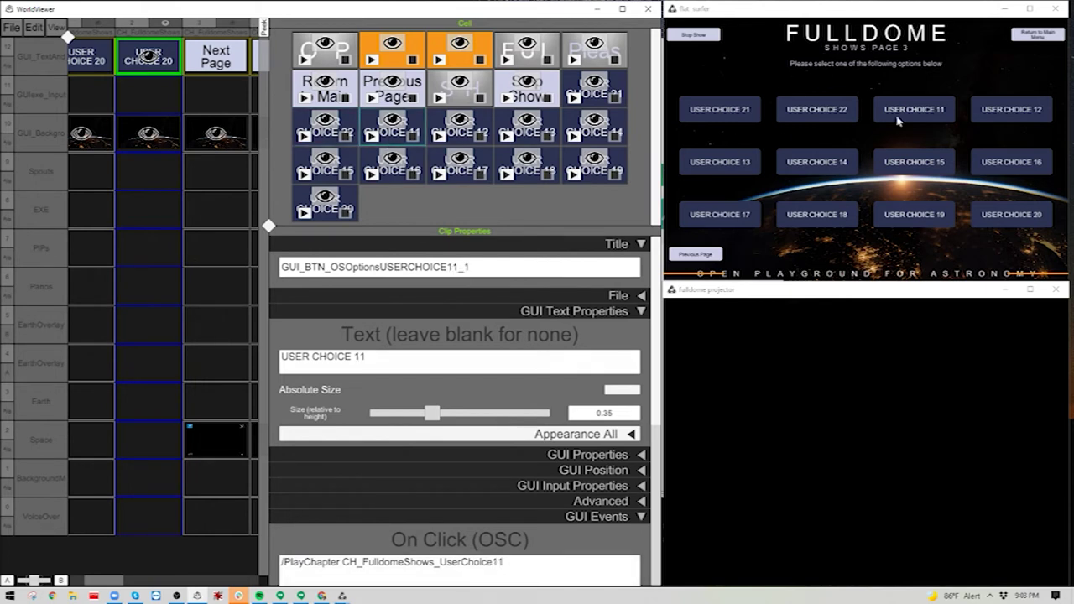
left_click(470, 268)
left_click_drag(470, 268, 448, 271)
type("23")
double_click(359, 359)
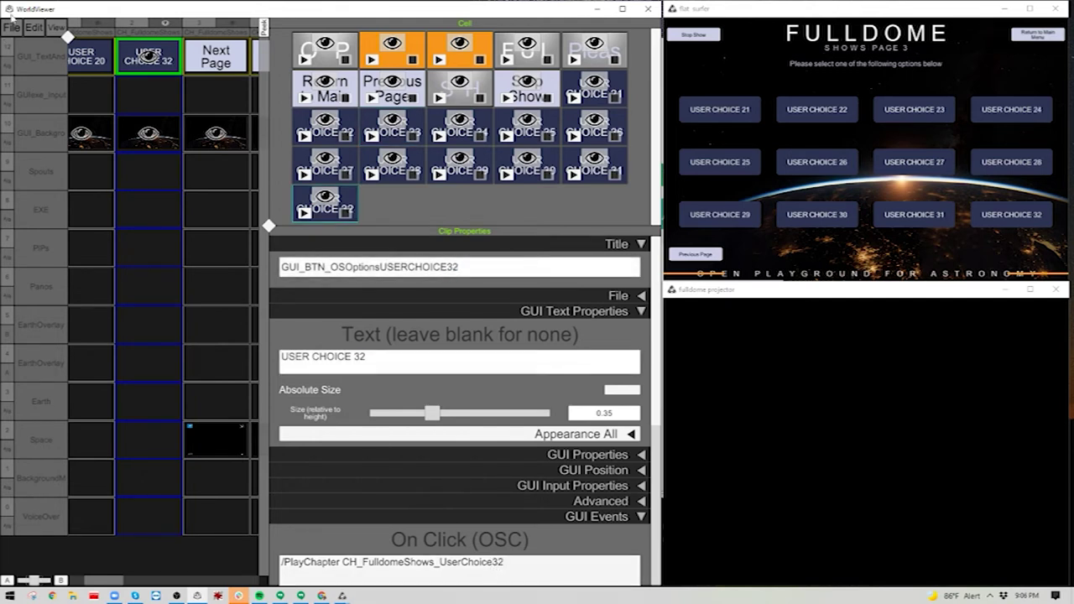
Save the composition under its current file name
left_click(12, 26)
left_click(48, 122)
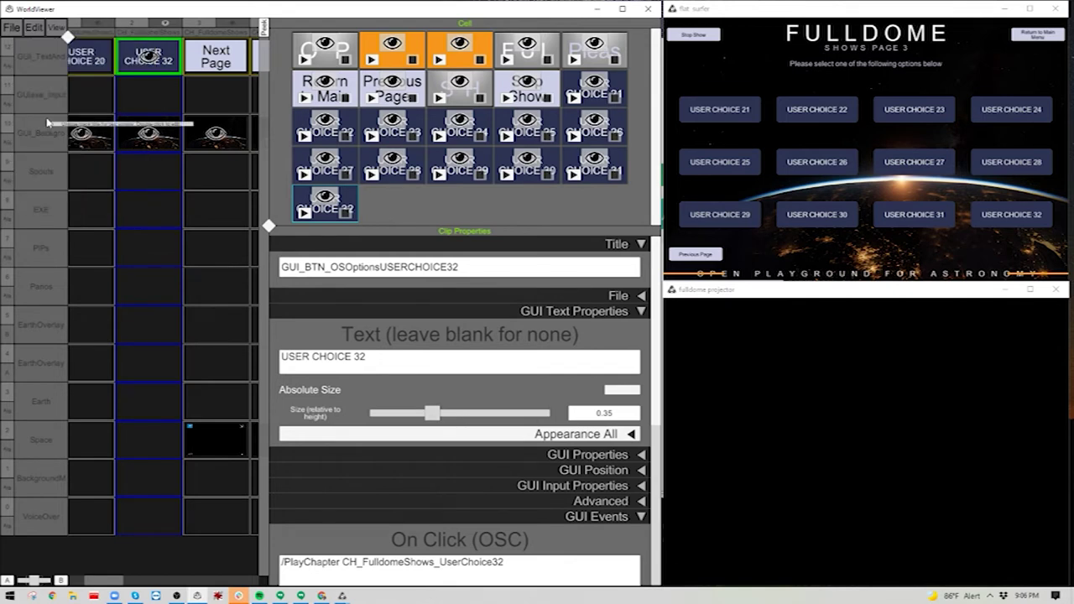
left_click(10, 29)
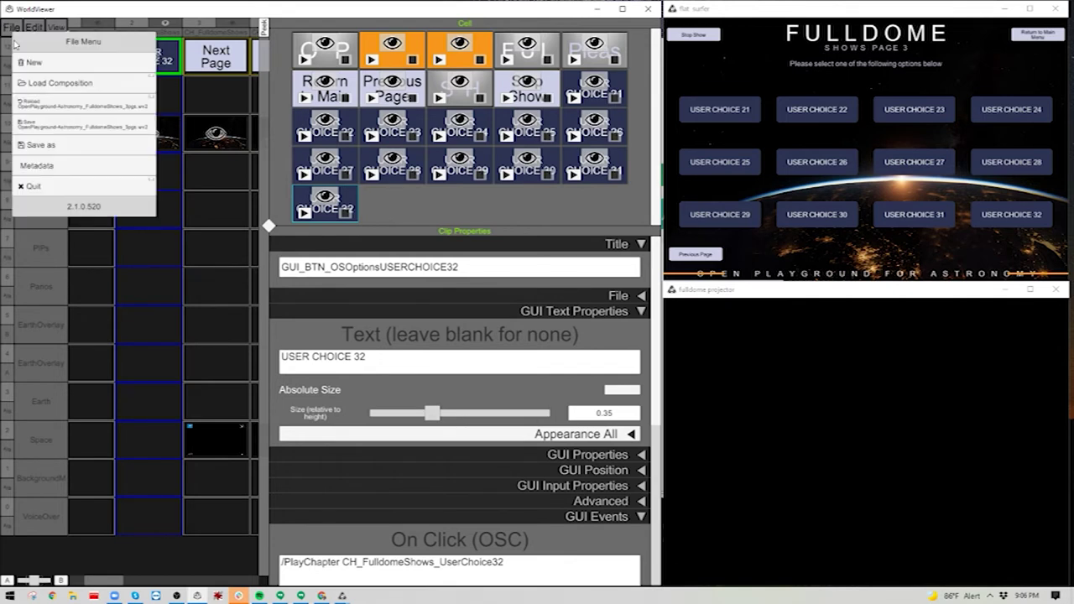
left_click(48, 126)
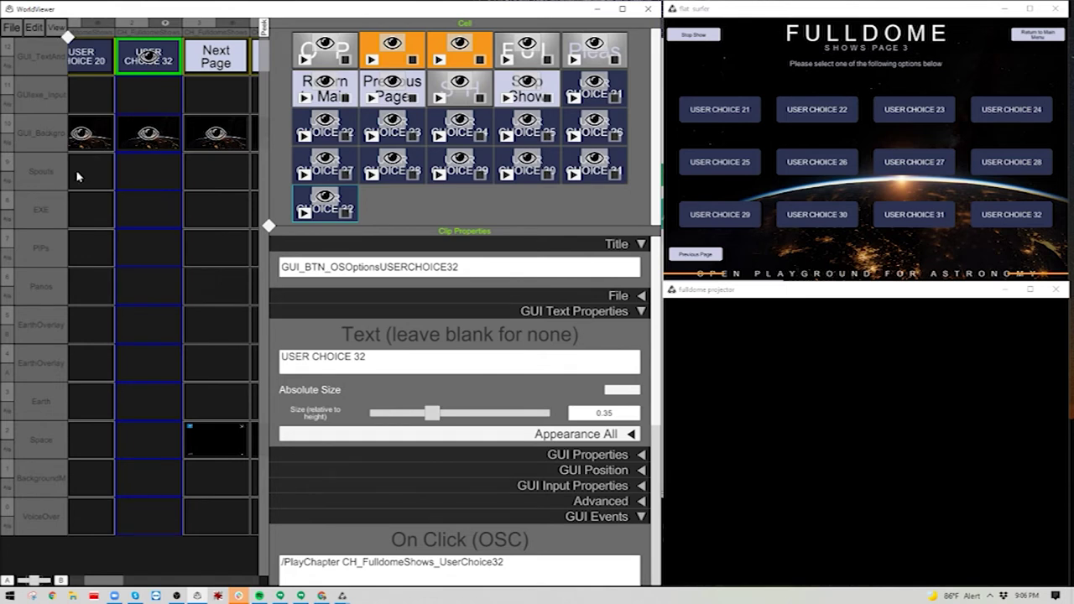
Test the Previous Page and Next Page buttons by paging between fulldome shows pages 3, 2 and 1 and back to page 3
left_click(695, 253)
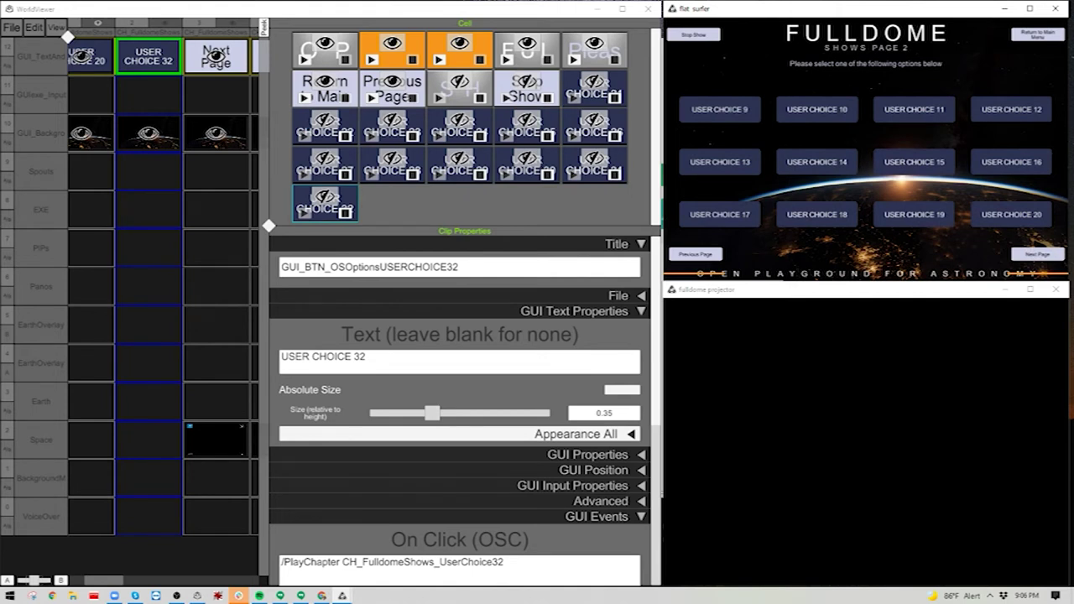
left_click(697, 255)
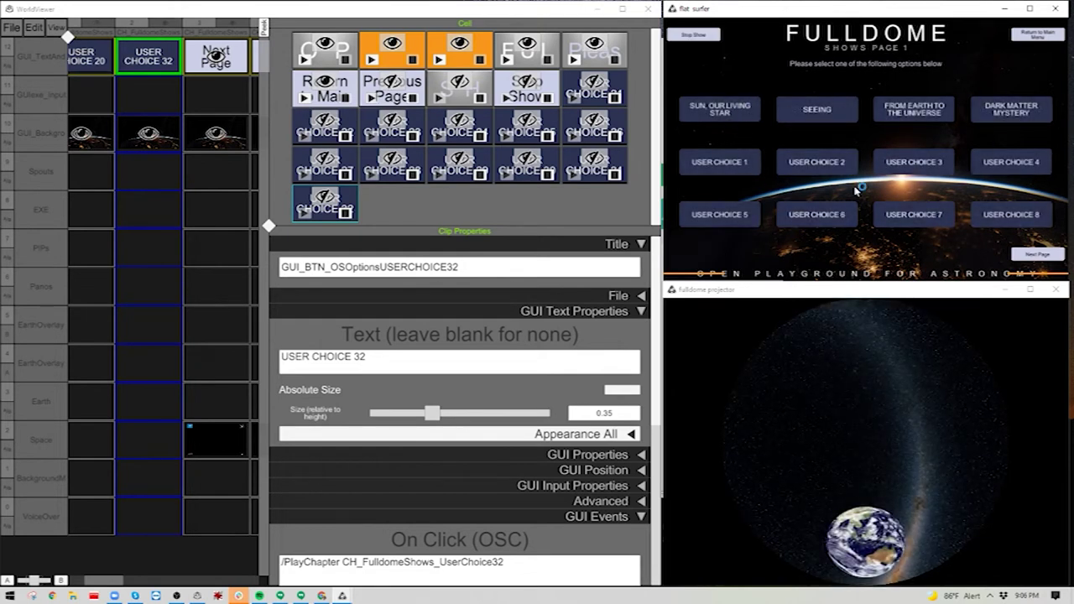
left_click(1041, 255)
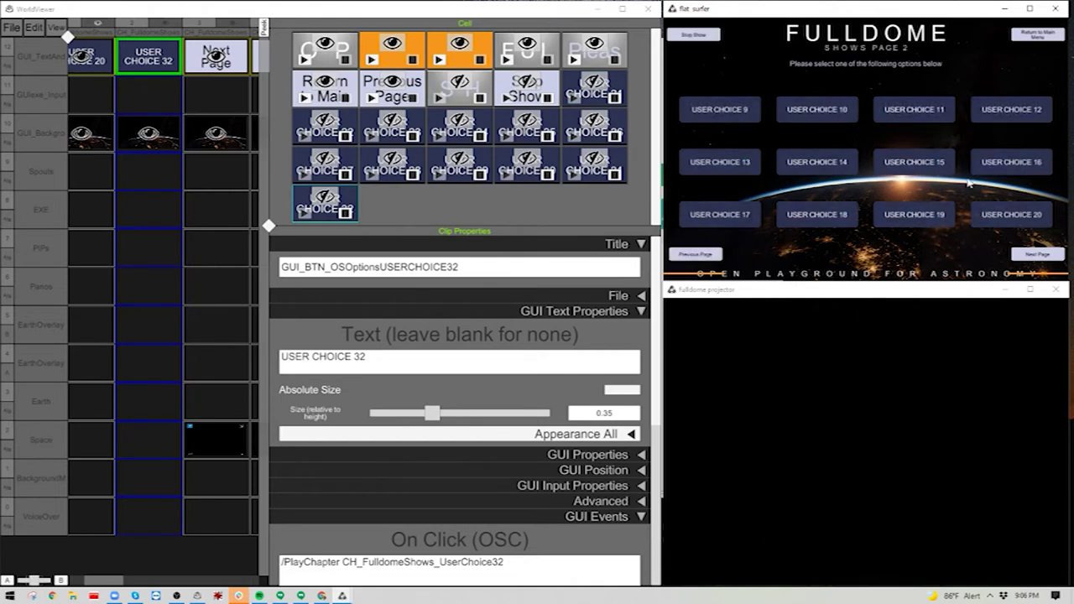
left_click(1034, 257)
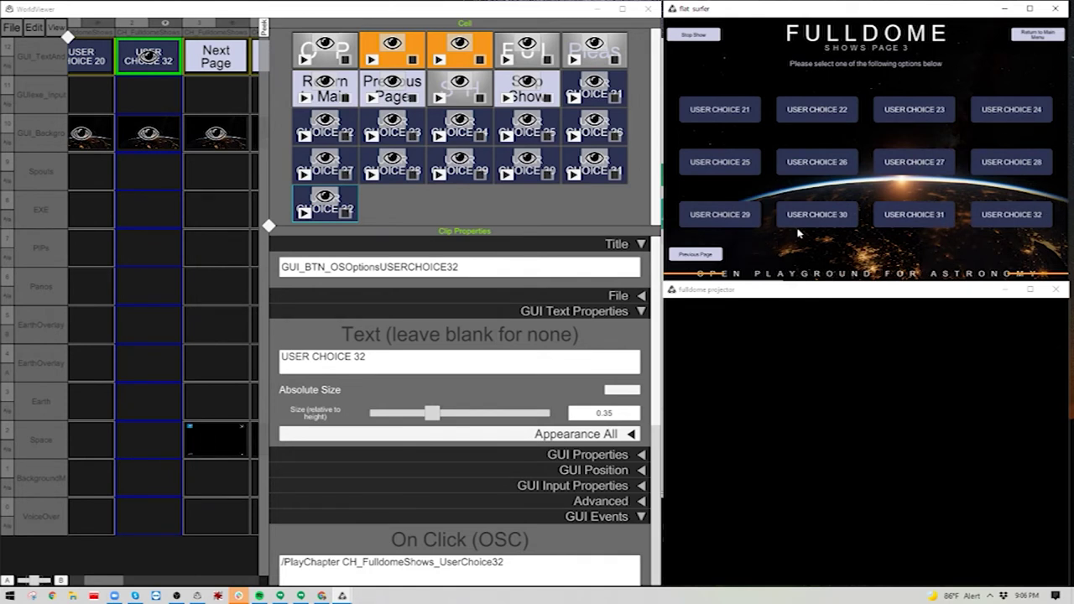
left_click(686, 255)
left_click(687, 257)
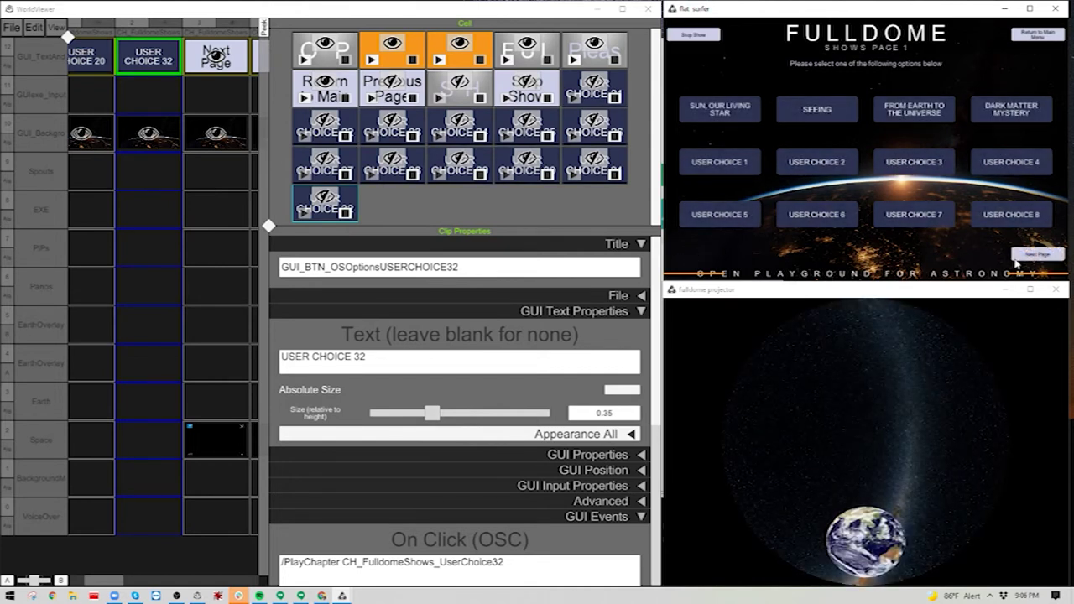
left_click(1037, 255)
left_click(1036, 256)
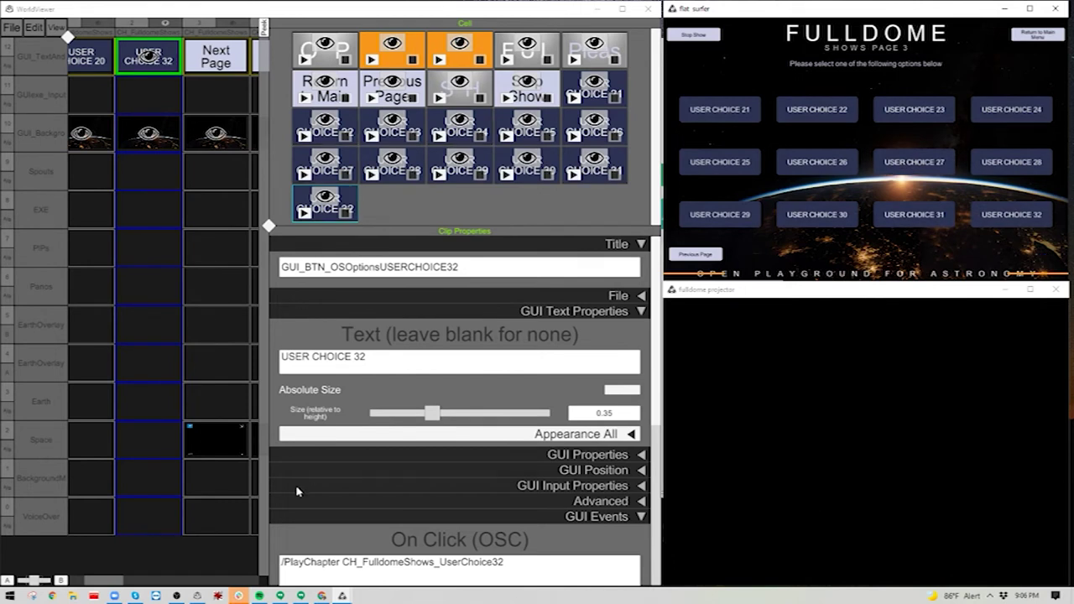
Add a new chapter from the CH_FulldomeShows_UserChoice8 chapter at the end of the chapter grid
left_click_drag(115, 583, 5, 581)
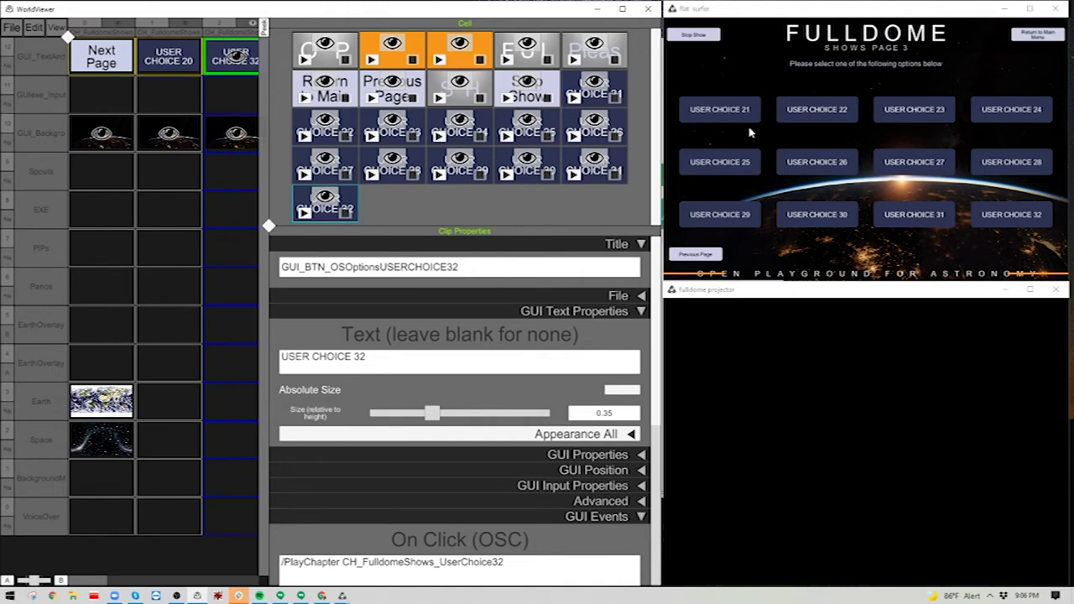
left_click_drag(95, 583, 256, 582)
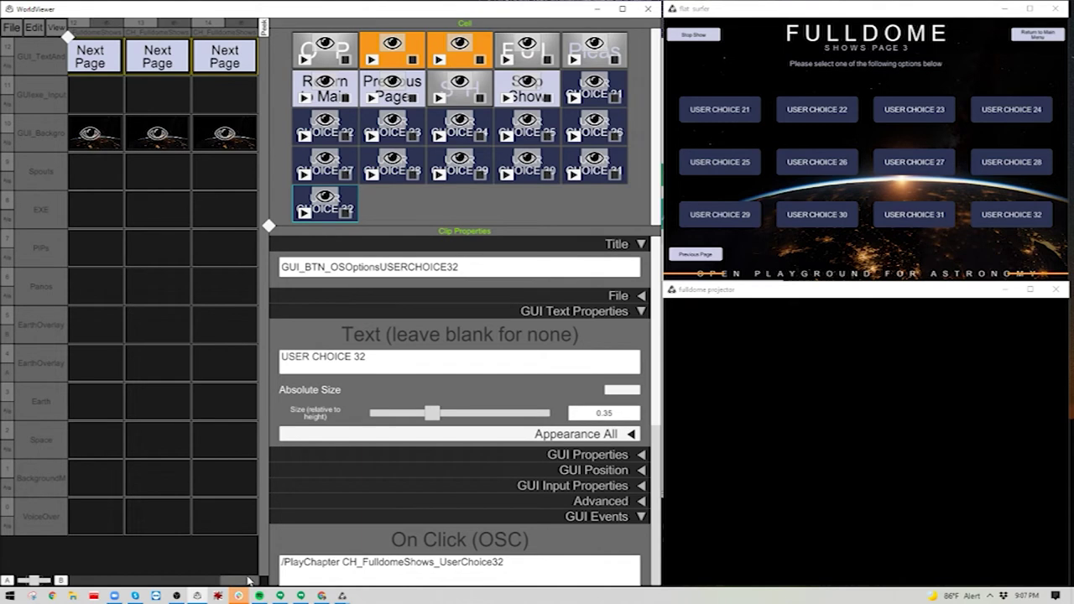
left_click(243, 33)
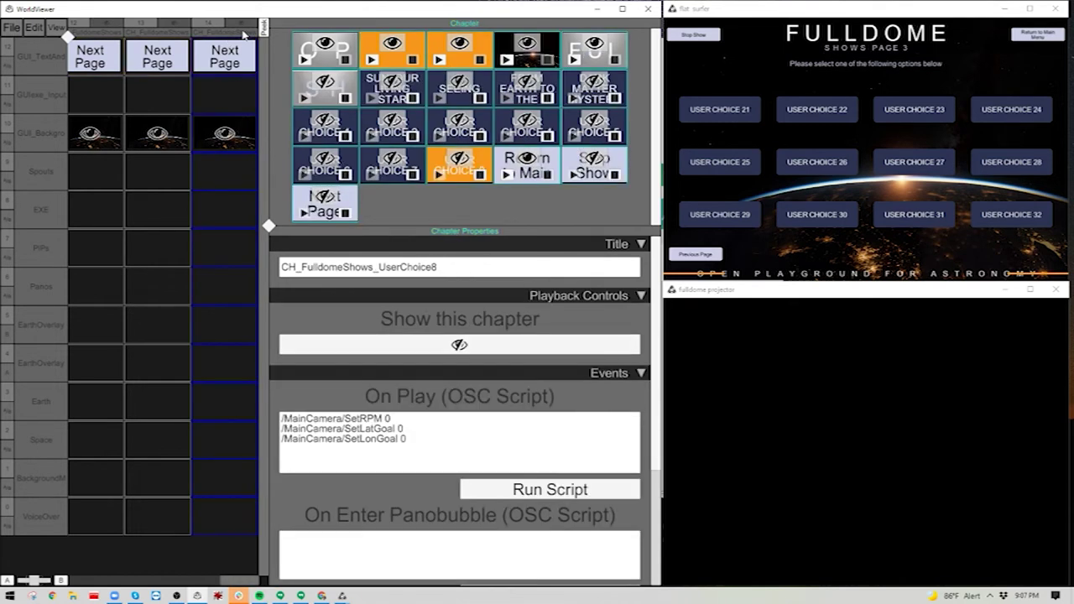
right_click(240, 36)
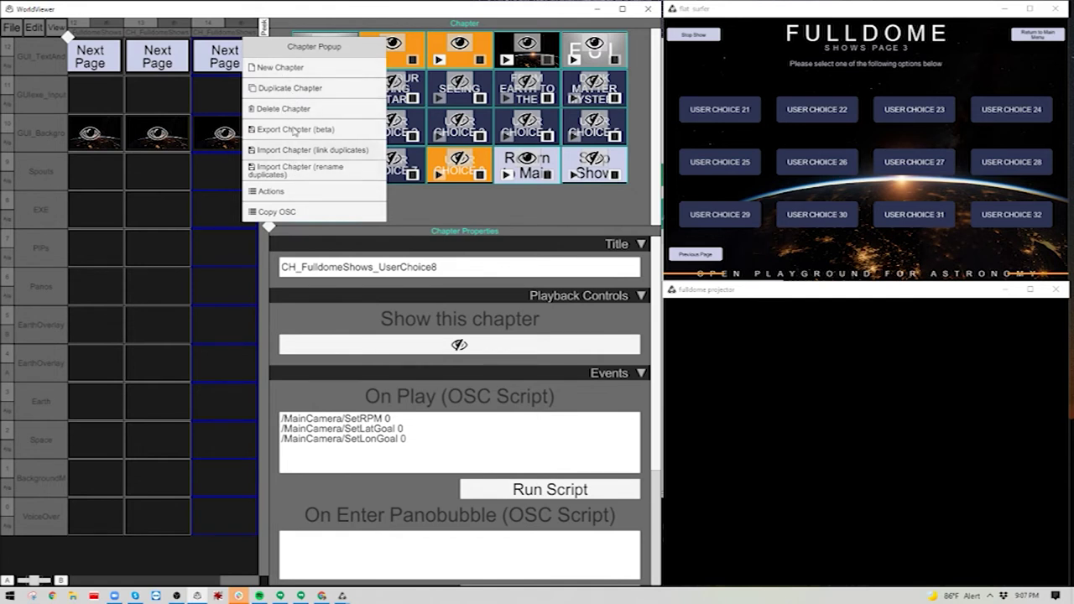
left_click(258, 66)
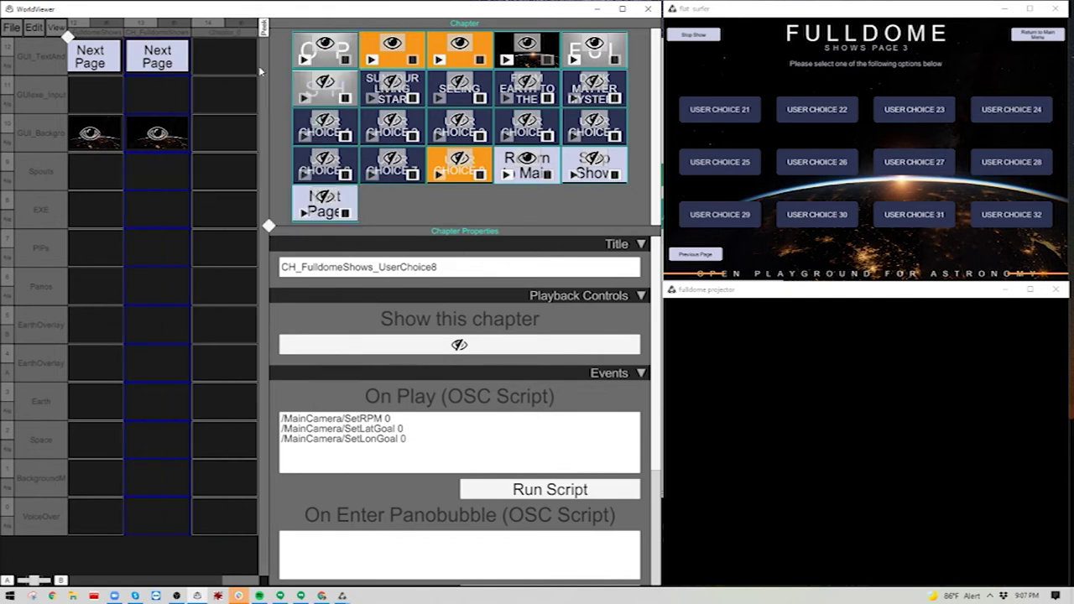
Title the new chapter CH_FulldomeShows_UserChoice, copying the name without its number from the User Choice 8 chapter
left_click(217, 37)
double_click(334, 268)
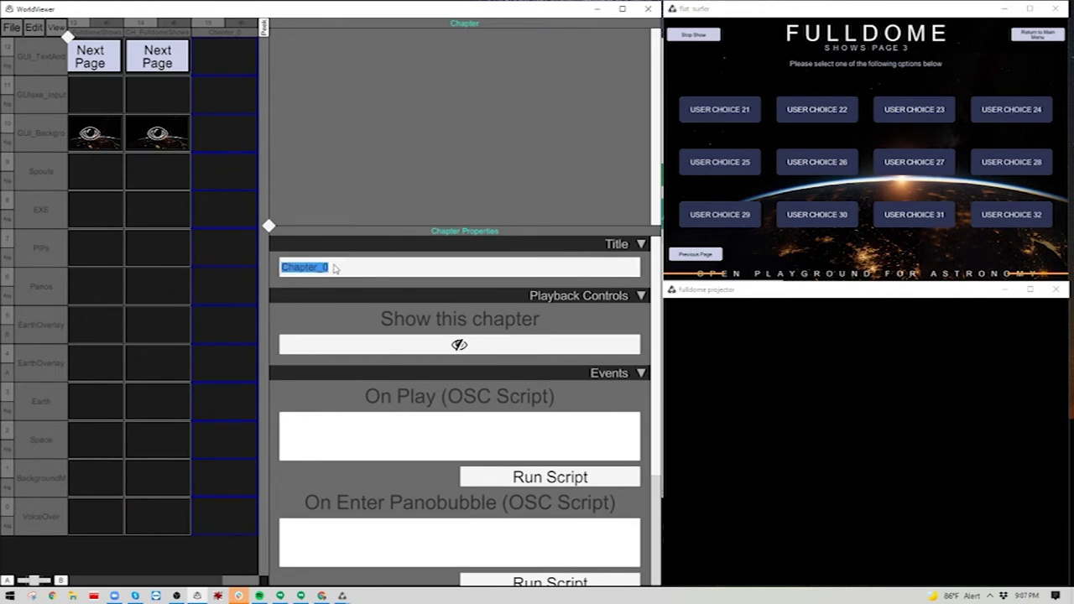
left_click(170, 33)
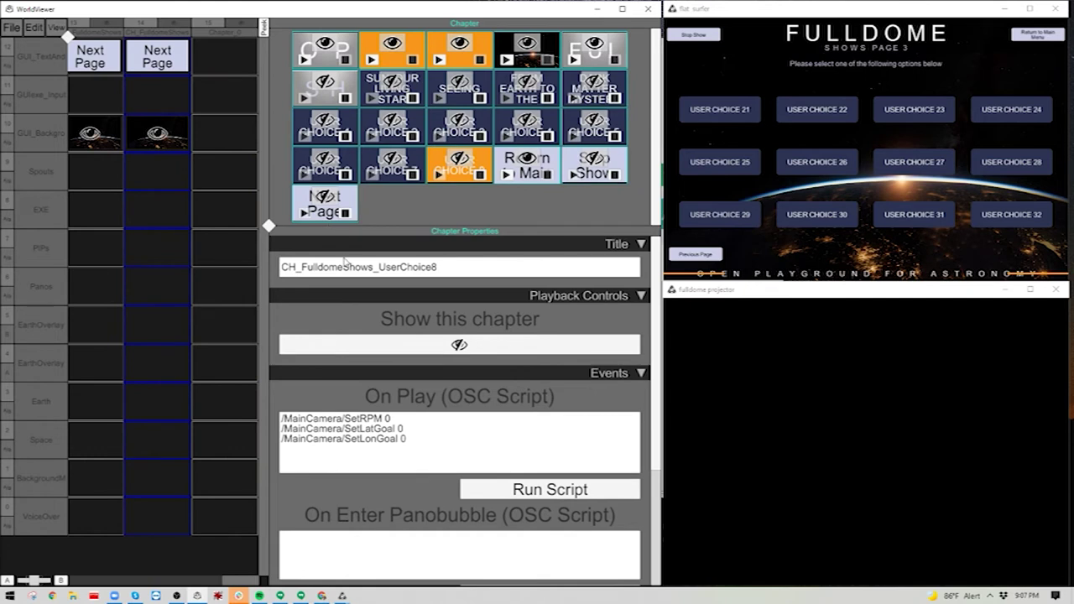
left_click(409, 269)
left_click(437, 267)
left_click_drag(433, 269, 284, 268)
key("ctrl+c")
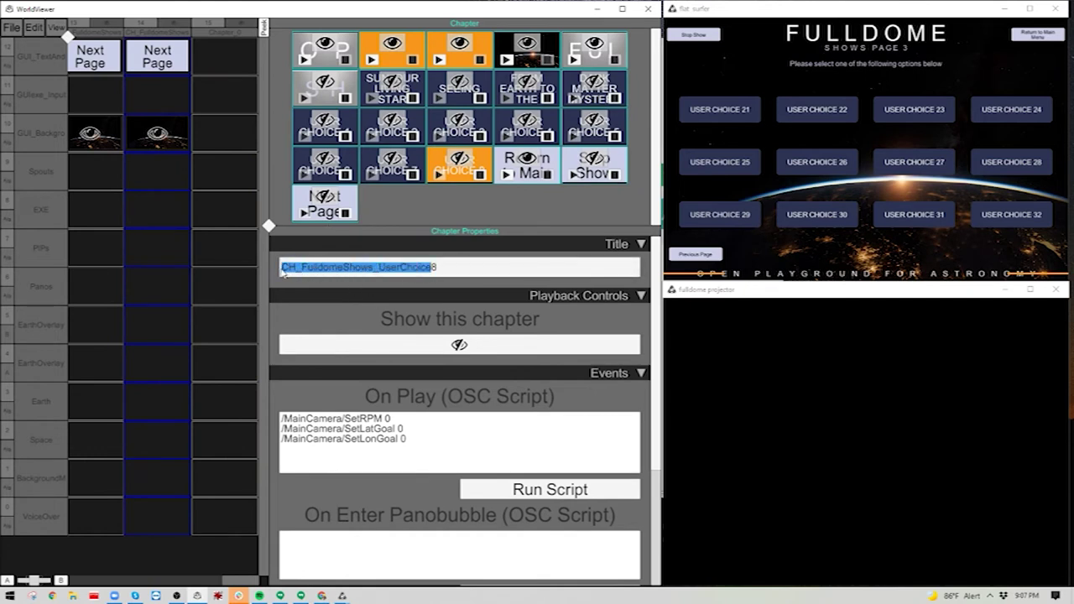
left_click(233, 35)
left_click(389, 270)
type("V")
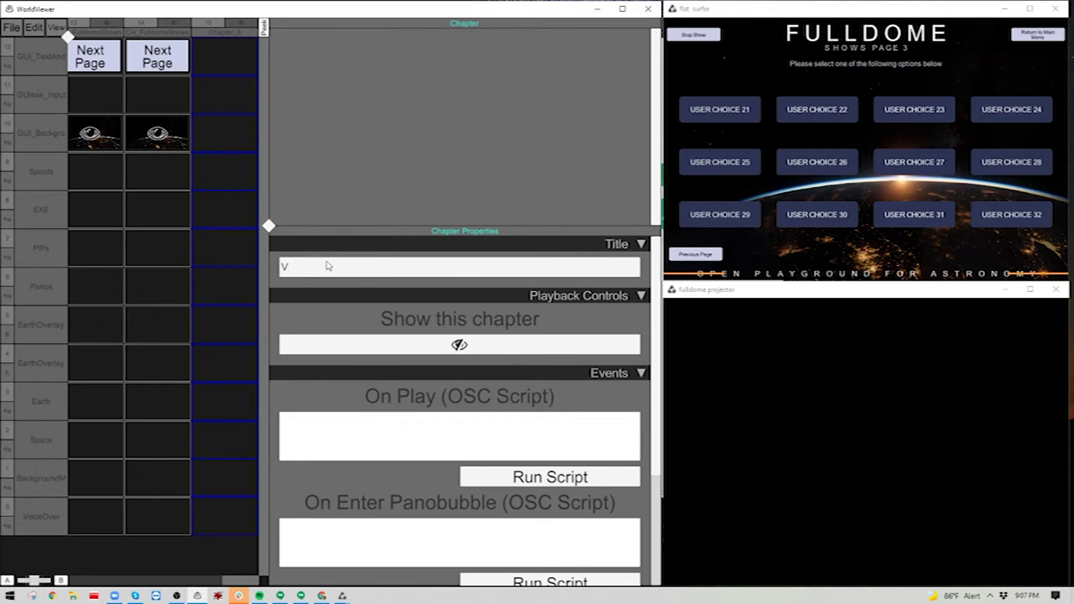
key("ctrl+v")
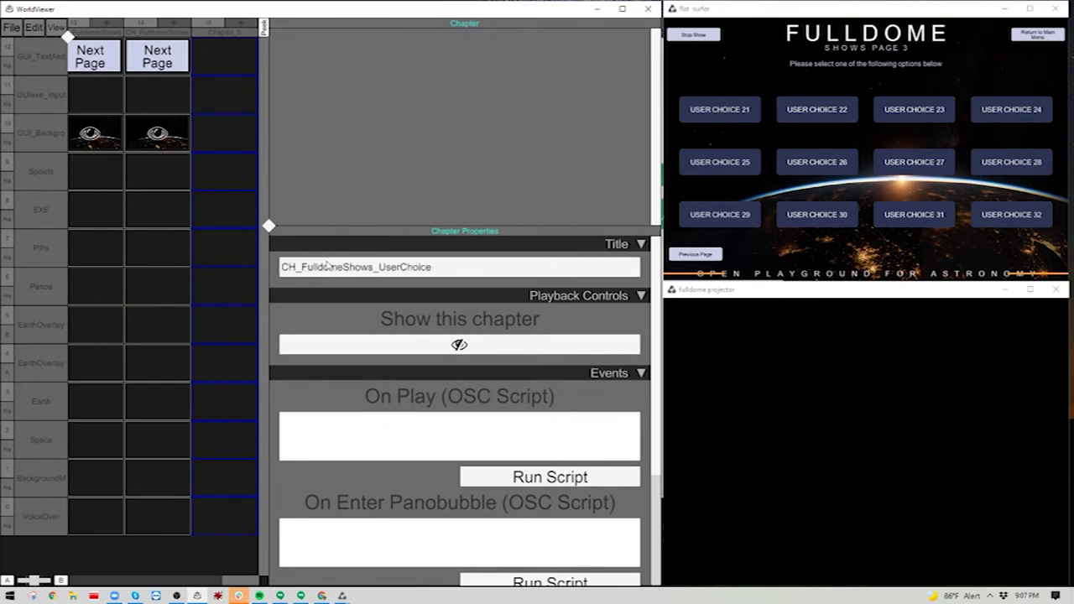
Link the GUI_Background_FulldomeShows clip from the User Choice 8 chapter into the new chapter's GUI background cell
left_click(185, 141)
right_click(206, 132)
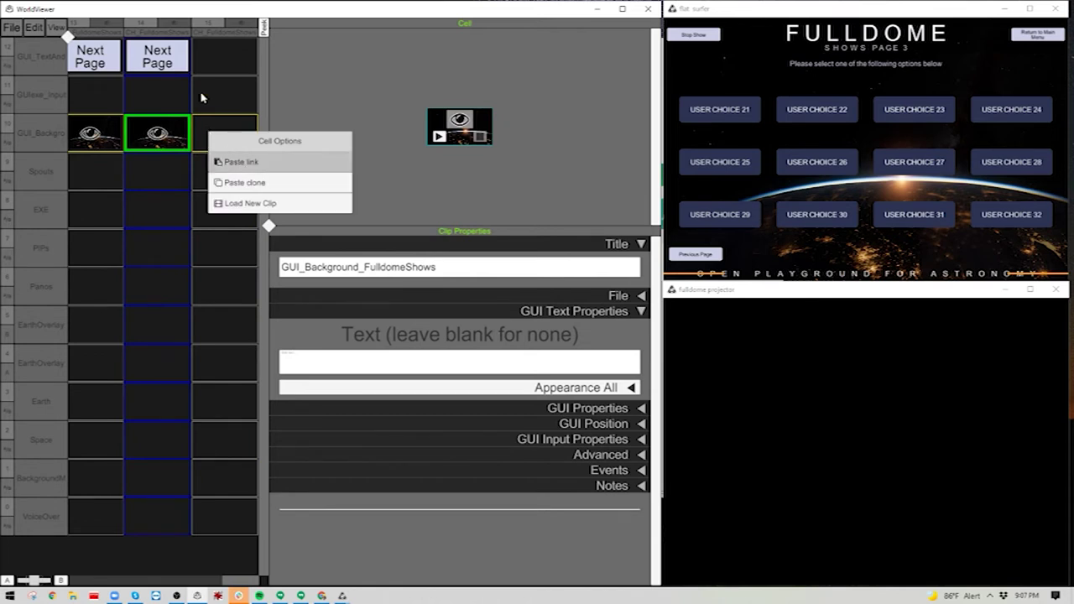
left_click(241, 162)
Link the GUI_TXT_Footer clip from the User Choice 8 chapter into the new chapter's GUI text cell
left_click(184, 65)
left_click(326, 84)
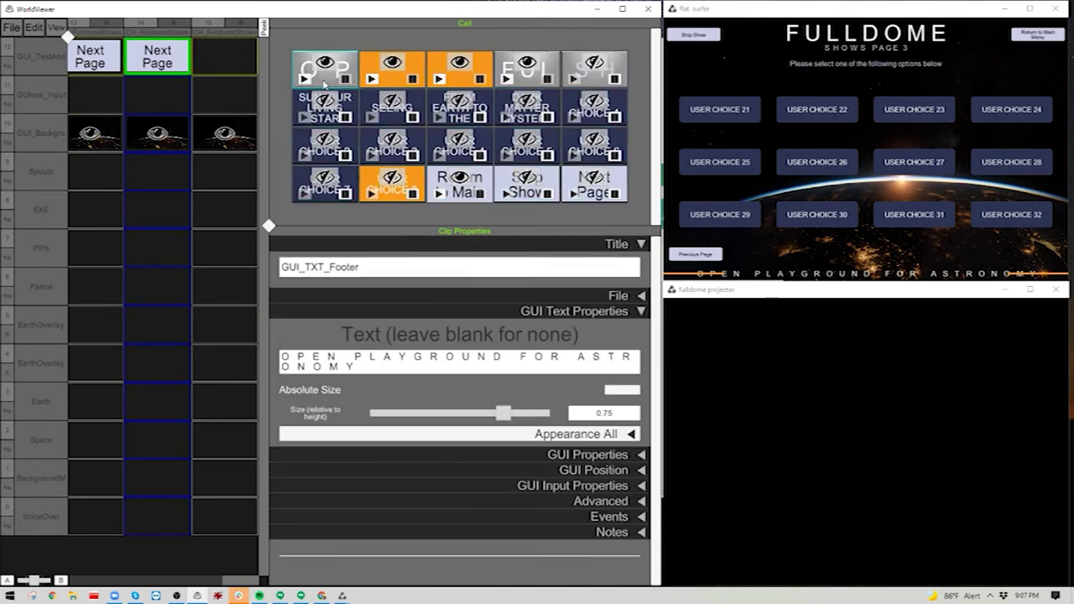
right_click(227, 60)
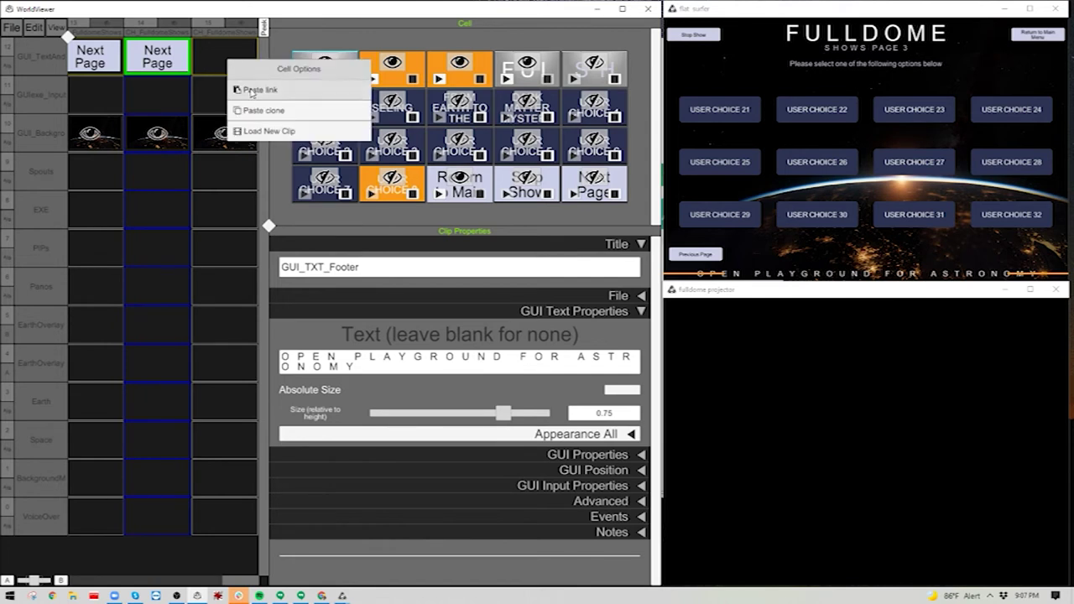
left_click(251, 90)
right_click(220, 67)
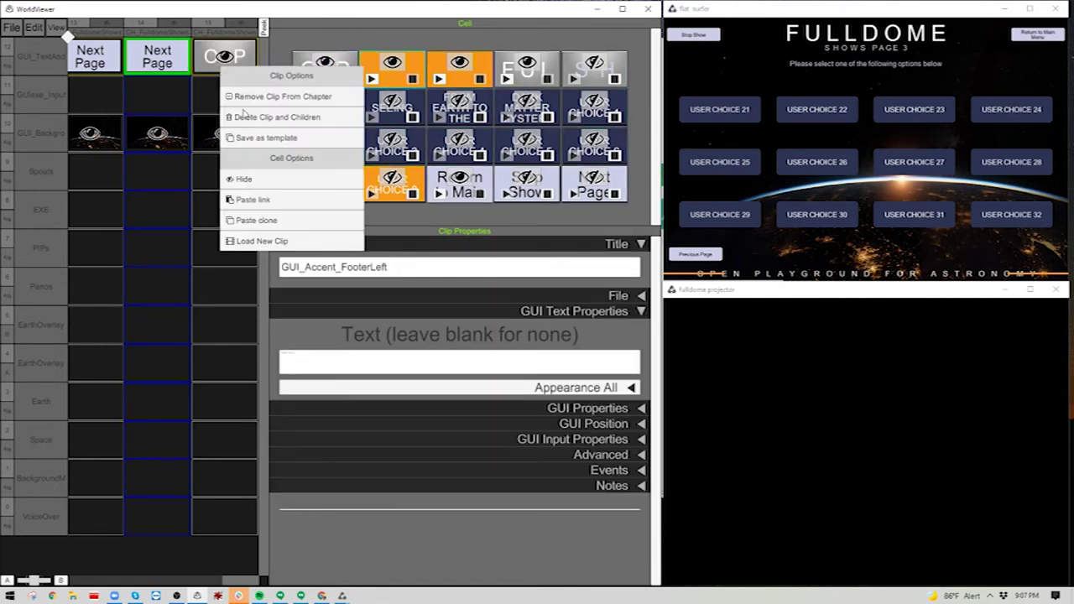
left_click(264, 221)
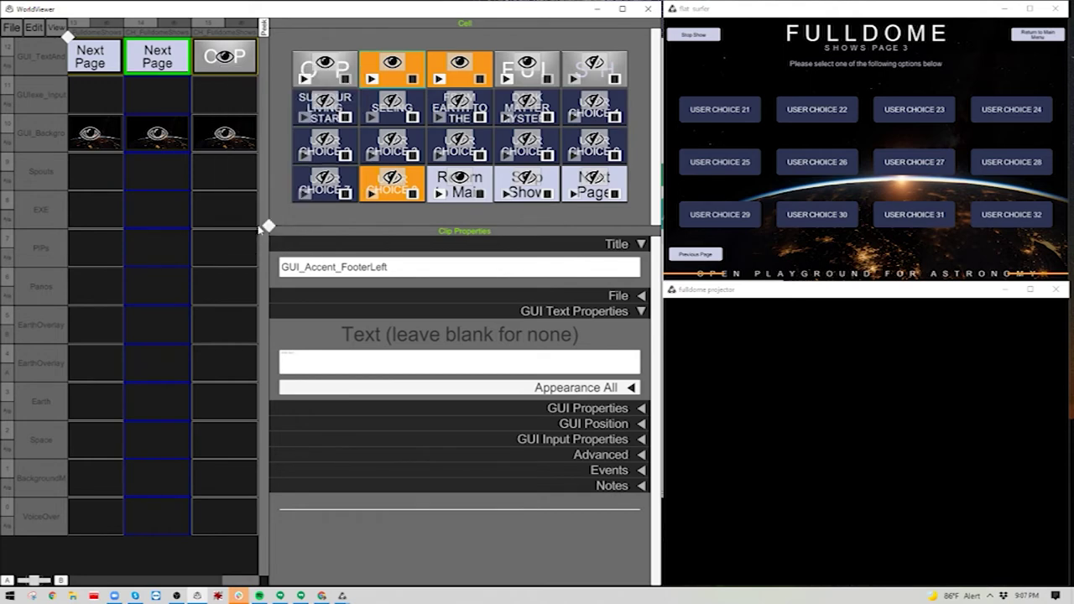
left_click(243, 48)
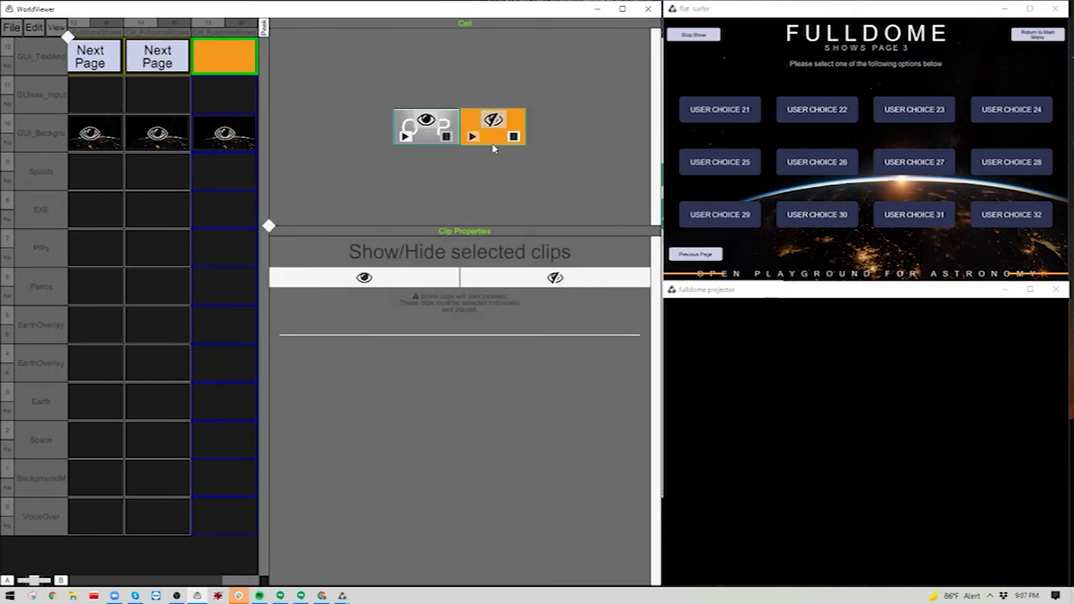
left_click(493, 147)
right_click(494, 146)
left_click(520, 235)
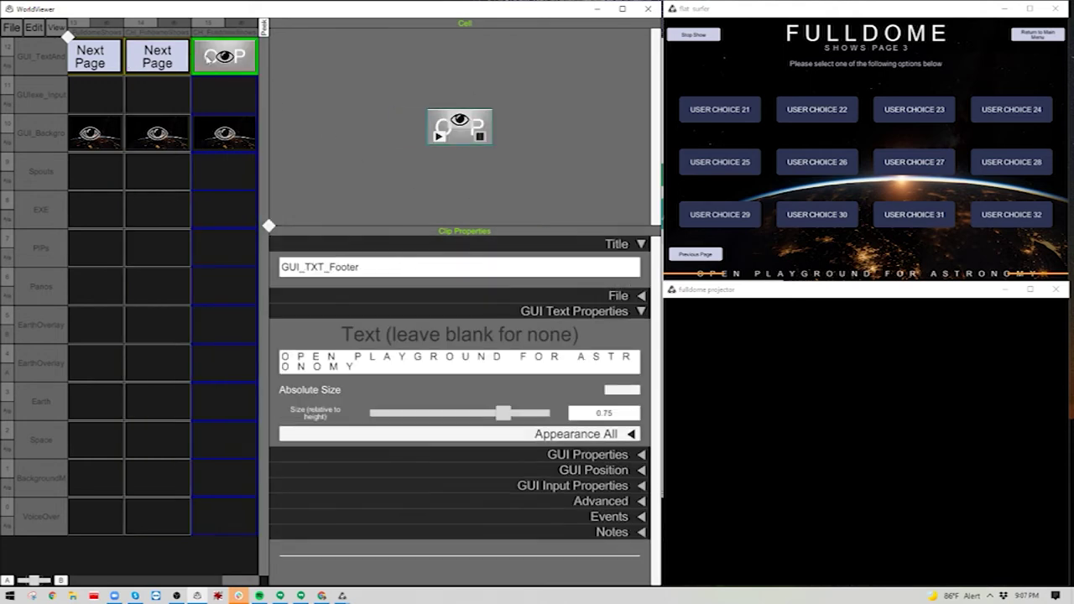
Link the GUI_Accent_FooterLeft clip into the new chapter's GUI text cell and play that chapter
left_click(180, 54)
left_click(395, 80)
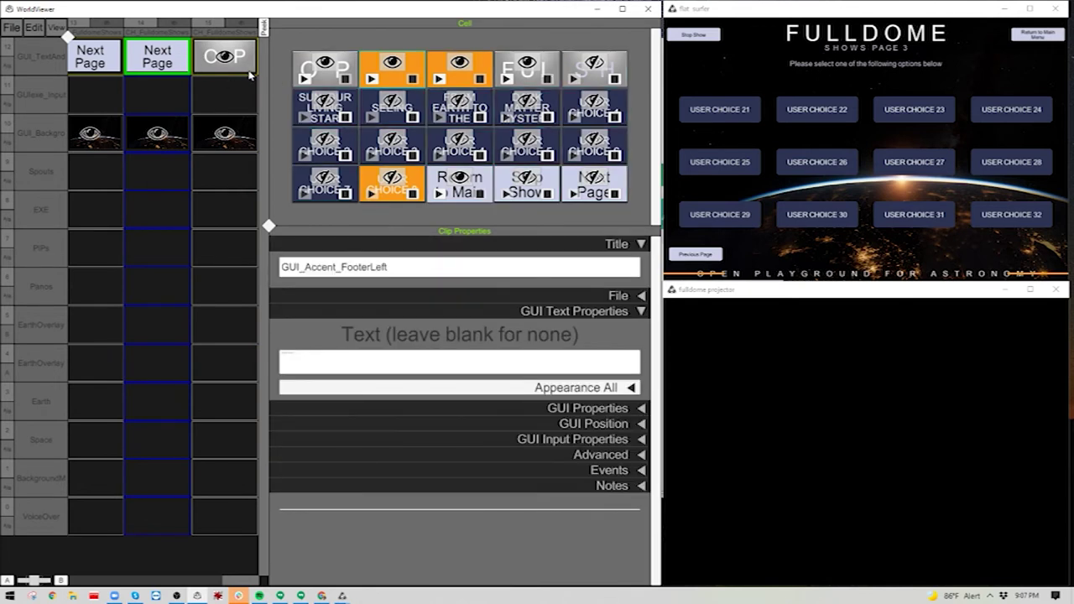
right_click(243, 66)
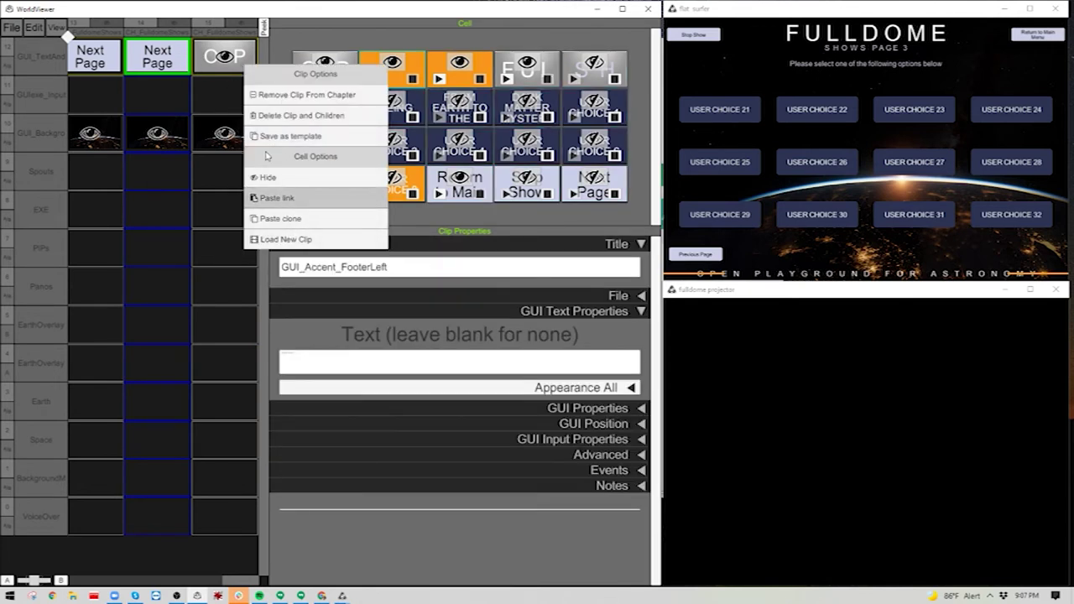
left_click(237, 23)
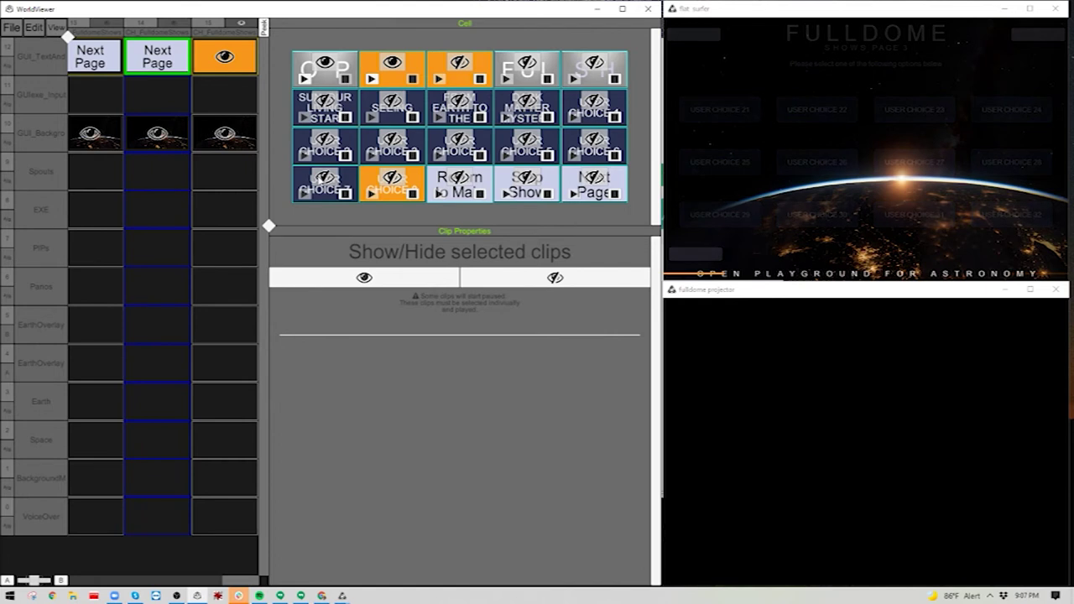
Link the GUI_Accent_FooterRight, GUI_TXT_Header_FulldomeShows and GUI_TXT_Header_Subtext_FulldomeShows1 clips from the User Choice 8 chapter into the new chapter's GUI text cell
left_click(458, 84)
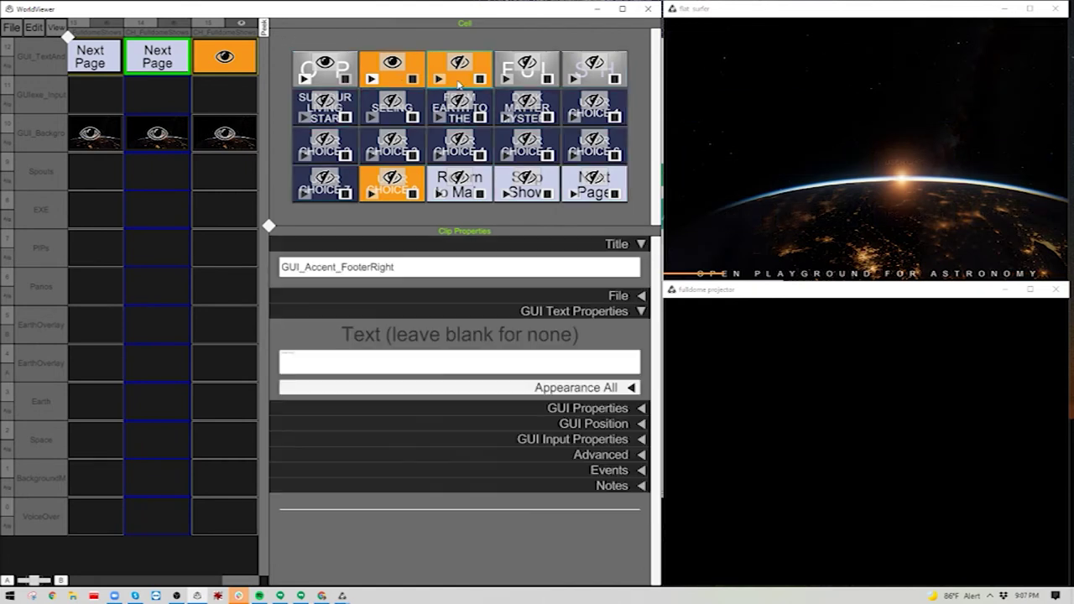
right_click(238, 70)
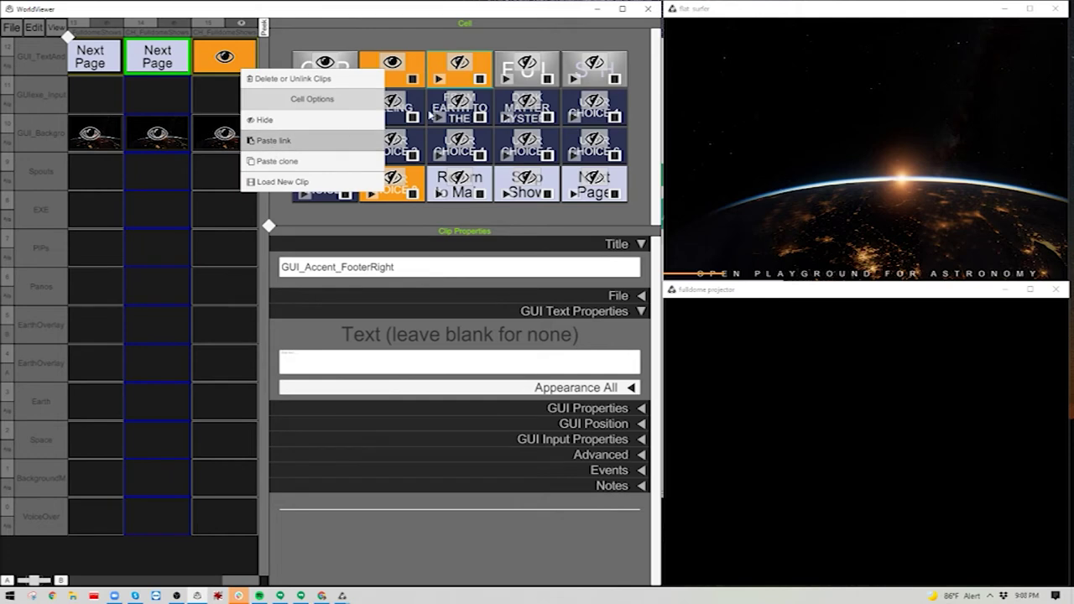
left_click(341, 125)
right_click(240, 70)
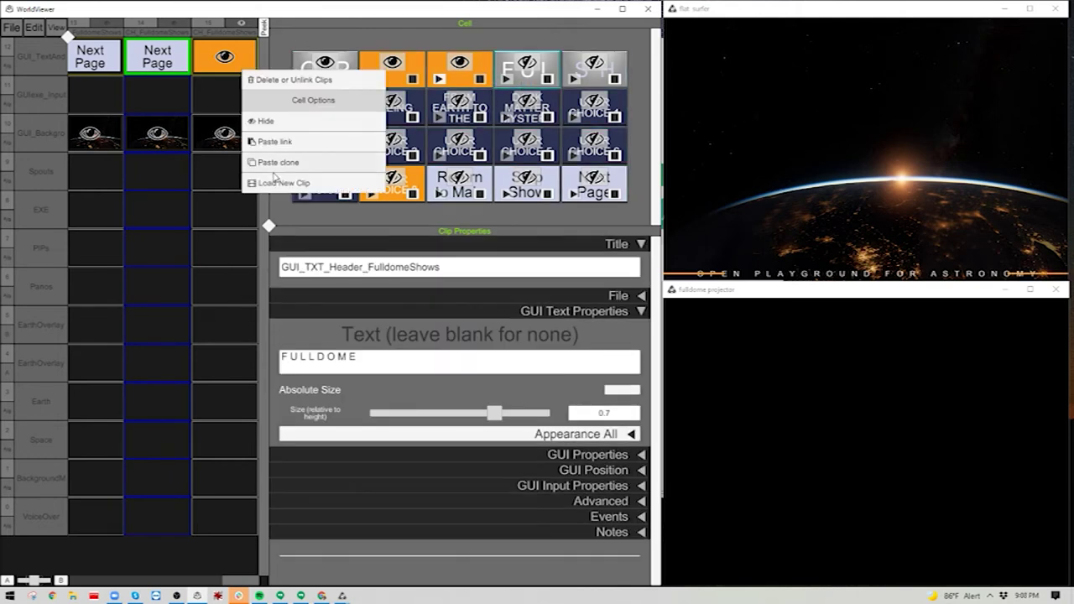
left_click(281, 146)
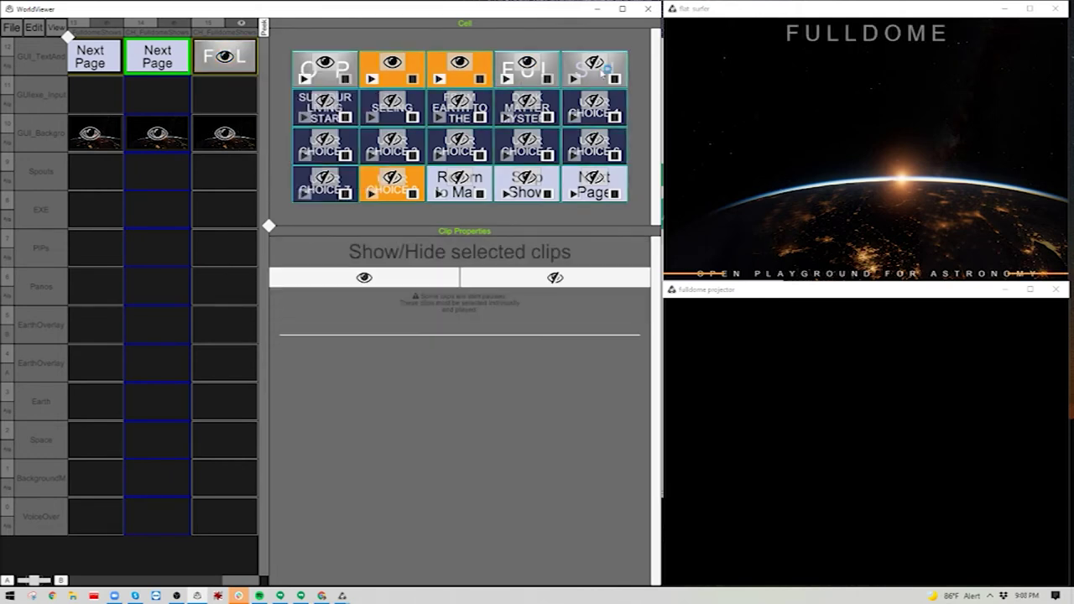
right_click(242, 72)
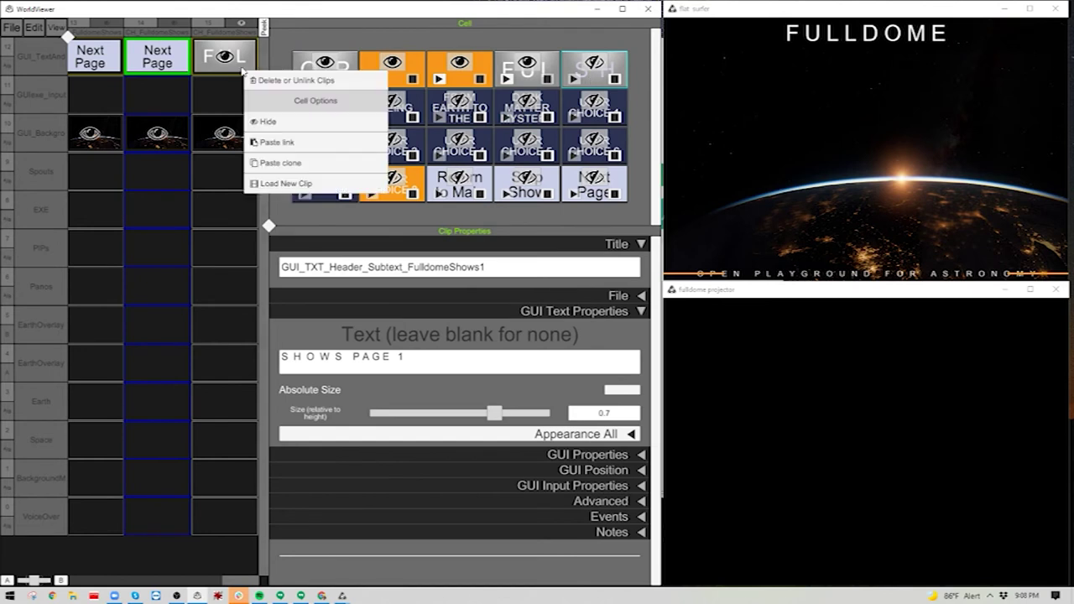
left_click(282, 146)
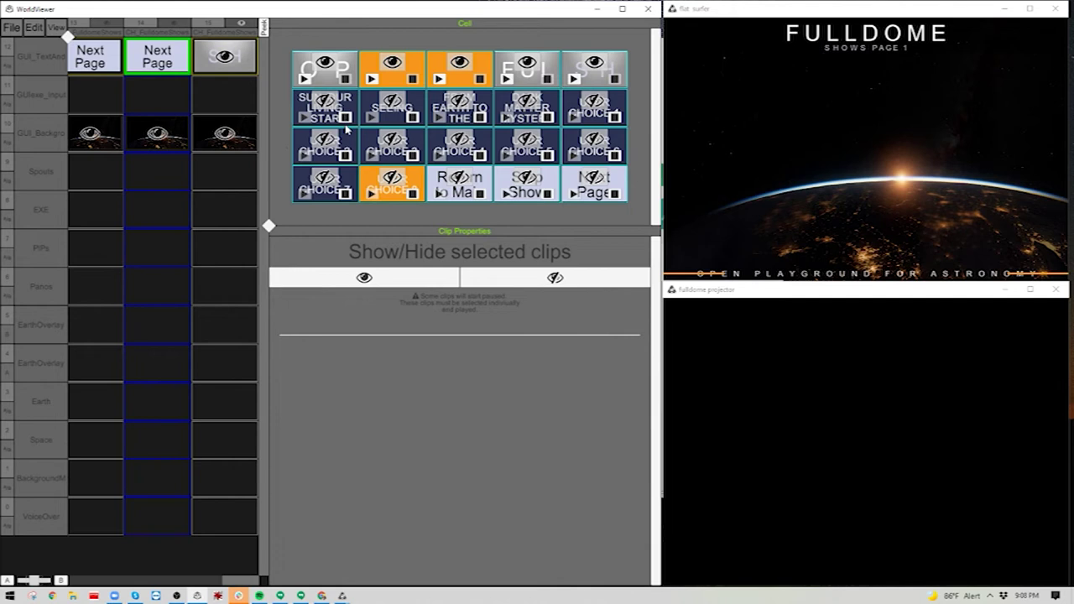
Save the new chapter's SHOWS PAGE 1 header subtext clip as a template named SHOWSPAGE1 and delete the clip
left_click(176, 29)
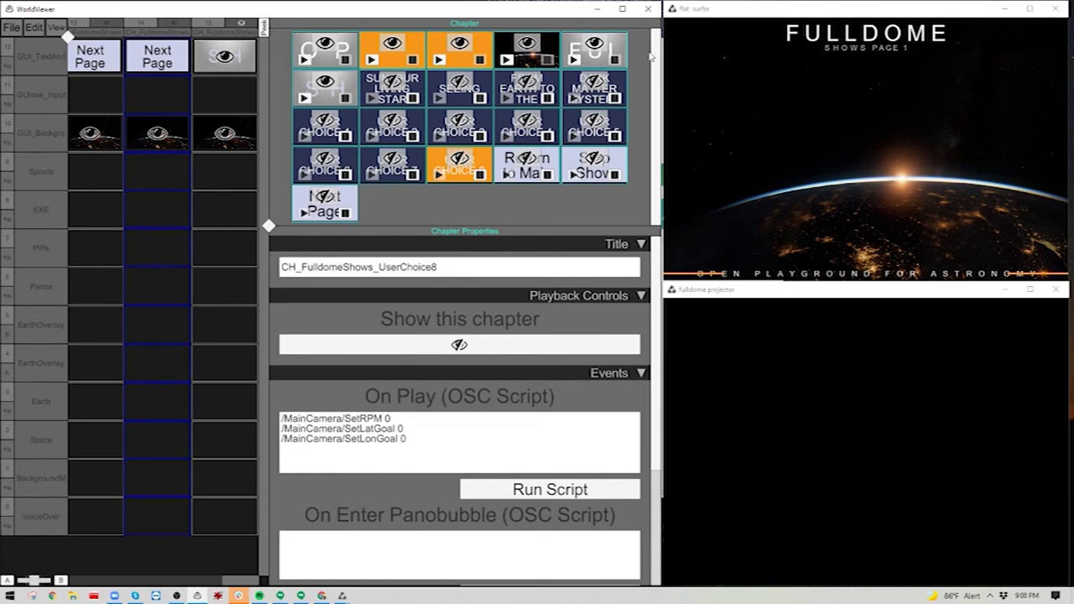
right_click(243, 64)
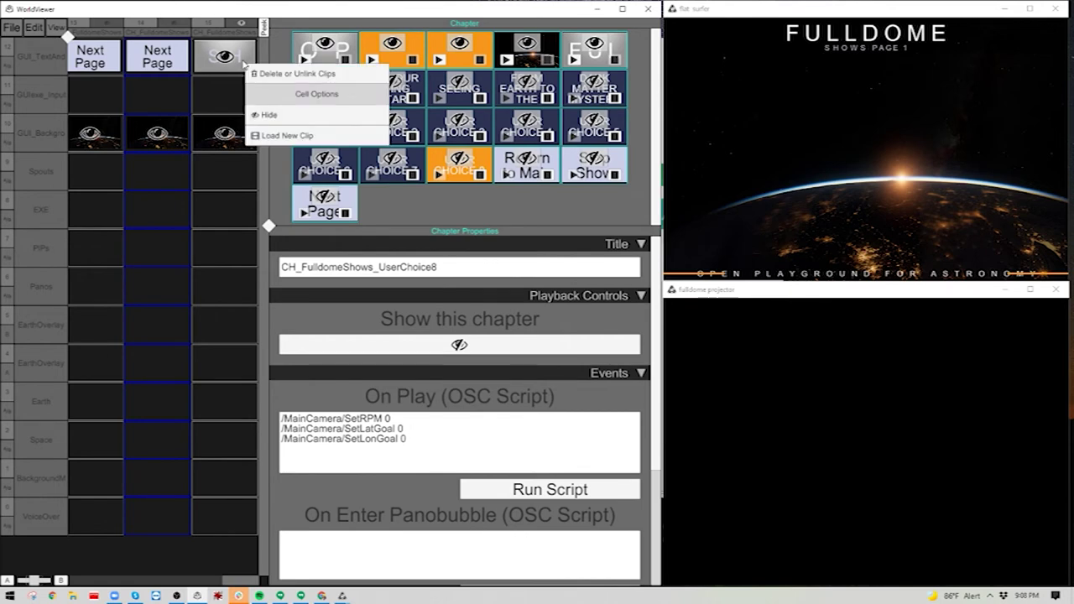
left_click(283, 93)
left_click(598, 139)
right_click(598, 143)
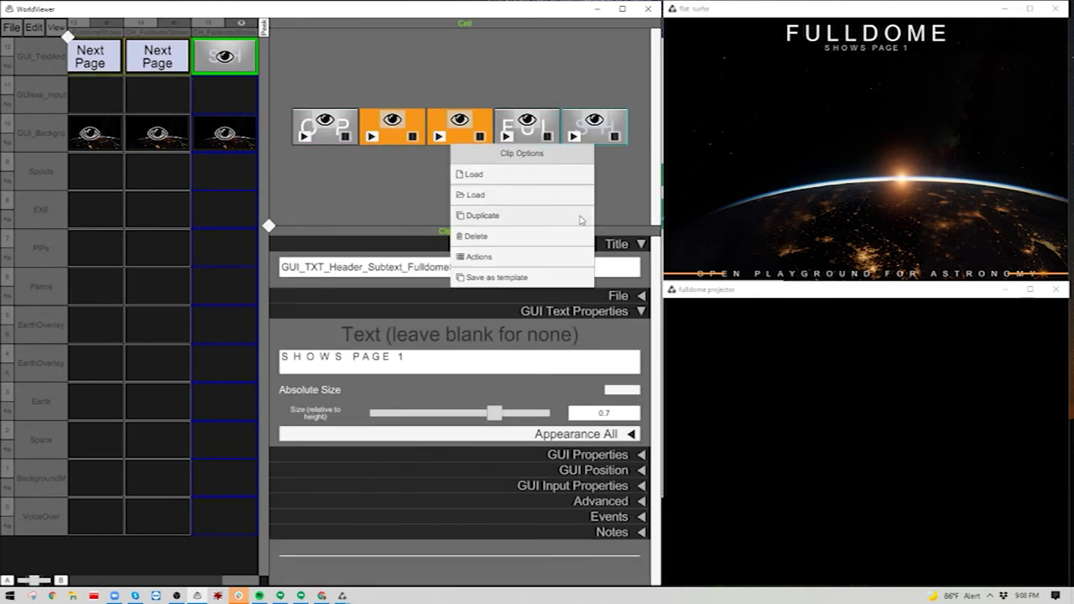
left_click(497, 278)
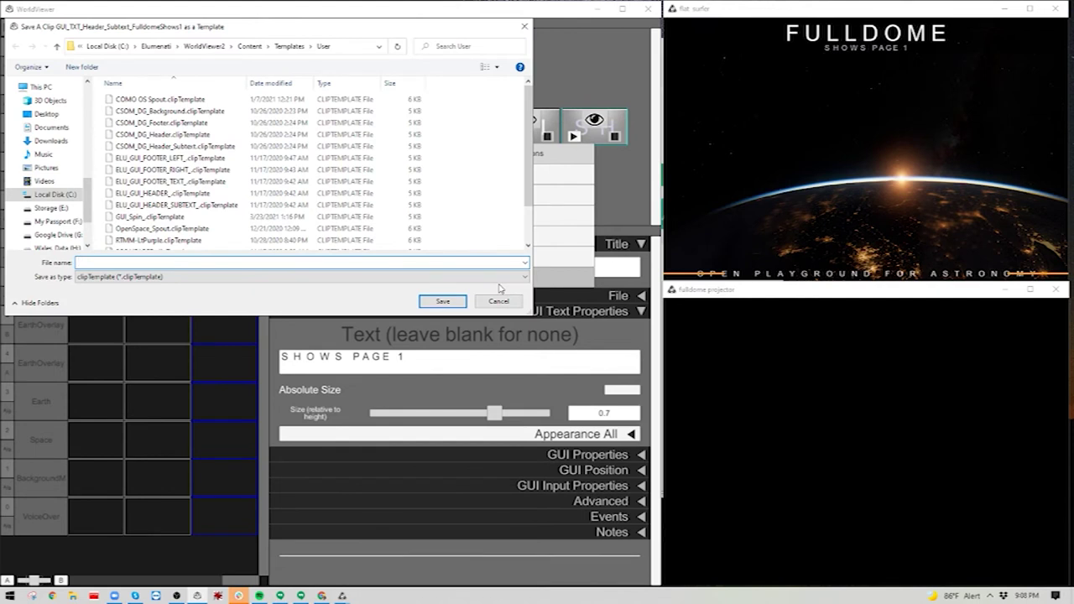
type("SHOWSPAGE1")
key("Return")
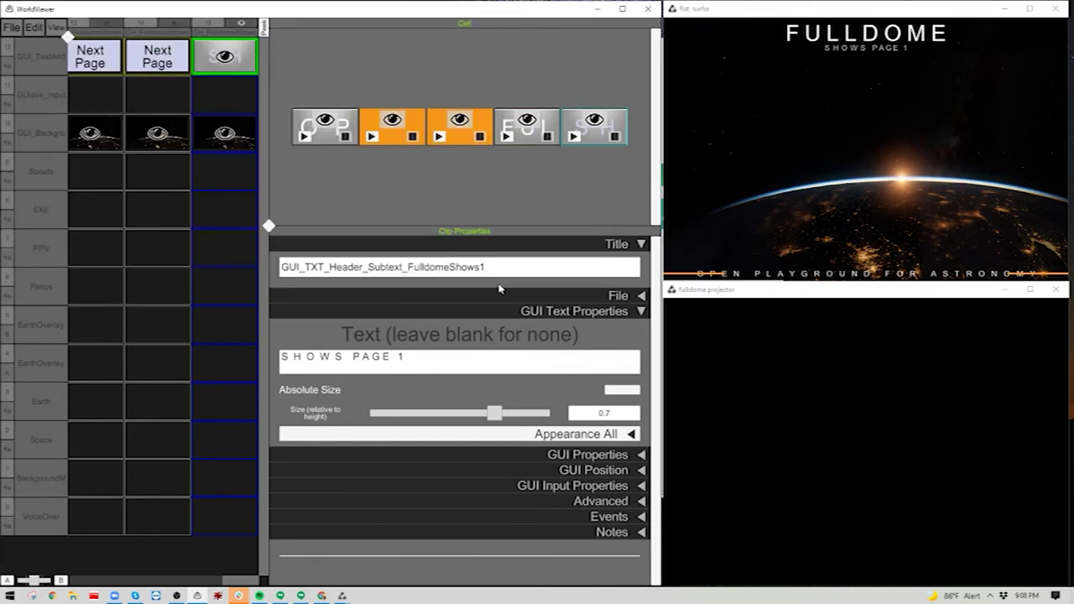
right_click(590, 140)
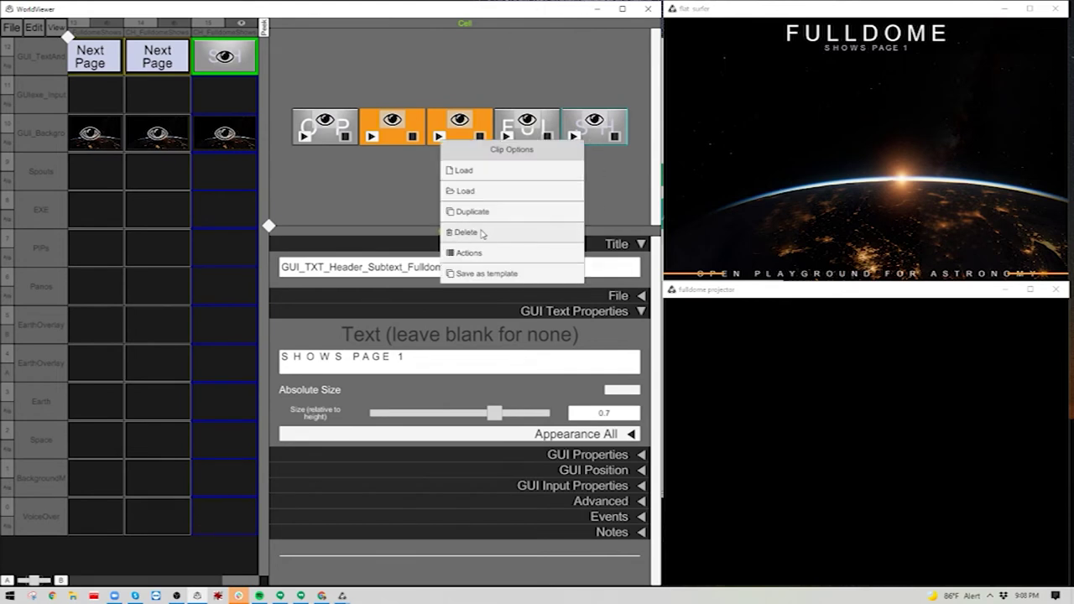
left_click(483, 234)
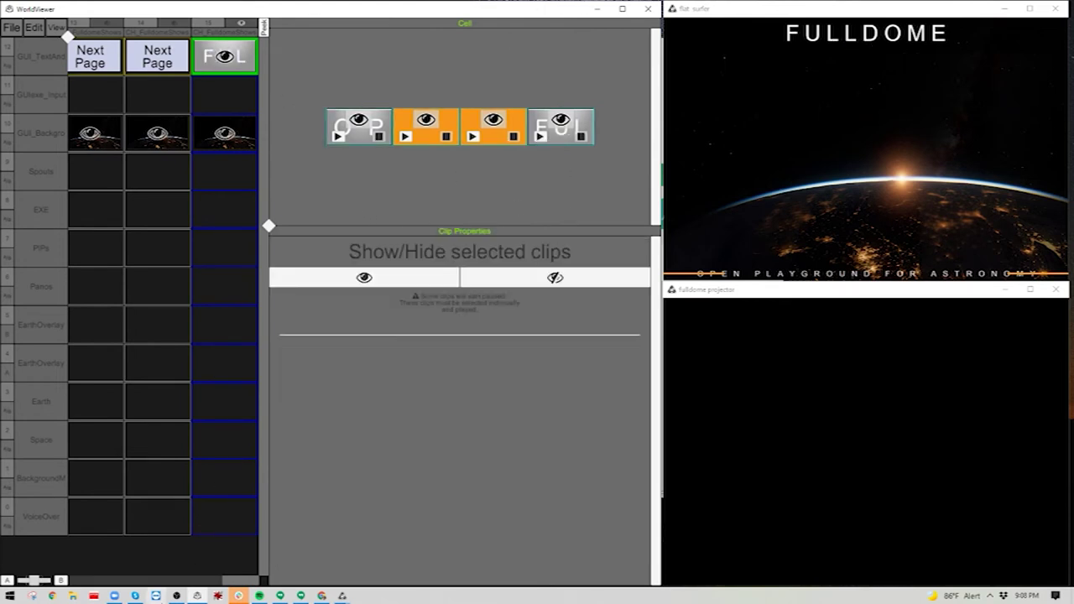
Play the first fulldome shows chapter and load a new clip from the SHOWSPAGE1 template into its GUI text cell
left_click_drag(248, 580, 79, 579)
left_click(84, 57)
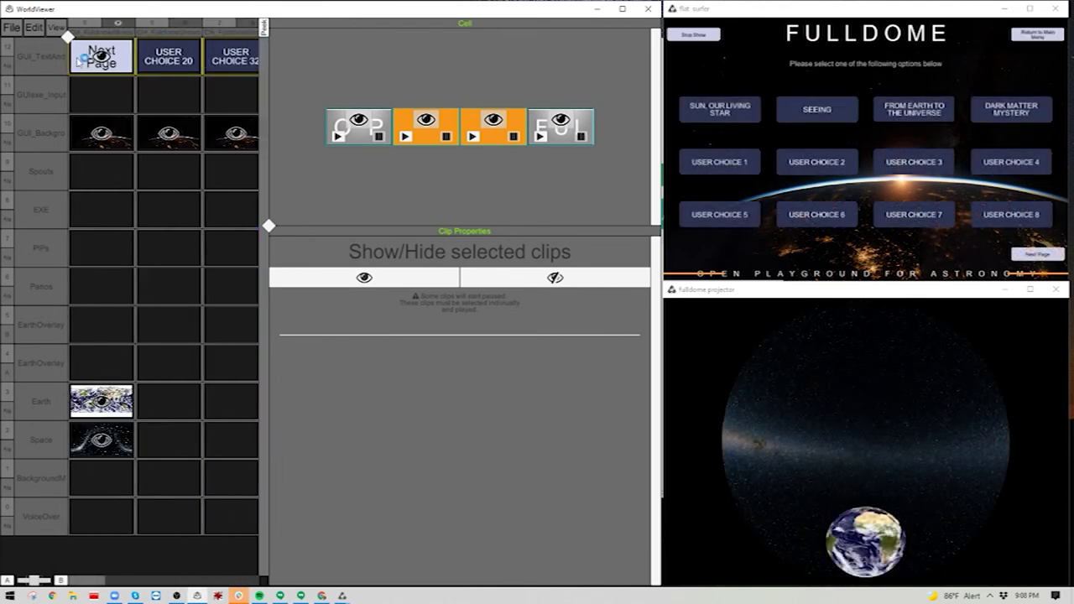
right_click(120, 72)
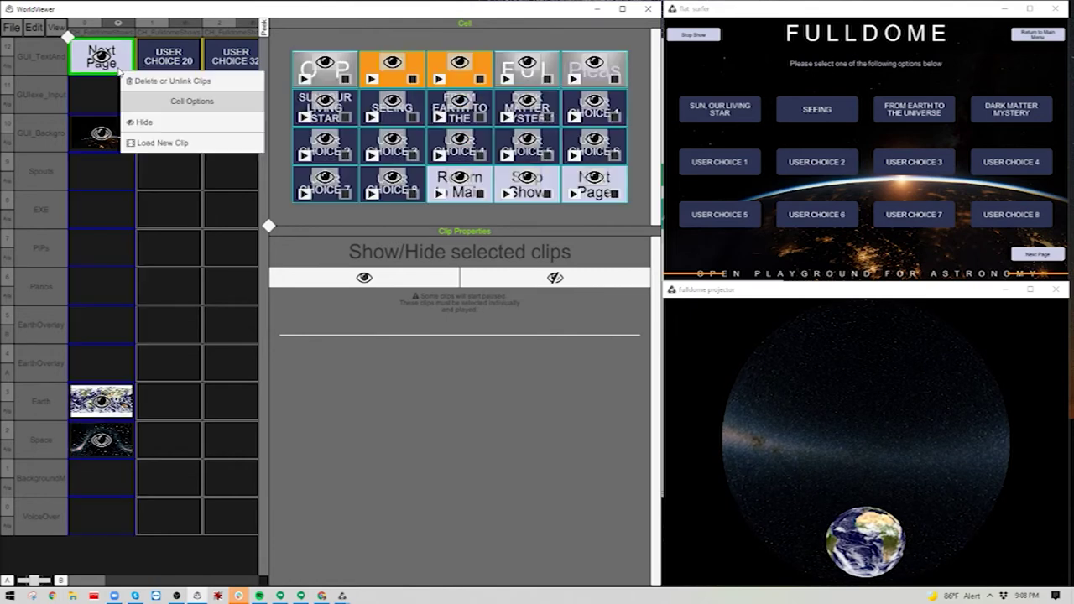
left_click(166, 144)
left_click(197, 258)
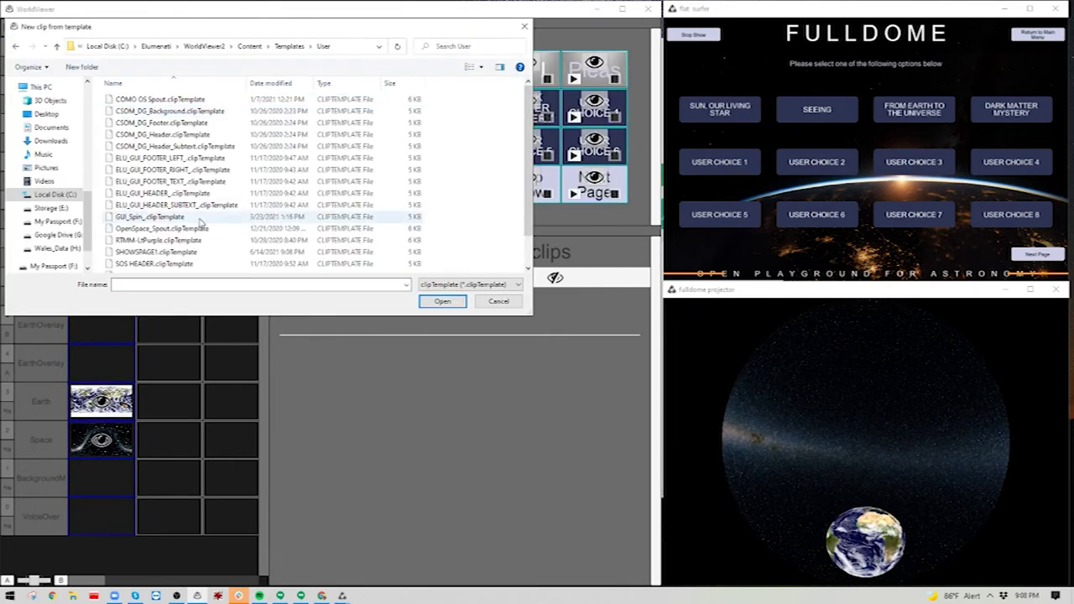
scroll(156, 181, "down", 1)
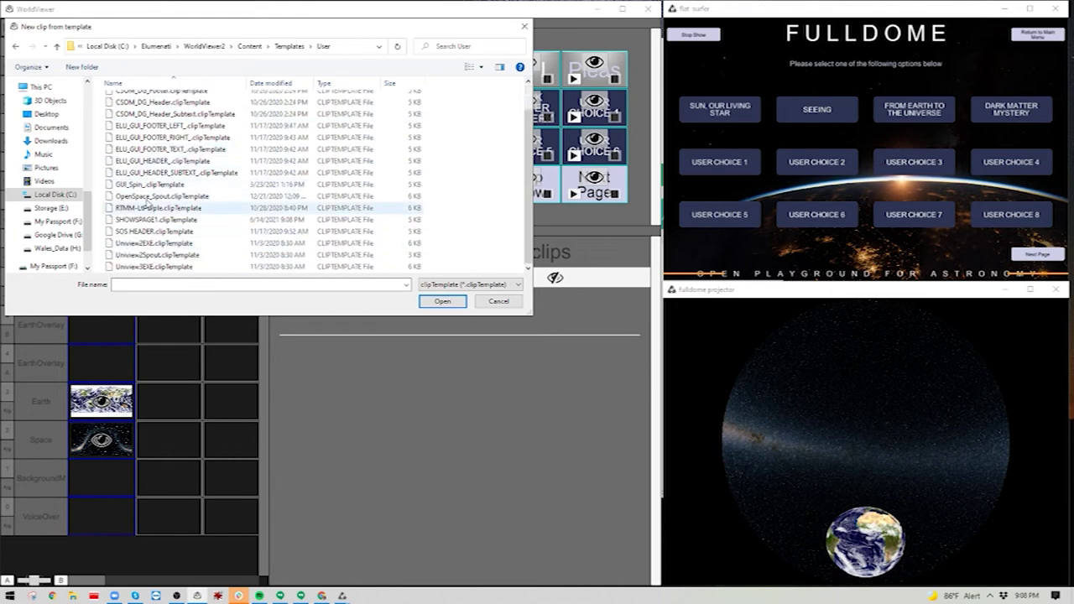
double_click(149, 219)
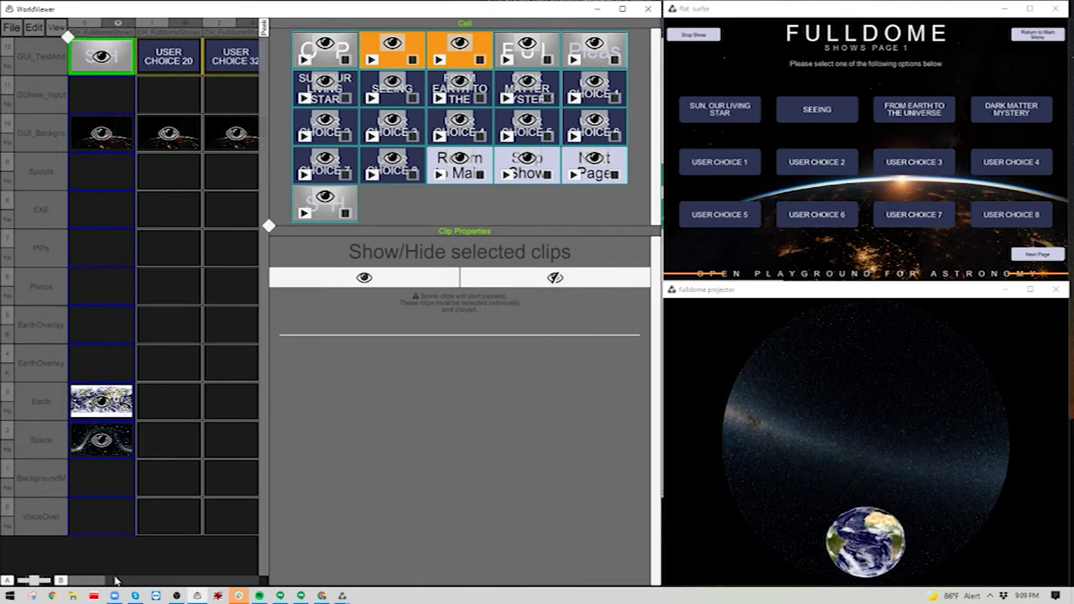
Return to the new User Choice chapter at the end of the composition and play it
left_click_drag(91, 581, 248, 572)
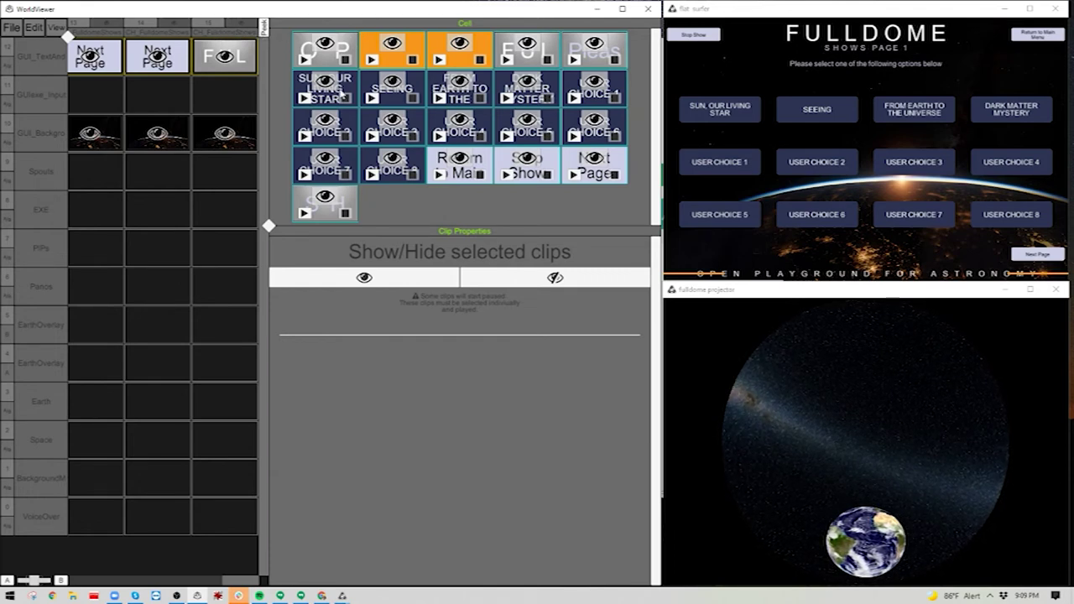
right_click(167, 71)
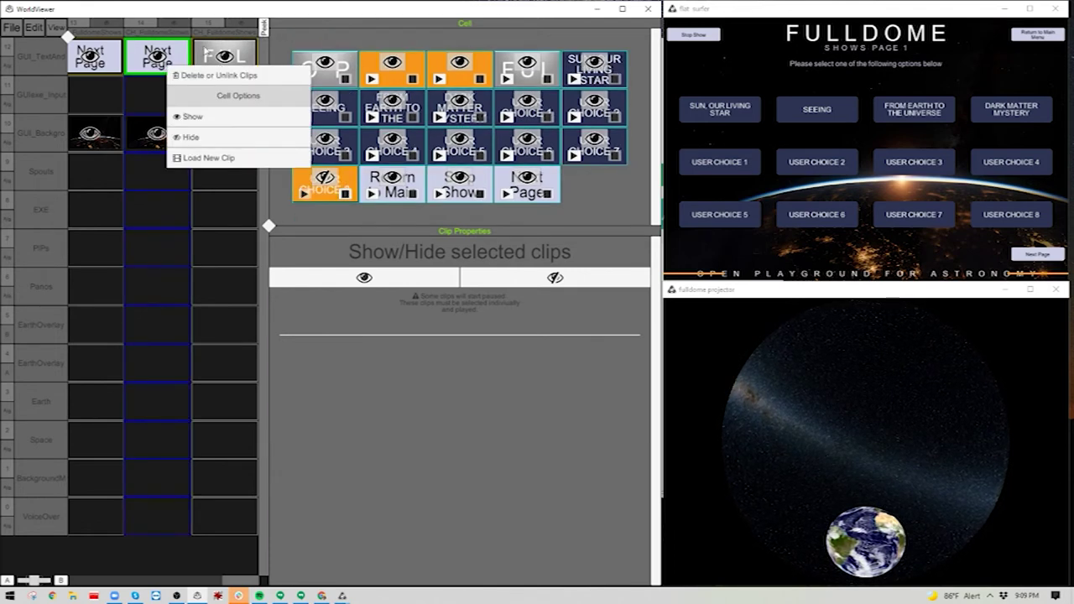
left_click(228, 52)
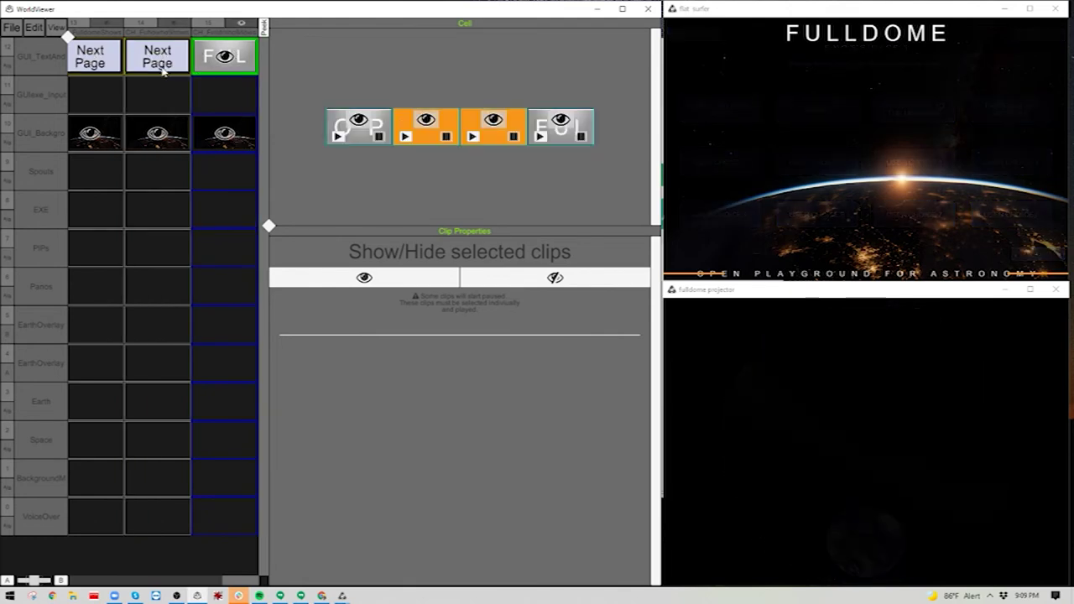
Try to link the GUI_TXT_Footer clip from the User Choice 8 chapter into the new chapter's GUI text cell again
left_click(180, 67)
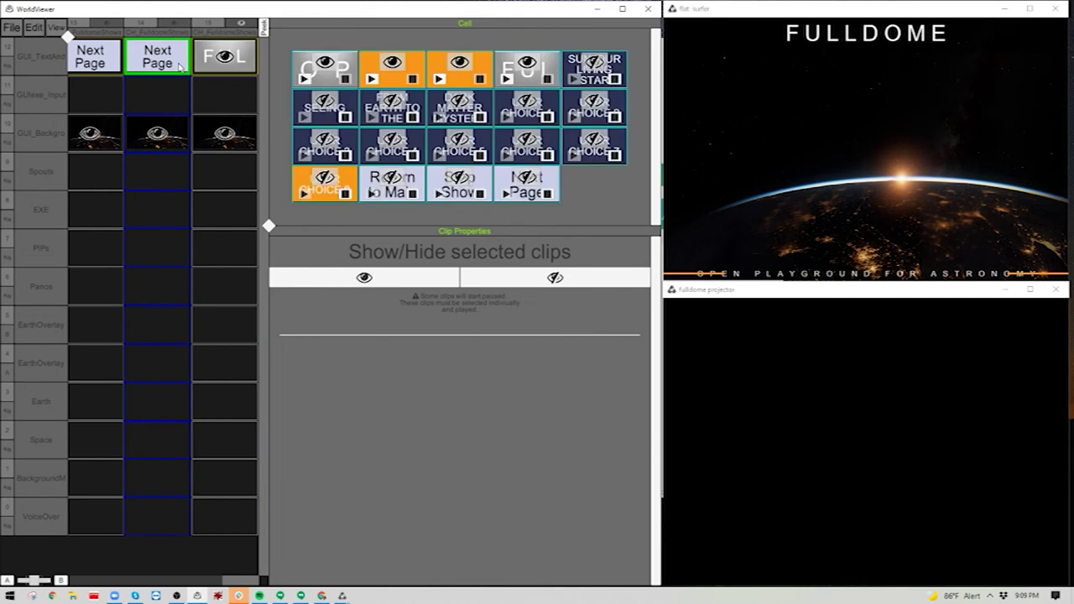
left_click(526, 78)
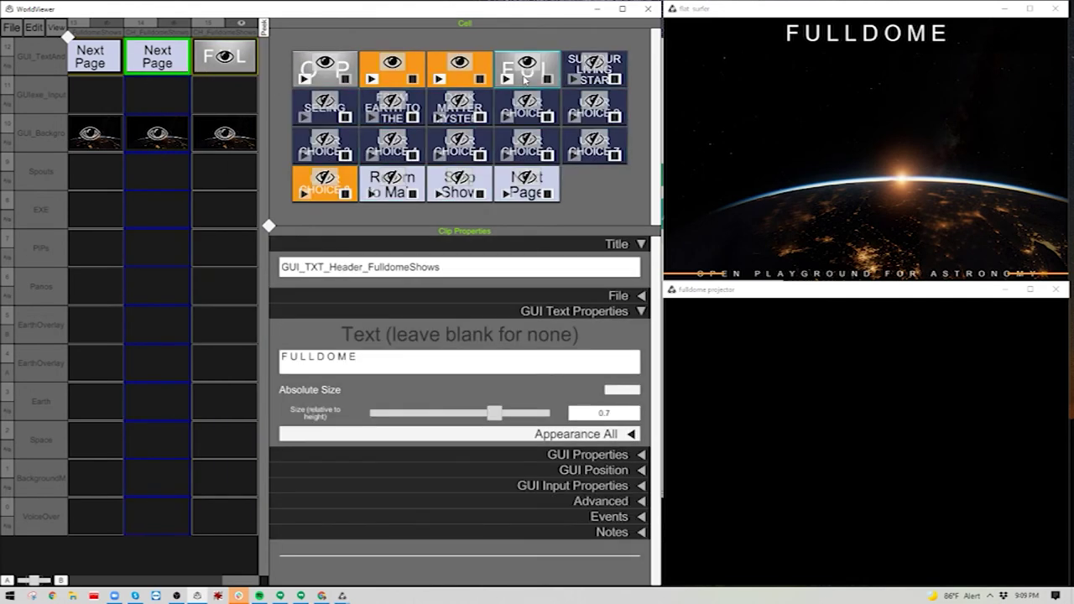
left_click(328, 80)
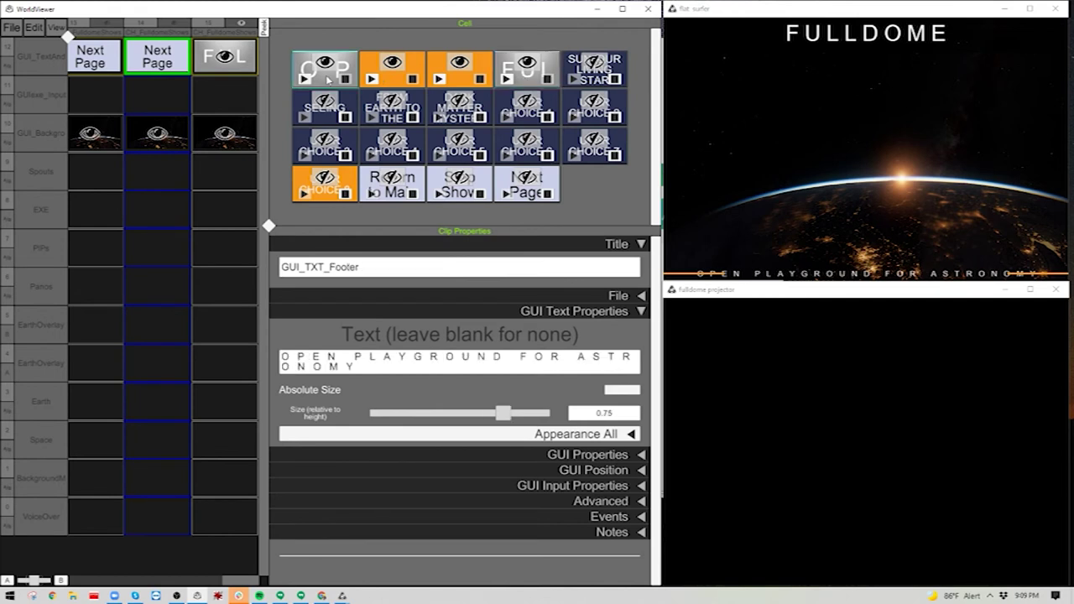
right_click(236, 67)
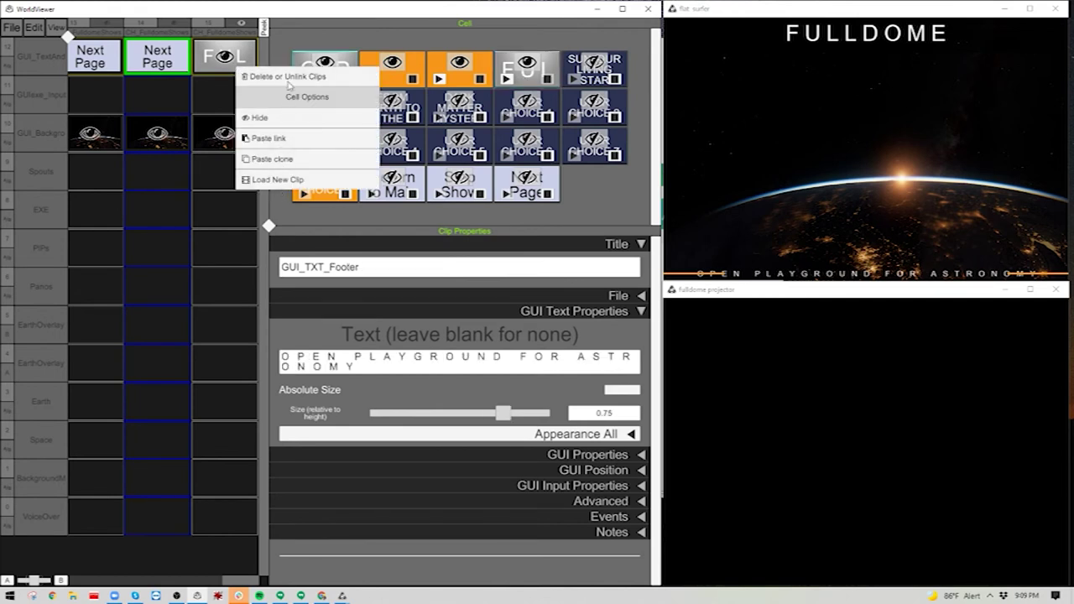
left_click(280, 139)
left_click(241, 60)
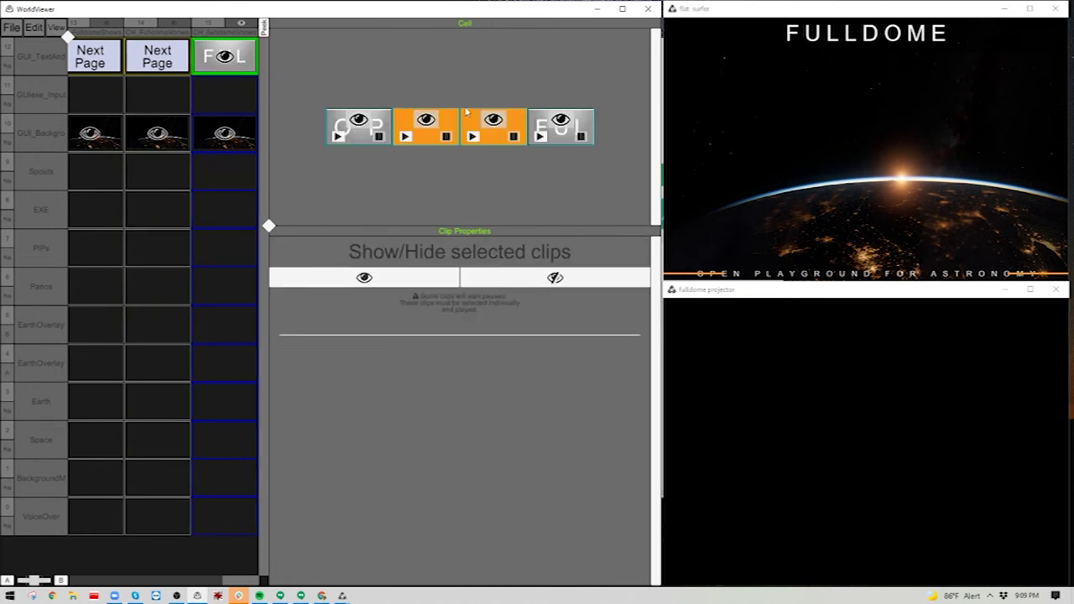
Link the GUI_BTN_RTMM clip from the User Choice 8 chapter into the new chapter's GUI text cell
left_click(177, 62)
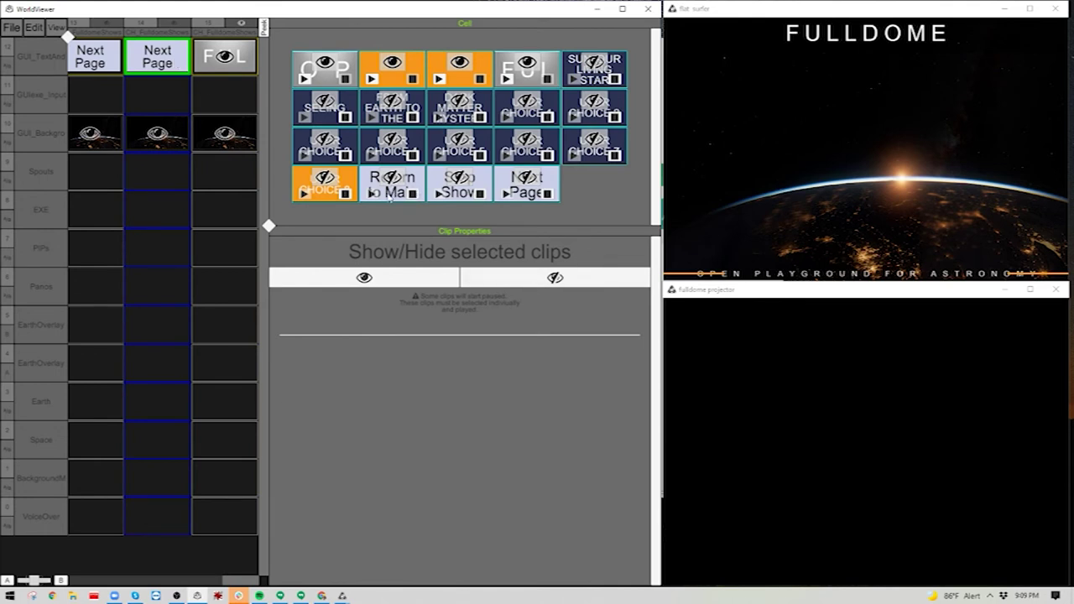
left_click(387, 190)
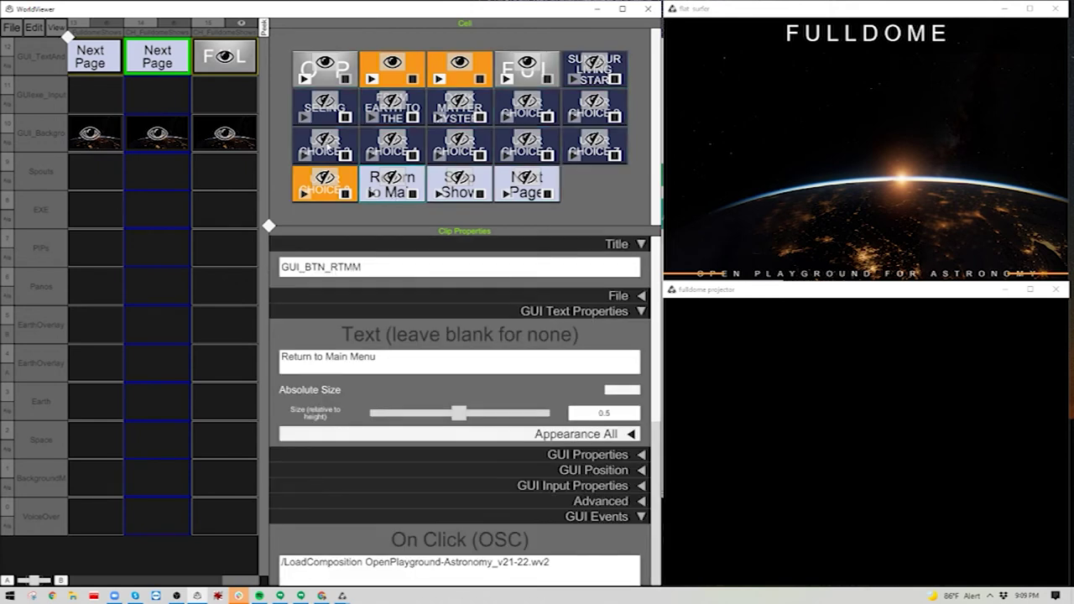
right_click(203, 71)
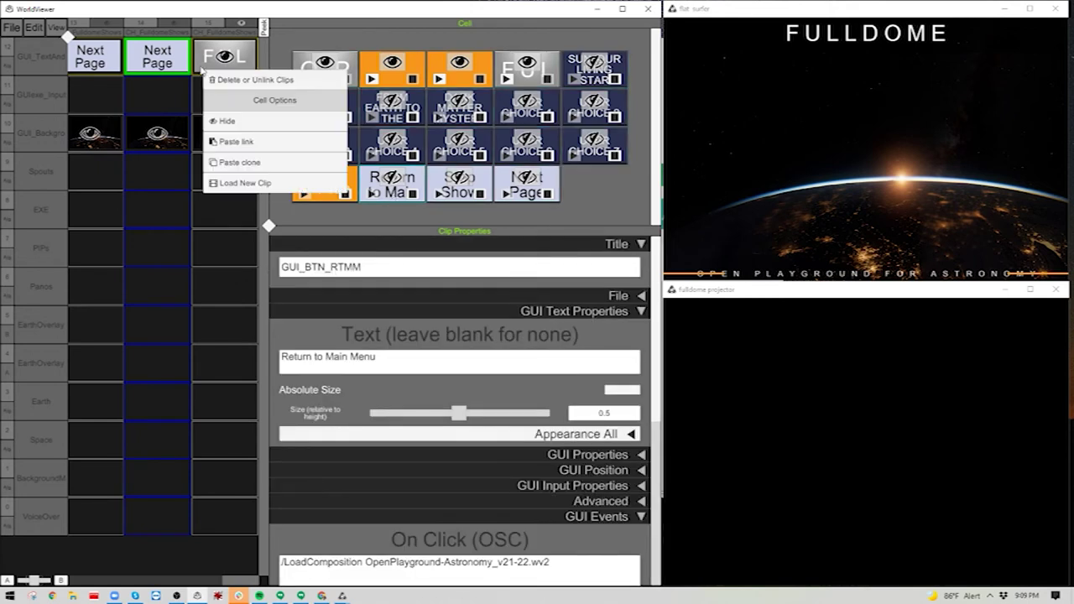
left_click(245, 143)
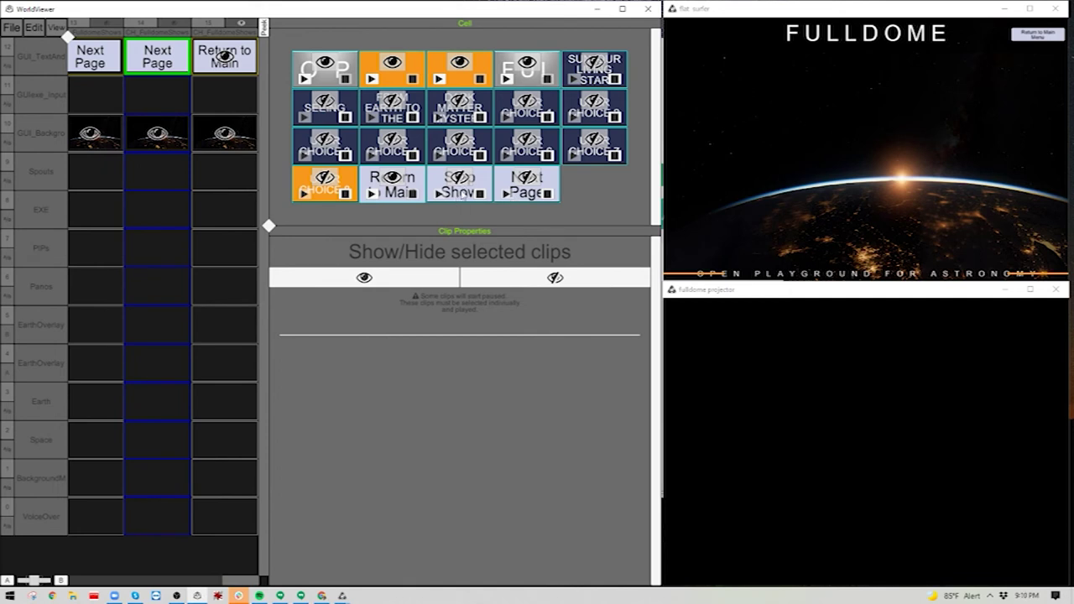
Select the GUI_BTN_StopFDS clip in the User Choice 8 chapter and play the first chapter, CH_FulldomeShows
left_click(463, 195)
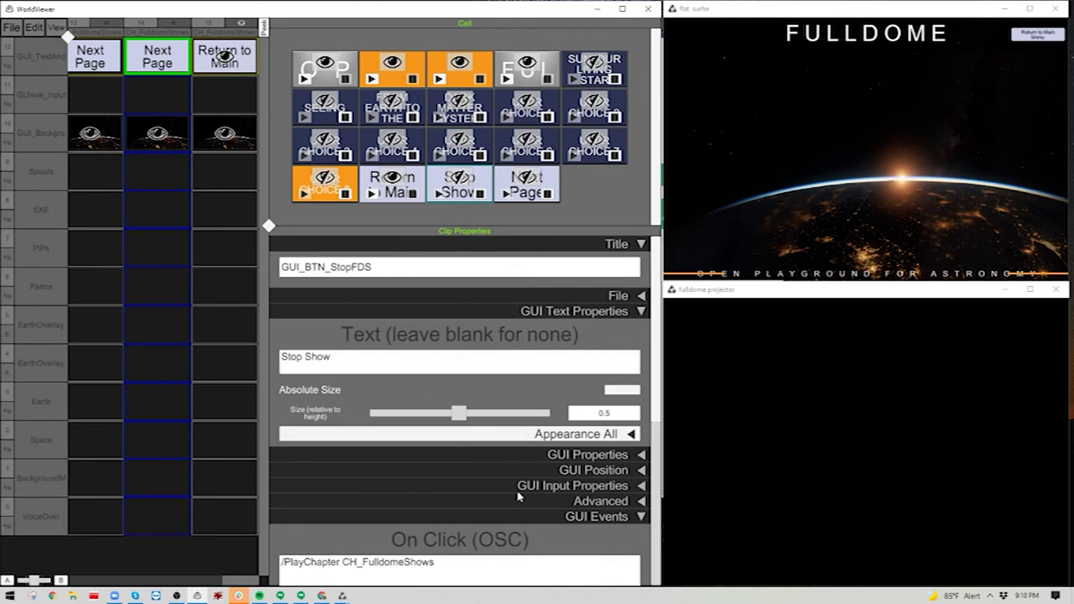
scroll(223, 583, "right", 5)
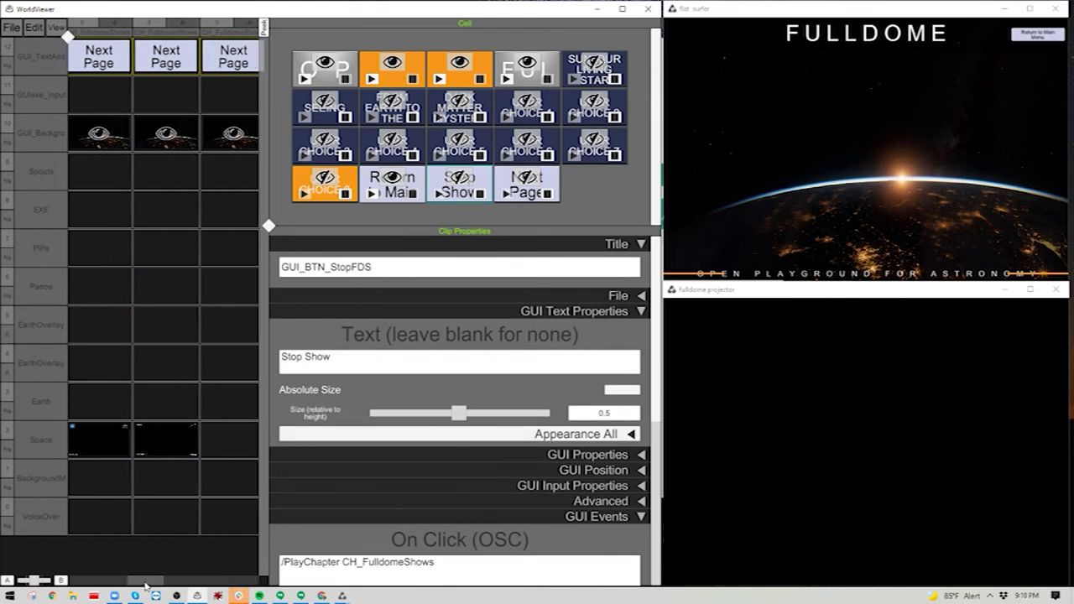
scroll(224, 583, "left", 4)
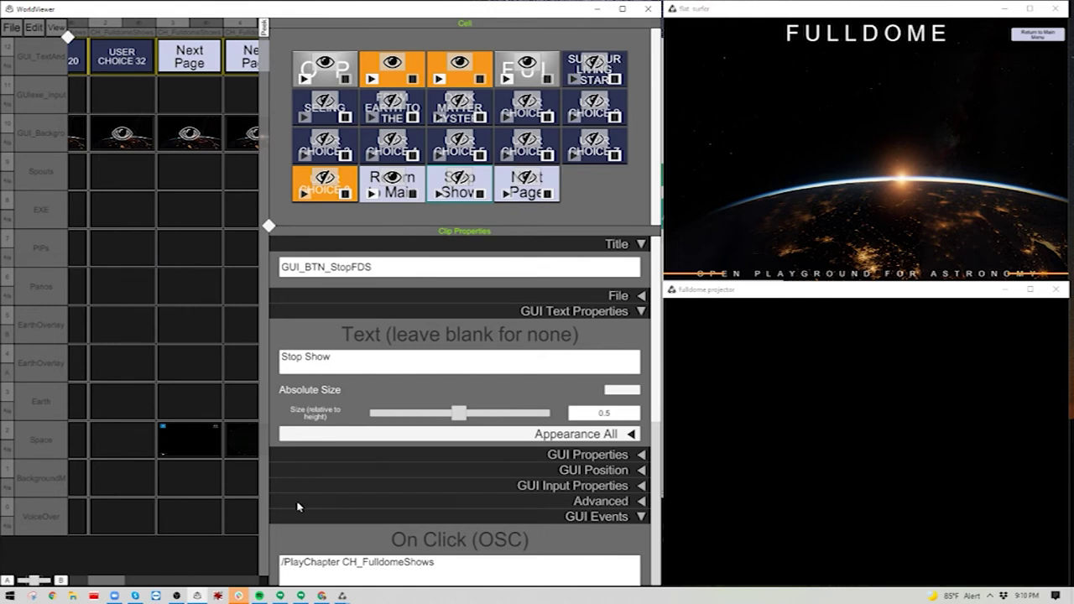
left_click_drag(111, 581, 48, 581)
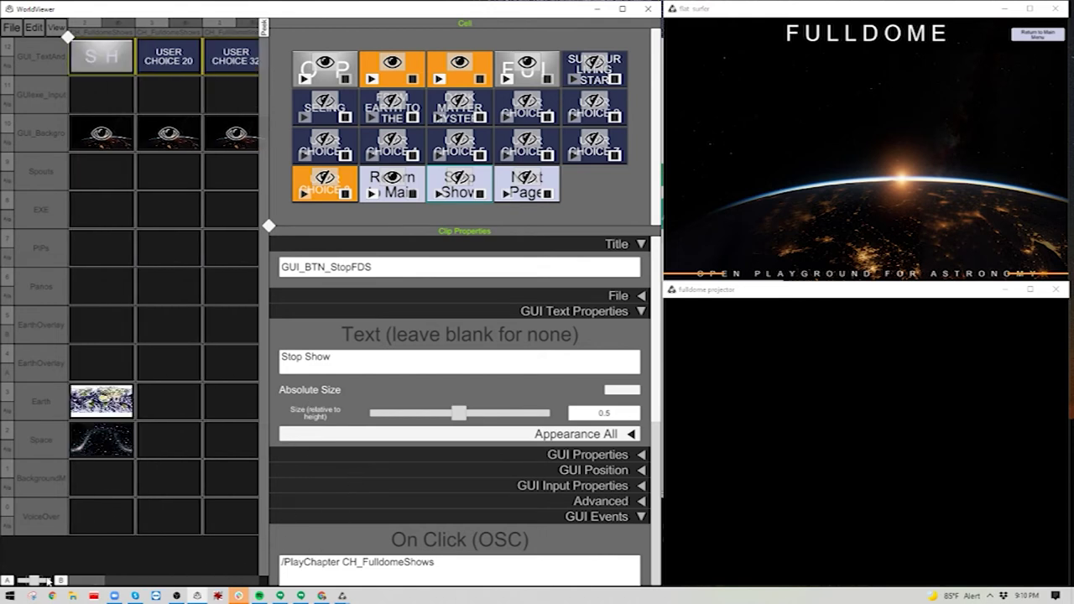
left_click(116, 26)
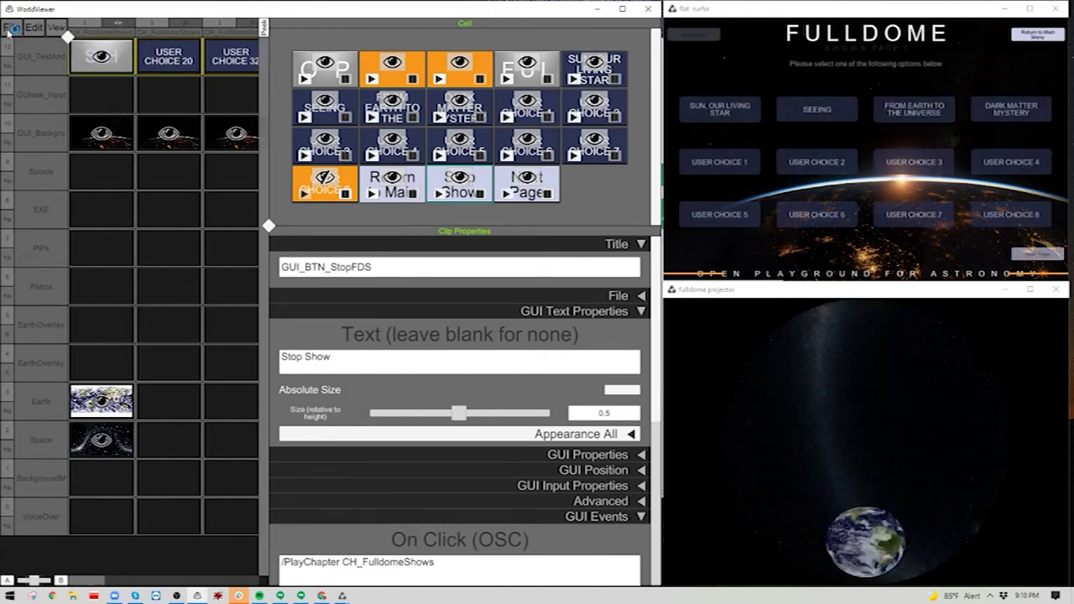
Rename the page 1 Stop Show button clip to GUI_BTN_StopFDSPAGE1
left_click(11, 28)
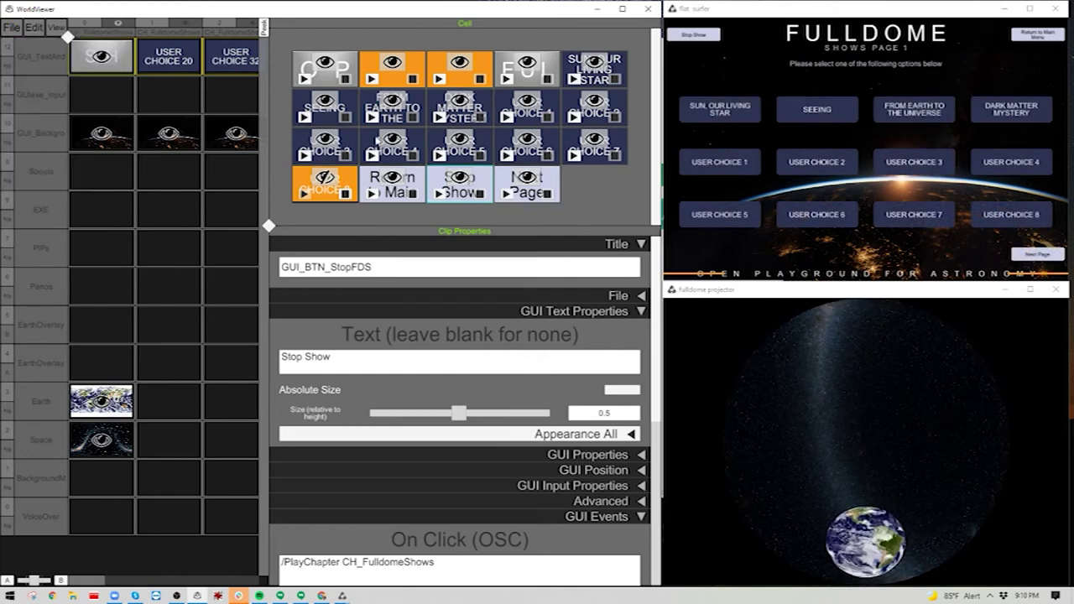
left_click(388, 270)
left_click(388, 270)
type("PAGE1")
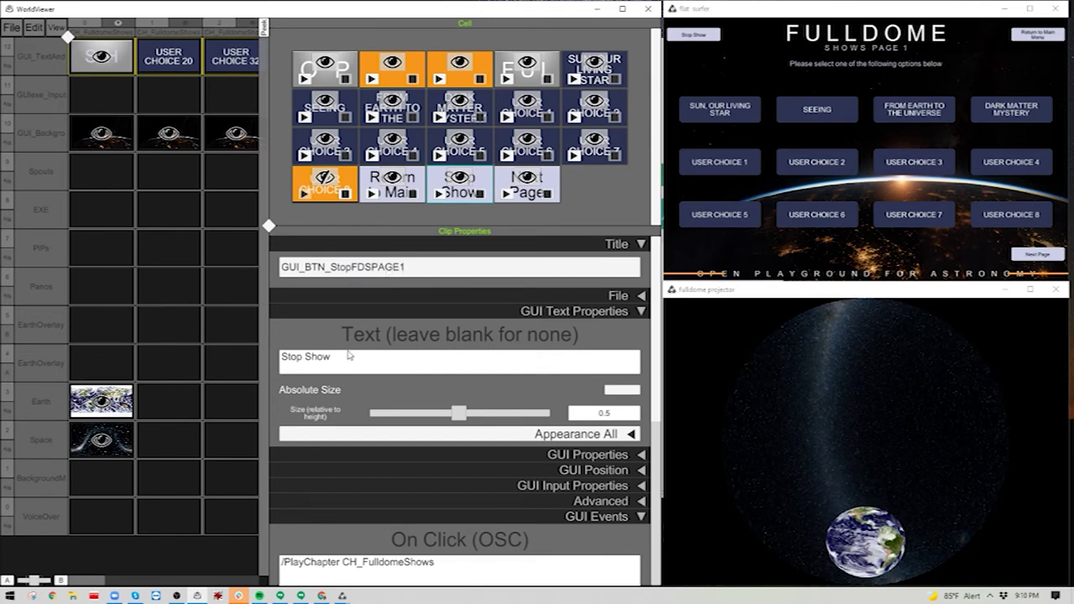
left_click(452, 571)
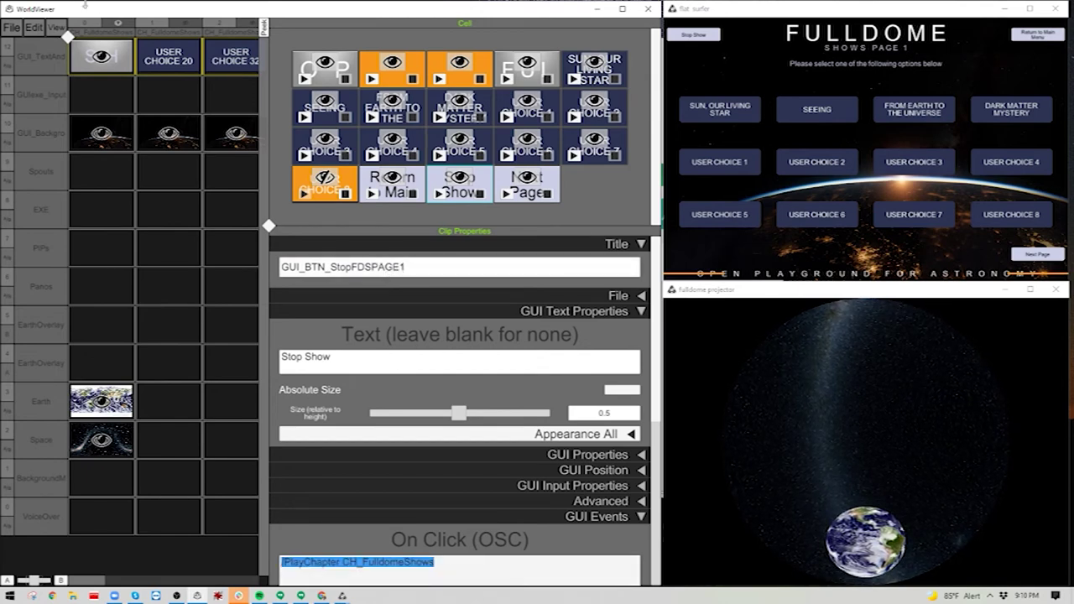
Play the page 2 chapter and append 2 to the /PlayChapter CH_FulldomeShows click script of its Stop Show clip, GUI_BTN_StopFDS_1
left_click(118, 42)
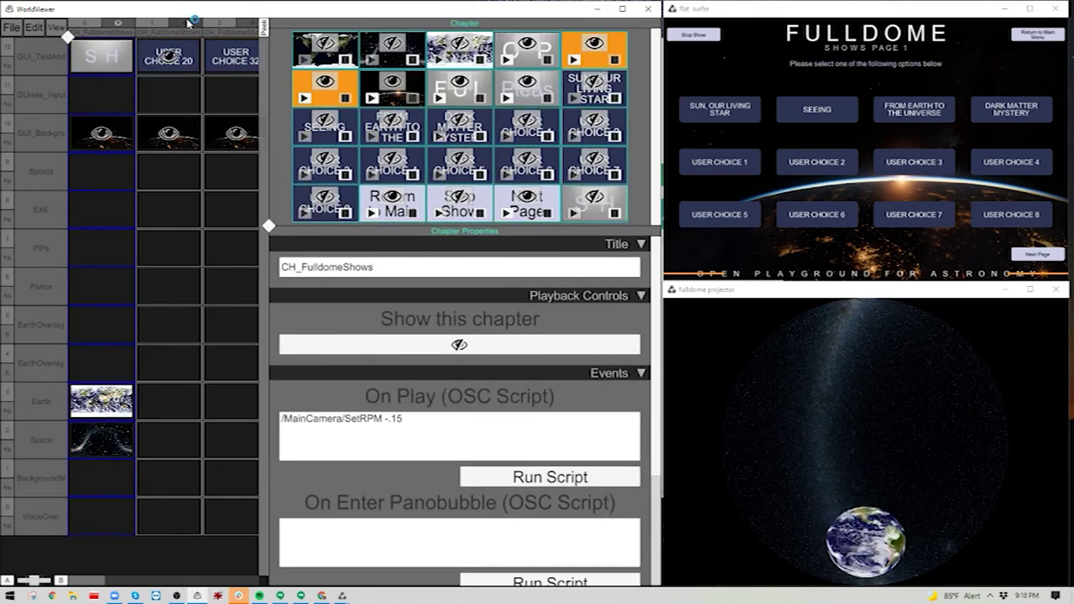
left_click(184, 71)
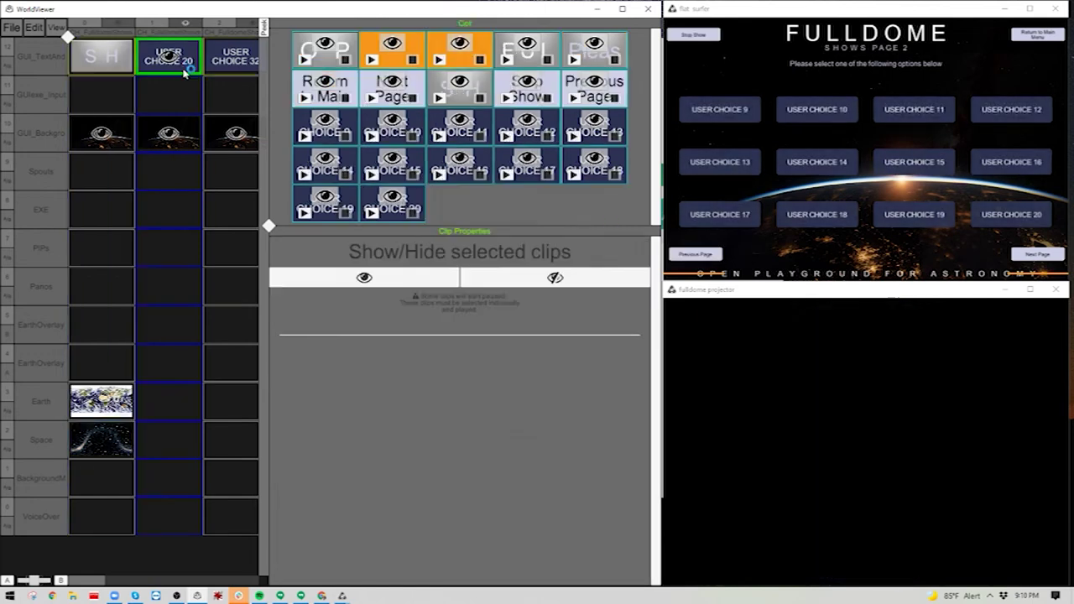
left_click(526, 93)
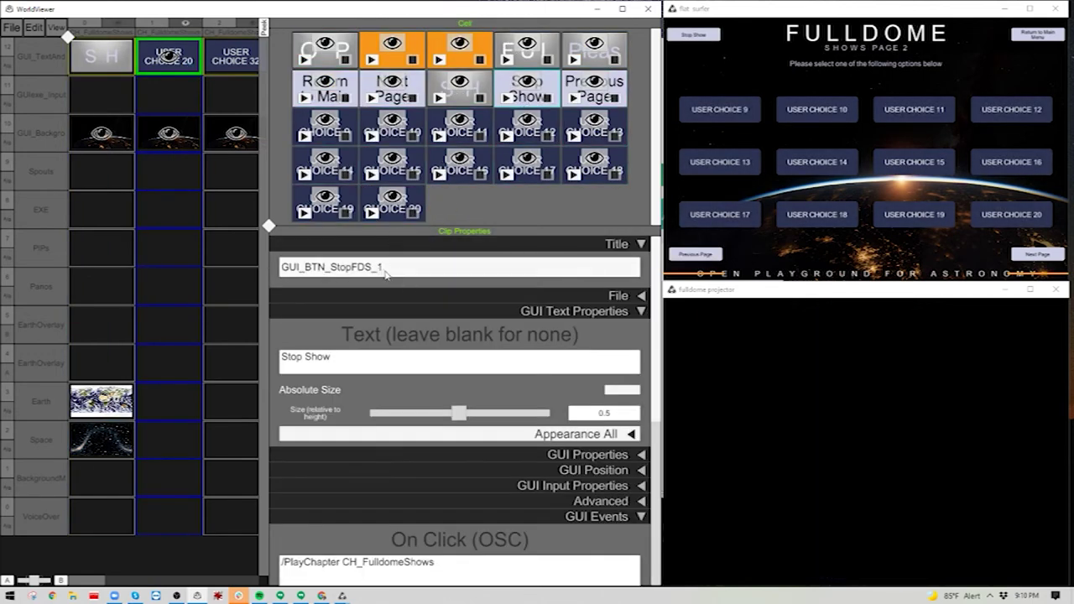
left_click(446, 566)
left_click(446, 565)
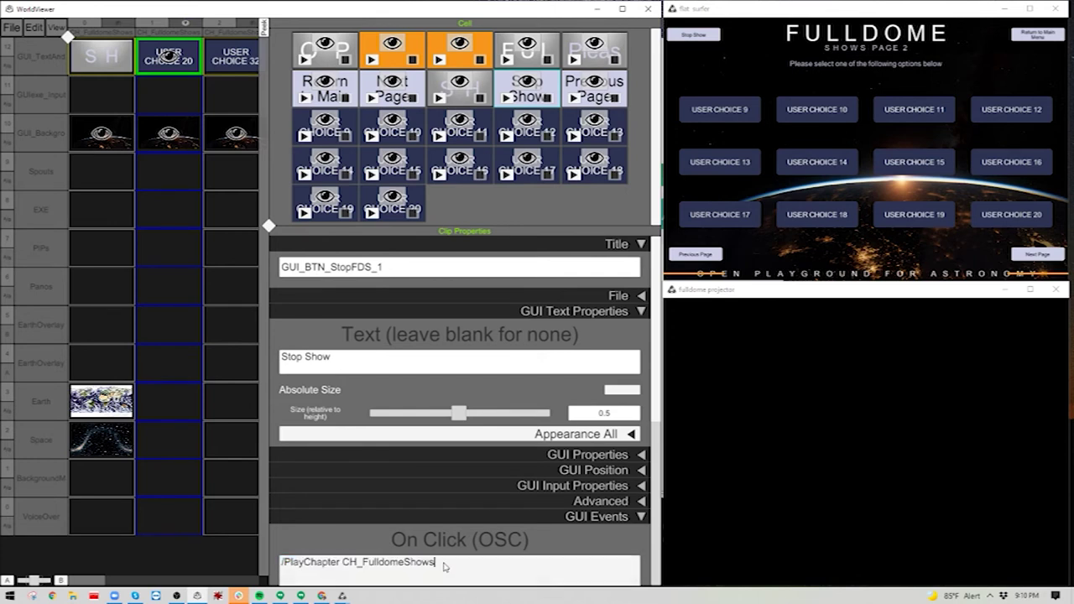
Append 3 to the /PlayChapter CH_FulldomeShows click script of the page 3 Stop Show clip, GUI_BTN_StopFDS_1_1, and save the composition
left_click(225, 61)
left_click(533, 99)
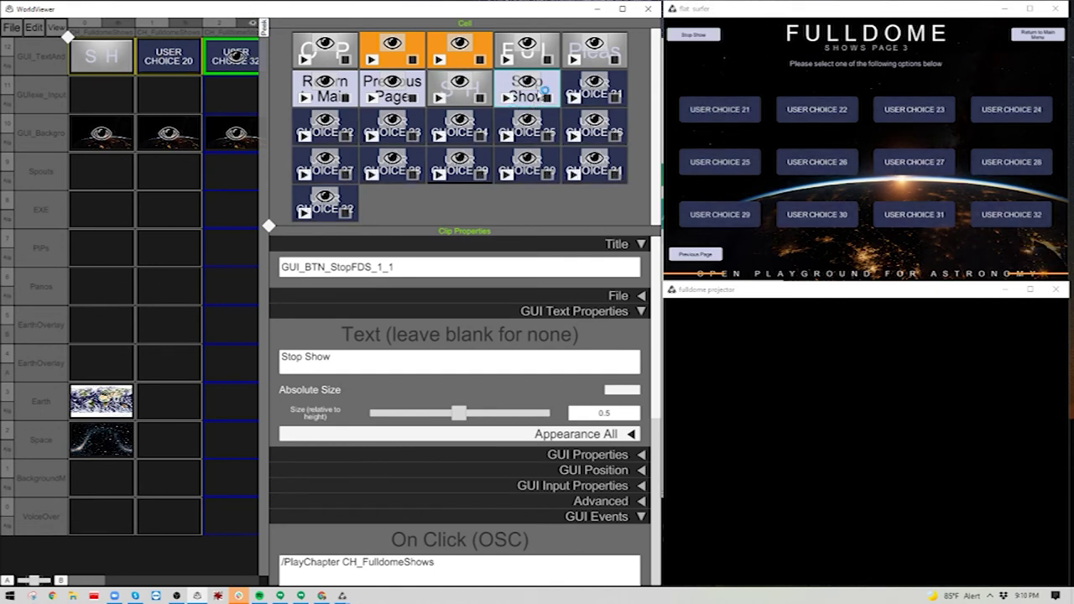
left_click(450, 569)
left_click(445, 567)
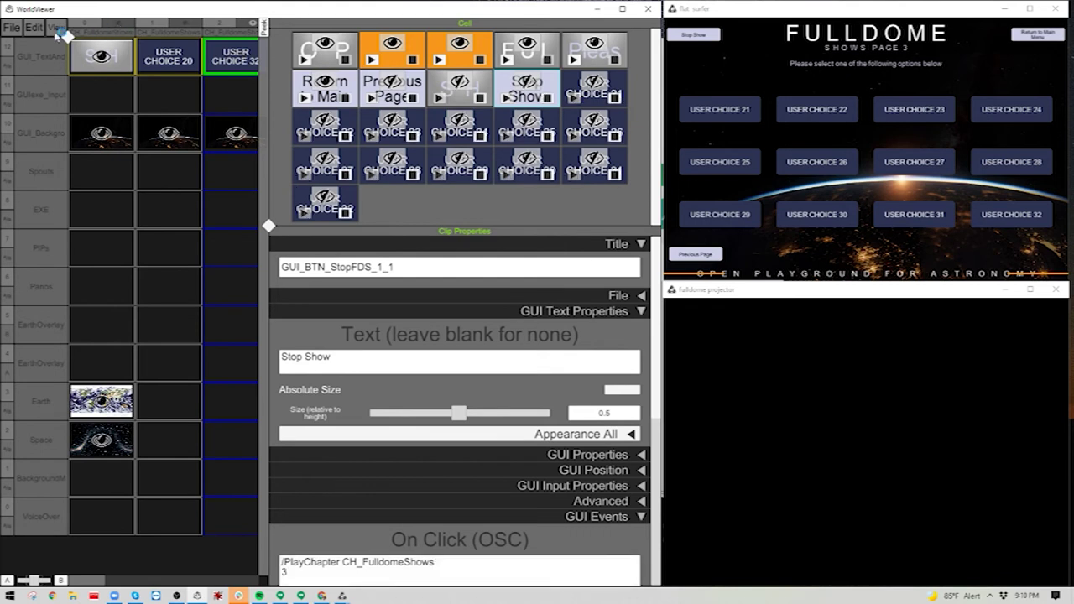
left_click(11, 27)
left_click(39, 122)
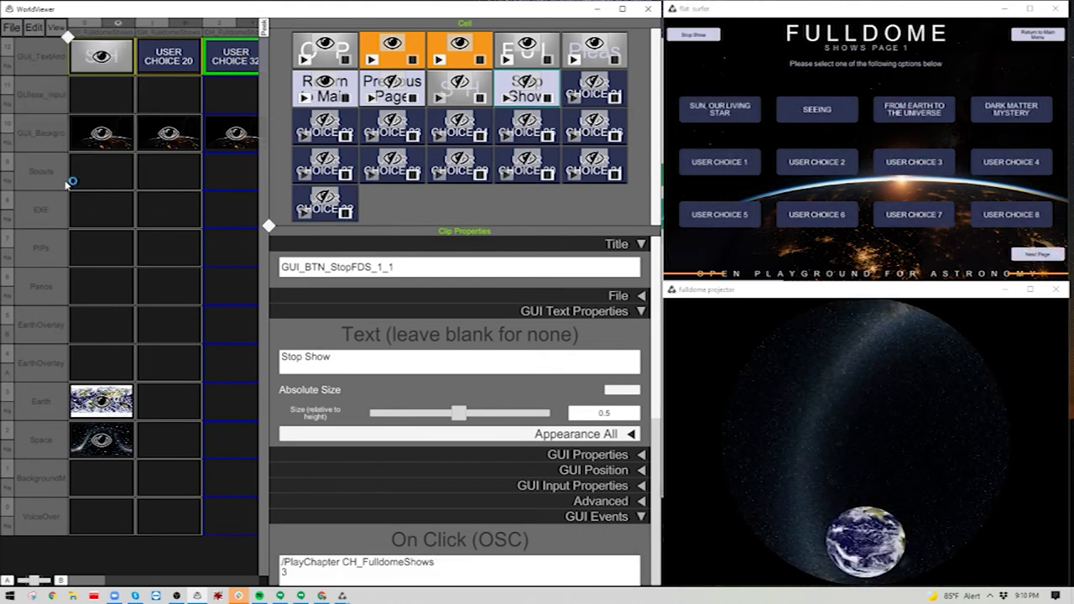
Play the CH_FulldomeShows_UserChoice9 chapter at the end of the composition
left_click_drag(98, 585, 252, 586)
left_click(248, 26)
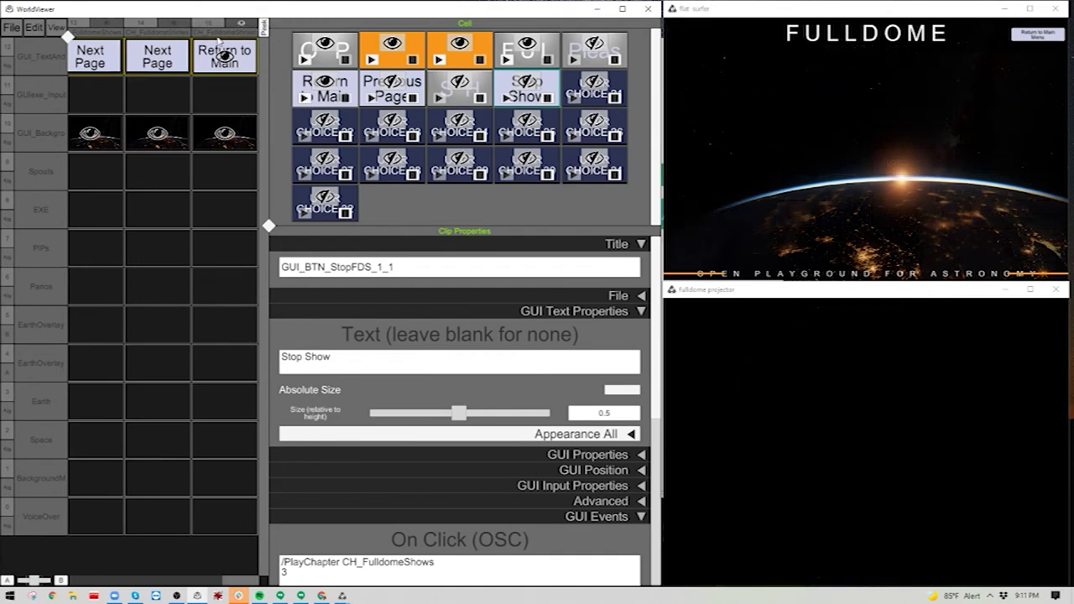
right_click(243, 32)
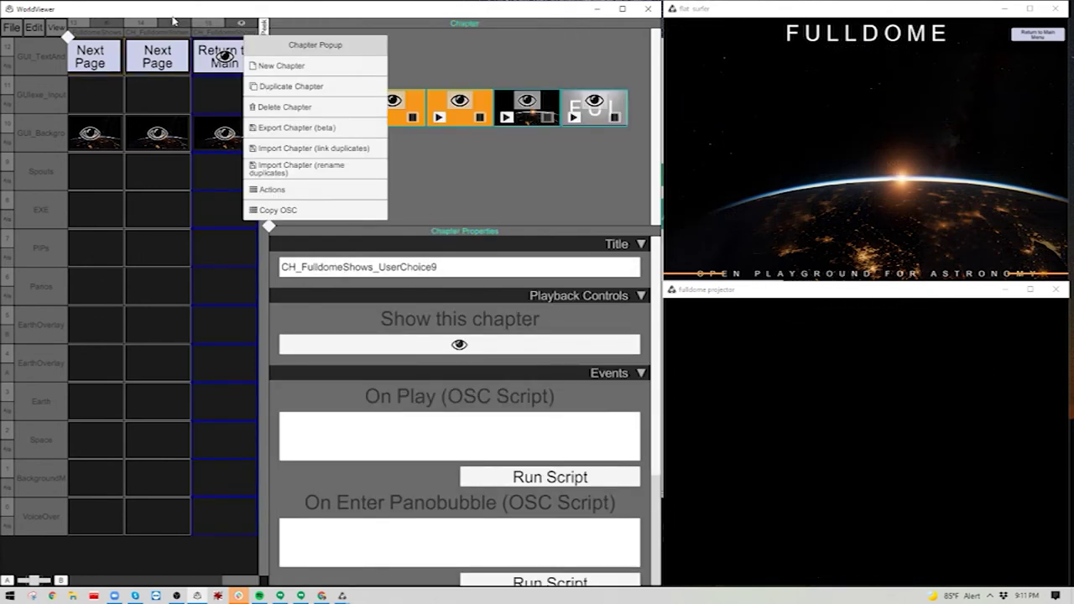
left_click(178, 37)
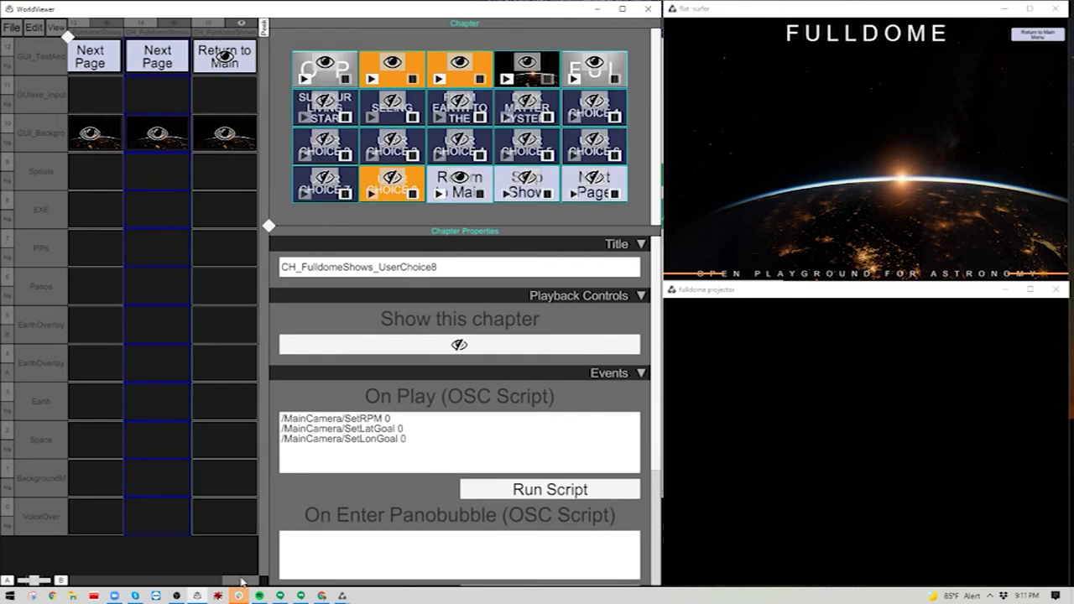
Link the GUI_BTN_StopFDS_1 clip from the page 2 chapter into the User Choice 9 chapter's GUI text cell
left_click_drag(238, 582, 80, 580)
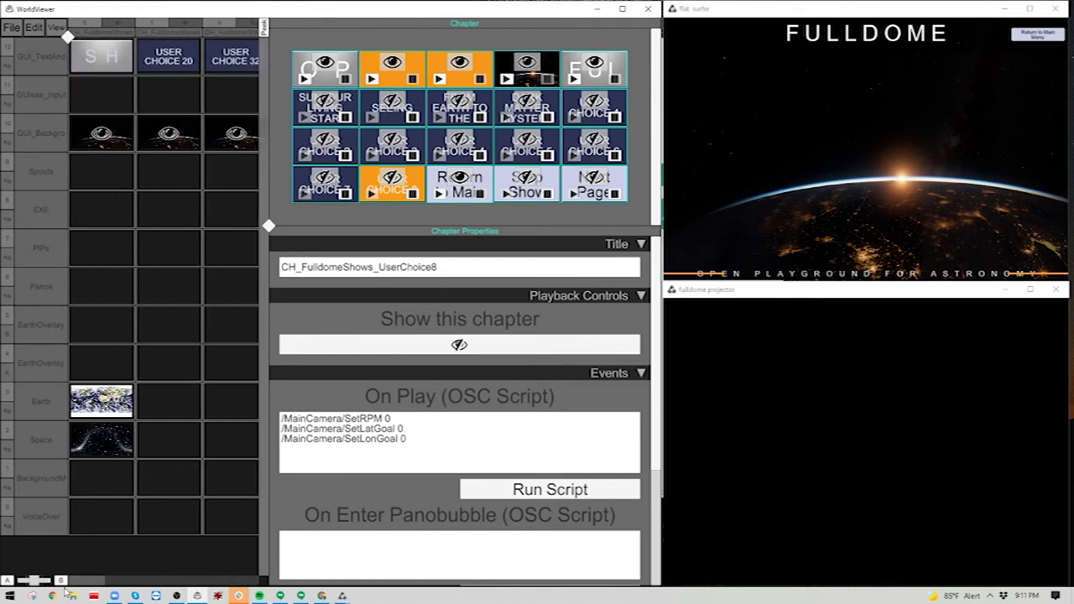
left_click(162, 62)
left_click(536, 99)
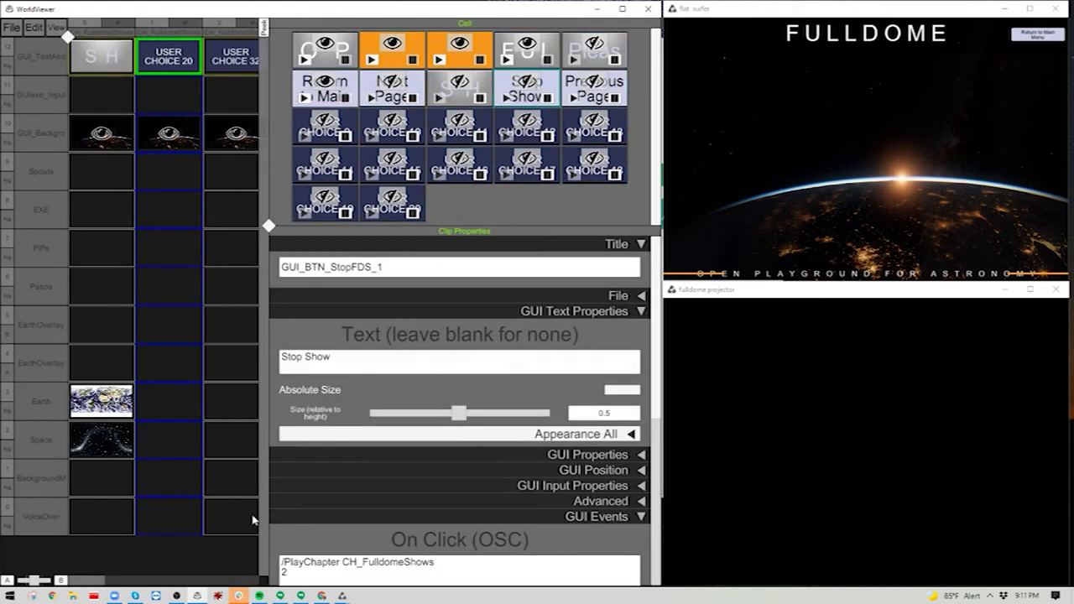
left_click_drag(84, 582, 243, 582)
right_click(245, 69)
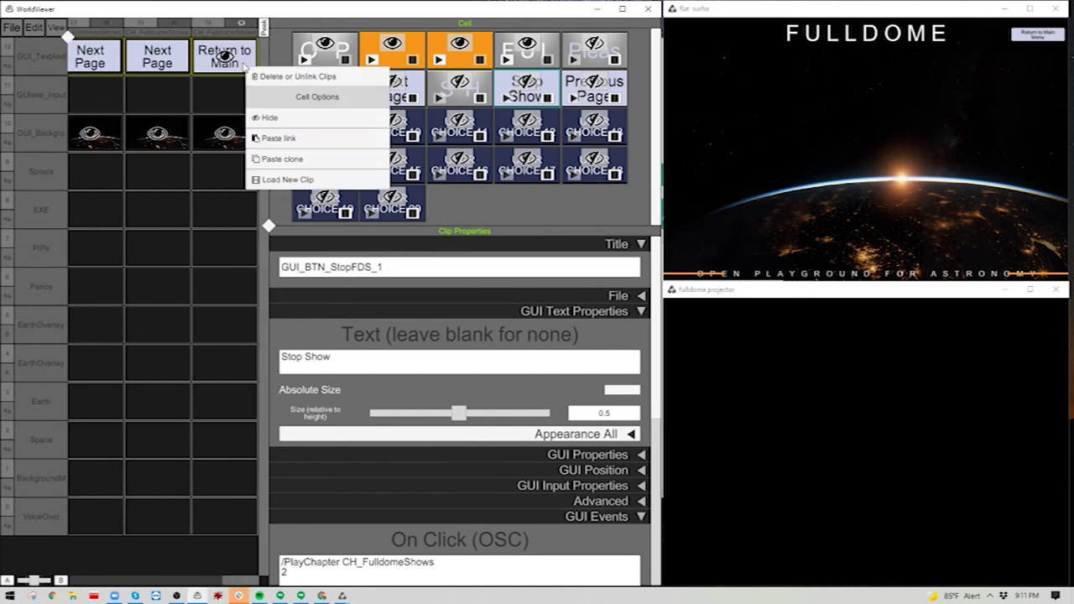
left_click(278, 140)
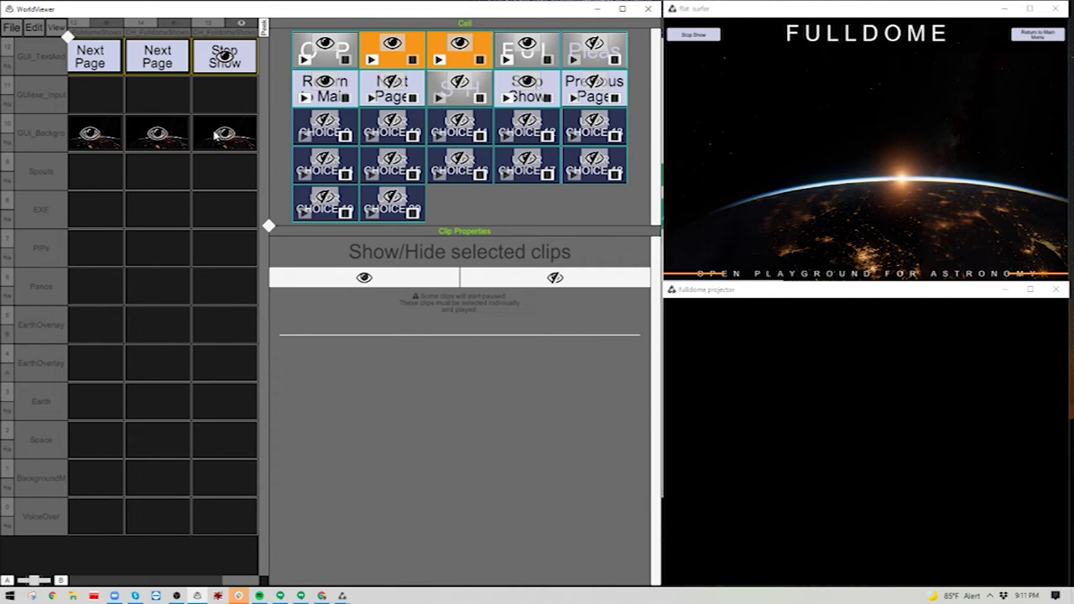
Duplicate the CH_FulldomeShows_UserChoice9 chapter and title the copy CH_FulldomeShows_UserChoice10
left_click(237, 36)
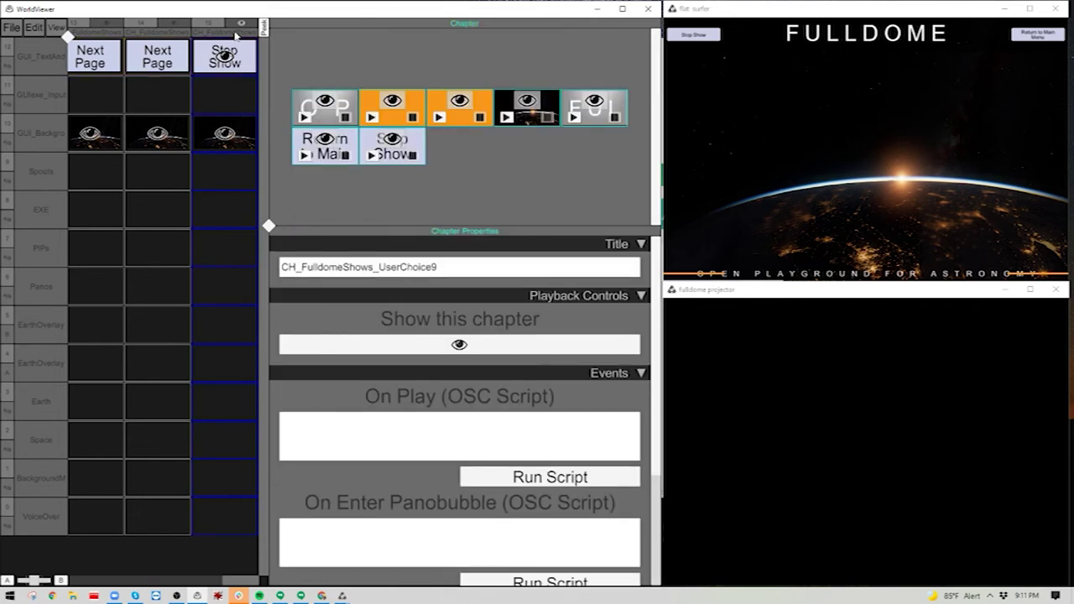
right_click(237, 36)
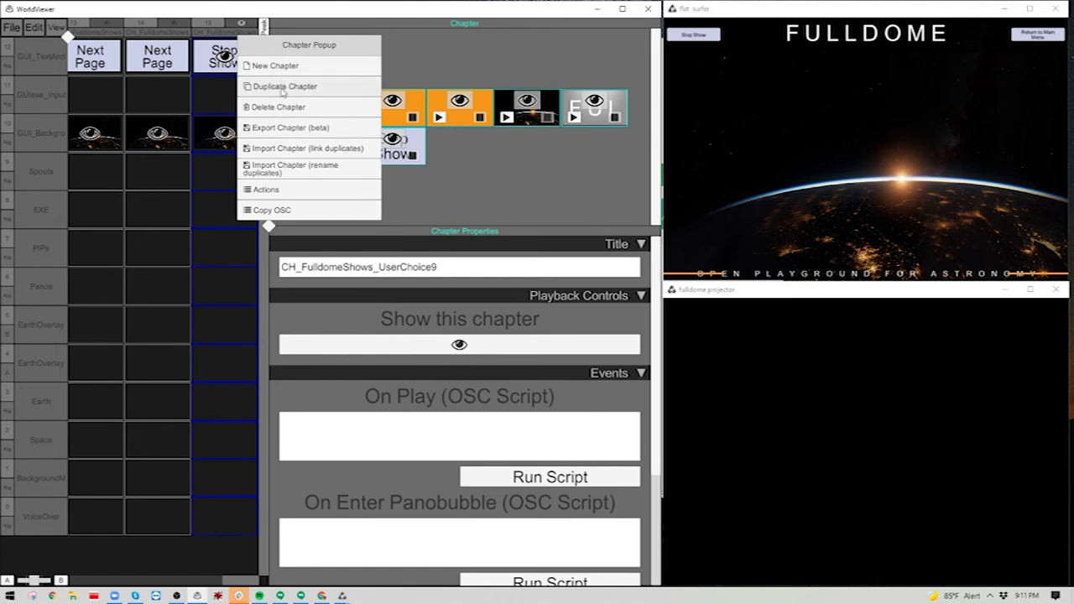
left_click(285, 86)
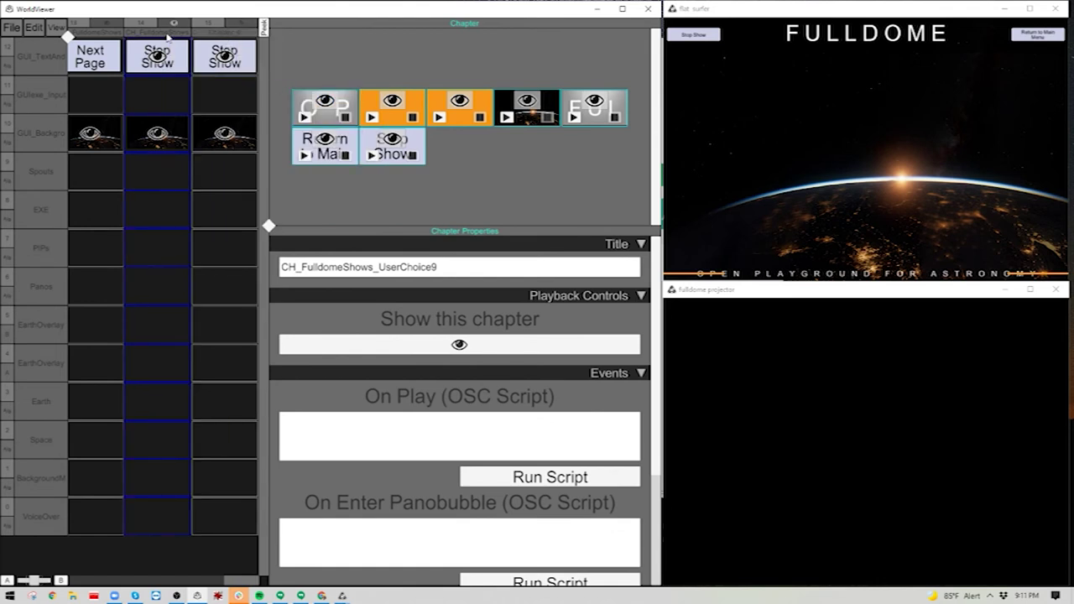
left_click(434, 267)
left_click_drag(433, 267, 263, 270)
key("ctrl+c")
left_click(243, 32)
left_click(390, 271)
key("ctrl+v")
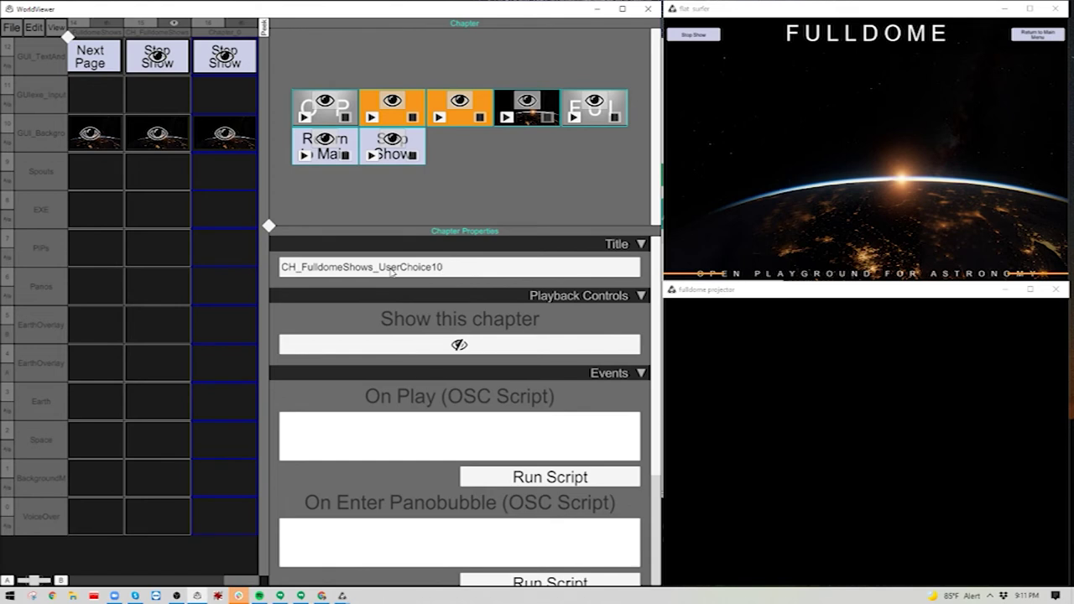
Keep duplicating the User Choice 10 chapter, titling the copies in sequence up to CH_FulldomeShows_UserChoice20
right_click(242, 37)
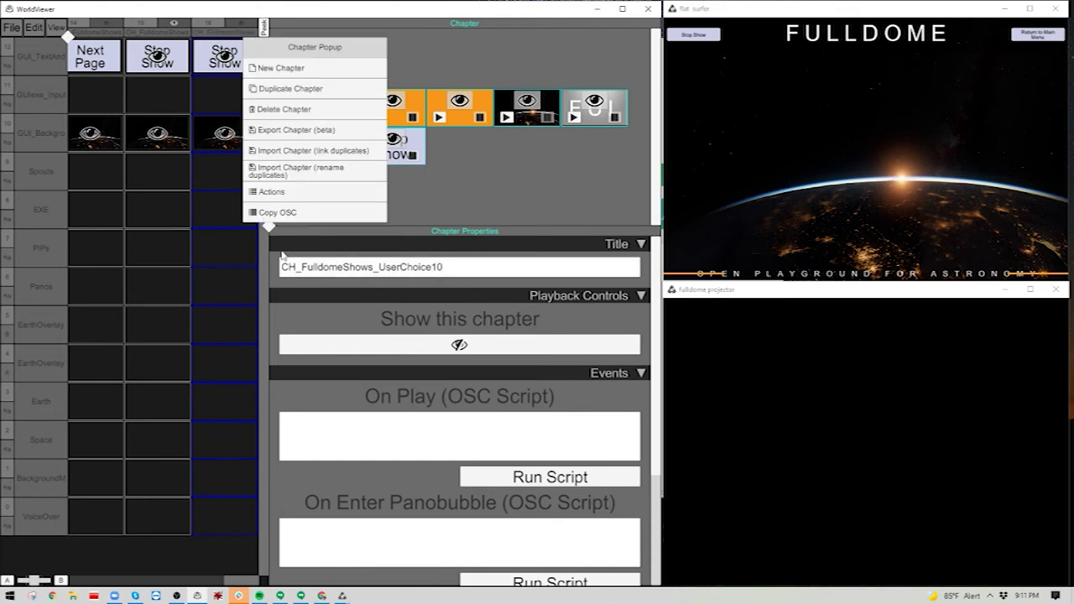
left_click(289, 90)
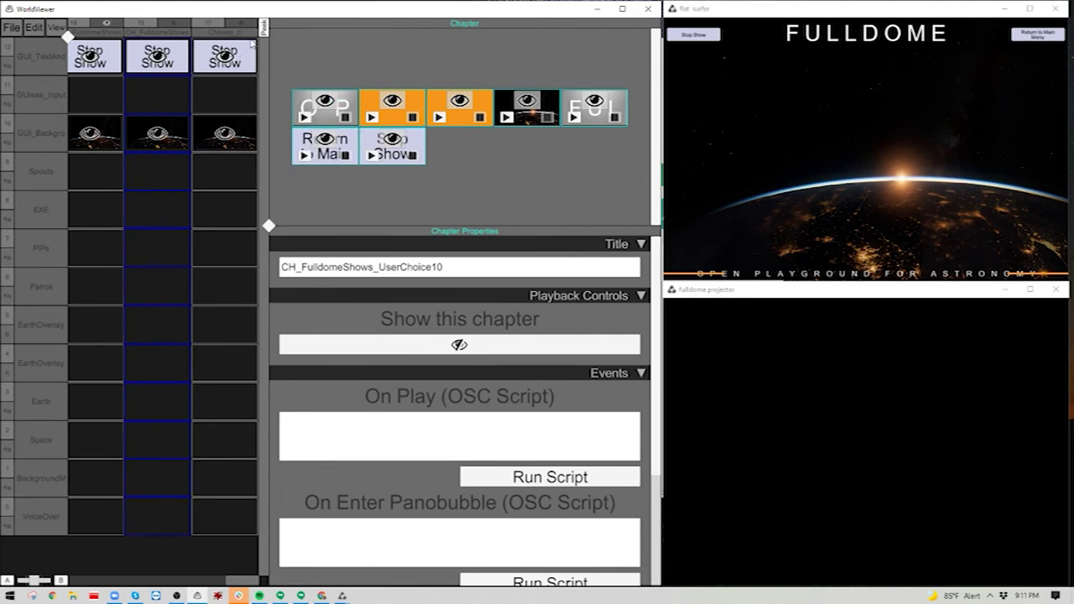
left_click(339, 266)
key("ctrl+v")
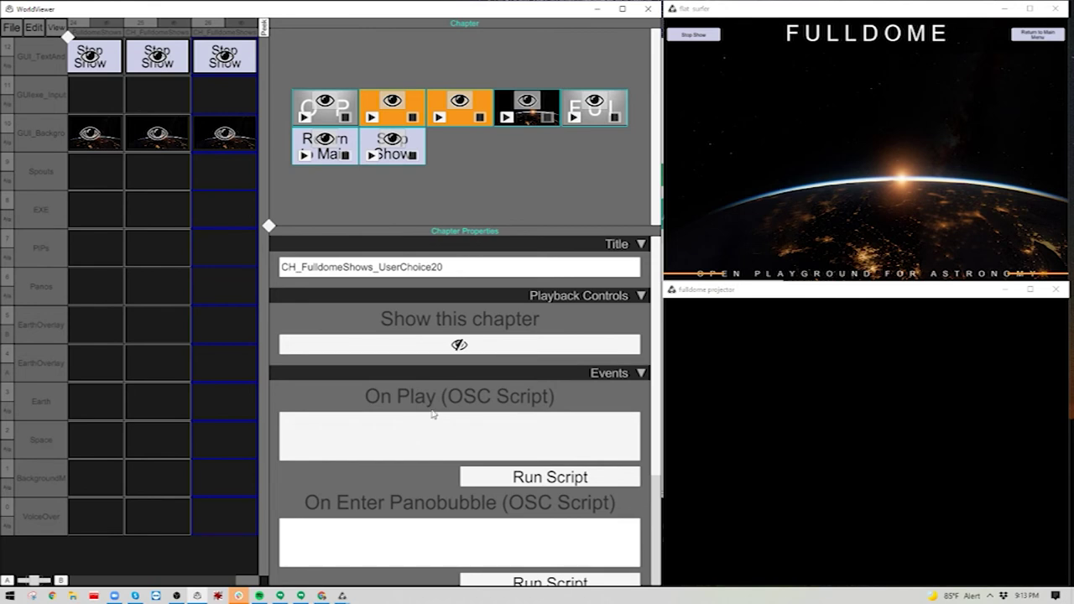
Add a new chapter after CH_FulldomeShows_UserChoice20 and link the GUI_Background_FulldomeShows clip into its background cell
right_click(231, 34)
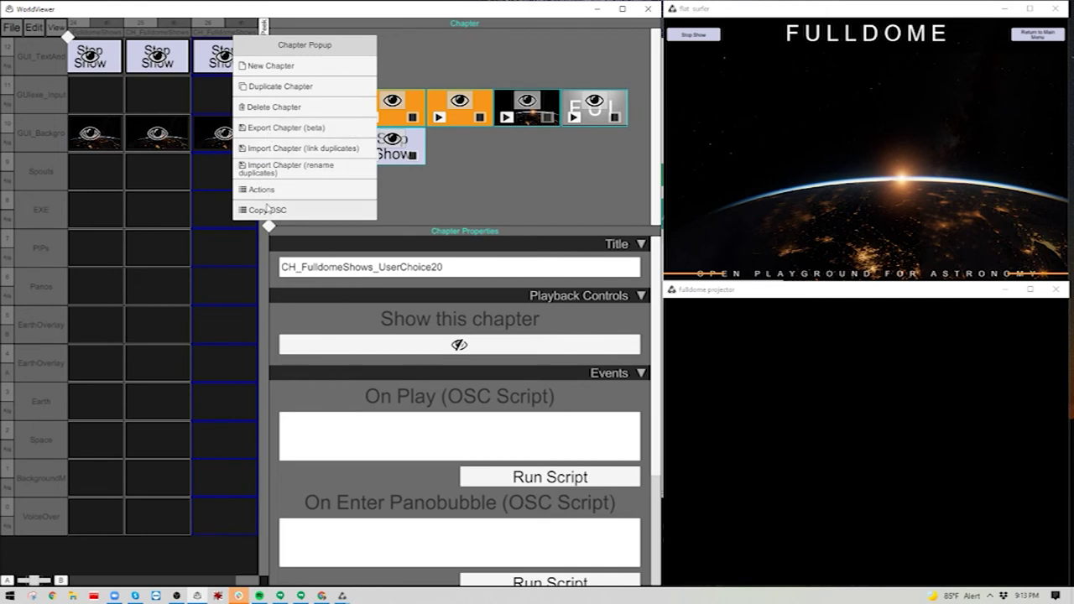
left_click(241, 64)
left_click(176, 57)
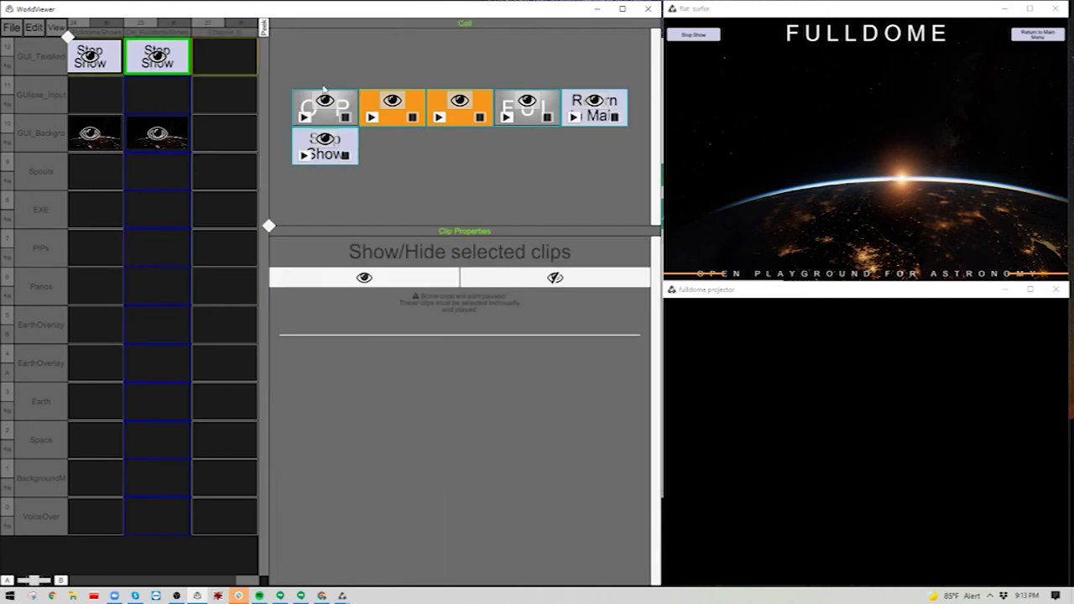
left_click(319, 116)
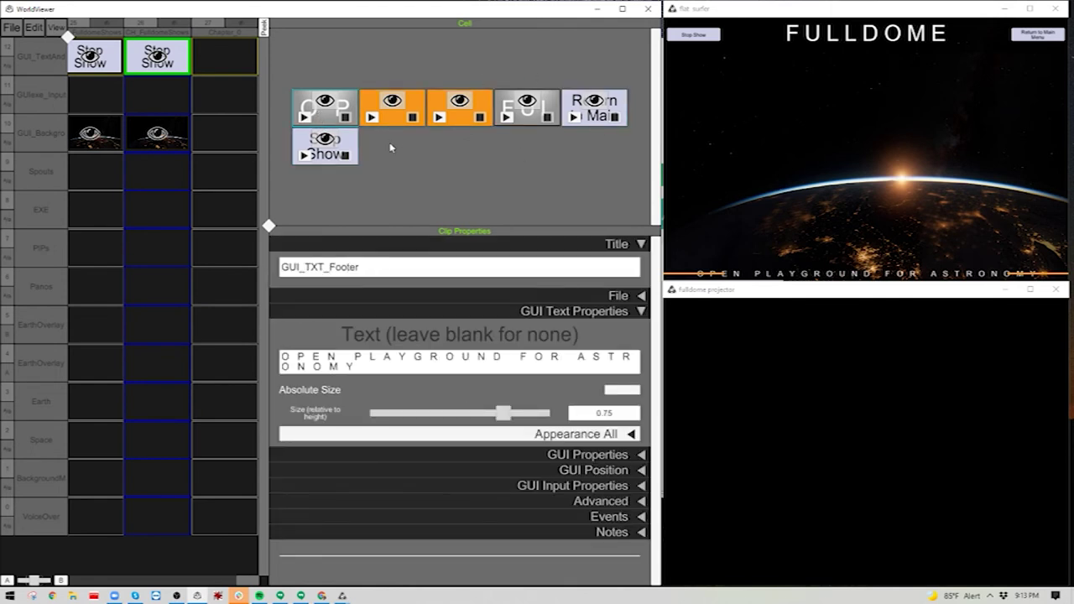
left_click(177, 139)
right_click(233, 139)
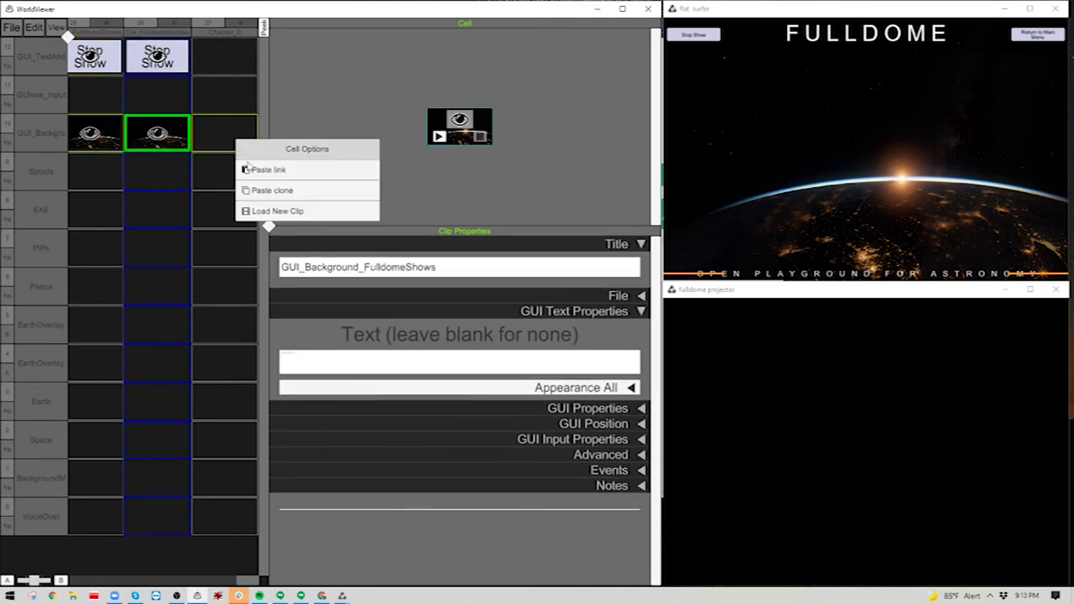
Link the GUI_TXT_Footer clip from the User Choice 20 chapter into the new chapter's GUI text cell
left_click(178, 59)
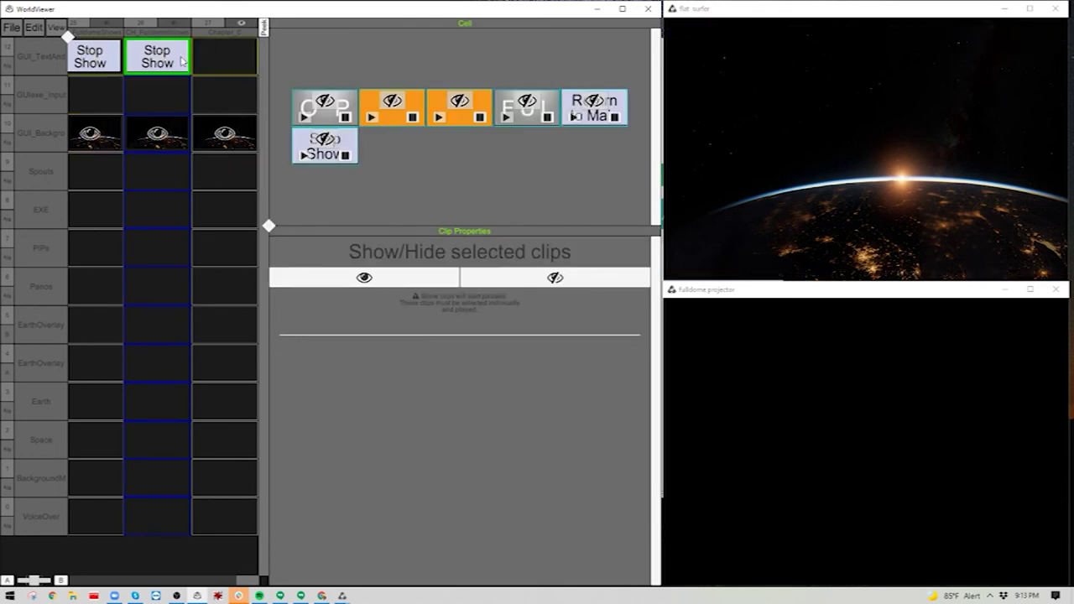
left_click(321, 124)
right_click(212, 73)
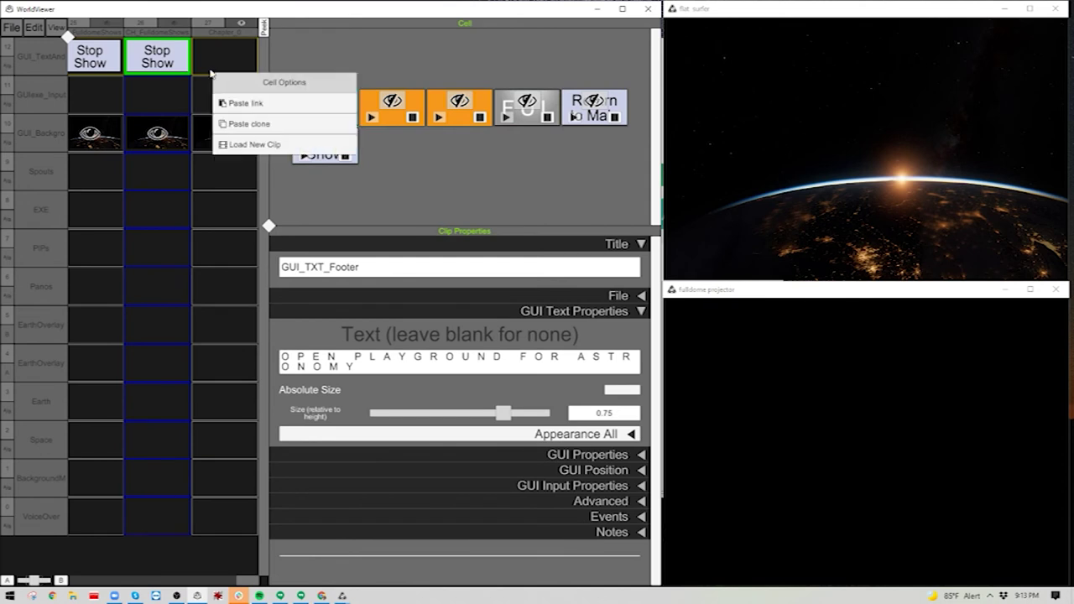
left_click(244, 106)
Link the GUI_Accent_FooterLeft and GUI_Accent_FooterRight clips into the new chapter's GUI text cell
left_click(391, 124)
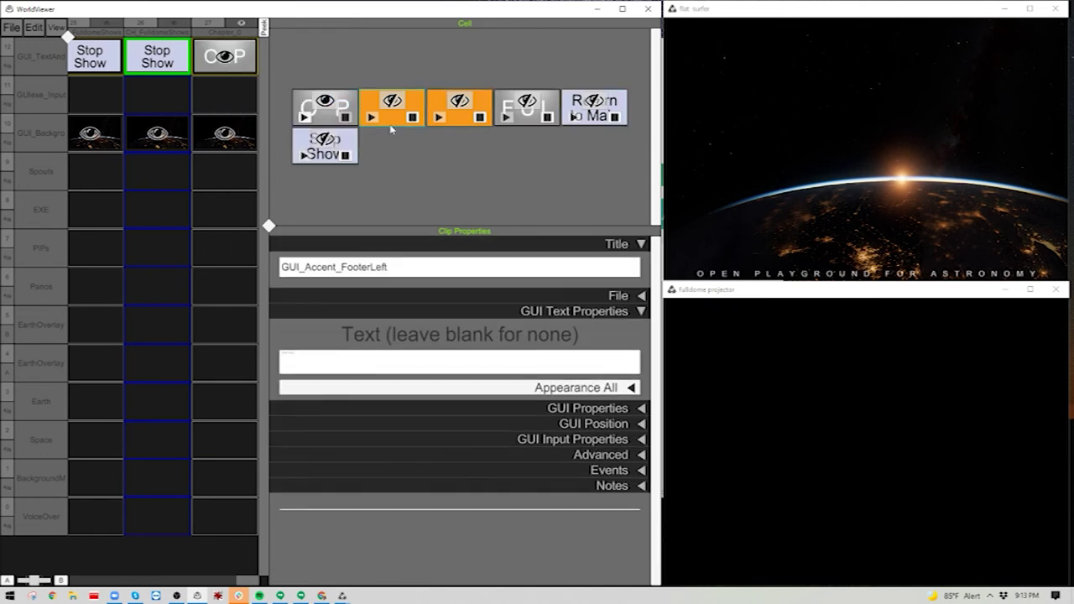
right_click(222, 51)
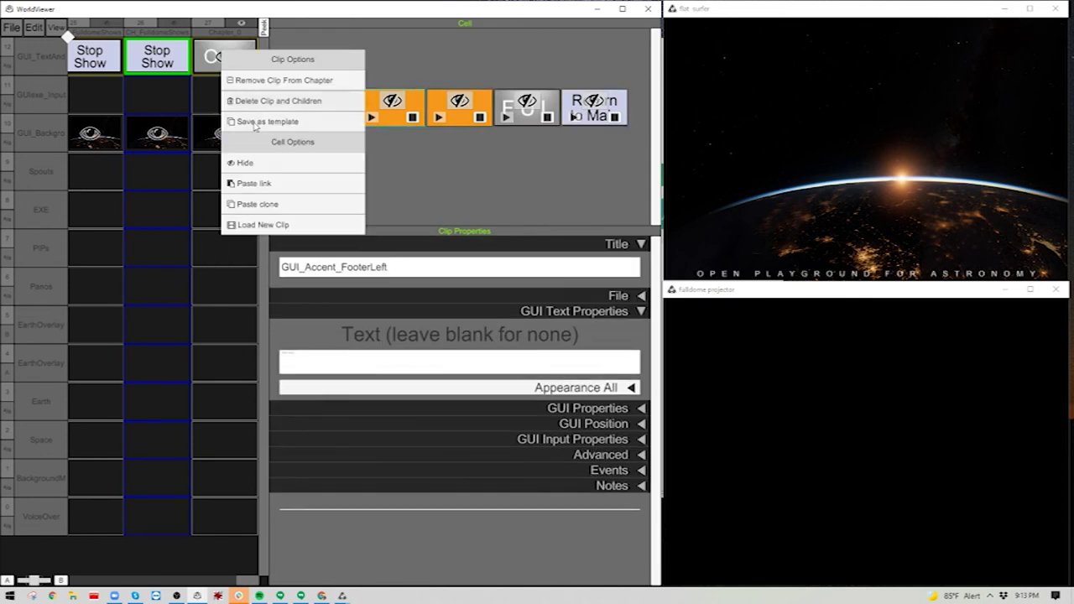
left_click(252, 183)
right_click(214, 59)
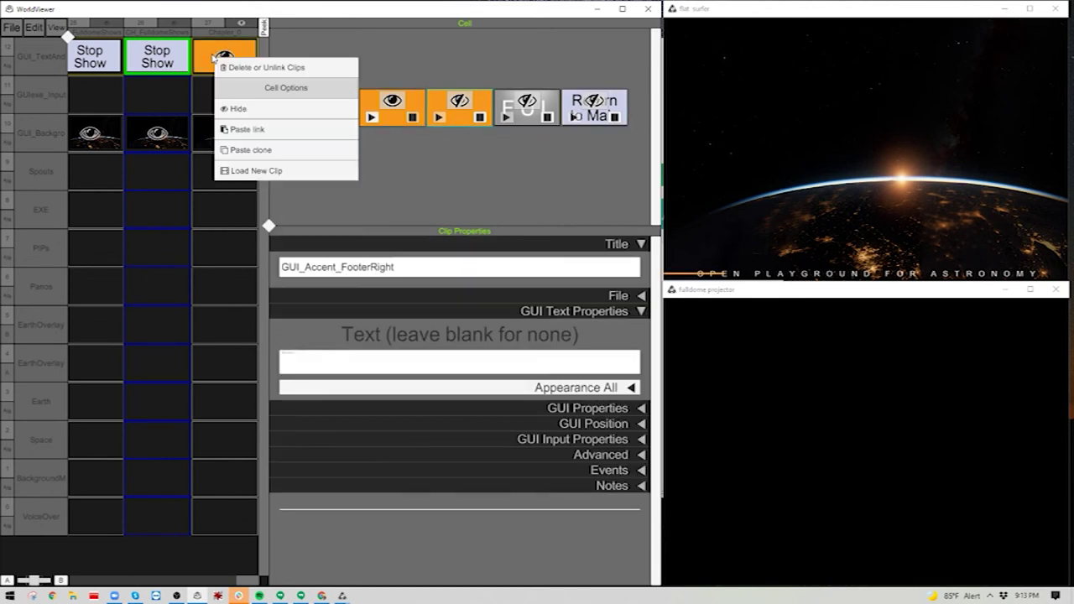
left_click(247, 130)
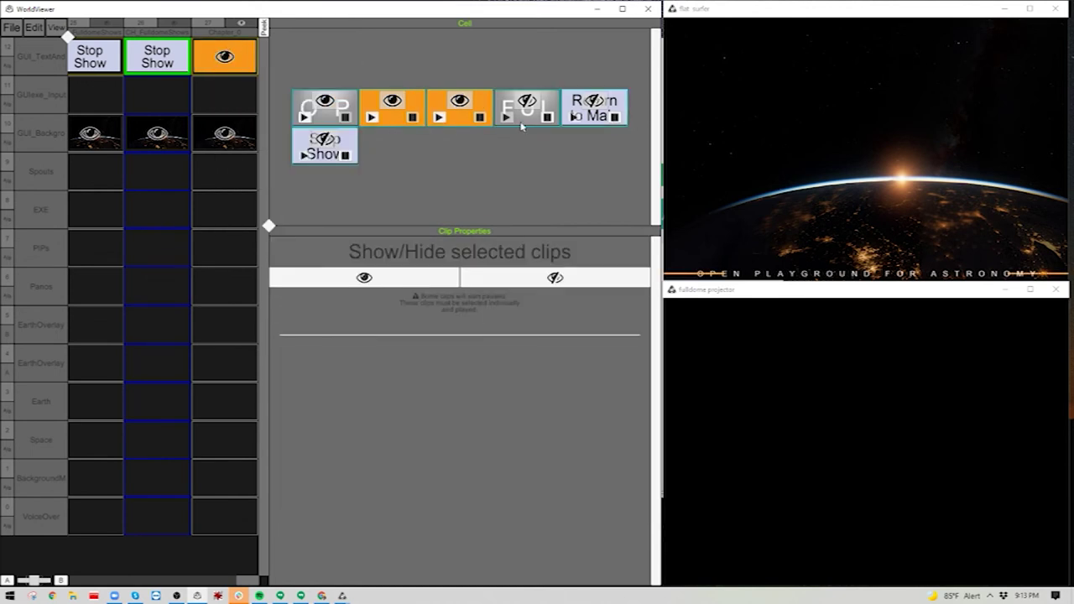
Link the GUI_TXT_Header_FulldomeShows and GUI_BTN_RTMM clips into the new chapter's GUI text cell
right_click(210, 68)
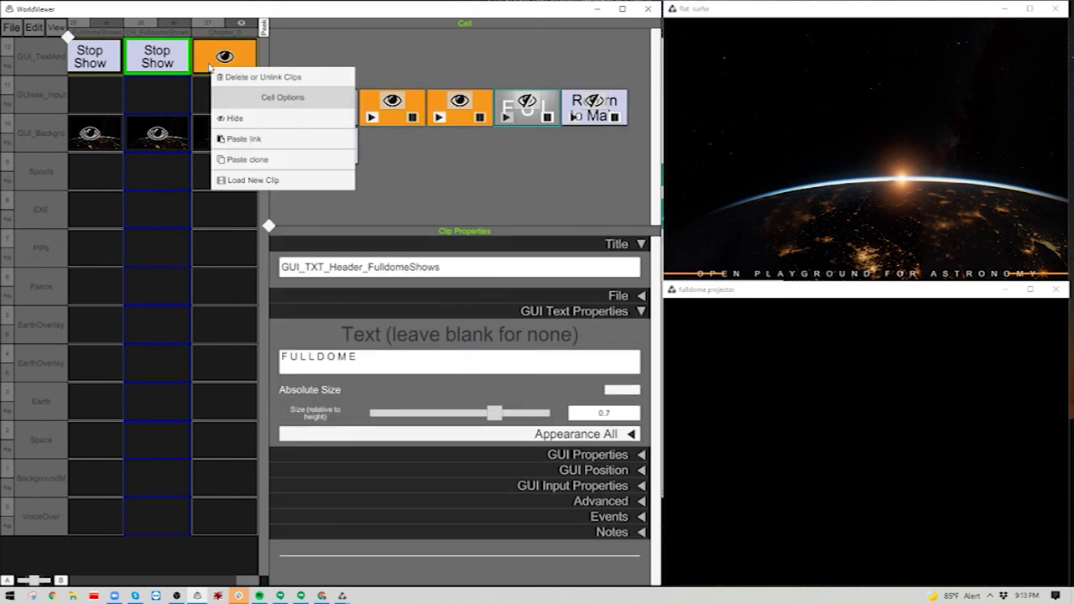
left_click(247, 140)
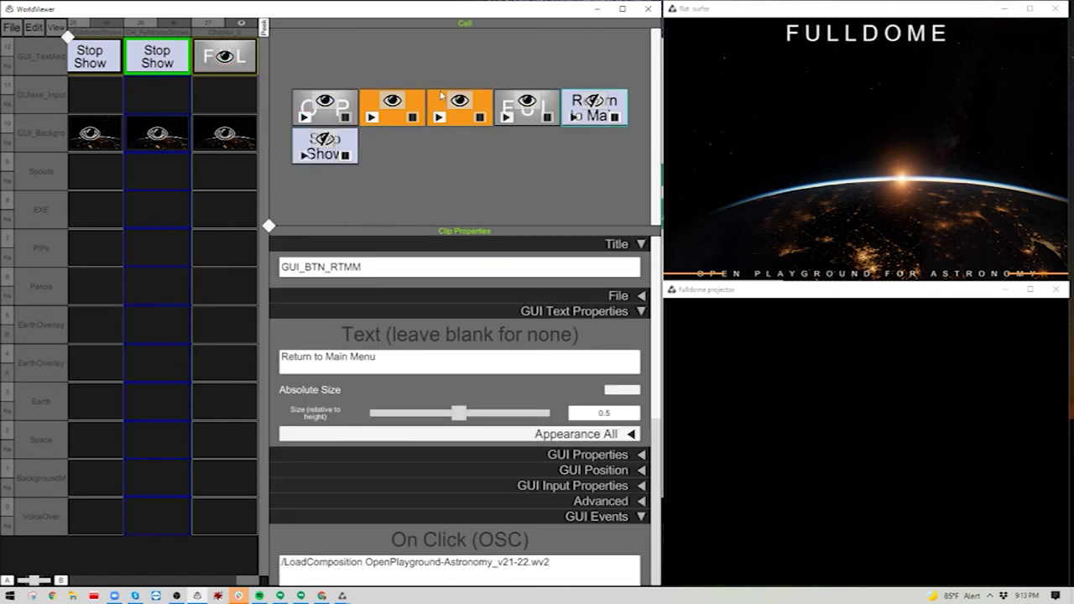
right_click(208, 67)
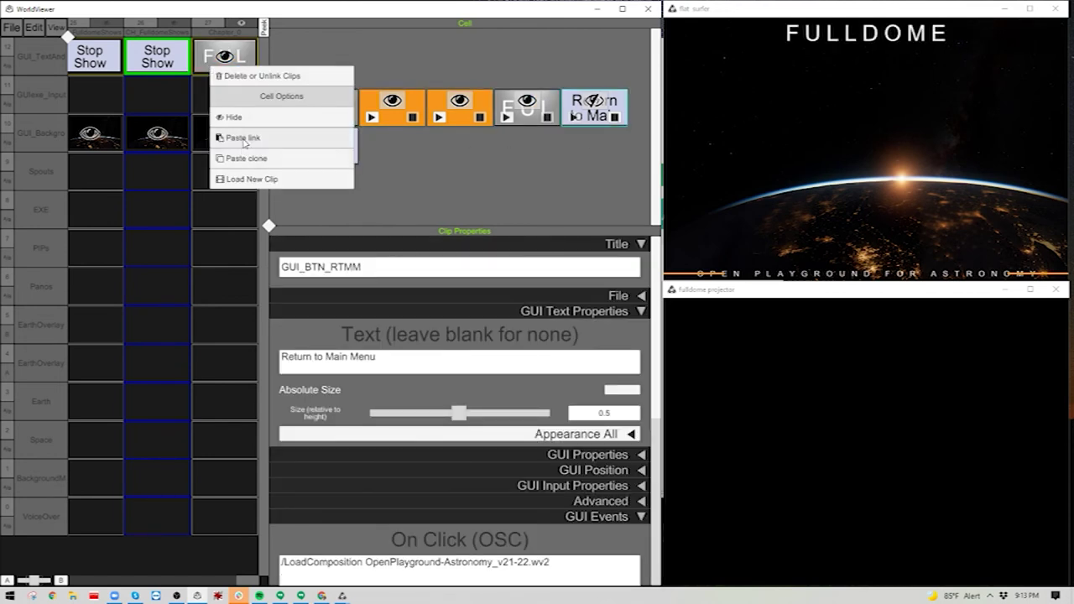
left_click(311, 139)
left_click(332, 159)
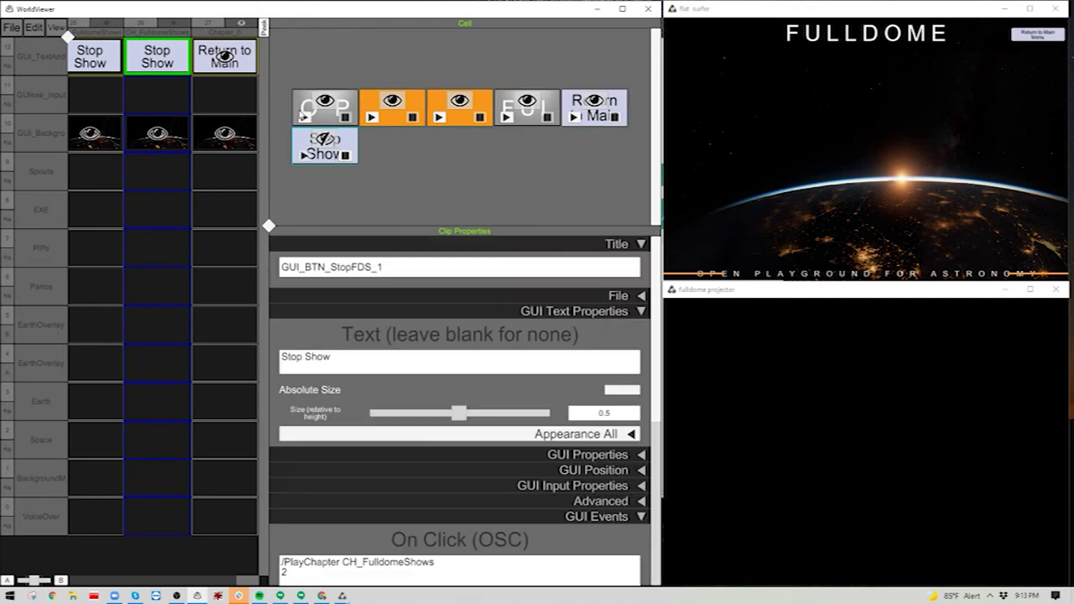
right_click(205, 59)
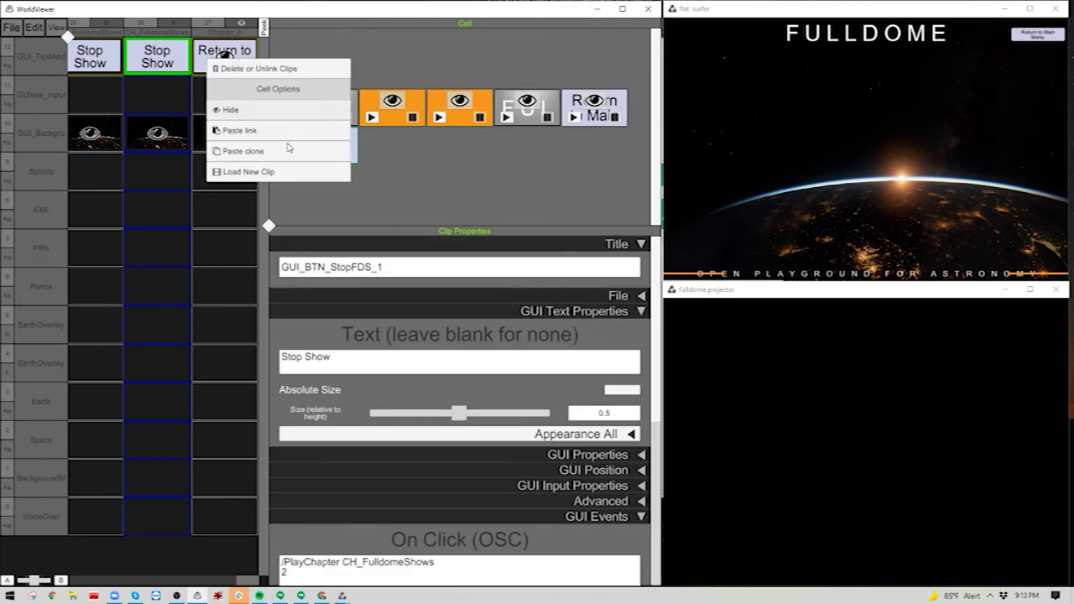
left_click(303, 214)
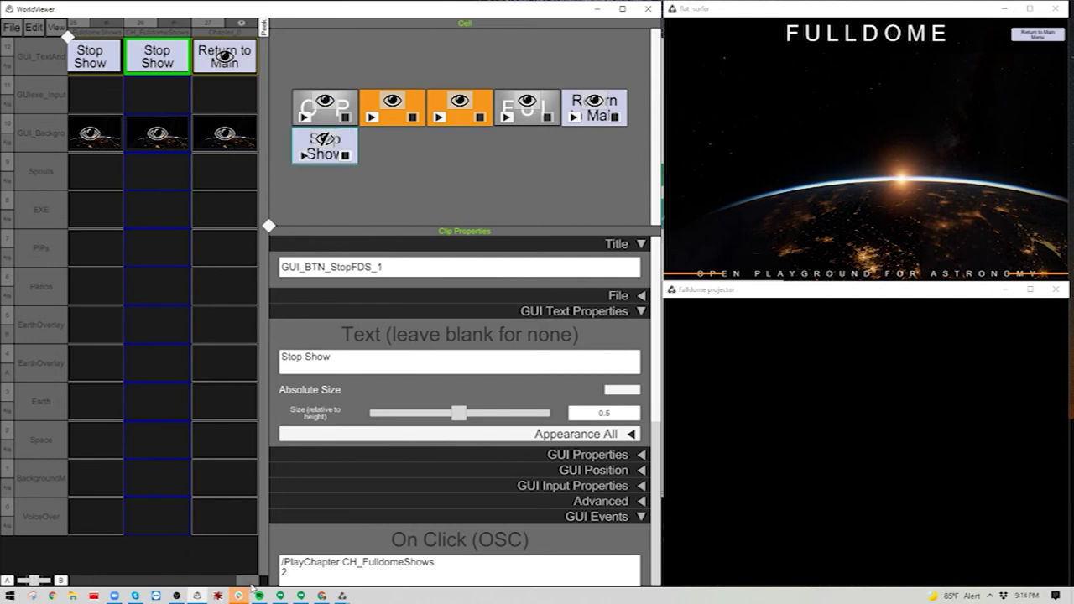
Correct the on-click script of page 3's Stop Show button to read /PlayChapter CH_FulldomeShows3 on one line
left_click_drag(248, 581, 52, 575)
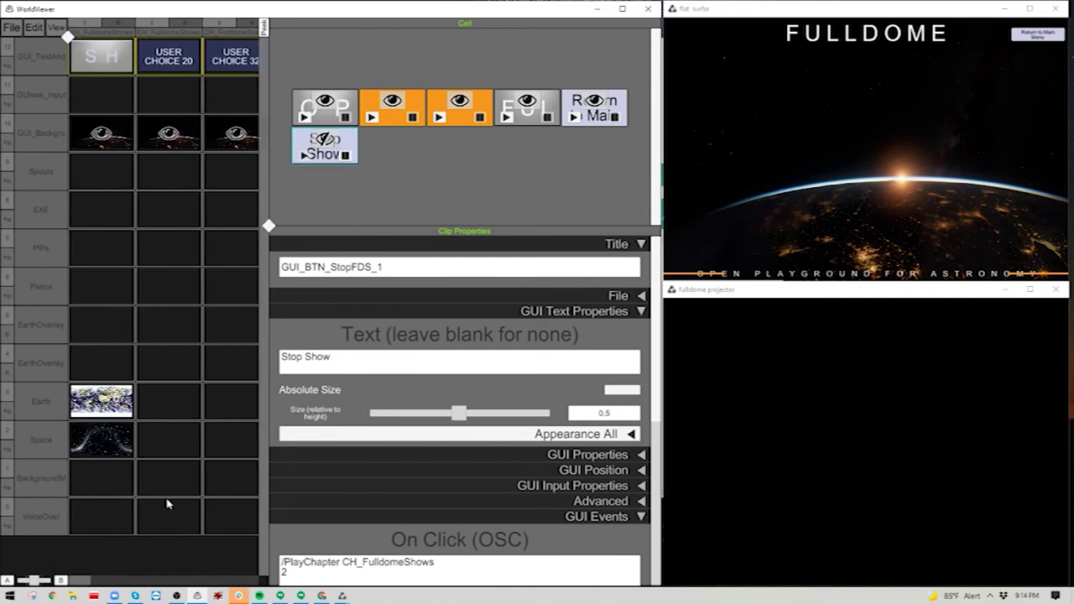
left_click(236, 55)
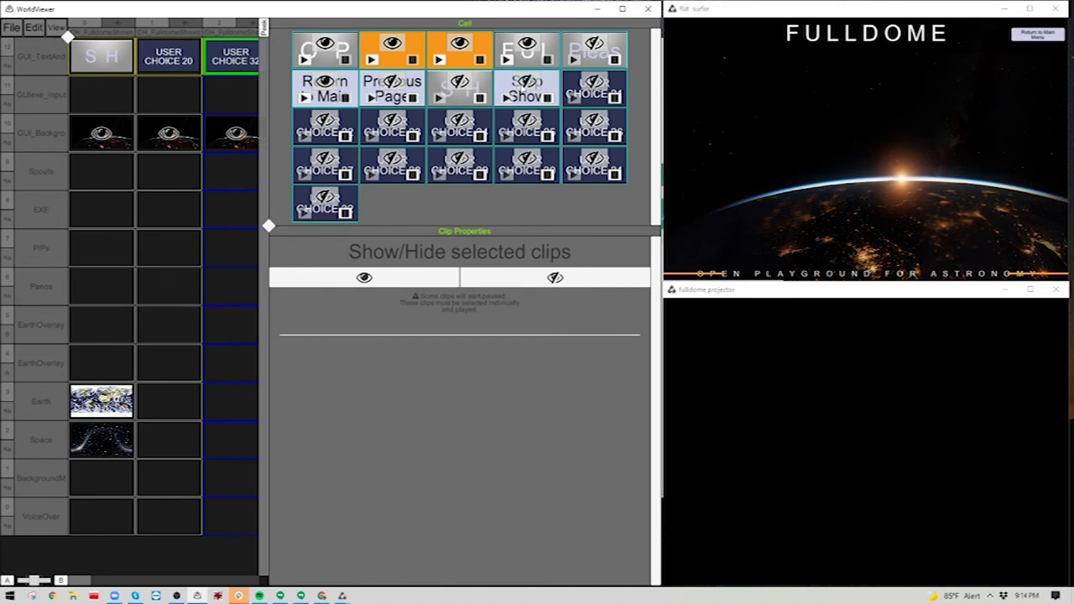
left_click(528, 96)
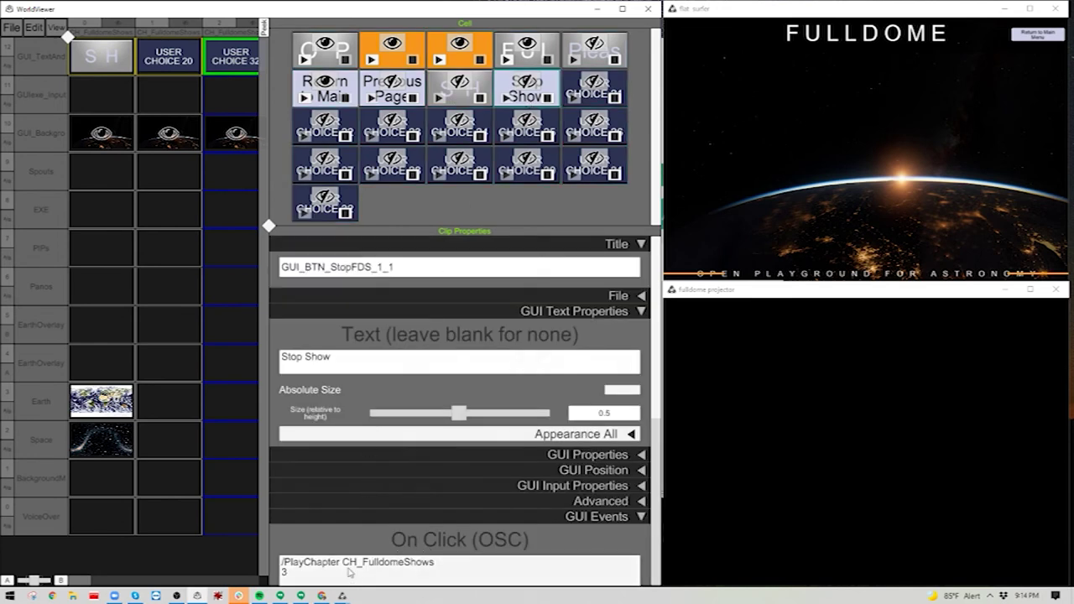
left_click(286, 573)
left_click(283, 573)
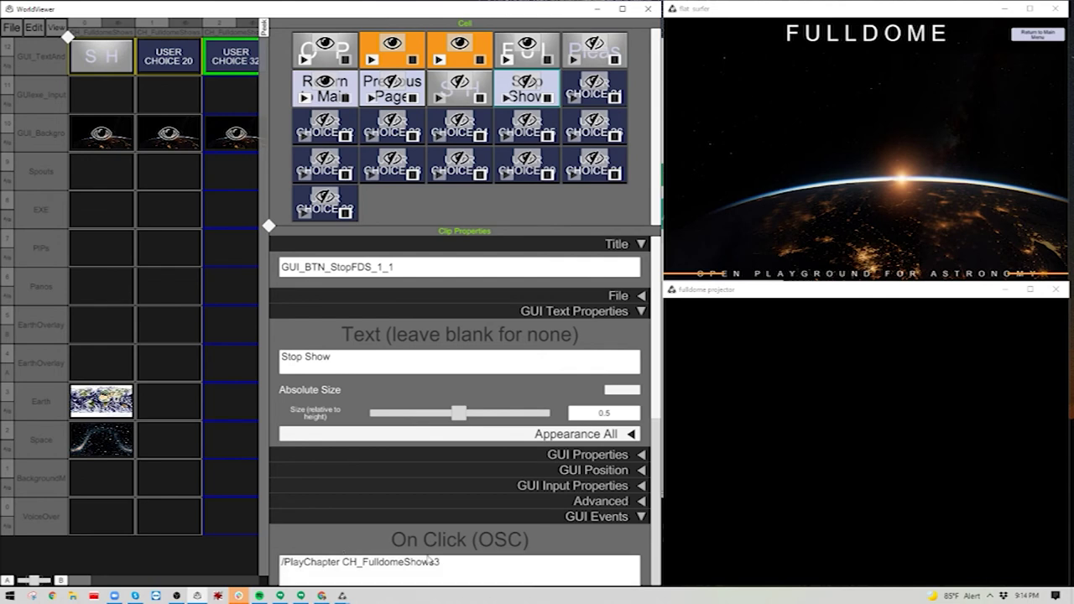
Correct the on-click script of page 2's Stop Show button to read /PlayChapter CH_FulldomeShows2 on one line
left_click(198, 56)
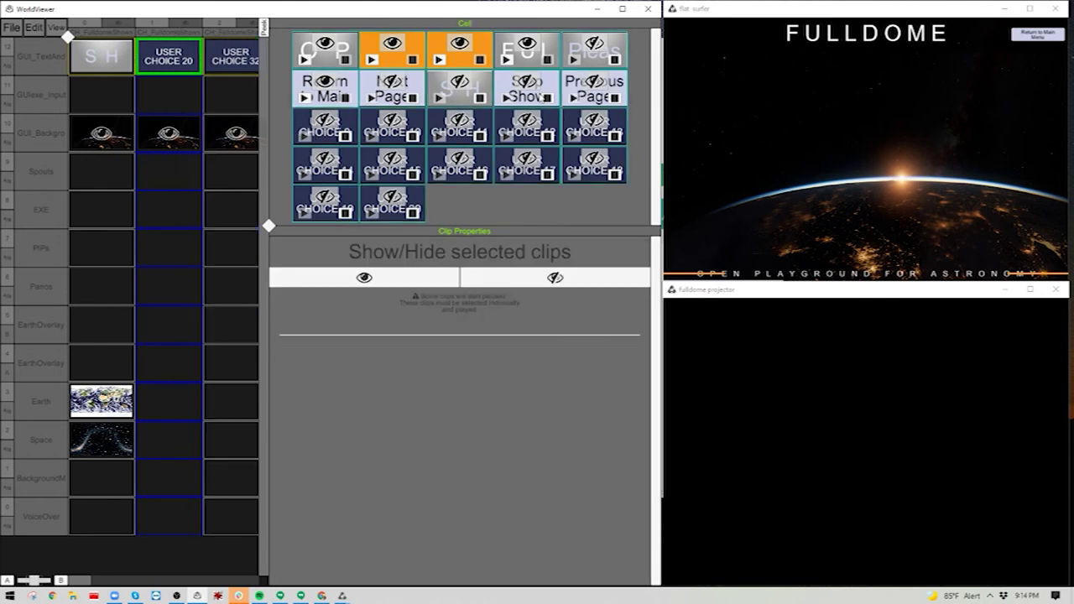
left_click(534, 100)
left_click(286, 578)
left_click(285, 579)
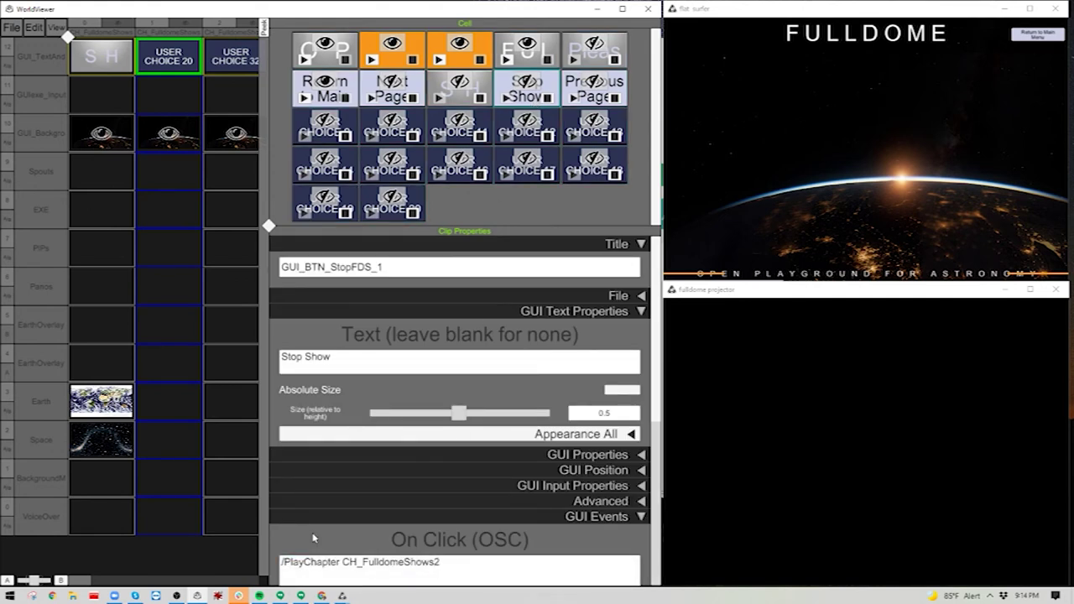
Link page 3's Stop Show clip, GUI_BTN_StopFDS_1_1, into the new chapter's GUI text cell
left_click(224, 57)
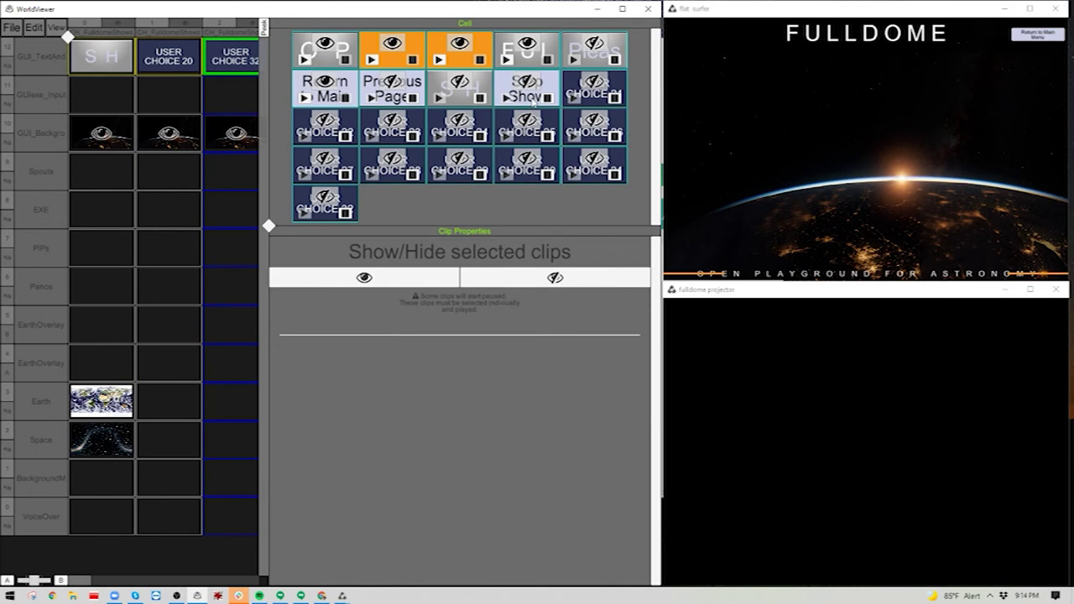
left_click(534, 101)
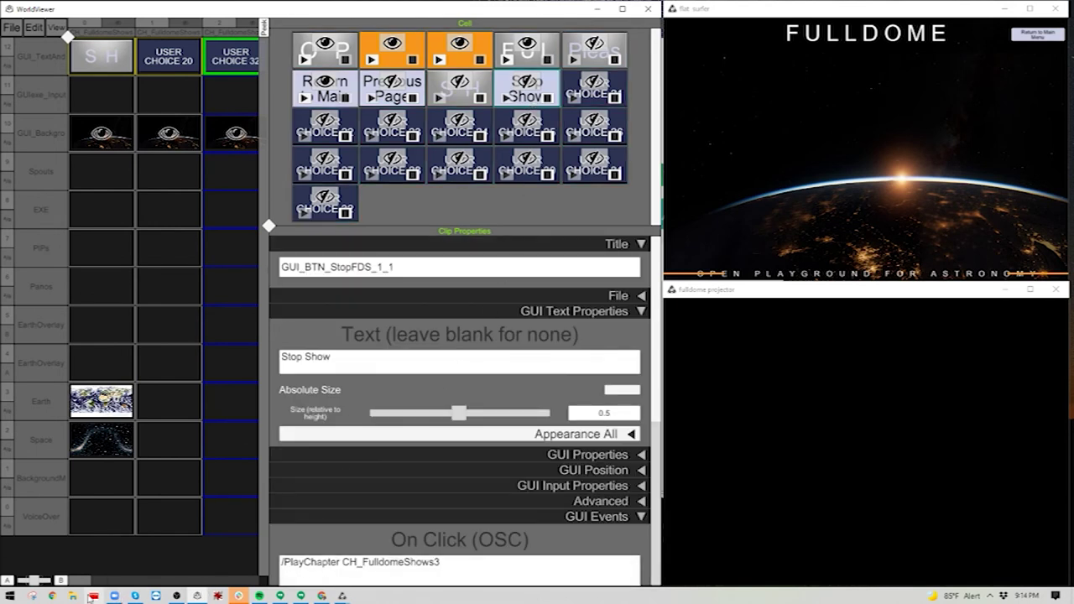
left_click_drag(79, 581, 271, 592)
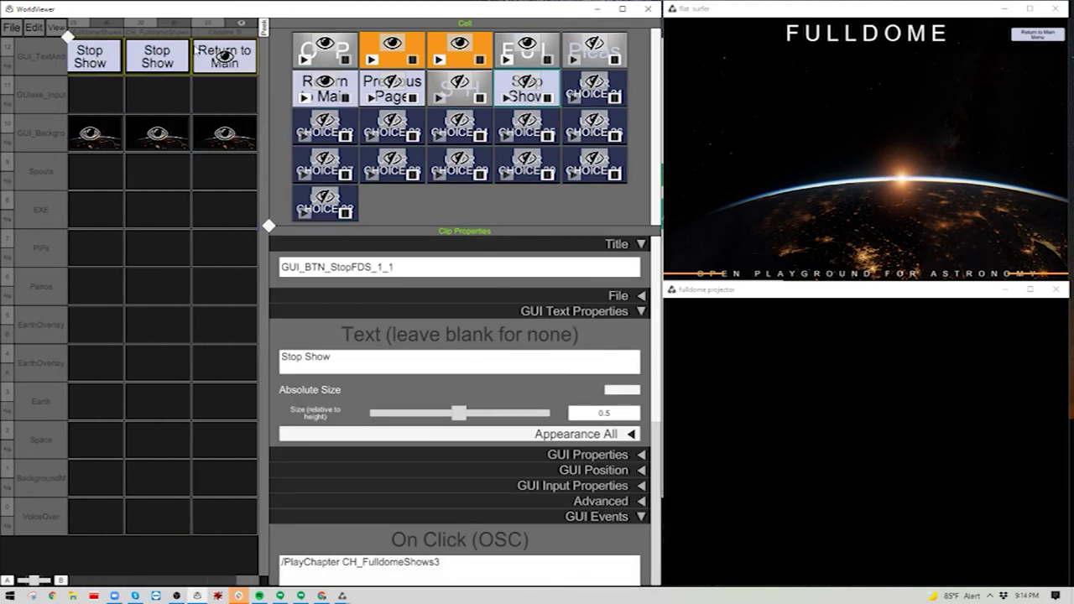
right_click(210, 65)
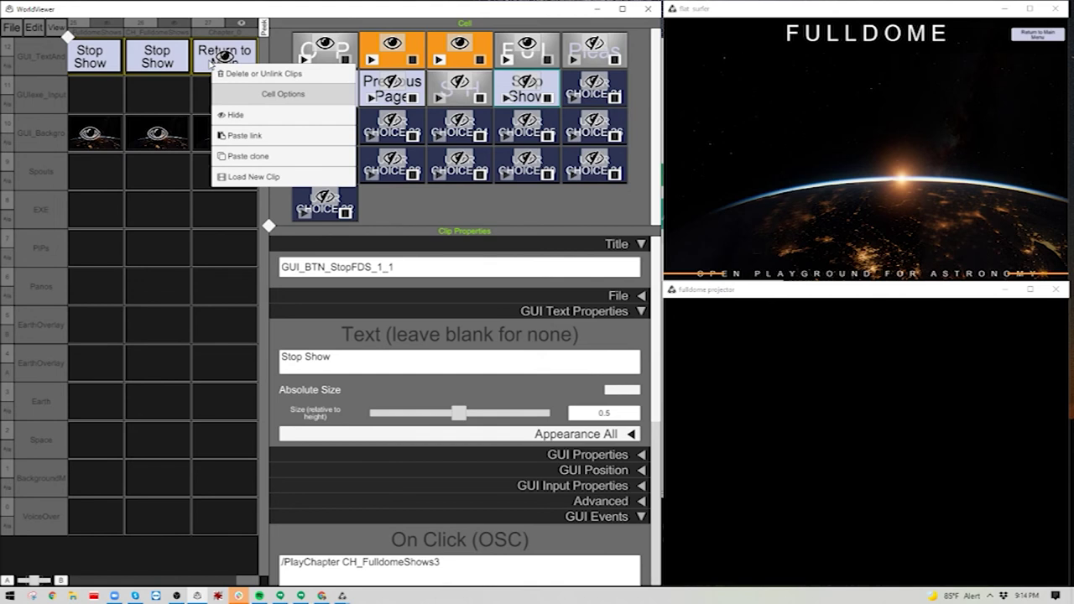
left_click(252, 135)
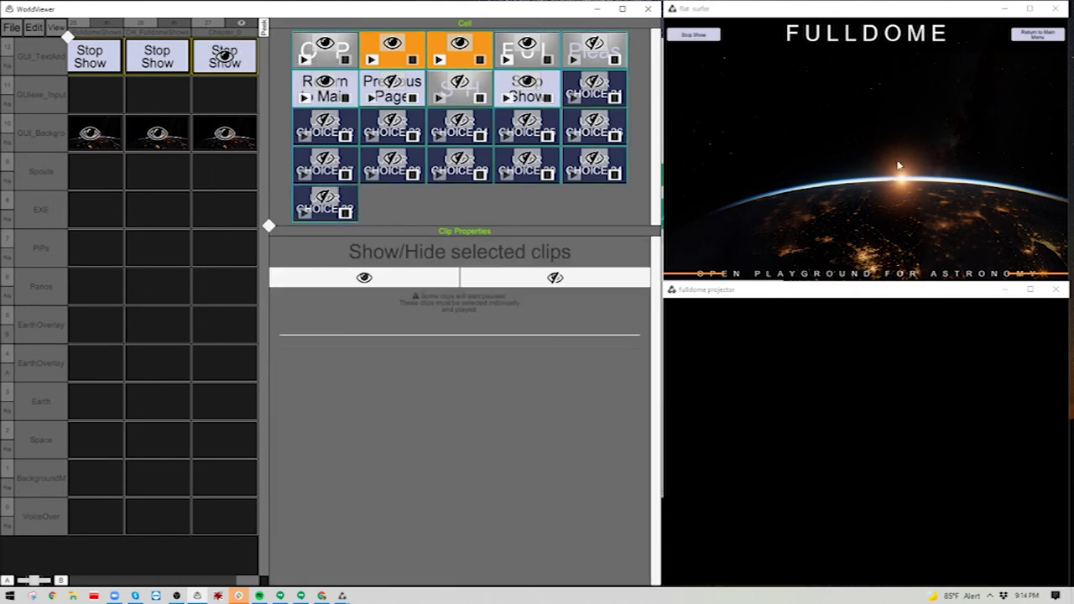
Copy the title CH_FulldomeShows_UserChoice20 from the preceding chapter and paste it as the new chapter's title
left_click(214, 72)
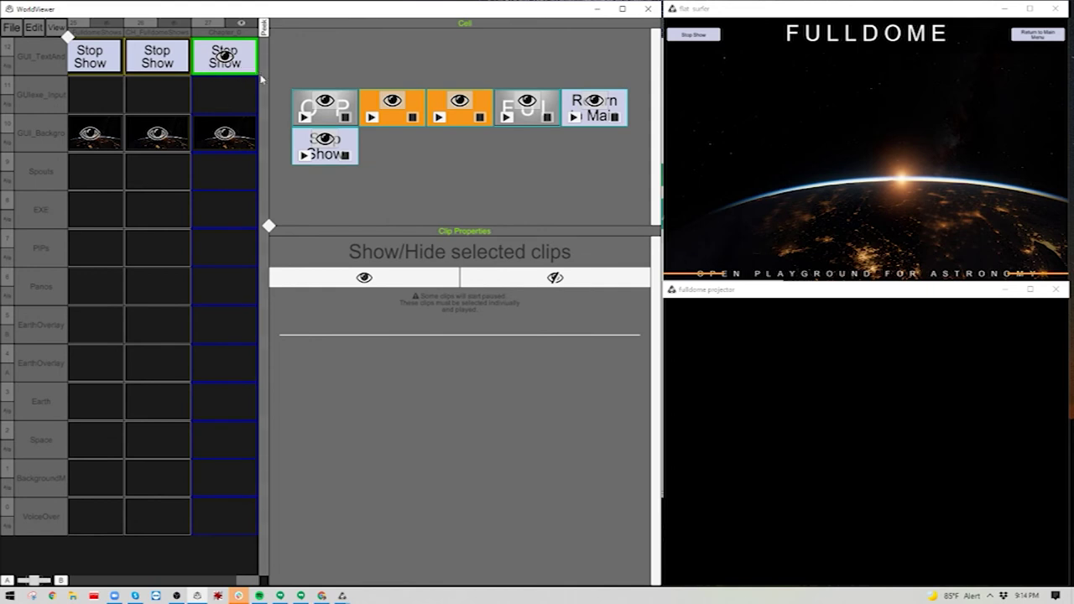
left_click(162, 32)
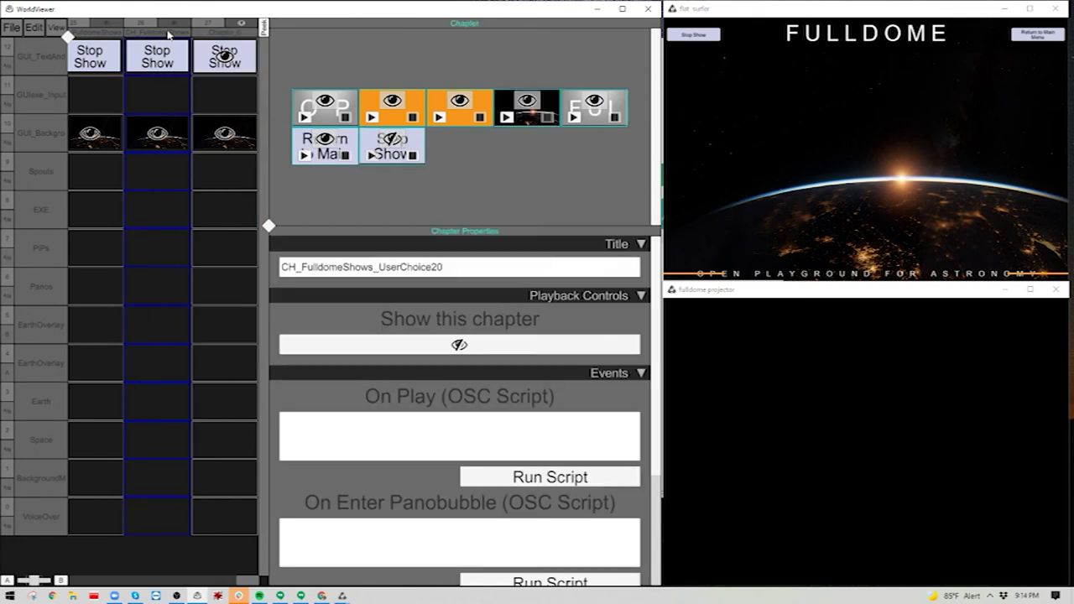
left_click(461, 269)
key("ctrl+c")
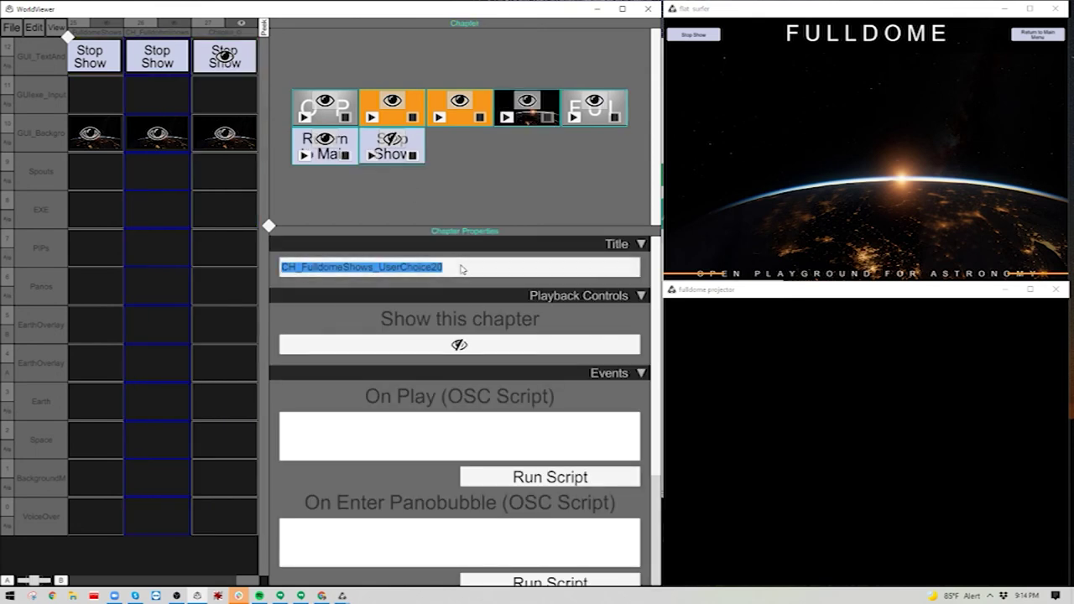
left_click(230, 34)
left_click(379, 271)
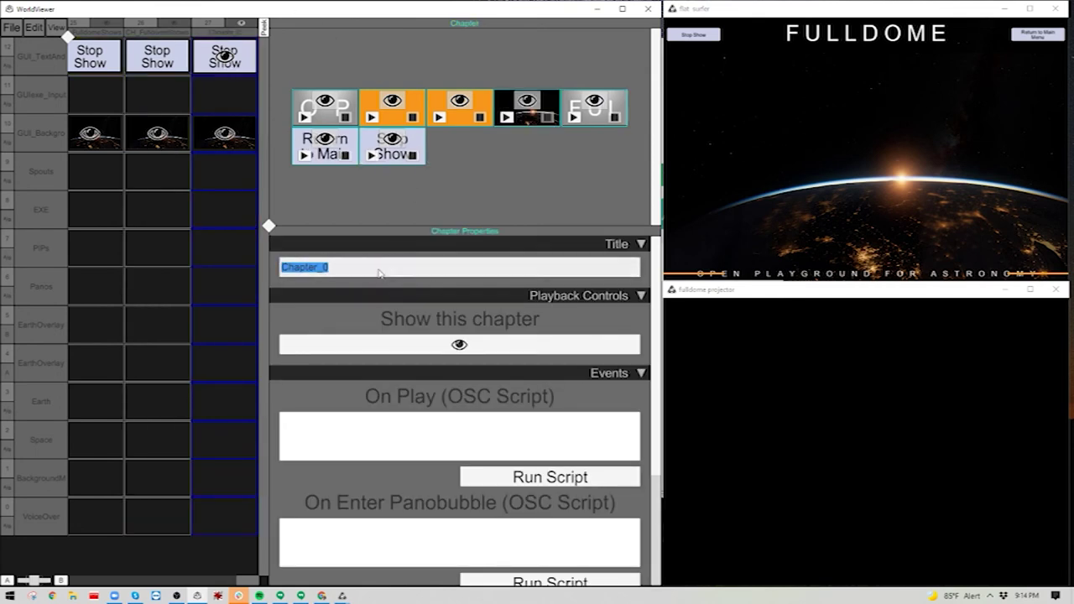
key("ctrl+v")
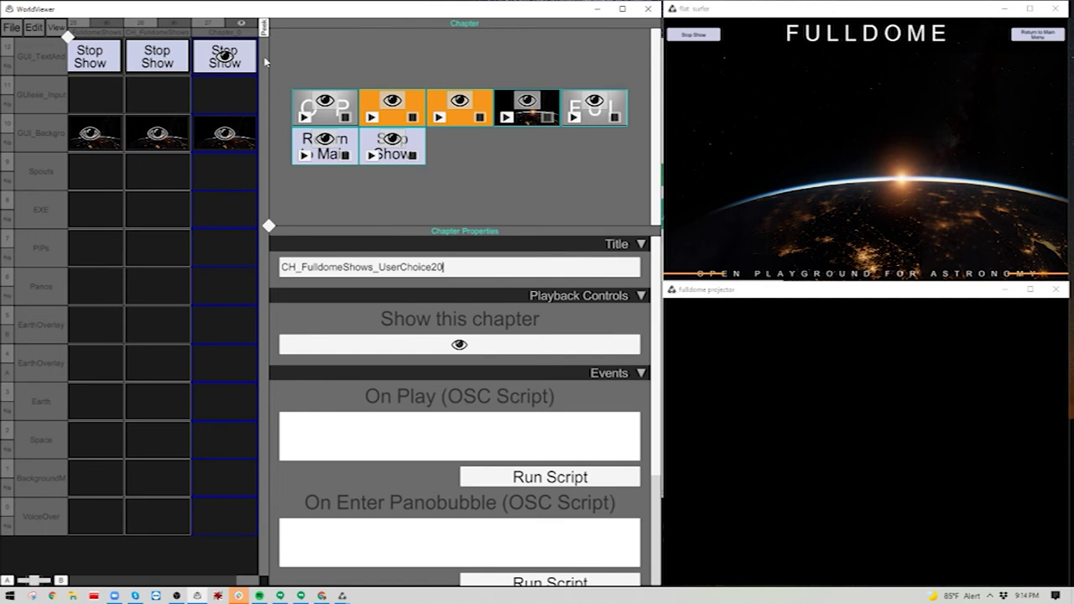
Change the number ending the new chapter's title to make it CH_FulldomeShows_UserChoice32, and save the composition
left_click_drag(433, 268, 277, 270)
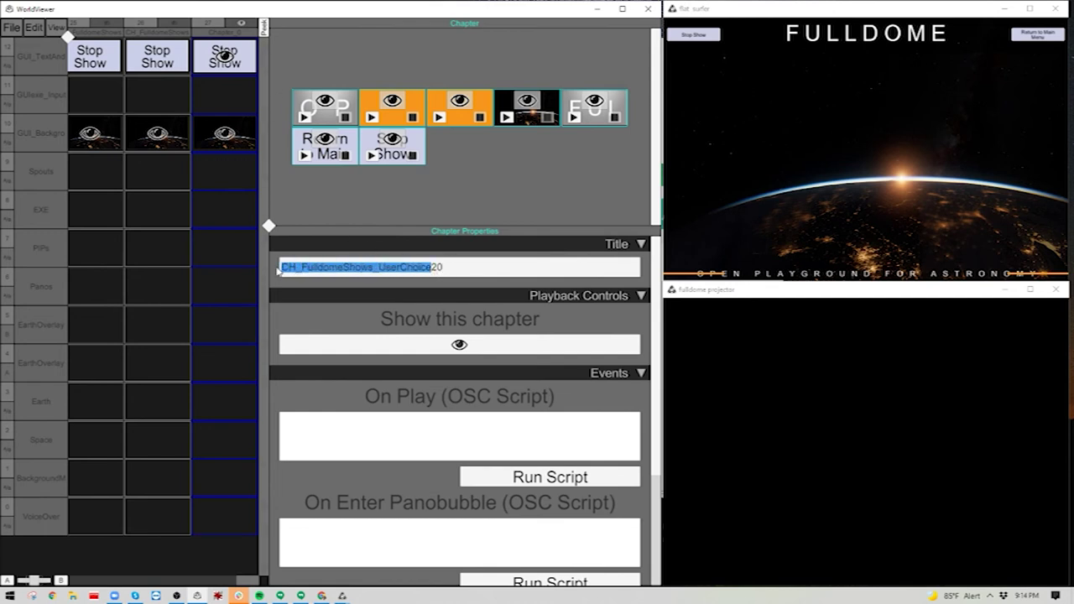
left_click(456, 269)
key("BackSpace")
key("BackSpace")
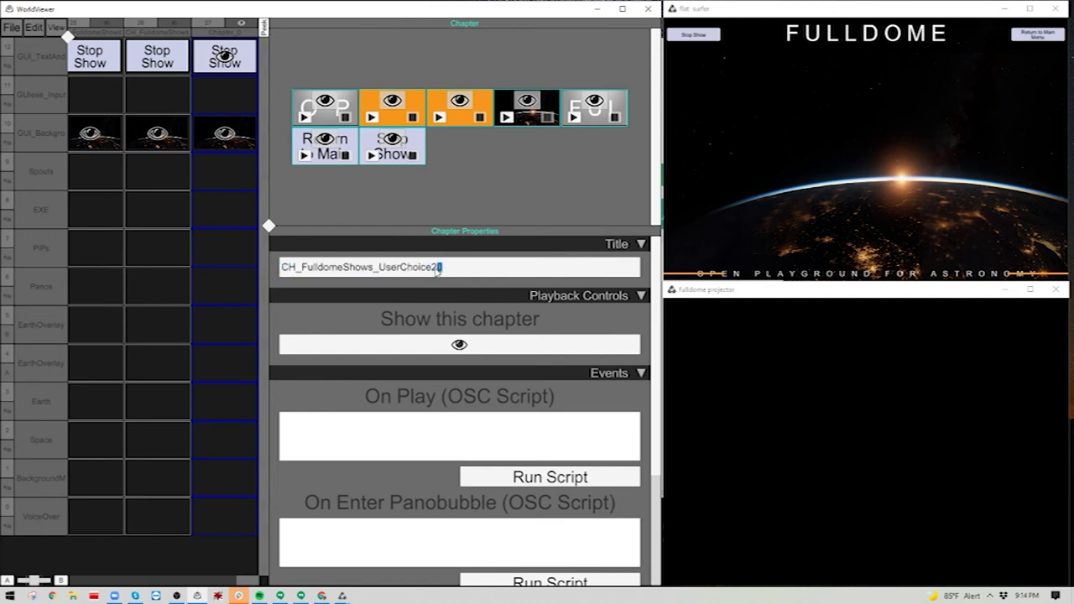
type("32")
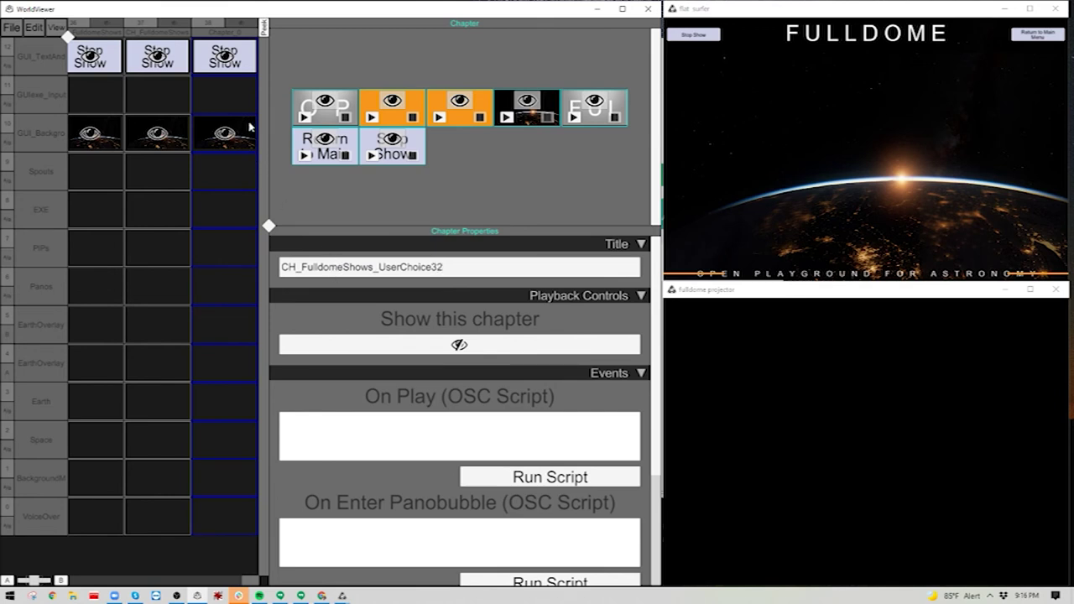
left_click(237, 63)
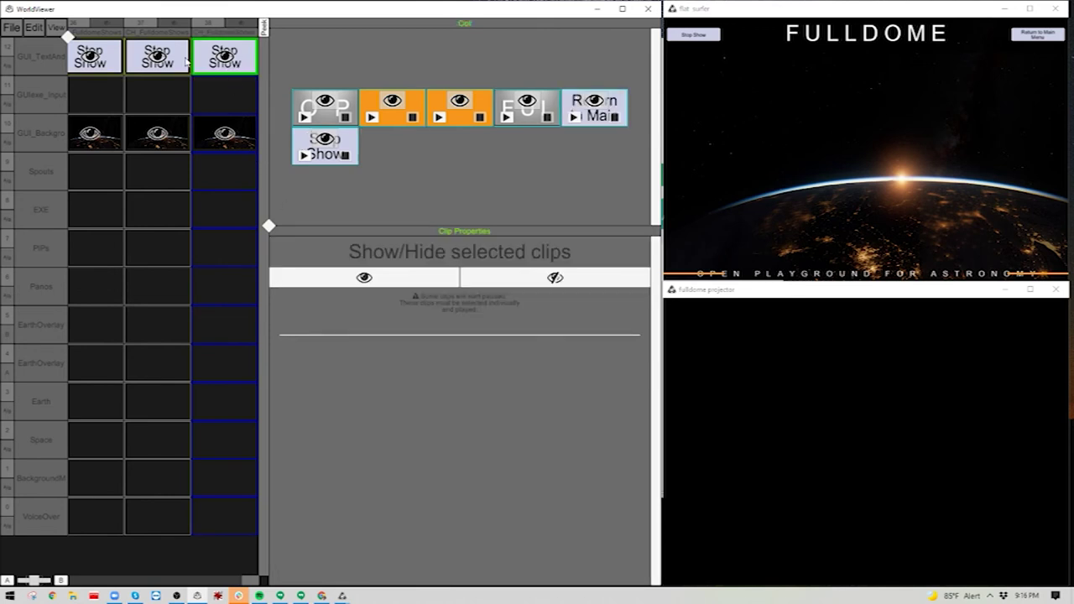
left_click(13, 27)
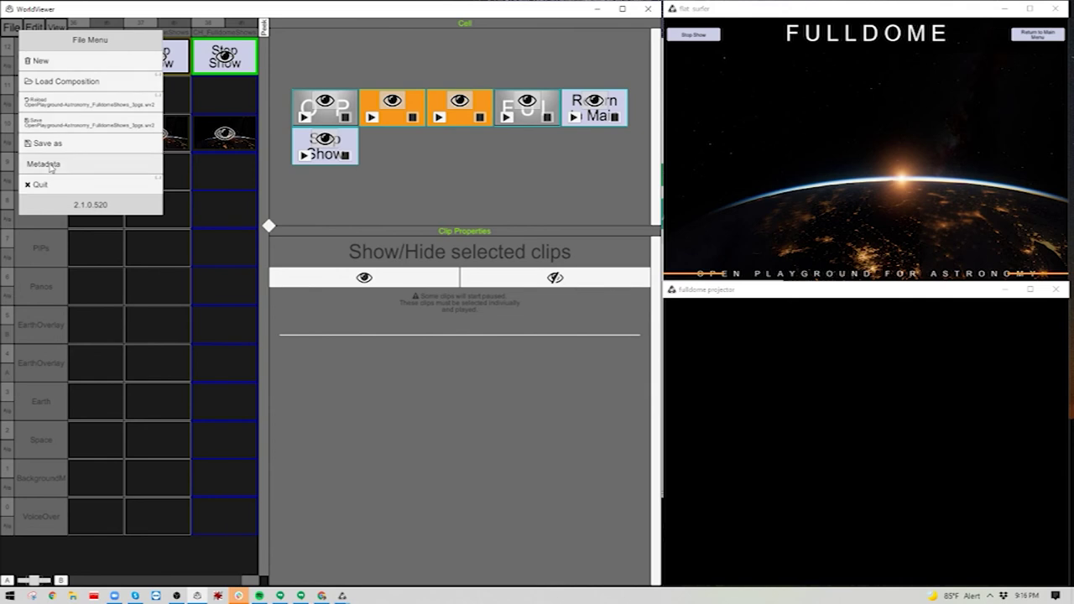
left_click(63, 129)
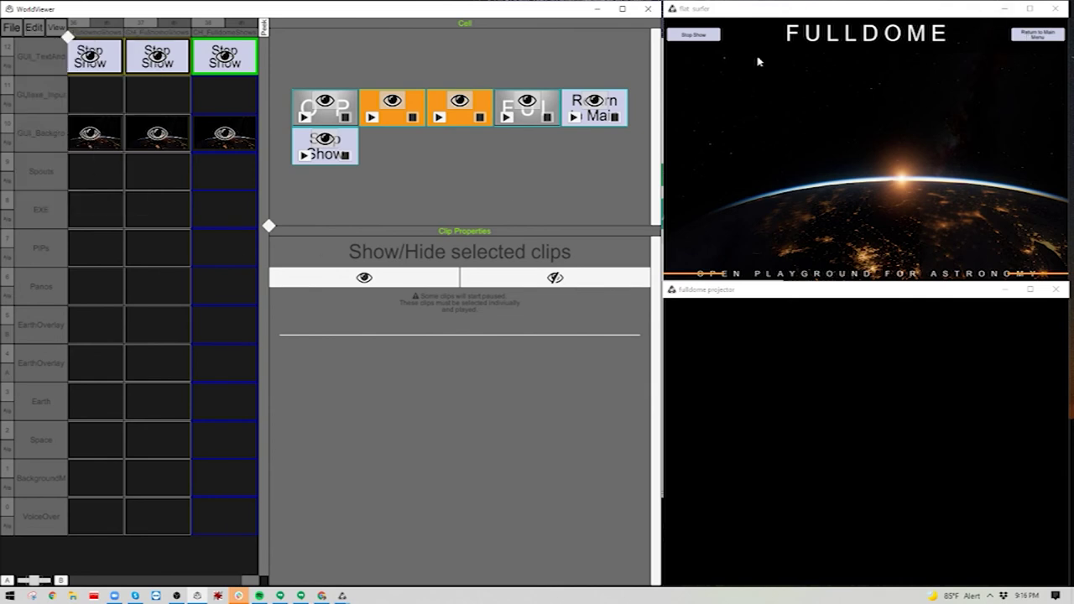
Test the Stop Show button and page back from page 3 to page 1, and save the composition again
left_click(711, 38)
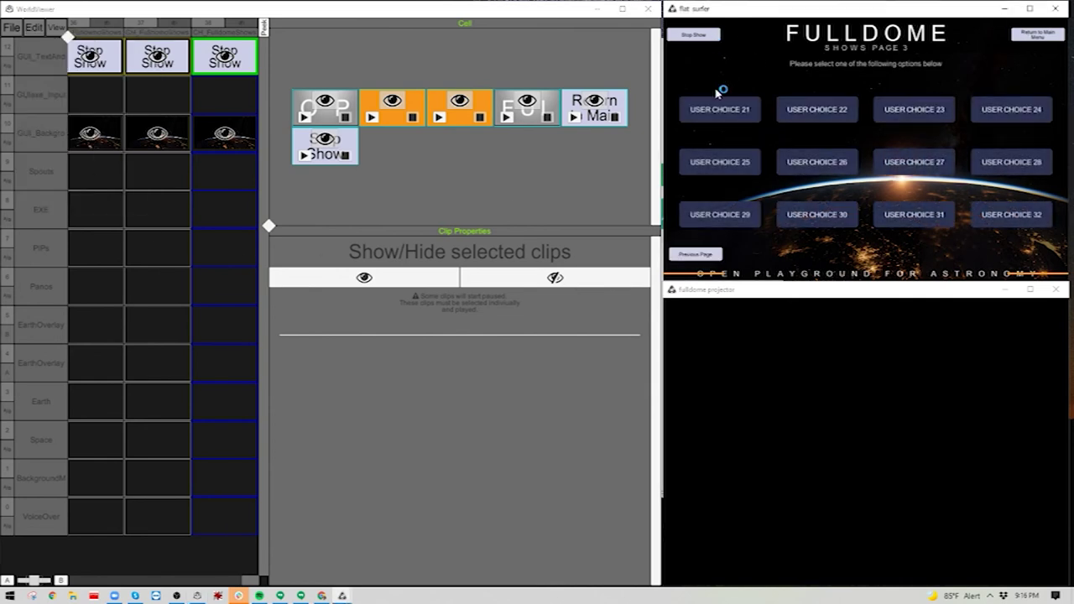
left_click(707, 257)
left_click(706, 257)
left_click(12, 29)
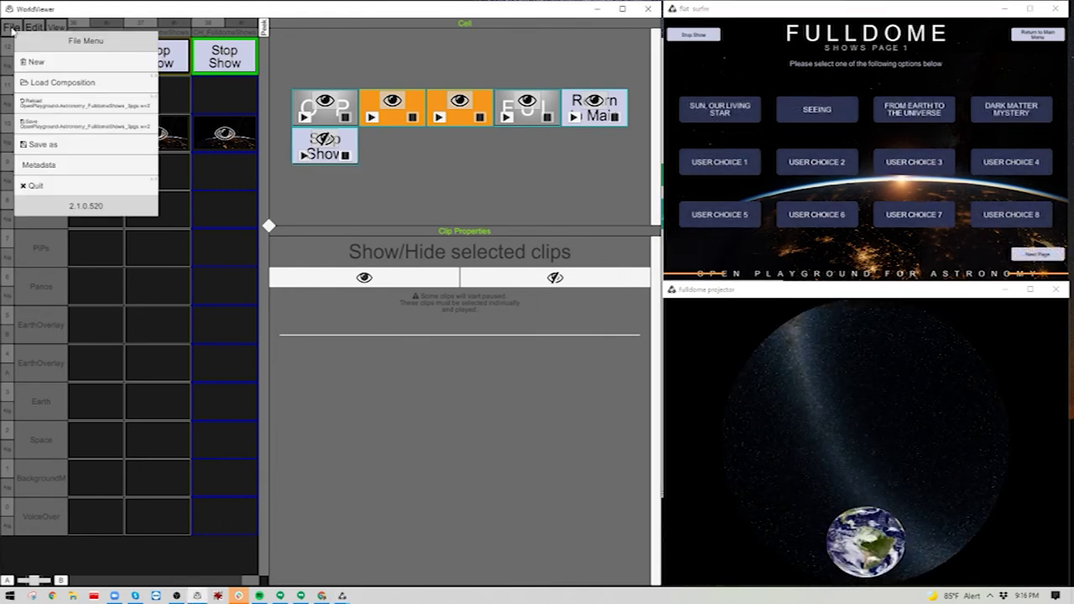
left_click(59, 124)
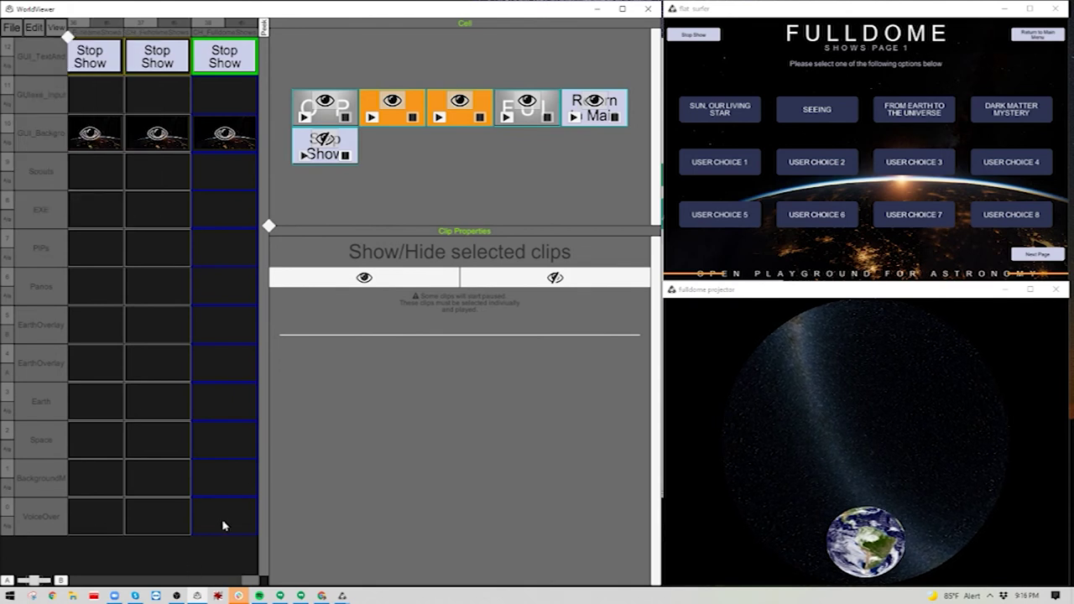
Test the menu by playing the Sun, Our Living Star show, moving to page 2 and playing User Choice 9
left_click(1037, 253)
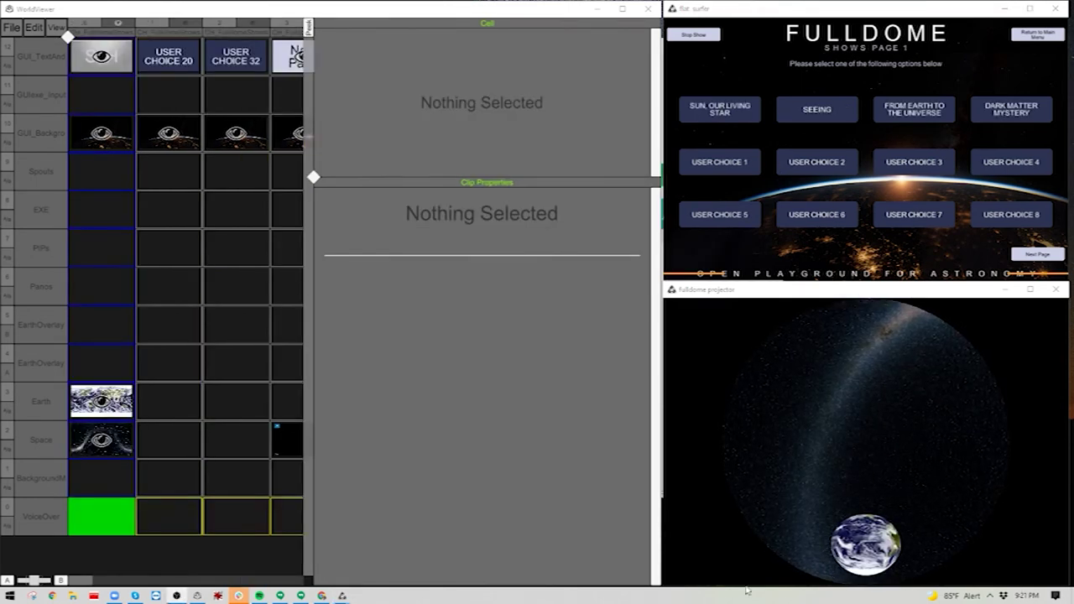
left_click(741, 113)
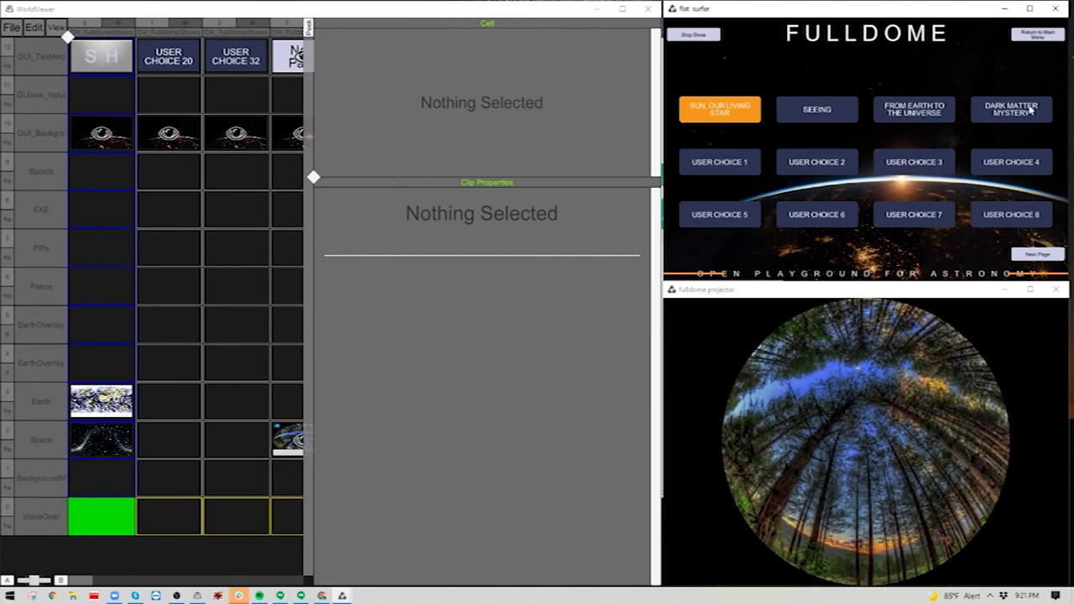
left_click(1012, 251)
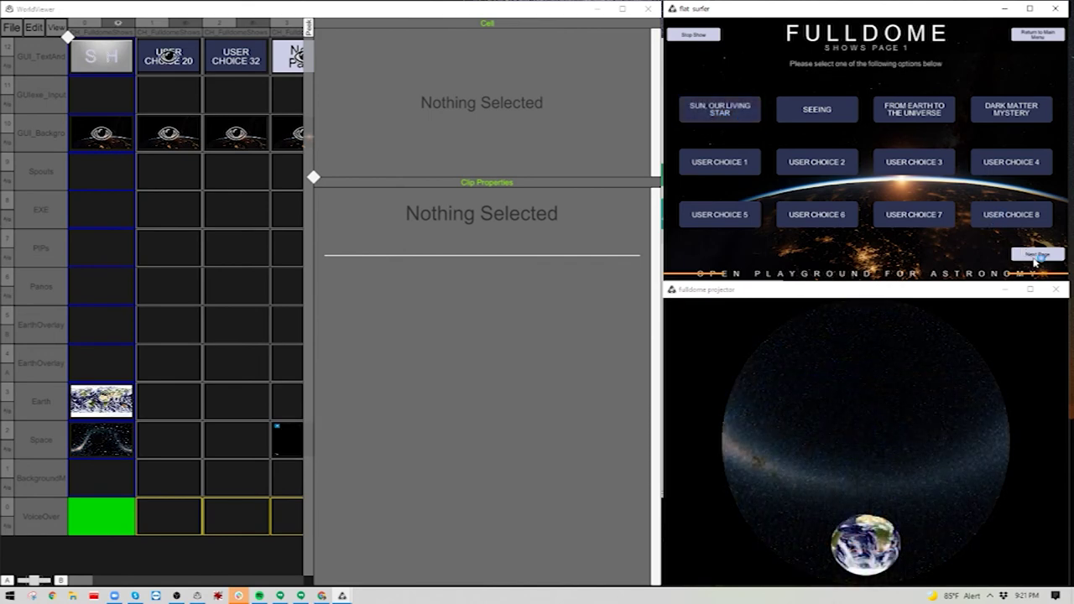
left_click(722, 117)
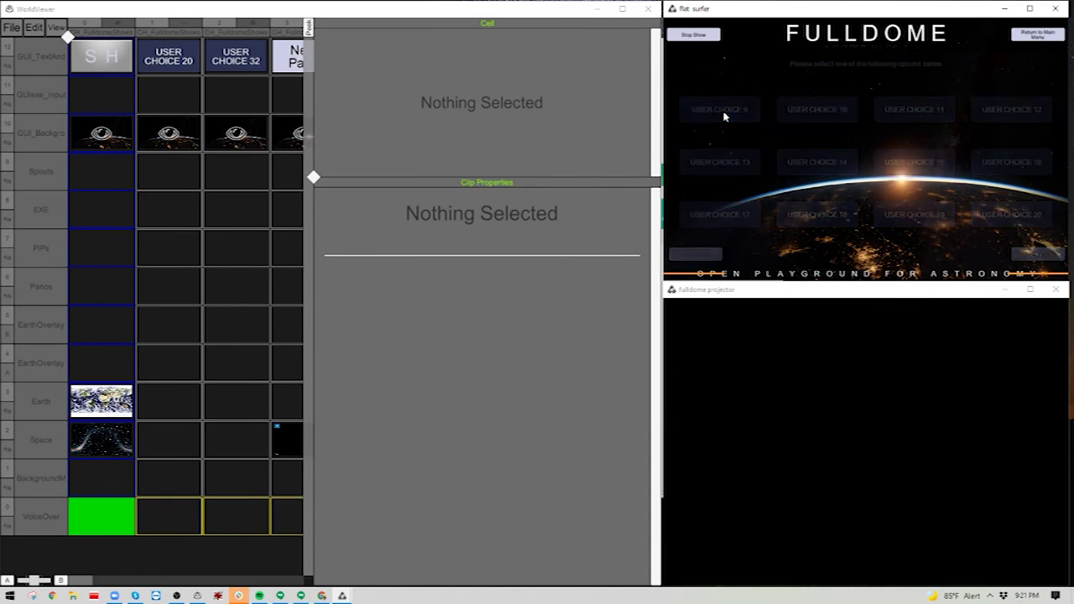
Stop the running show, select the shows page 2 text-and-buttons cell, and play User Choice 9
left_click(703, 38)
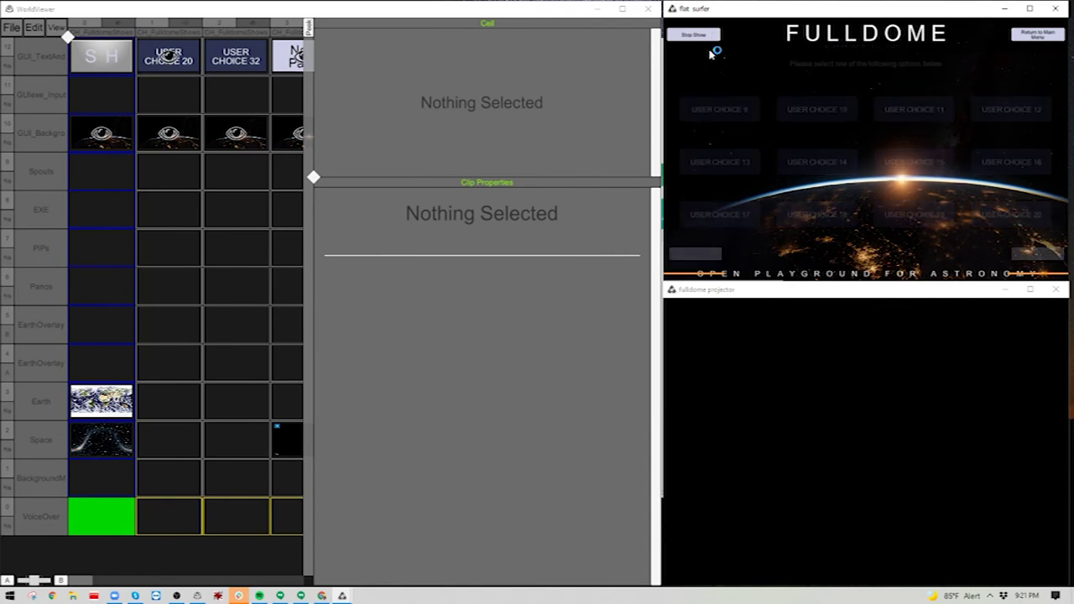
left_click(174, 72)
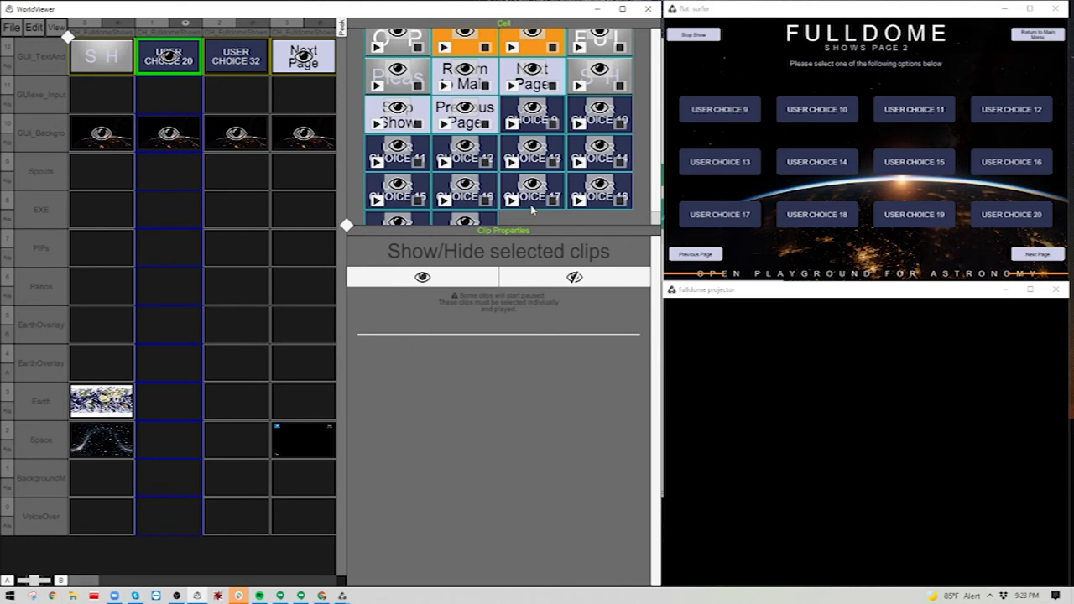
left_click(729, 117)
left_click_drag(85, 581, 175, 576)
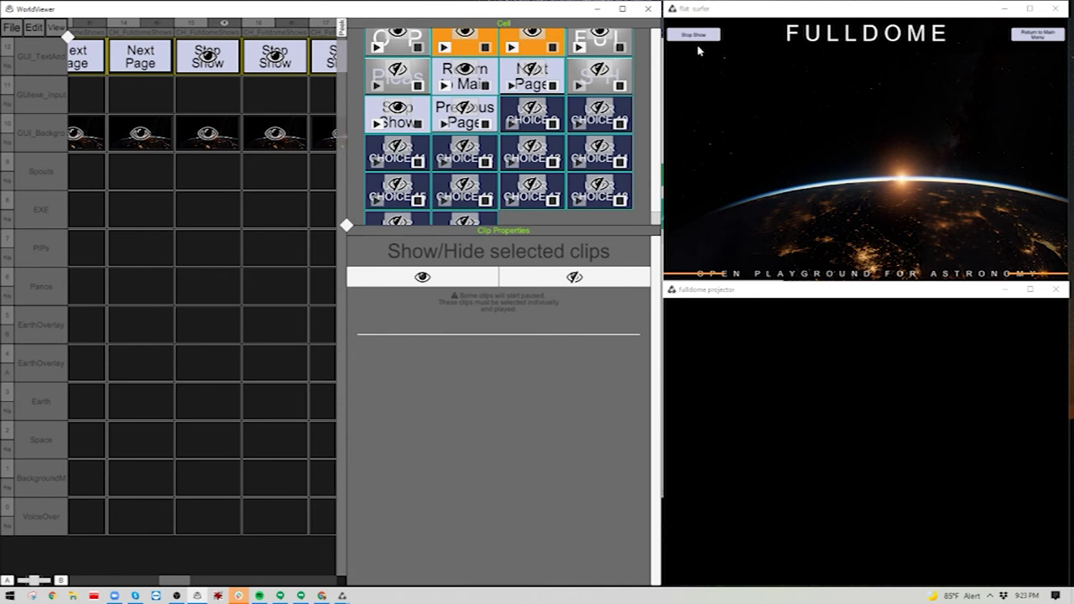
Save the User Choice 9 button clip as a user template named UC9
right_click(532, 124)
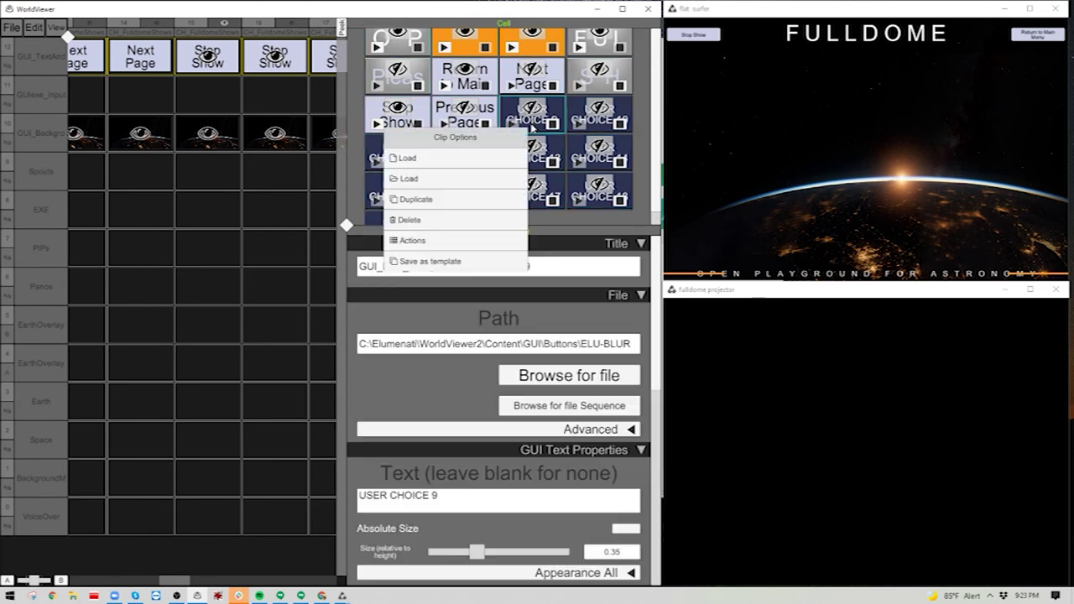
left_click(532, 124)
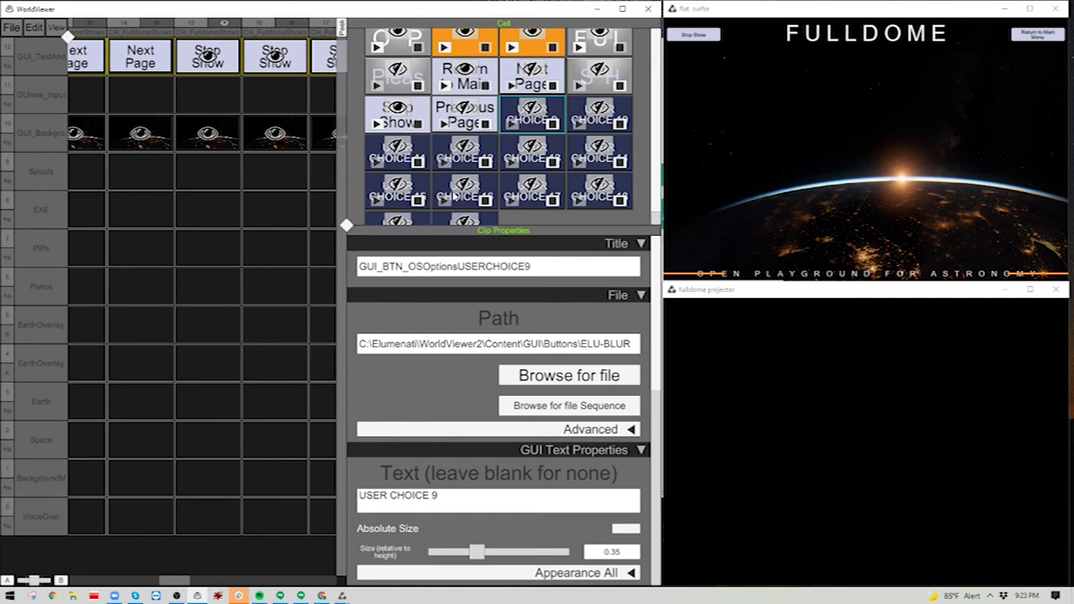
scroll(656, 132, "down", 1)
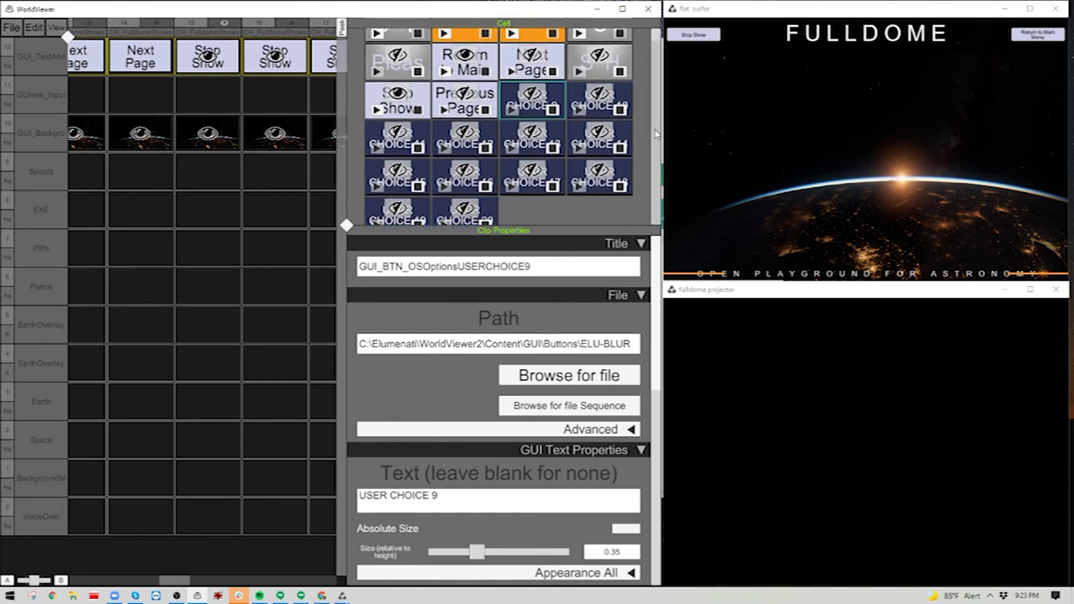
right_click(528, 116)
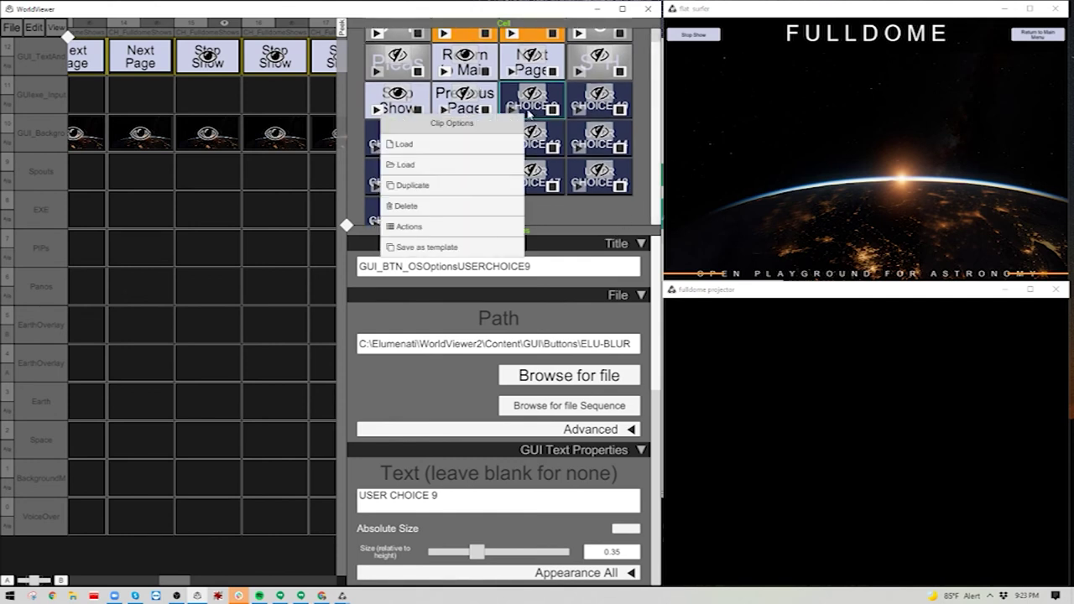
left_click(421, 248)
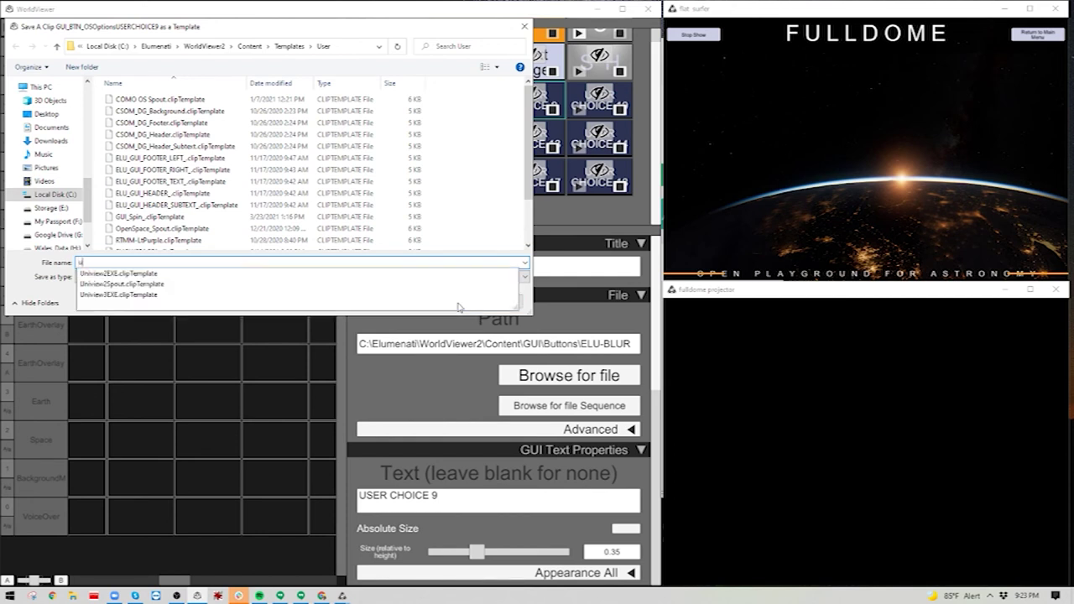
type("C9")
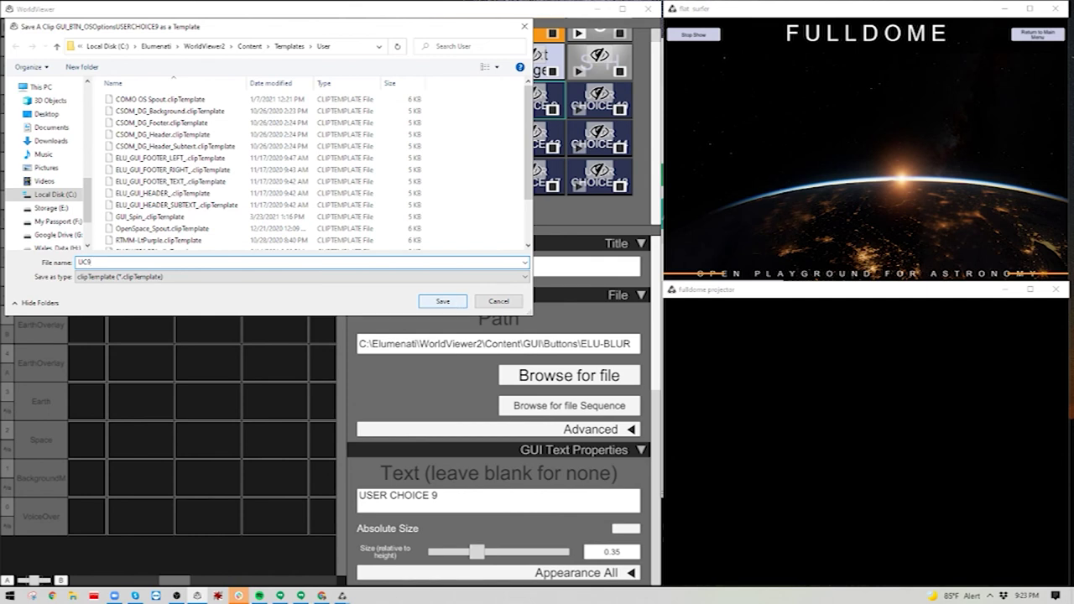
left_click(453, 302)
Save the User Choice 10 button clip as a user template named UC10
left_click(600, 109)
right_click(597, 112)
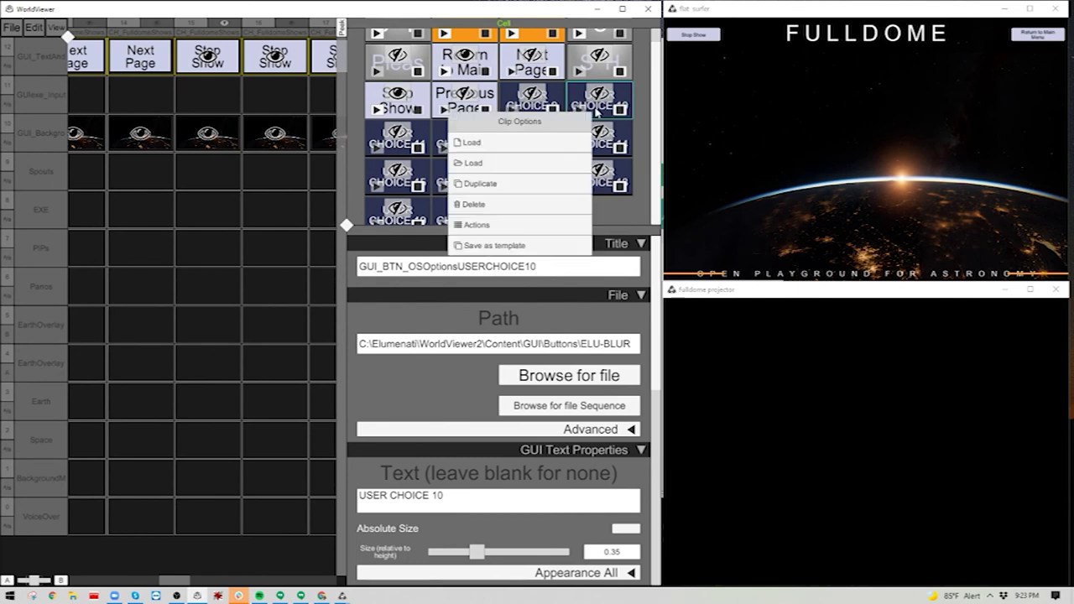
left_click(504, 245)
type("UC10")
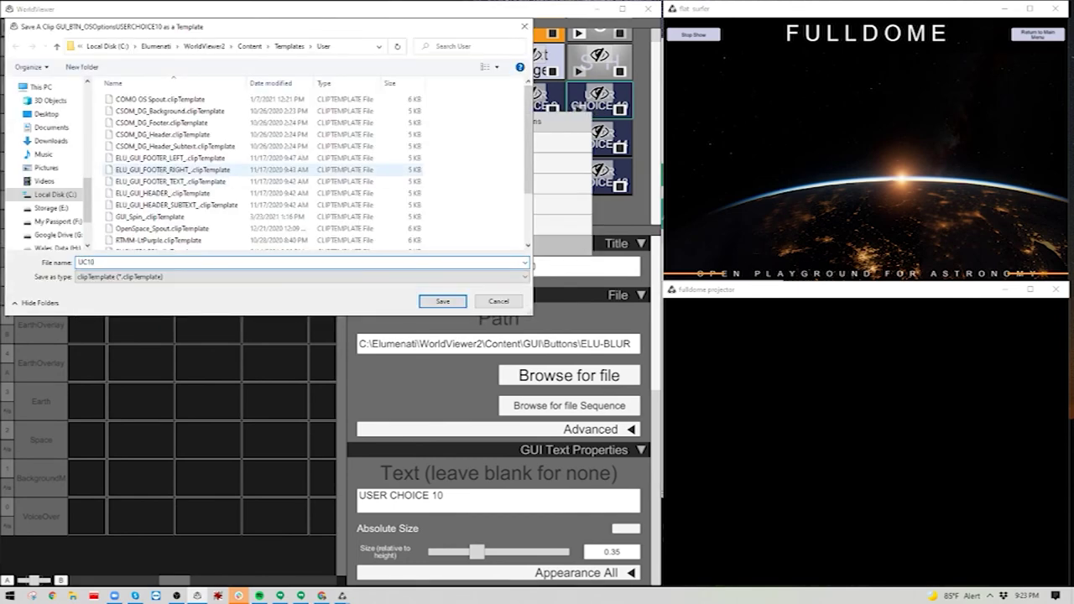
key("Return")
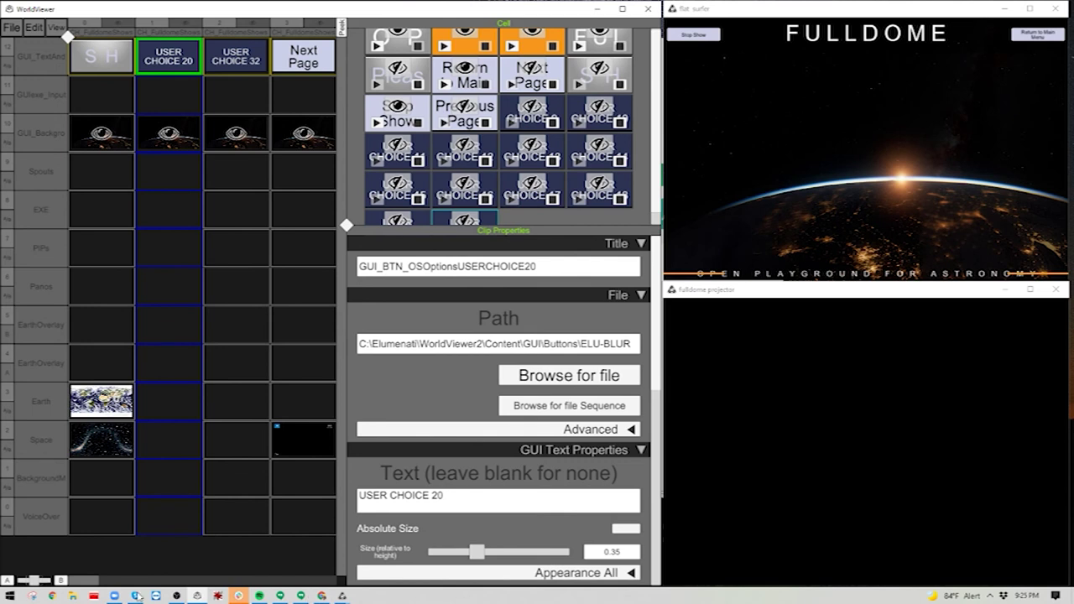
Load the UC9 template from the User templates folder into the text-and-buttons cell of the User Choice 9 chapter in column 15
left_click_drag(87, 580, 130, 580)
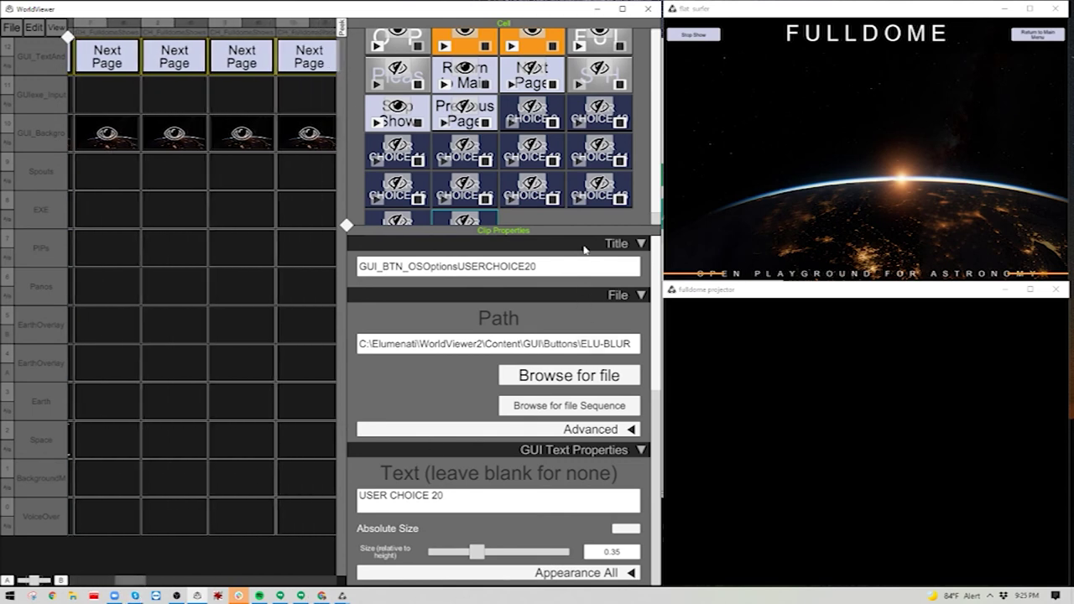
left_click_drag(133, 582, 175, 585)
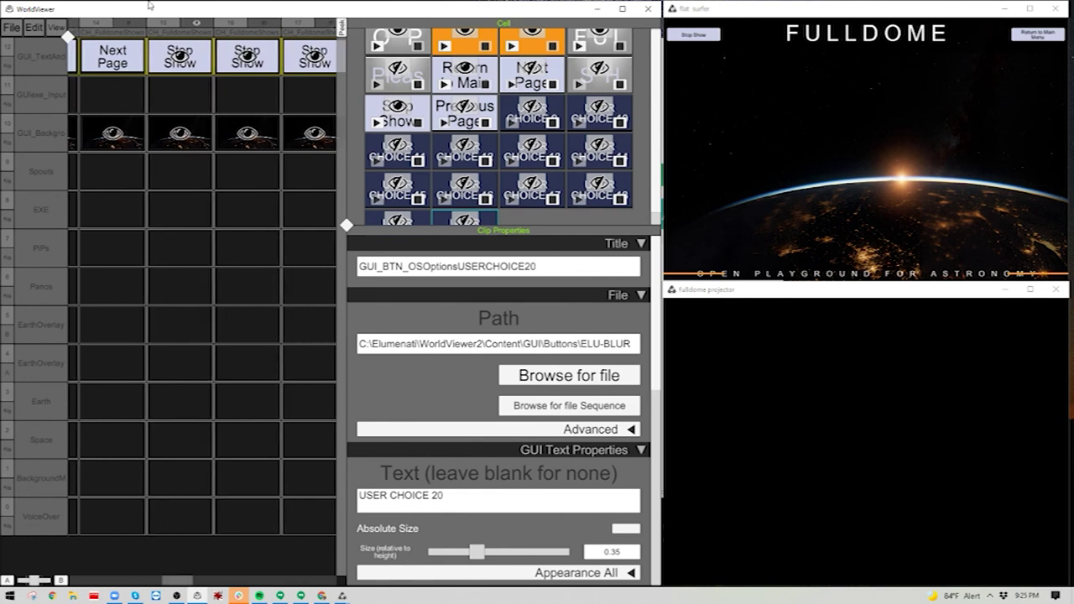
left_click(202, 62)
right_click(202, 62)
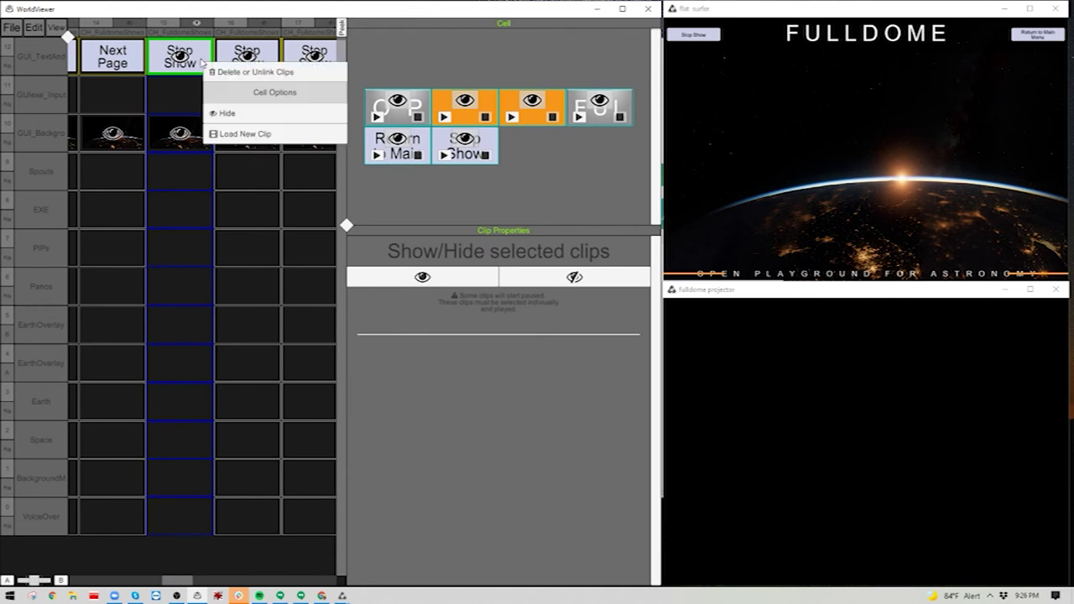
left_click(241, 135)
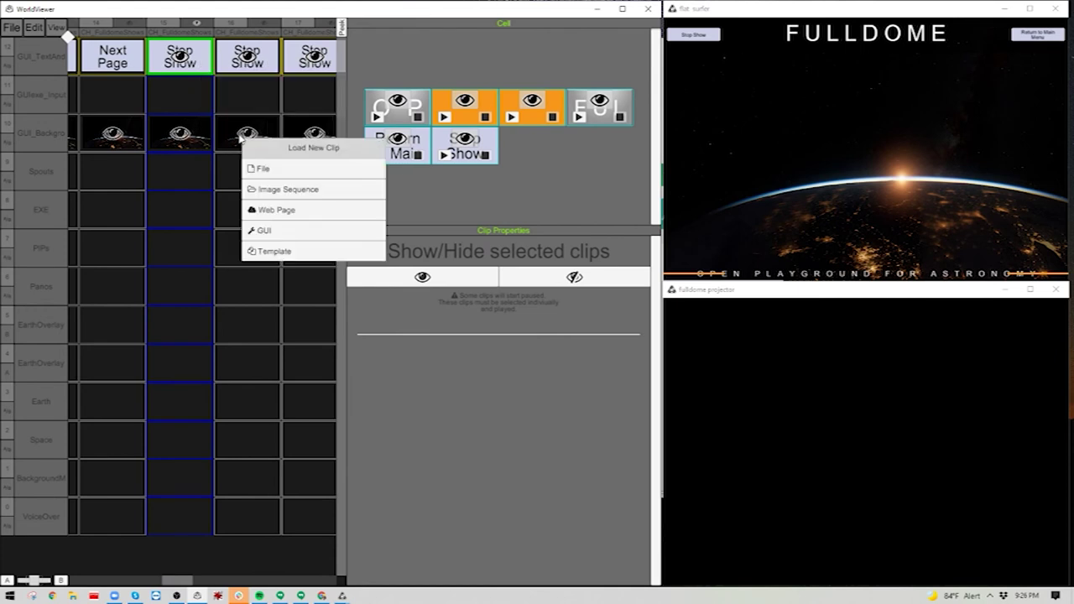
left_click(271, 252)
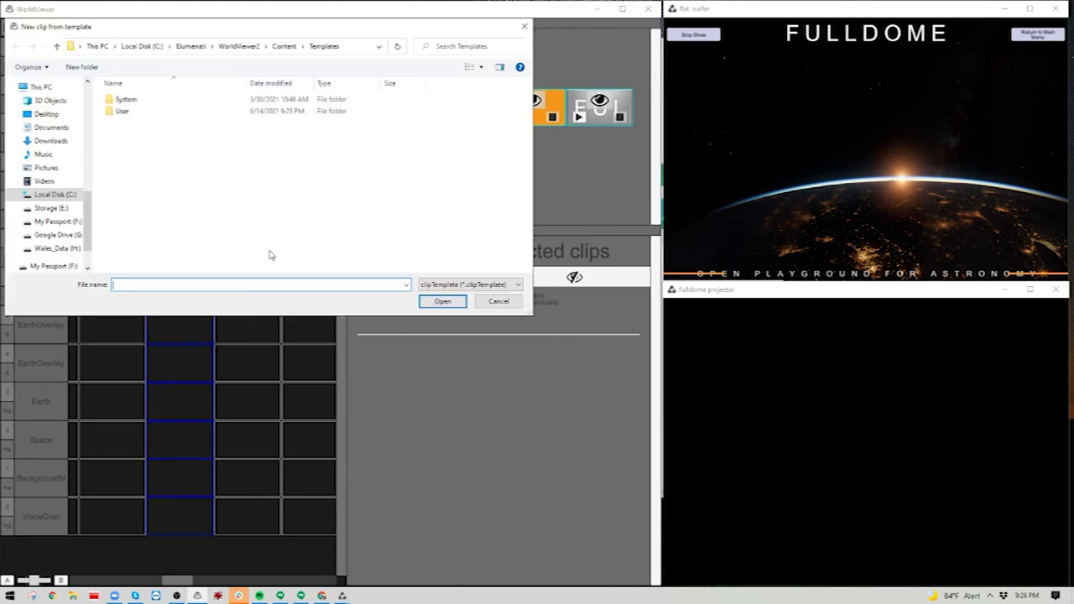
double_click(126, 111)
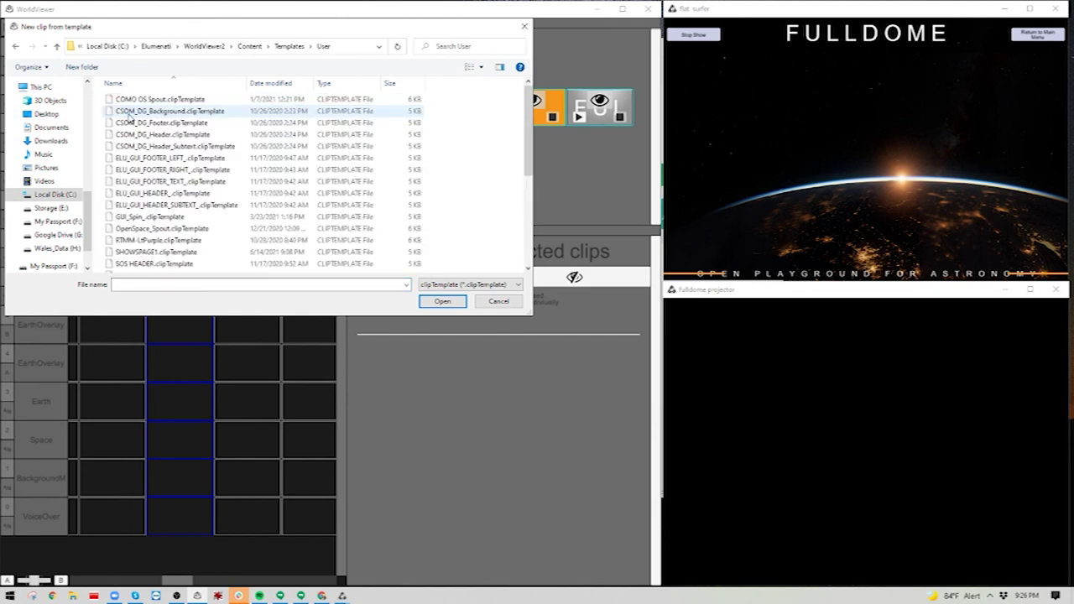
scroll(131, 118, "down", 5)
left_click(130, 107)
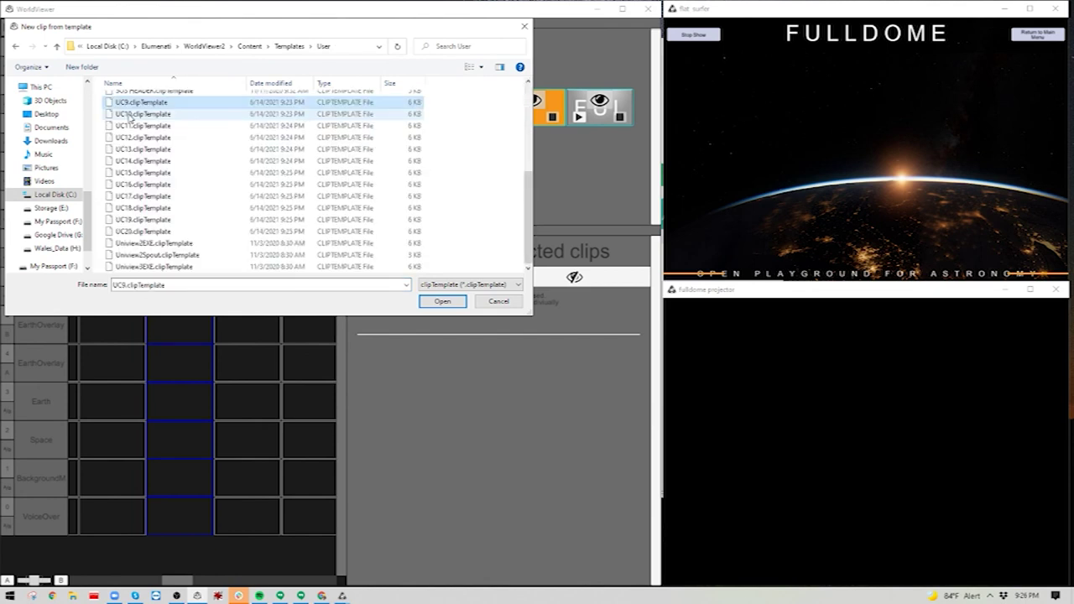
scroll(124, 172, "up", 2)
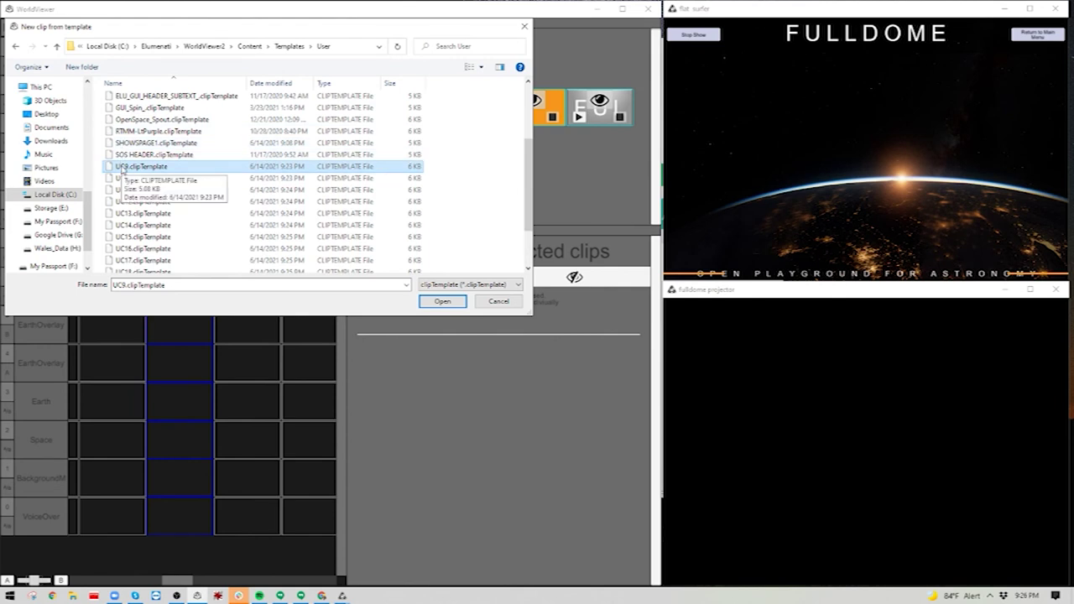
double_click(122, 167)
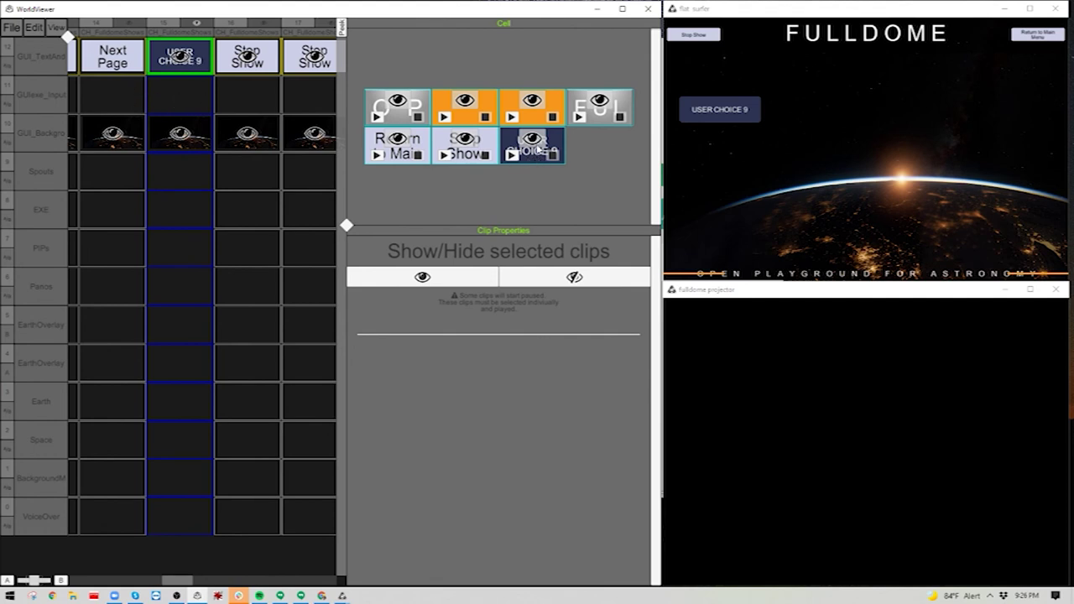
Replace the image of the chapter's UC9 button clip with the orange button image from the GUI button files
left_click(531, 155)
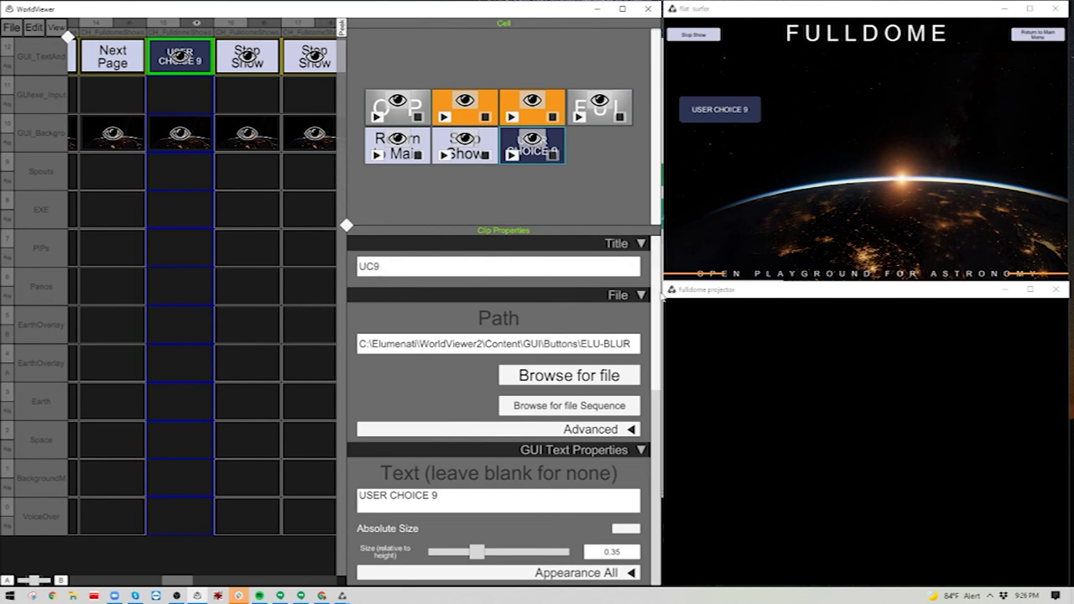
left_click_drag(660, 302, 651, 256)
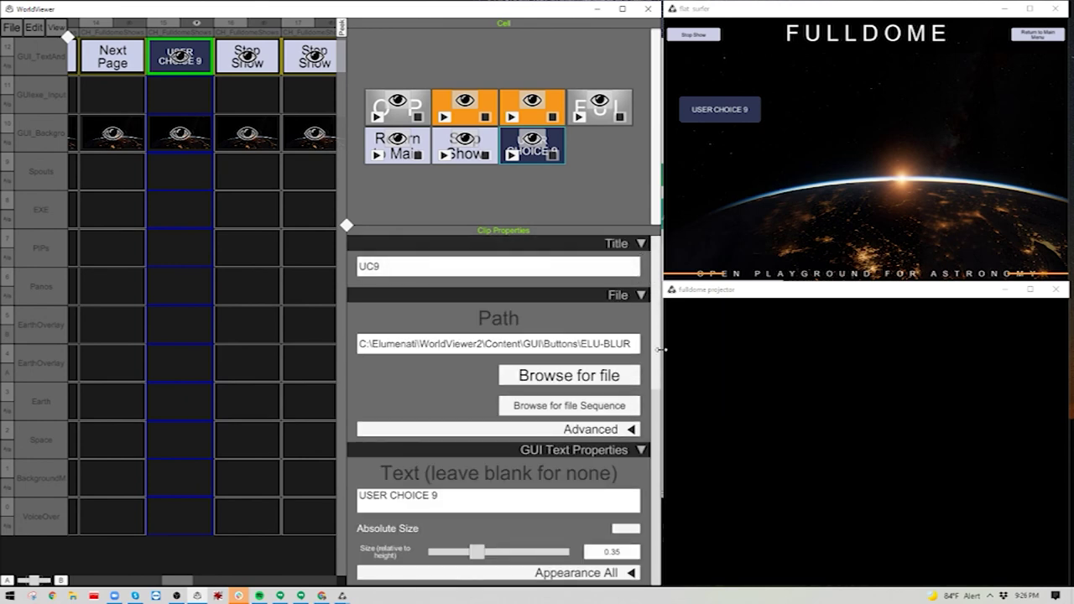
left_click(568, 375)
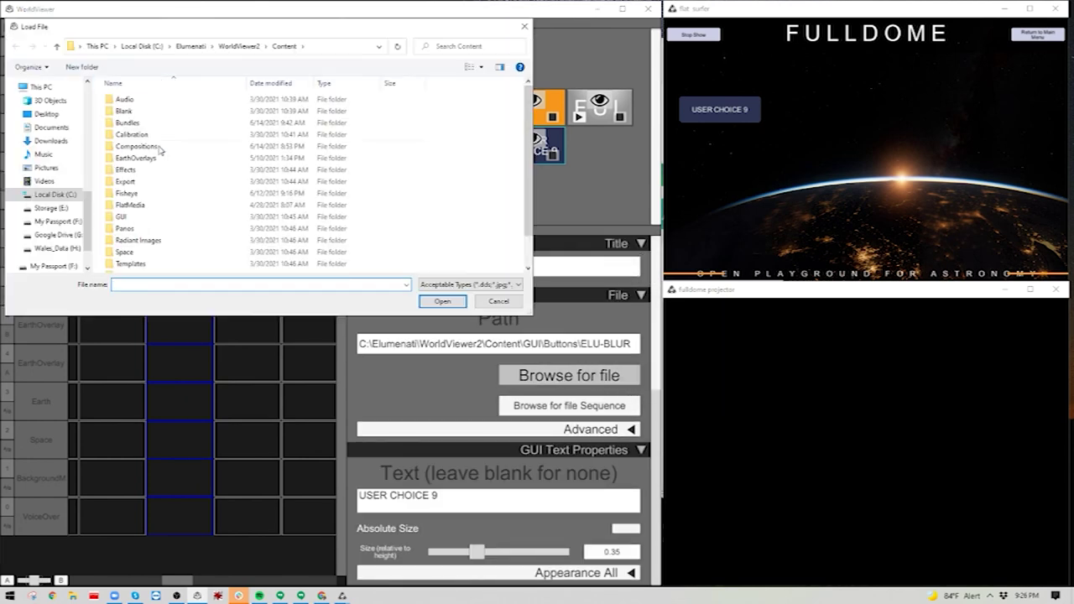
double_click(139, 219)
double_click(147, 98)
double_click(252, 126)
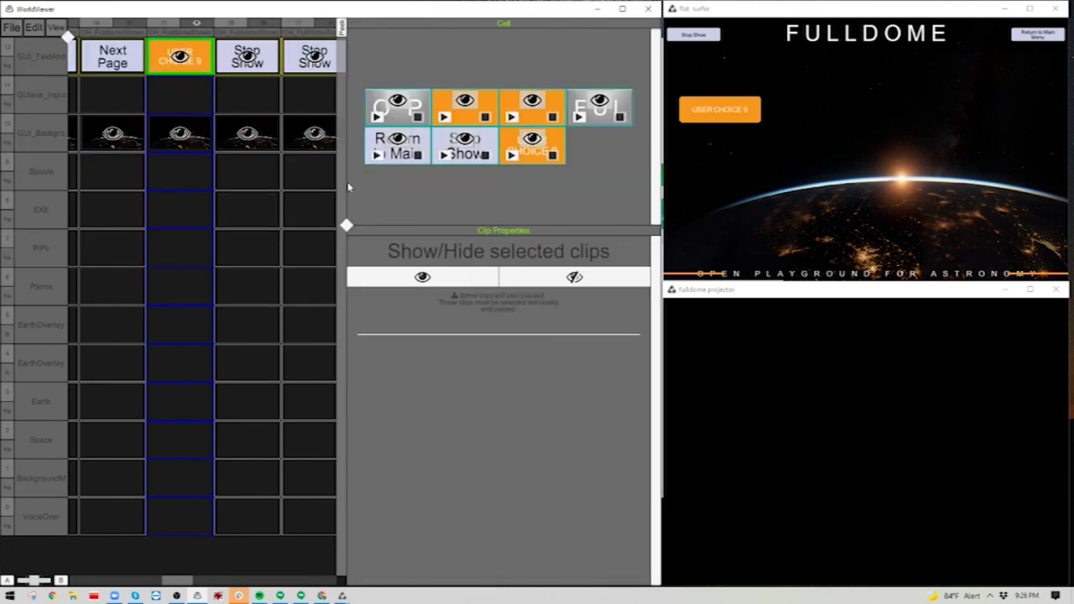
Load the UC10 template from the User templates folder into the same User Choice 9 chapter cell
right_click(204, 63)
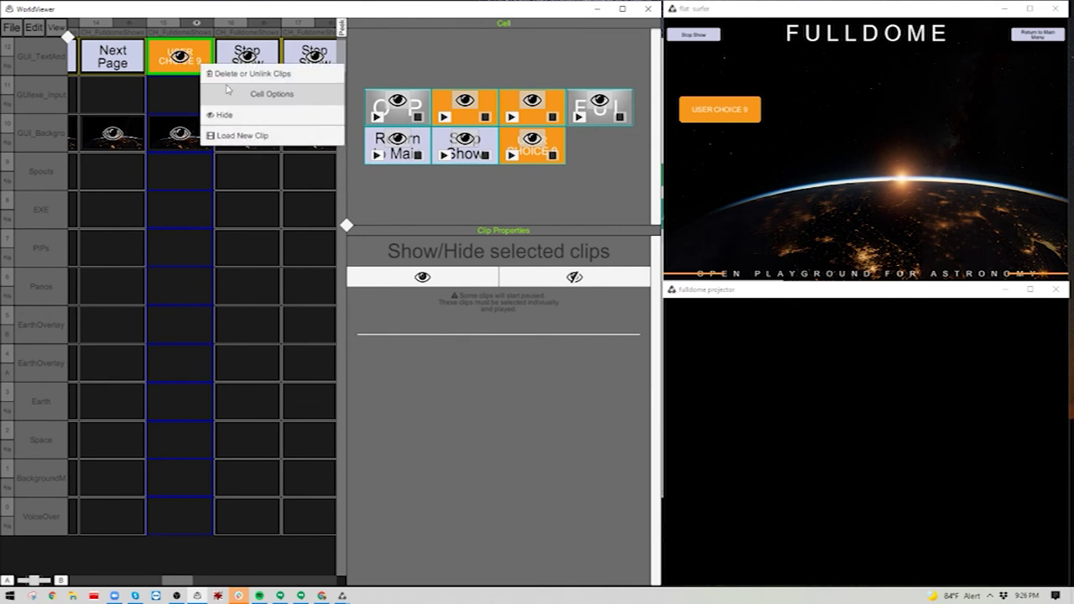
left_click(238, 136)
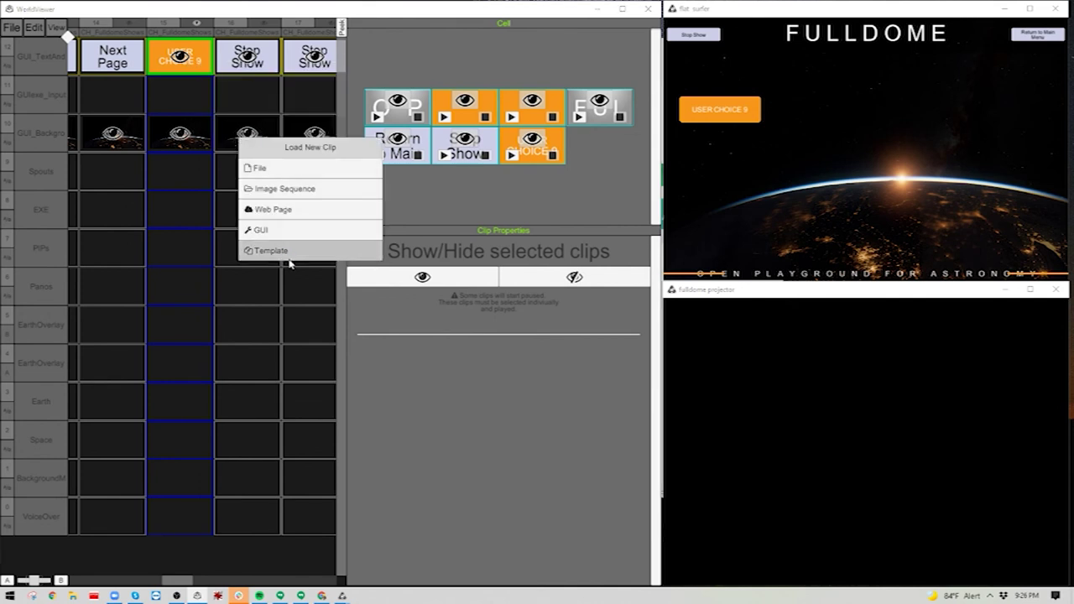
left_click(287, 253)
double_click(124, 100)
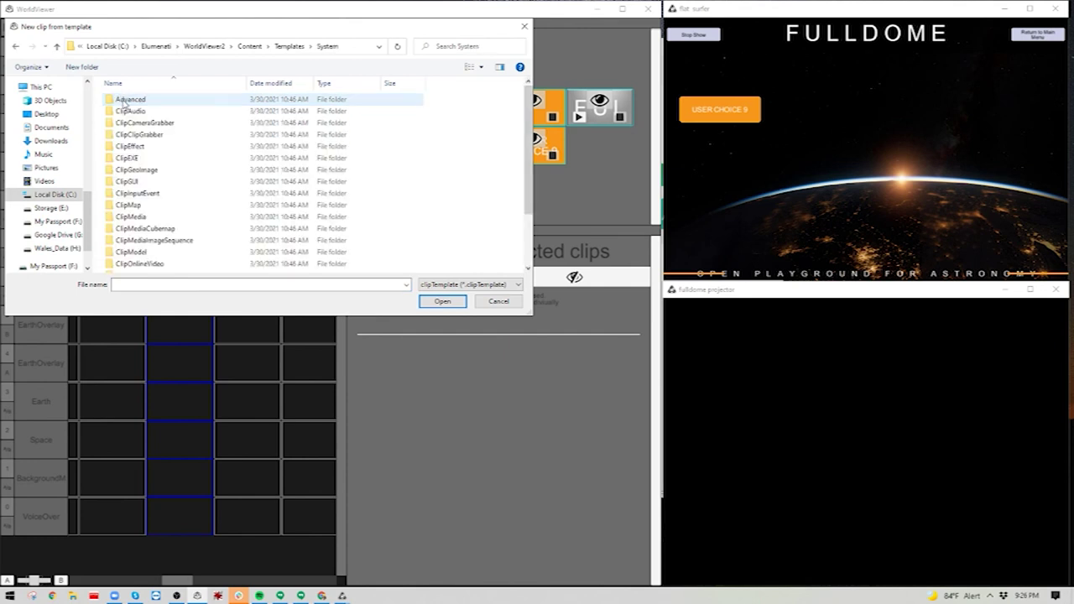
left_click(15, 46)
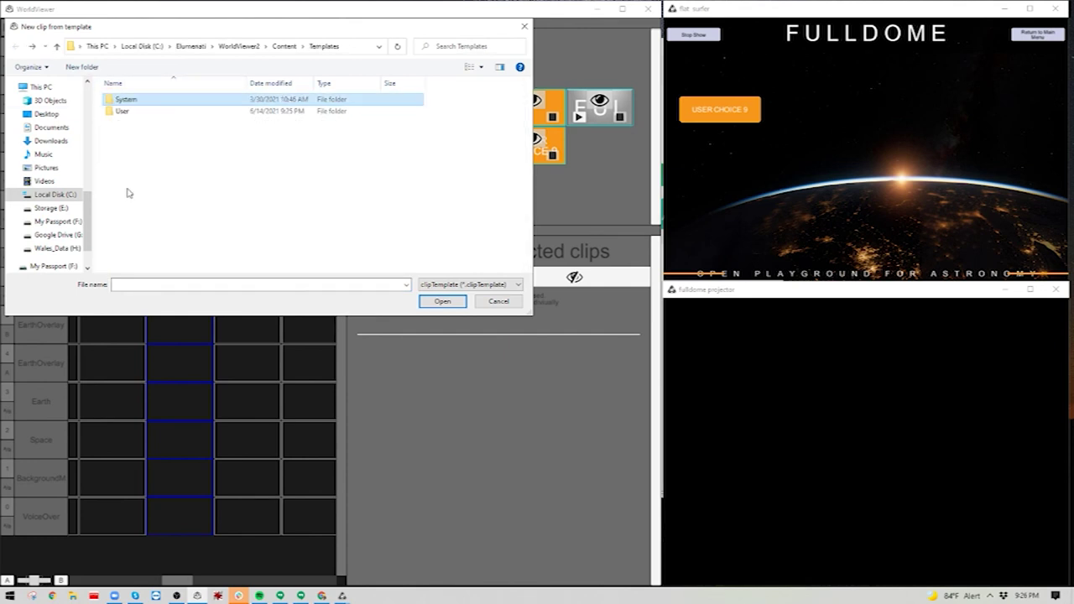
double_click(122, 111)
scroll(132, 120, "down", 5)
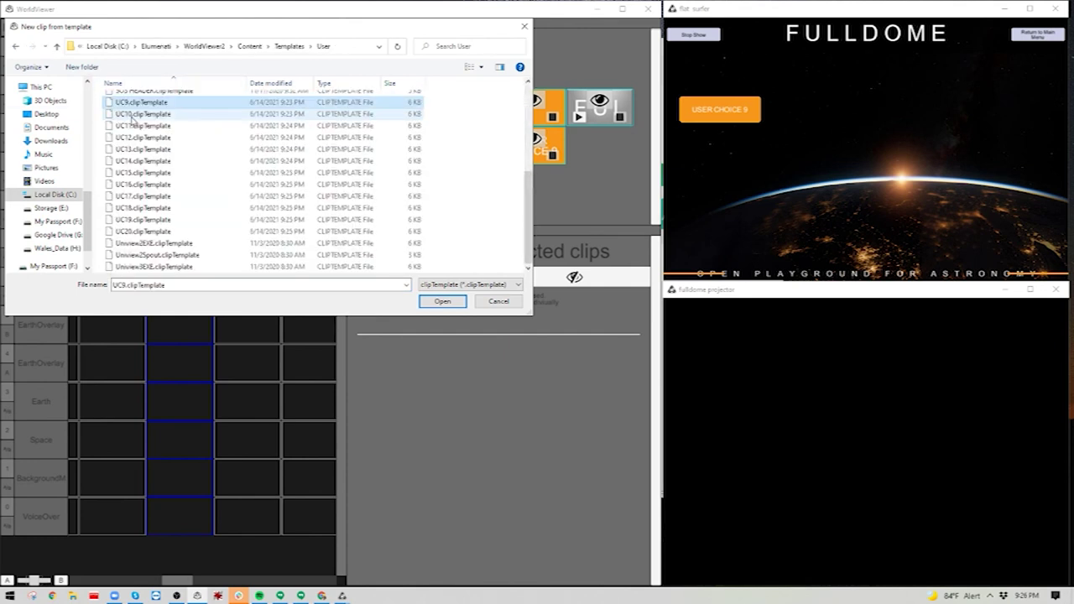
left_click(132, 114)
double_click(132, 115)
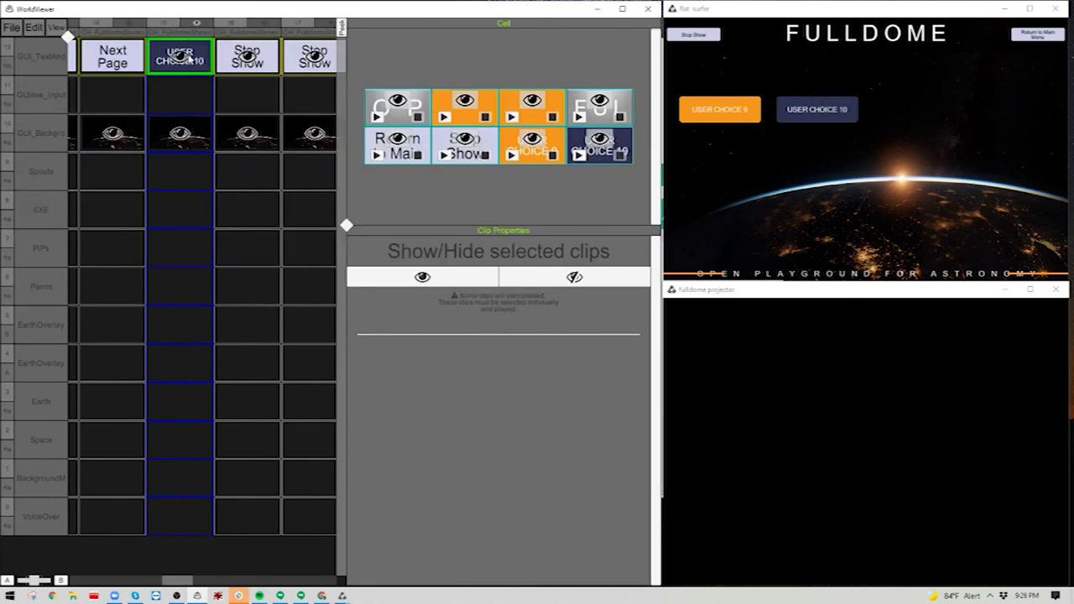
Load the remaining button templates, UC11 to UC20, into the same cell, and test the Stop Show button
right_click(199, 62)
left_click(230, 132)
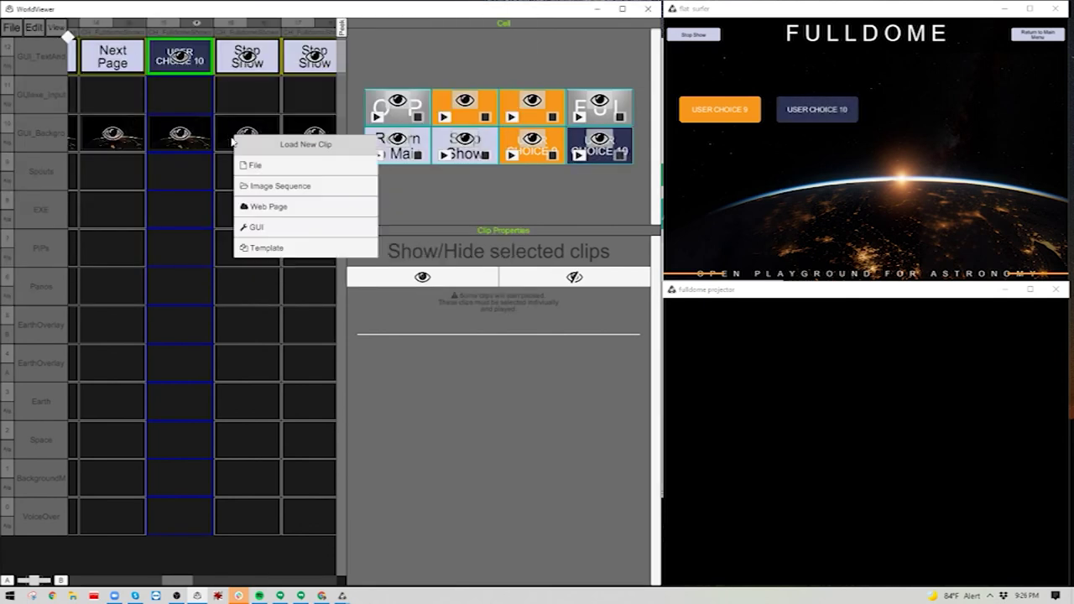
left_click(273, 249)
double_click(131, 114)
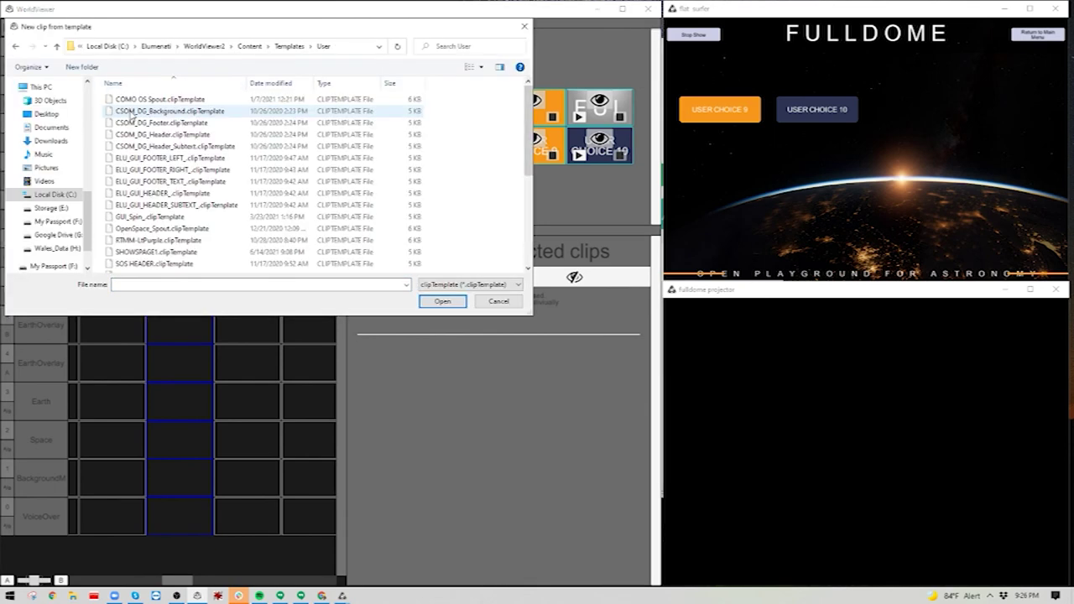
key("u")
key("Return")
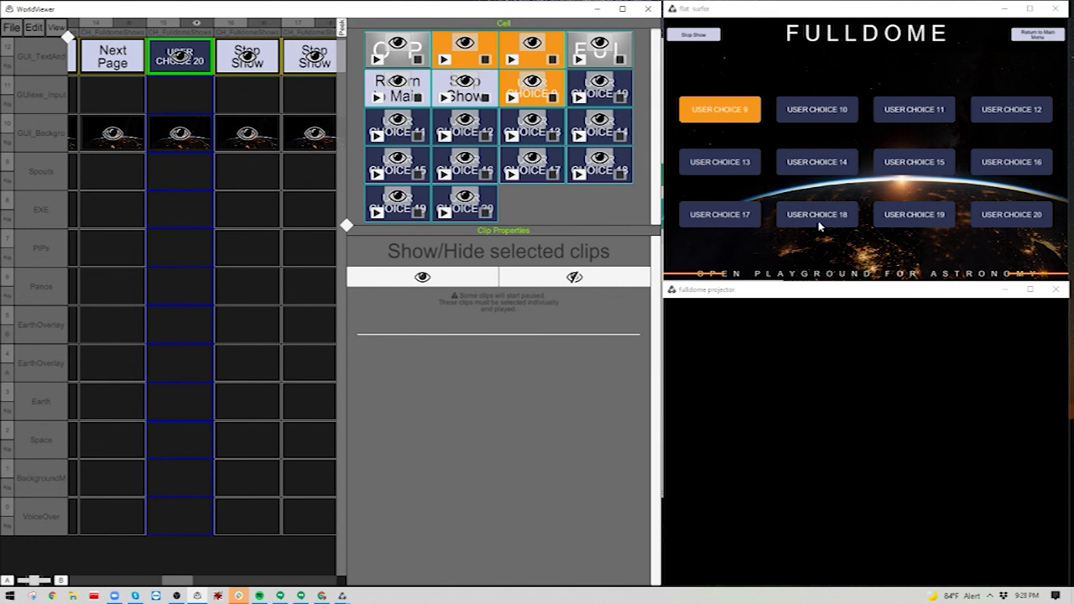
left_click(695, 36)
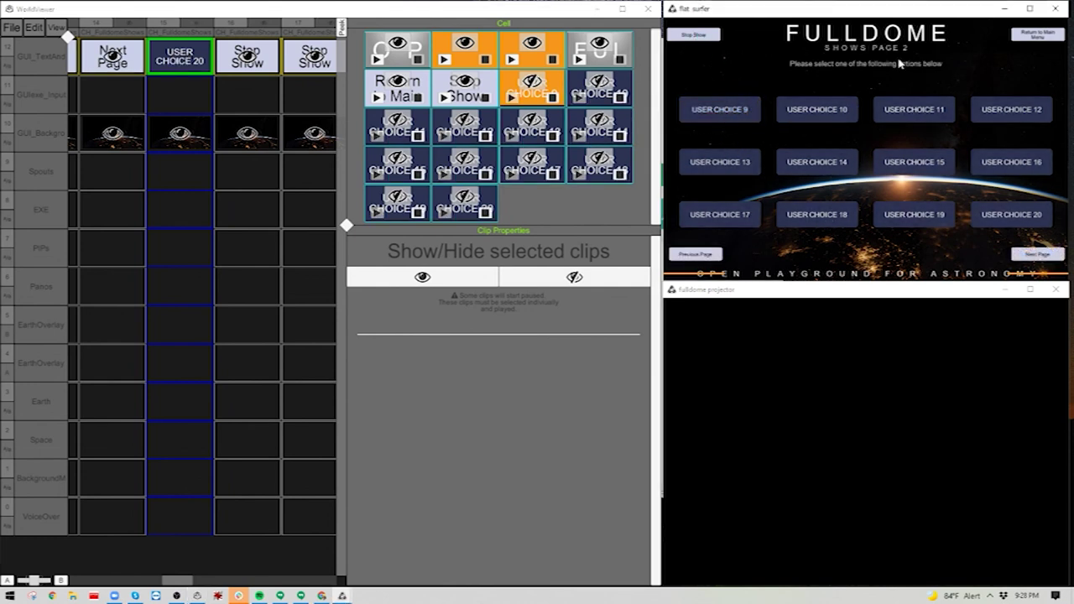
Test the User Choice 9 and Stop Show buttons on shows page 2
left_click(726, 112)
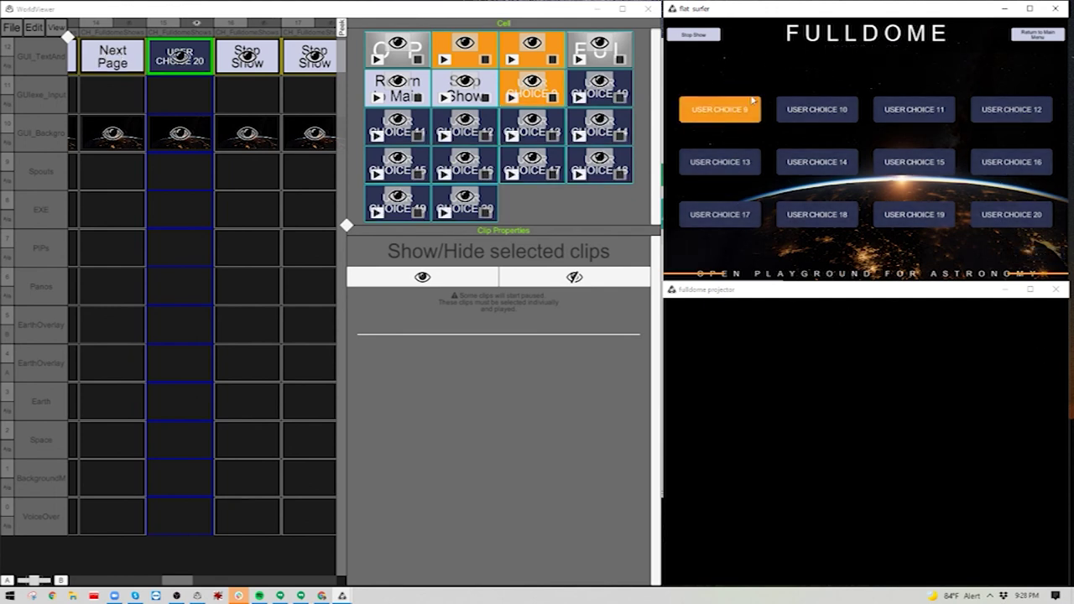
left_click(693, 36)
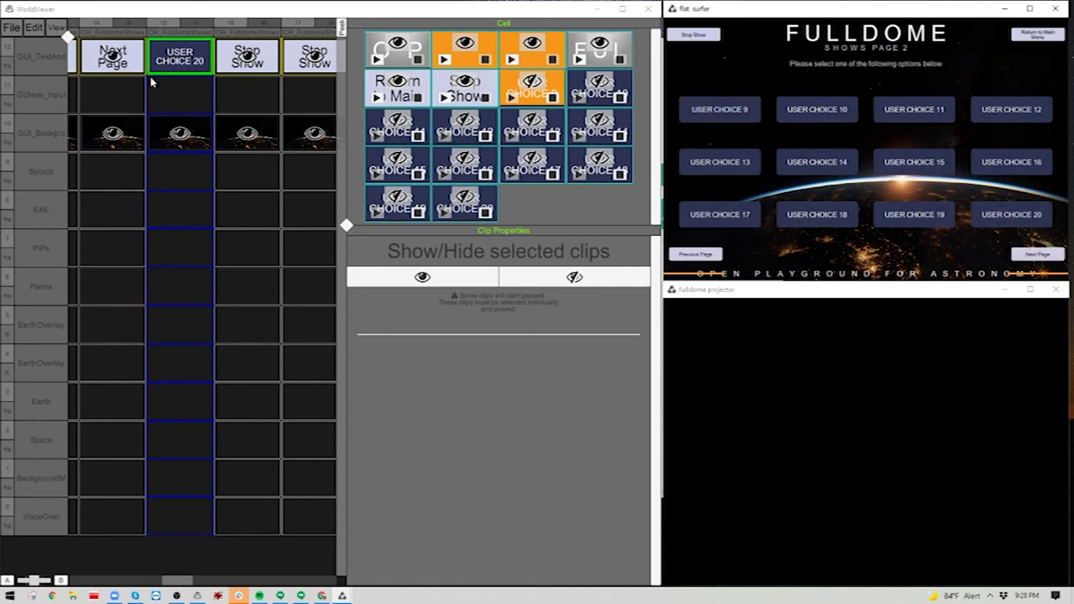
left_click(239, 65)
left_click(240, 63)
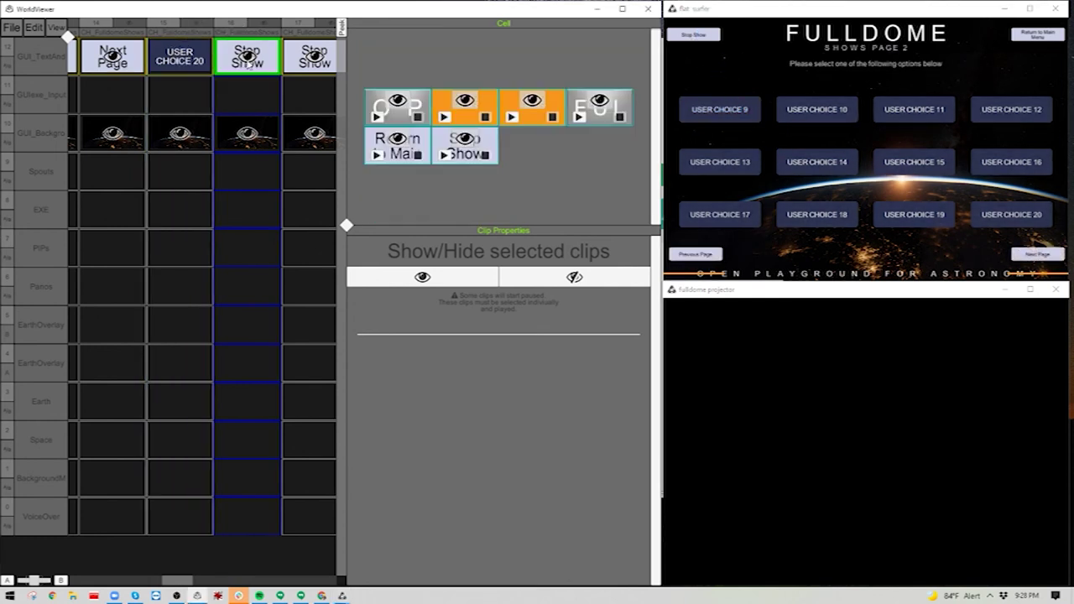
left_click(202, 56)
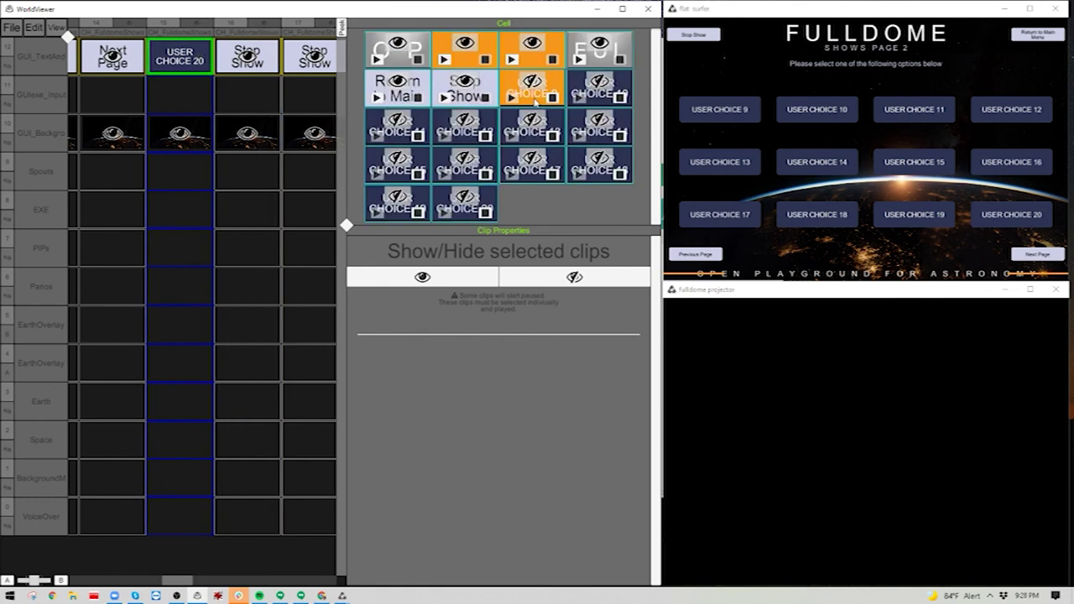
right_click(269, 71)
left_click(293, 166)
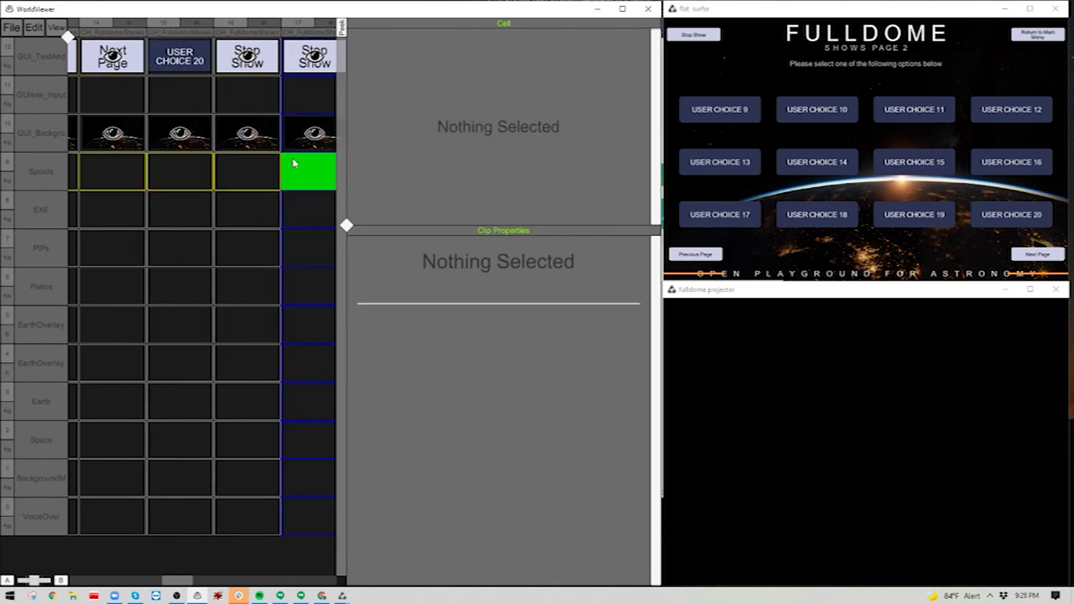
Load the UC9 template from the User templates folder into the text-and-buttons cell of column 16, and play that chapter
left_click(252, 57)
right_click(270, 57)
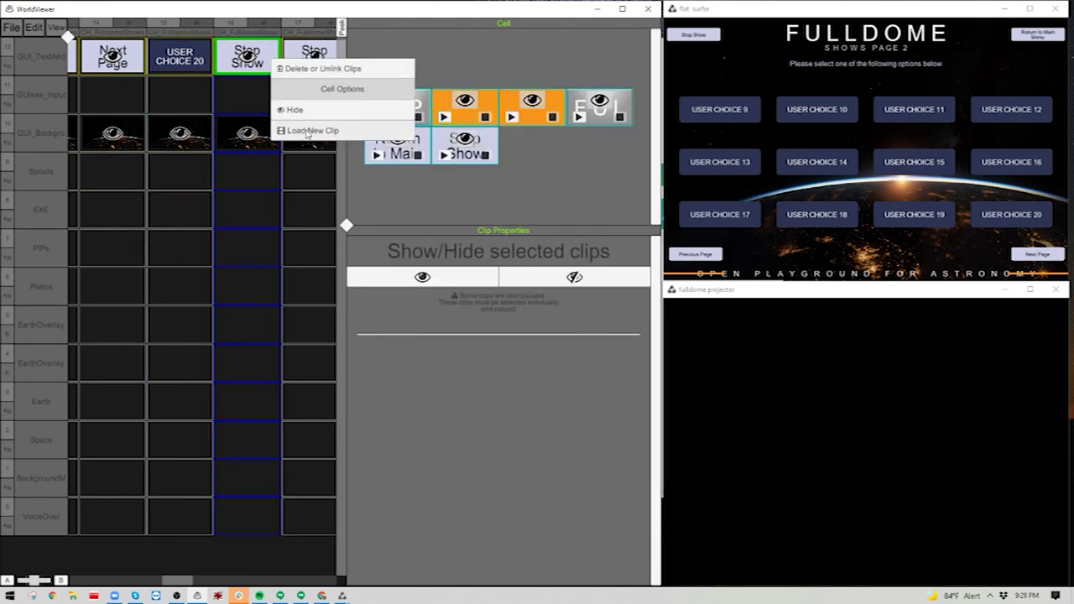
left_click(309, 132)
left_click(346, 245)
left_click(149, 113)
double_click(149, 113)
scroll(149, 111, "down", 5)
left_click(142, 99)
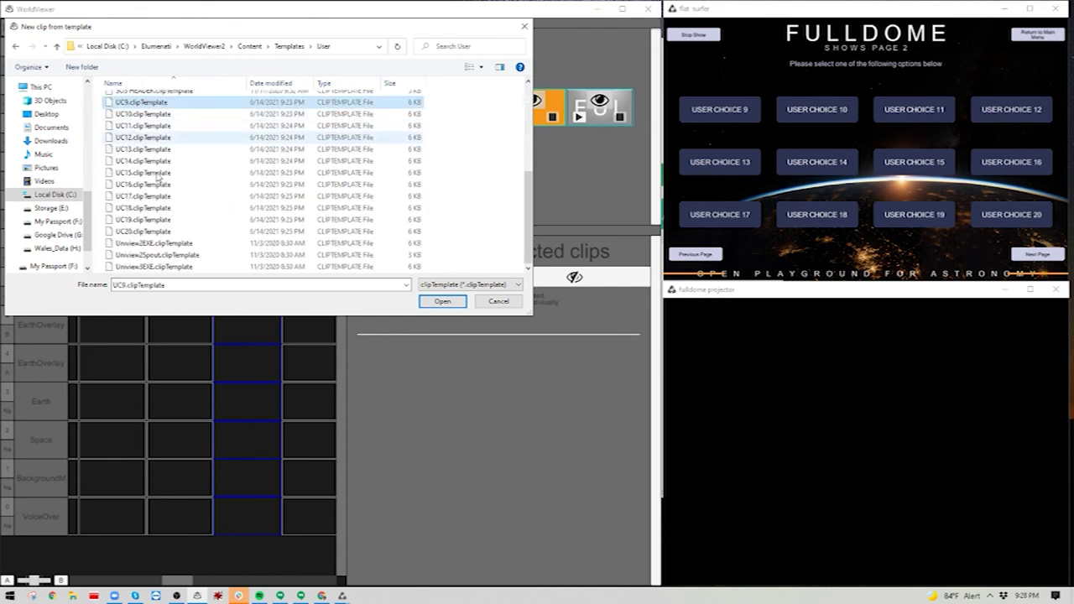
left_click(442, 302)
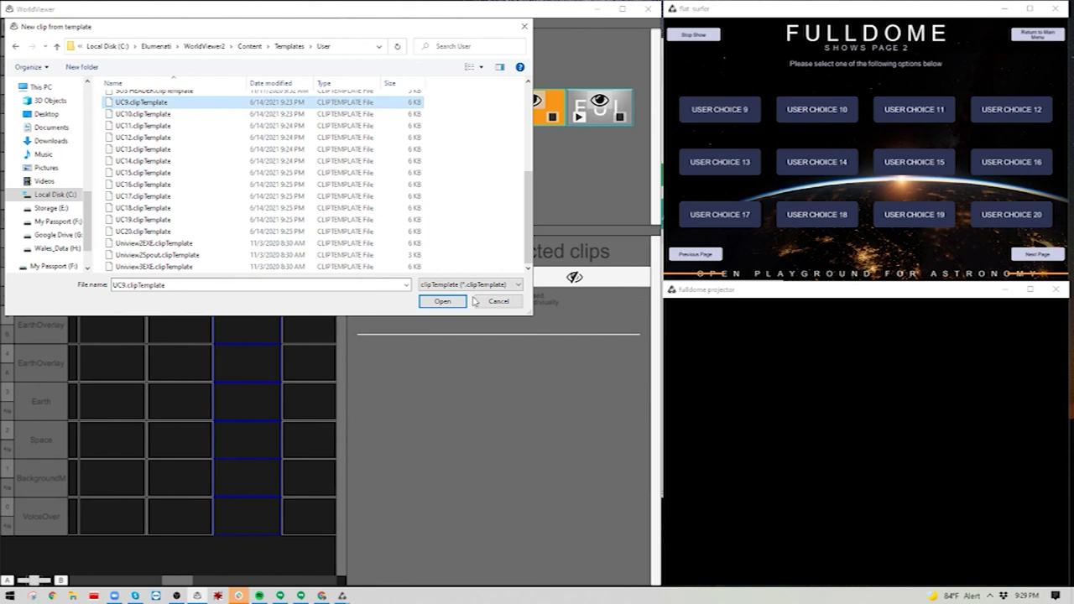
left_click(452, 302)
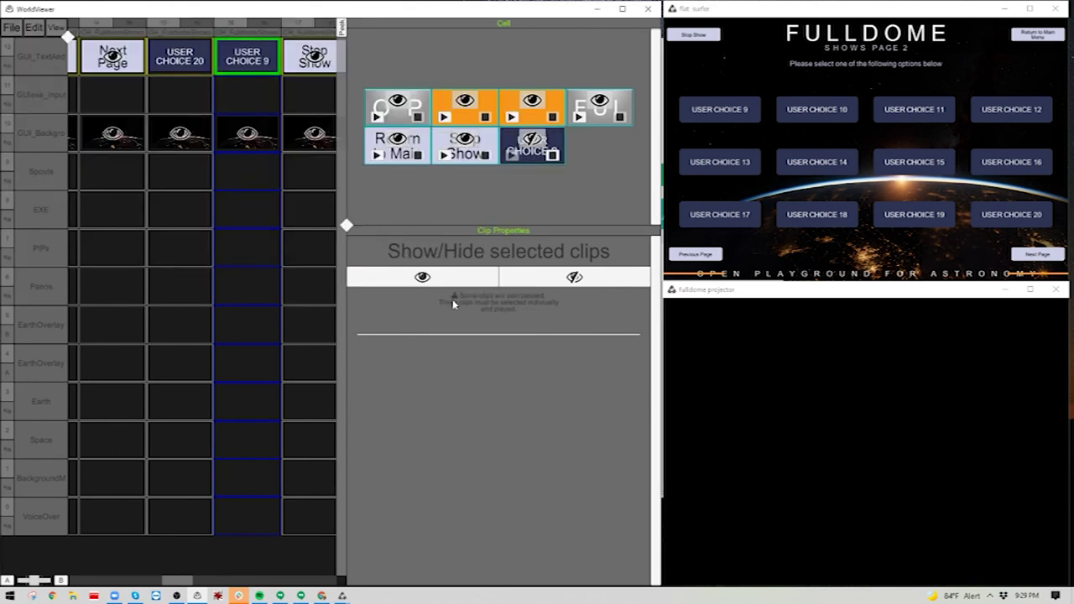
left_click(267, 28)
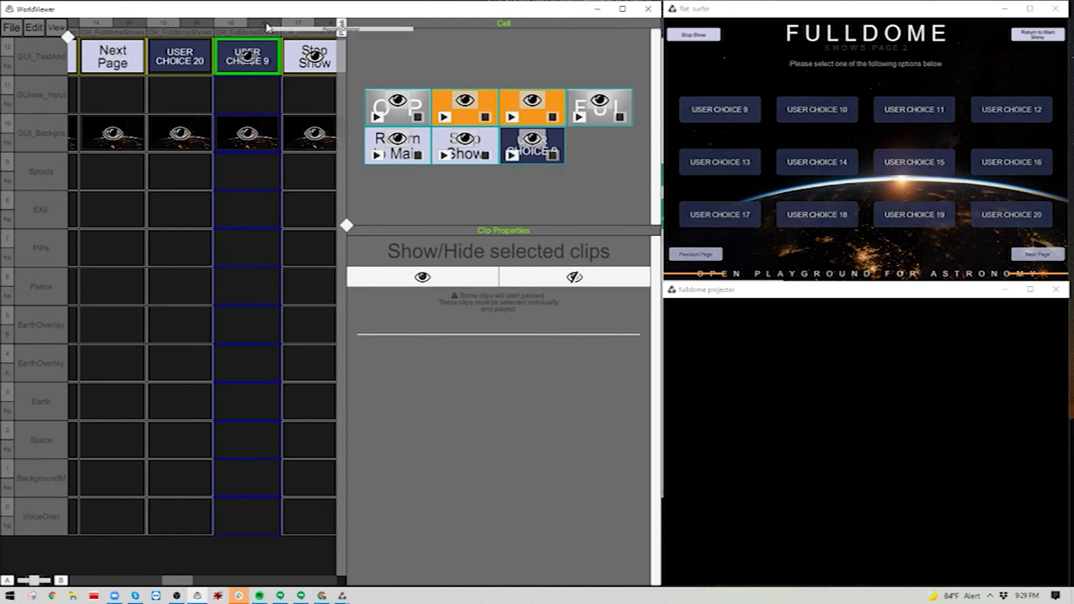
Load the UC10 template from the User templates folder into the text-and-buttons cell of column 16
right_click(190, 71)
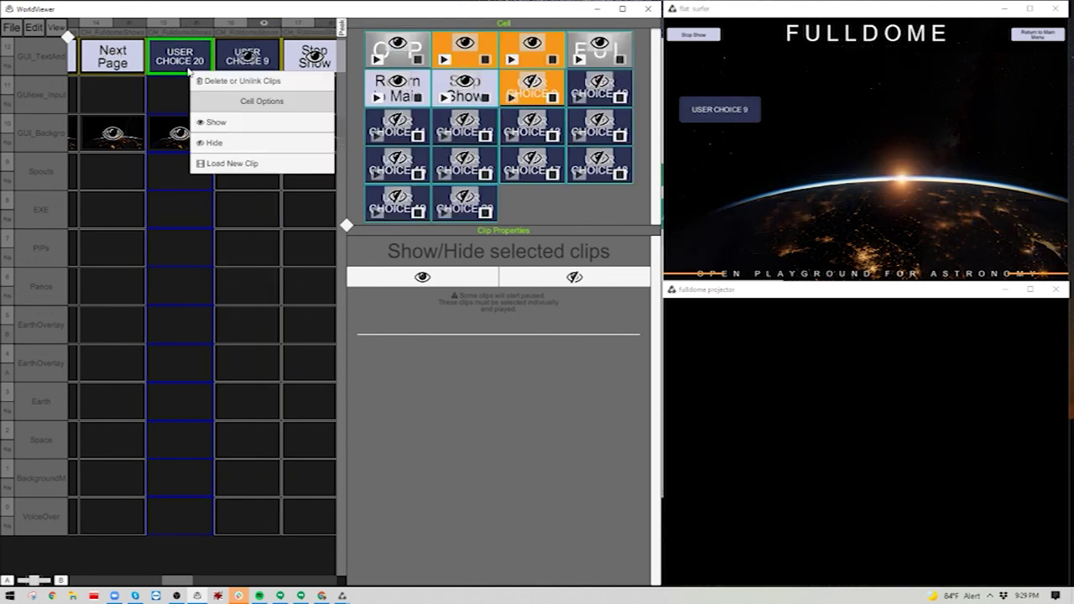
left_click(601, 98)
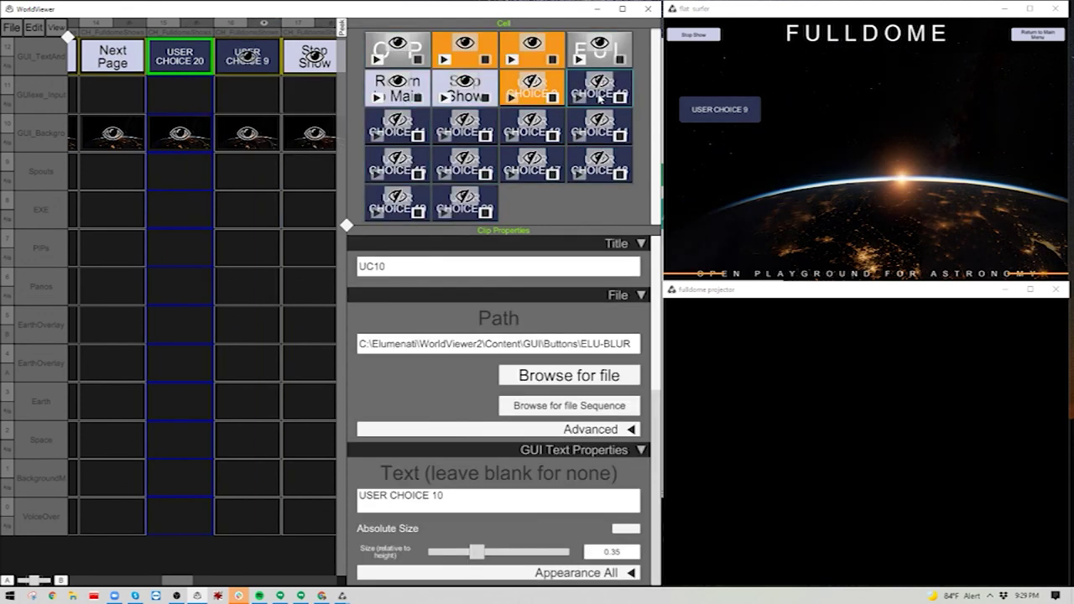
right_click(258, 65)
left_click(300, 177)
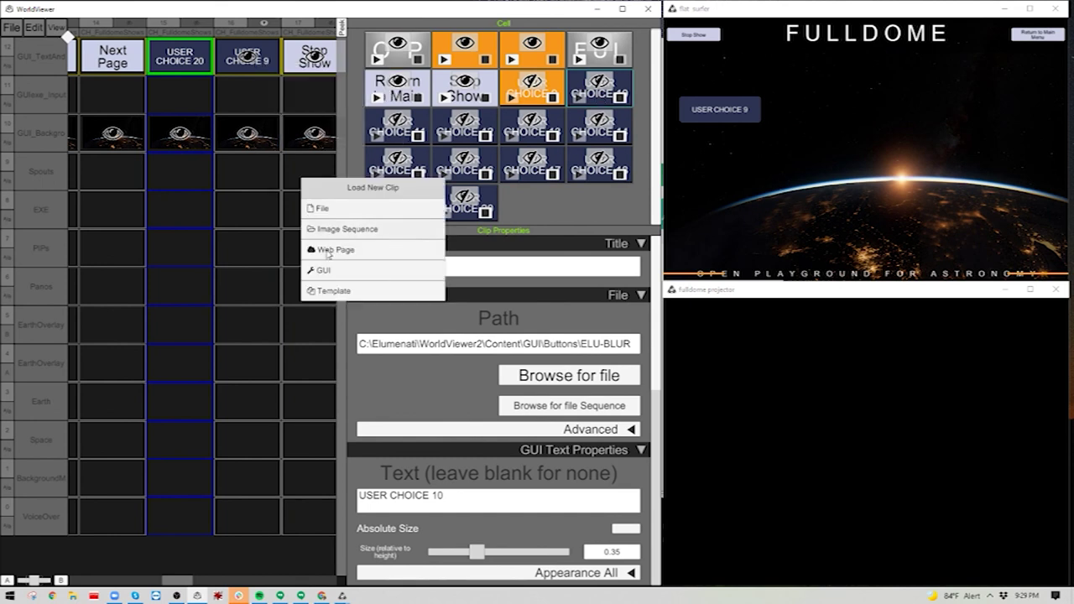
left_click(342, 291)
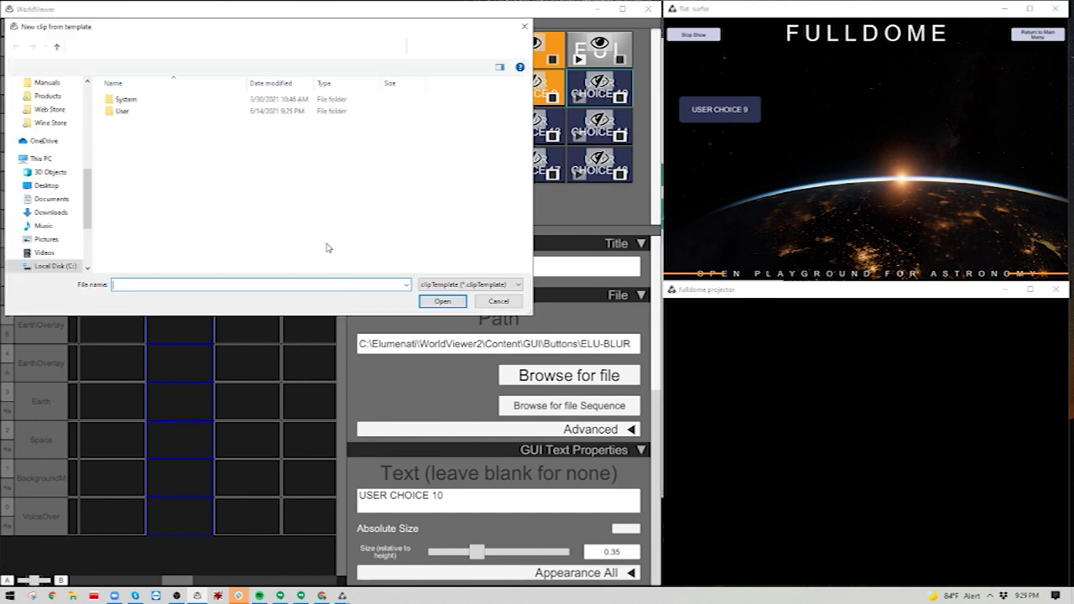
double_click(122, 112)
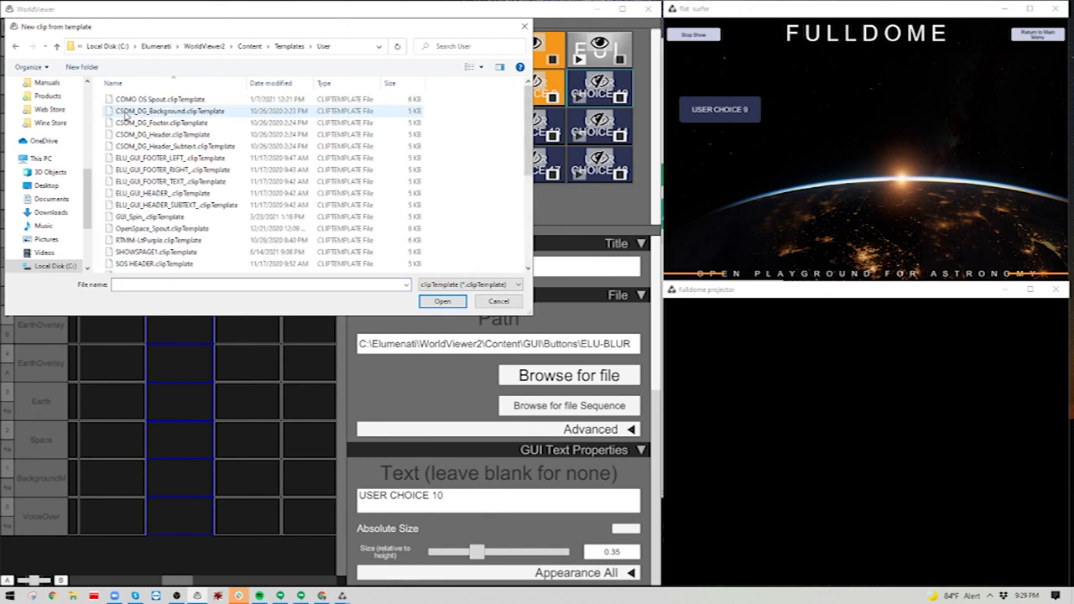
left_click(124, 113)
double_click(126, 113)
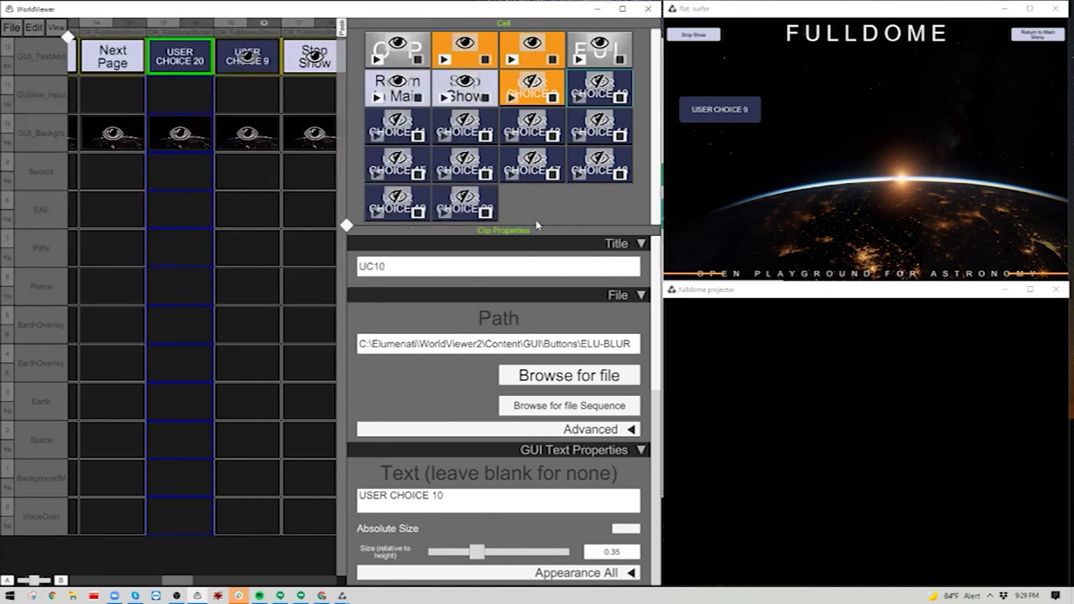
Replace the image of column 16's User Choice 10 button clip with ELU-Orange-RoundedCorners.png from the GUI Buttons folder
left_click(256, 72)
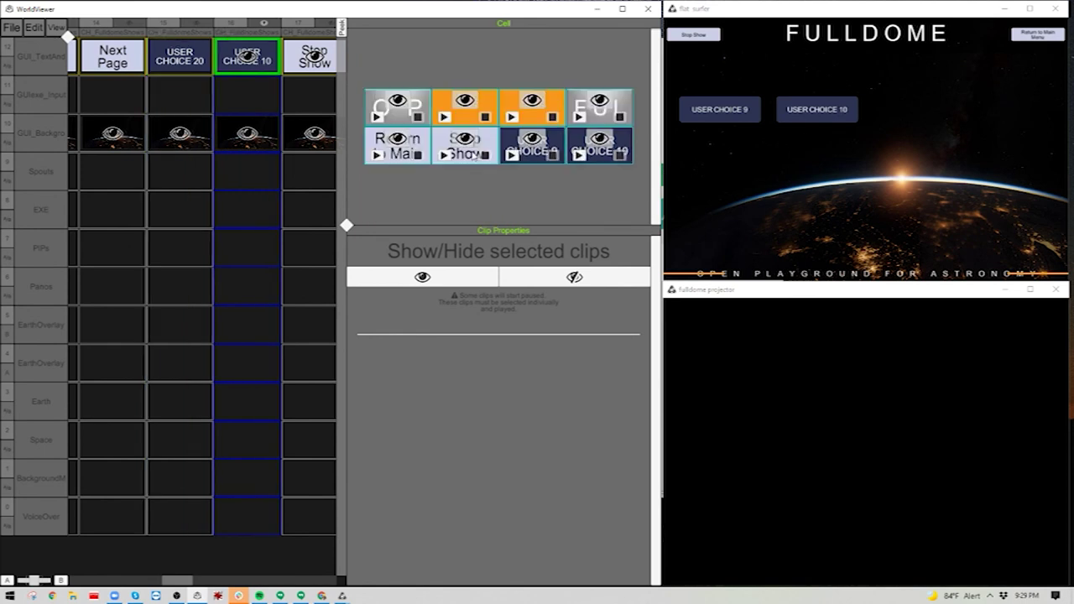
left_click(601, 153)
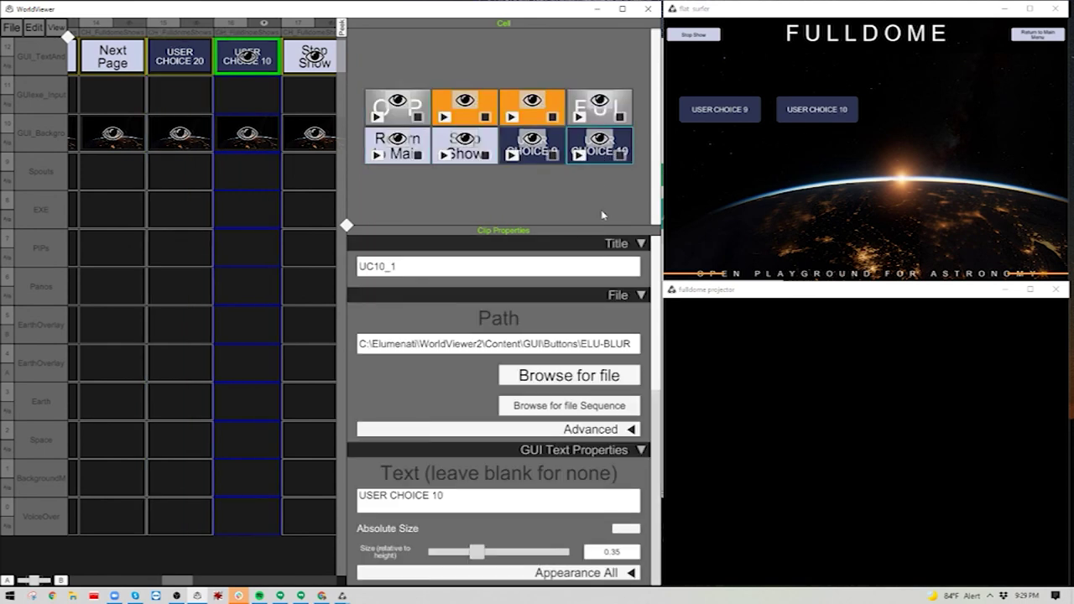
left_click(605, 378)
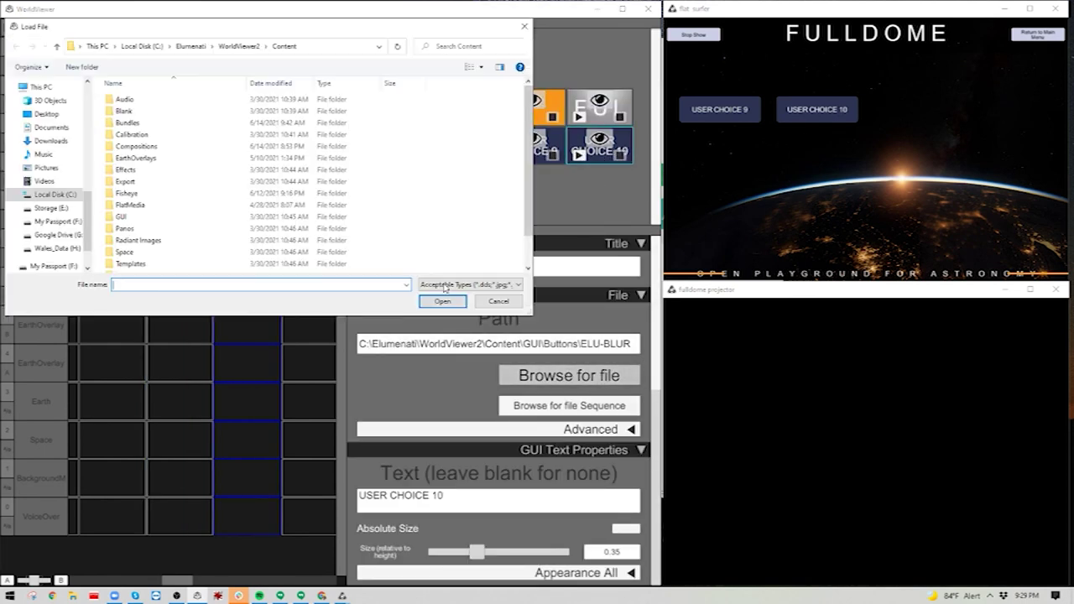
double_click(121, 216)
double_click(125, 99)
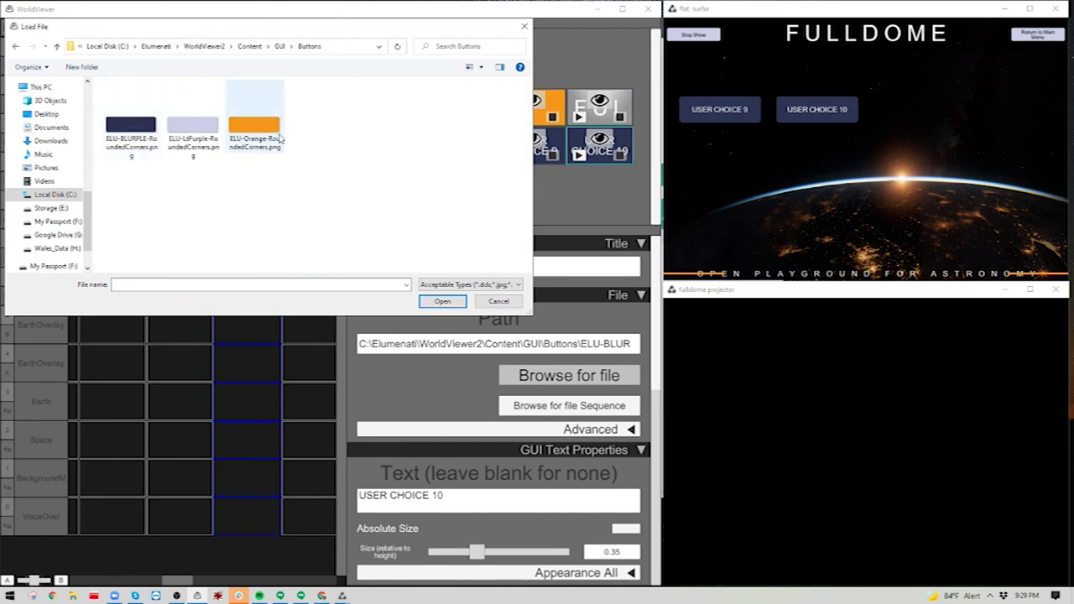
double_click(273, 130)
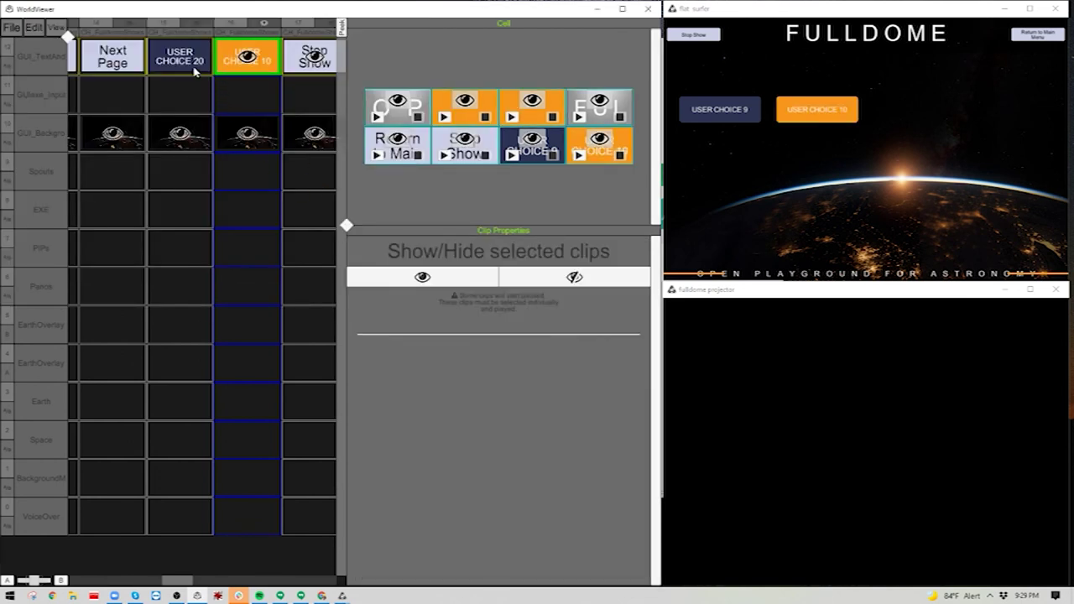
Paste the UC11 and UC12 button clips from column 15's text-and-buttons cell as links into the same row of column 16
left_click(194, 72)
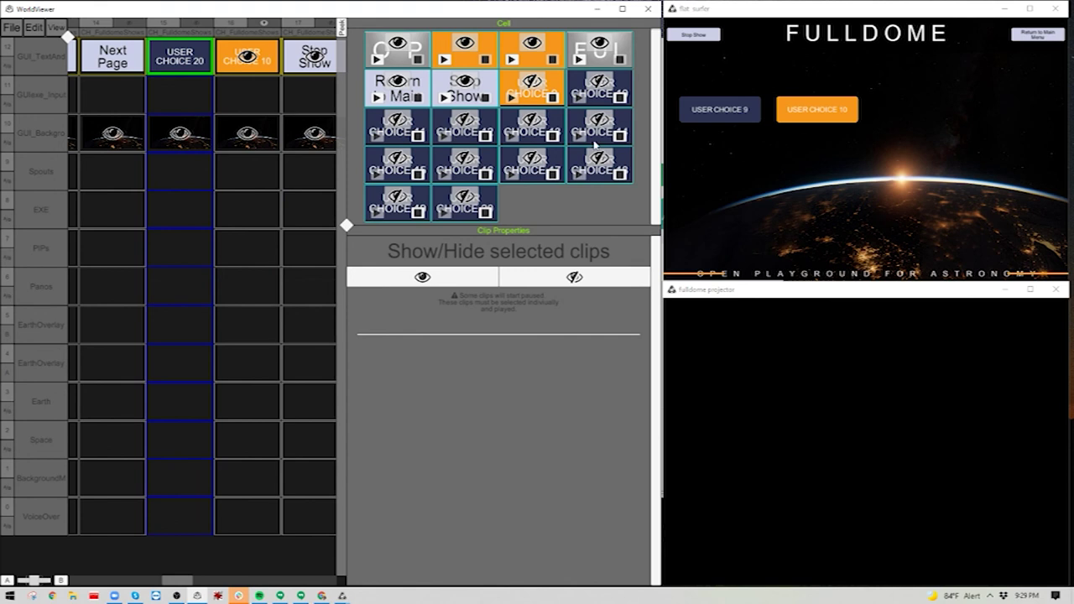
left_click(404, 143)
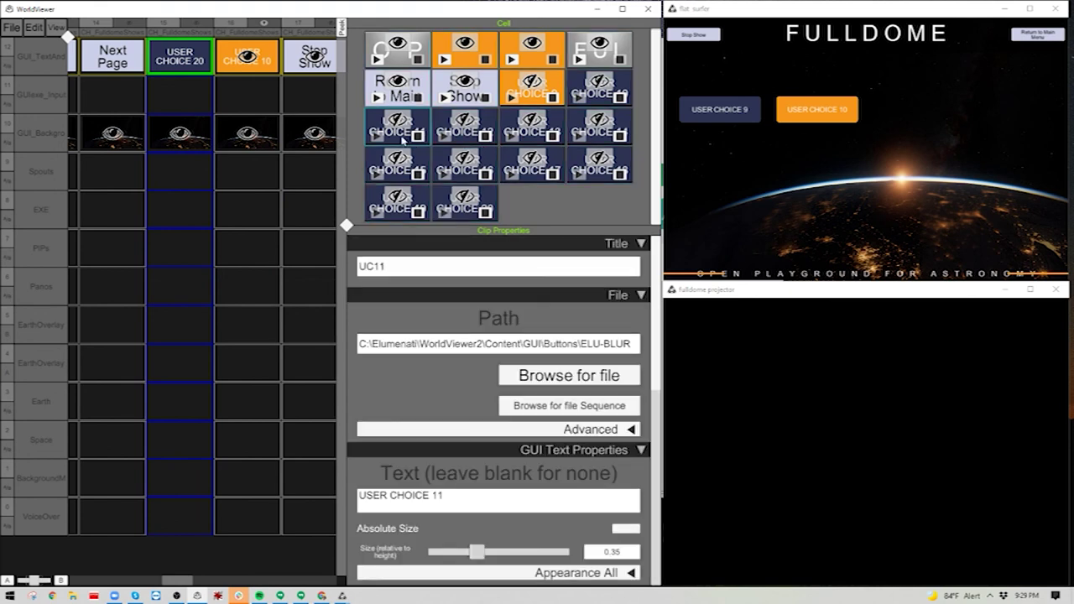
right_click(232, 68)
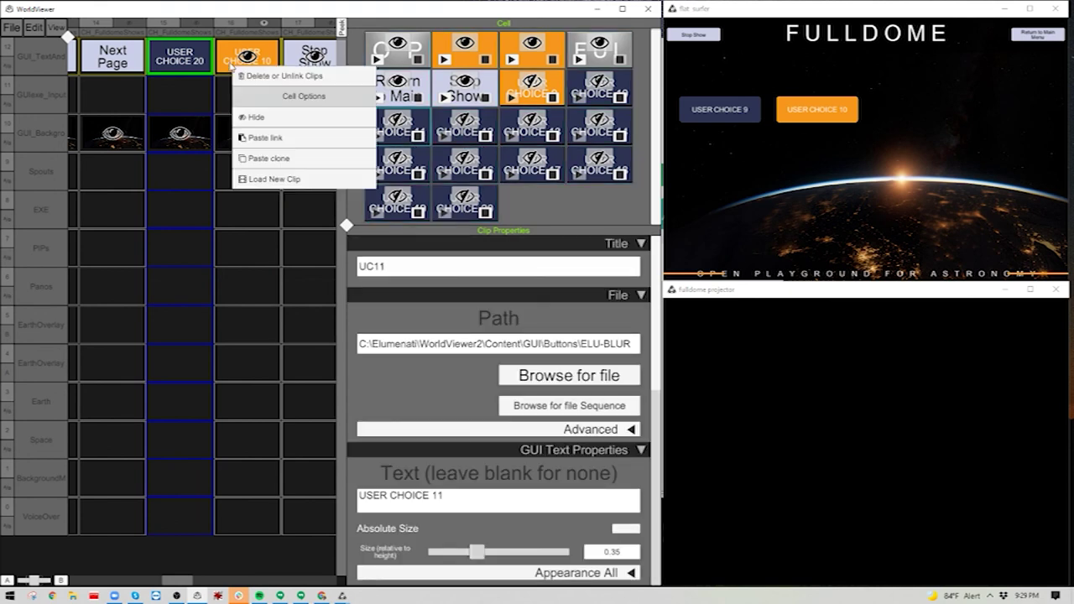
left_click(265, 139)
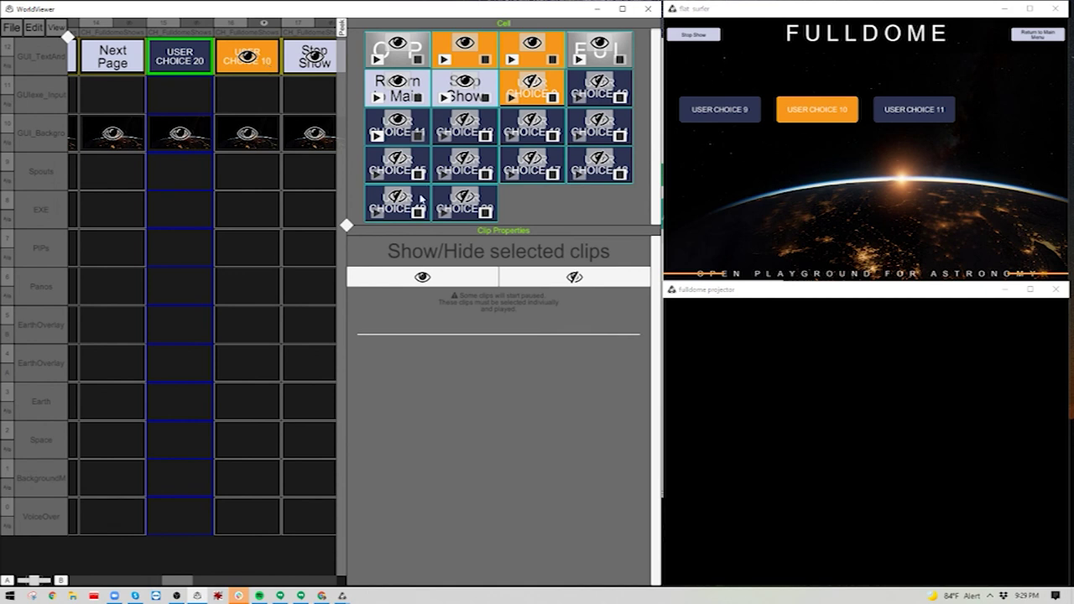
left_click(470, 140)
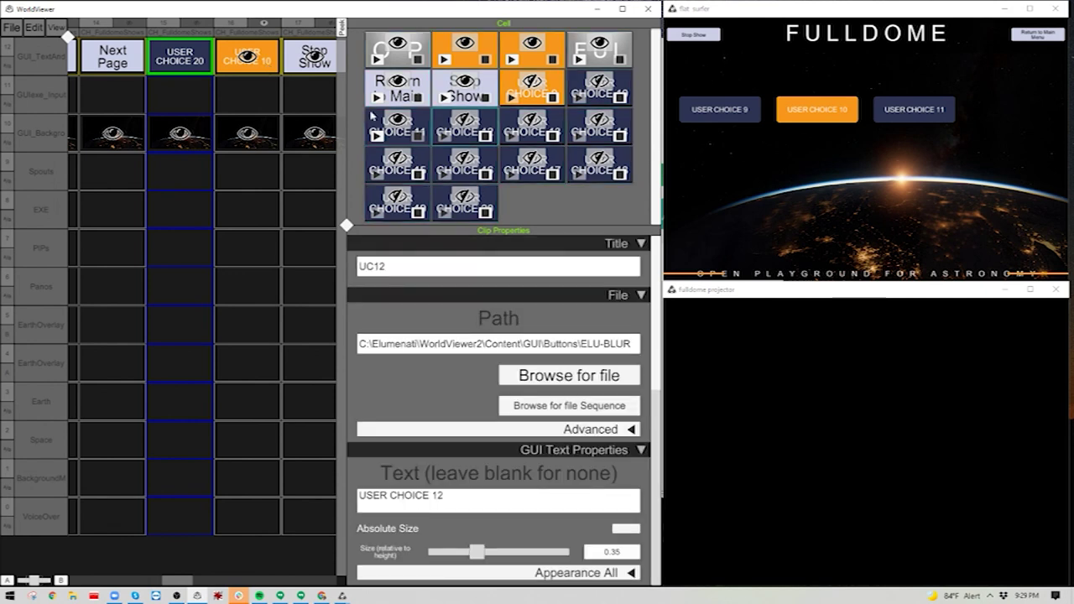
right_click(273, 65)
left_click(318, 136)
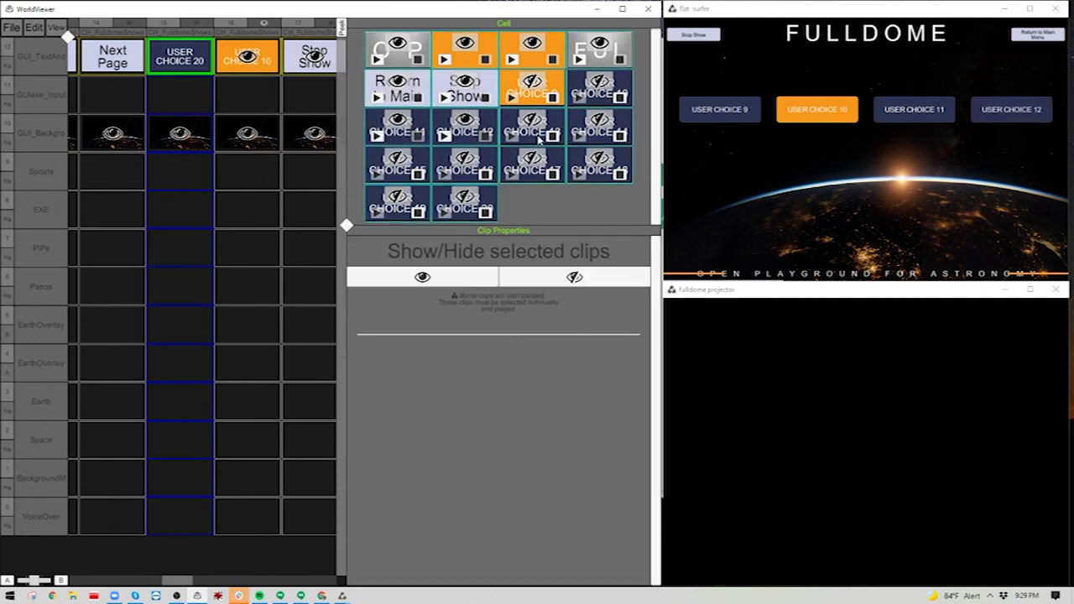
Paste the UC13, UC14 and UC15 button clips from column 15 as links into the text-and-buttons cell of column 16
right_click(248, 65)
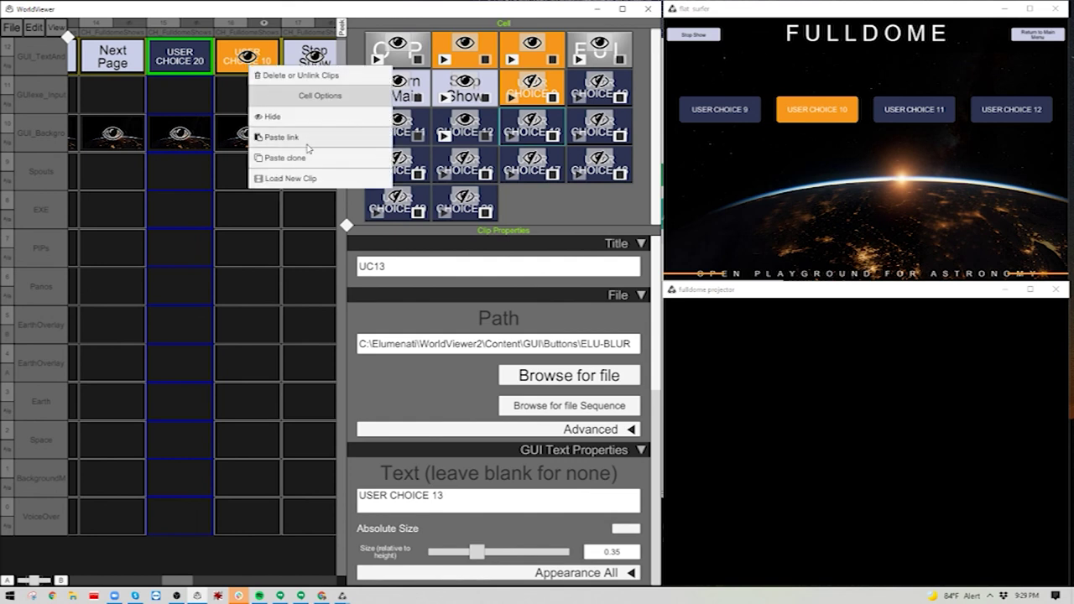
left_click(590, 134, "shift")
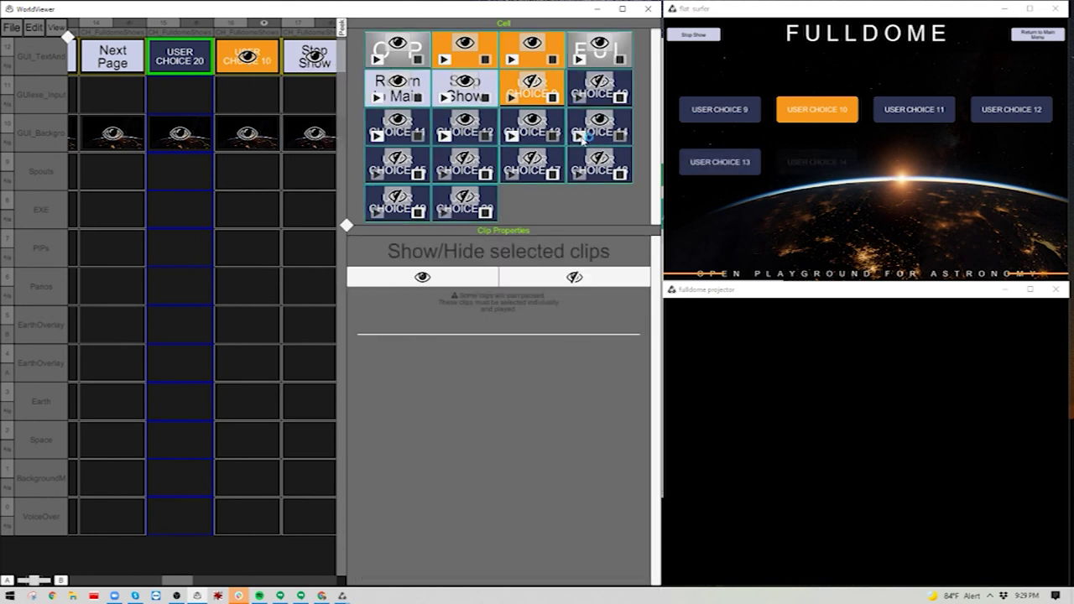
left_click(602, 143)
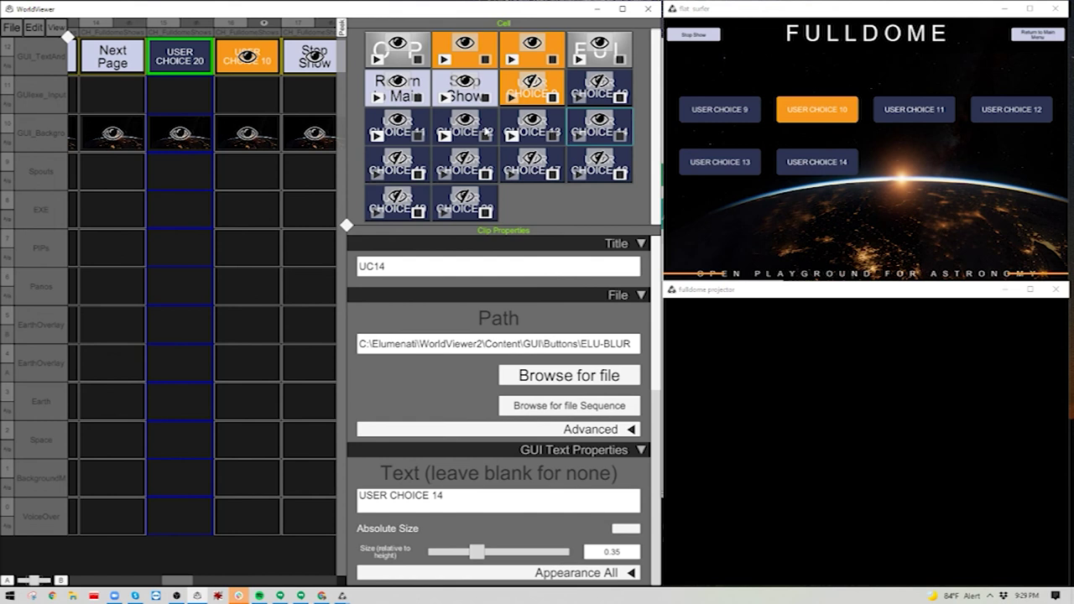
right_click(304, 74)
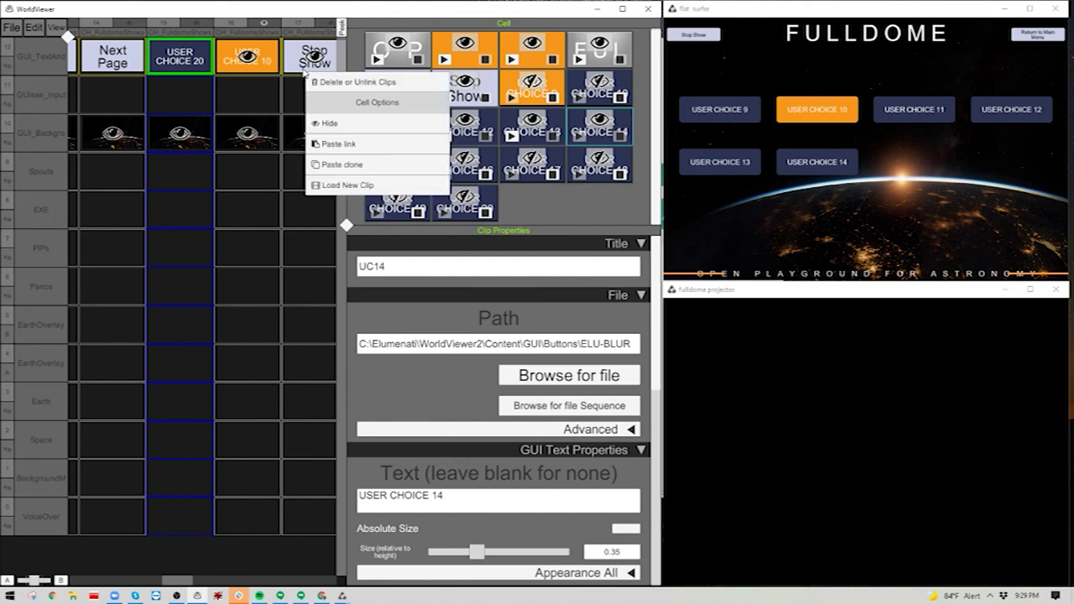
right_click(257, 69)
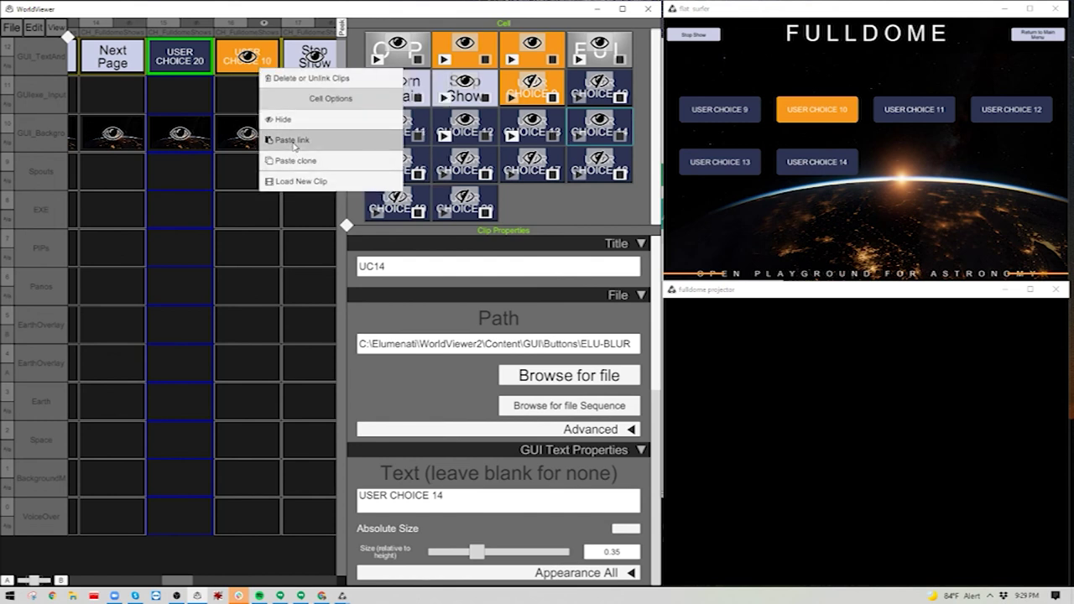
left_click(293, 141)
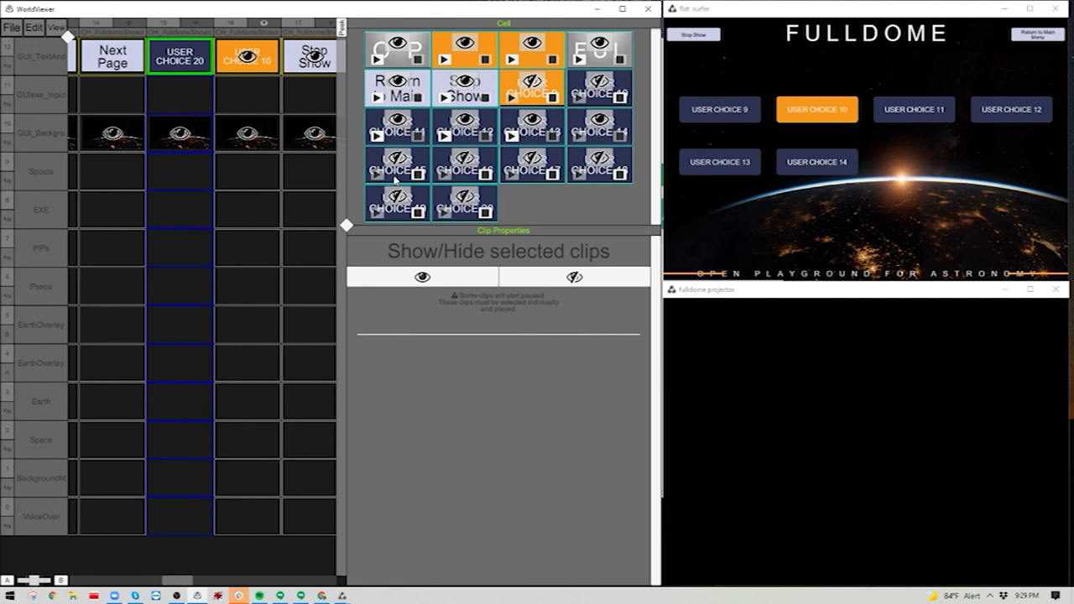
left_click(374, 161)
right_click(266, 63)
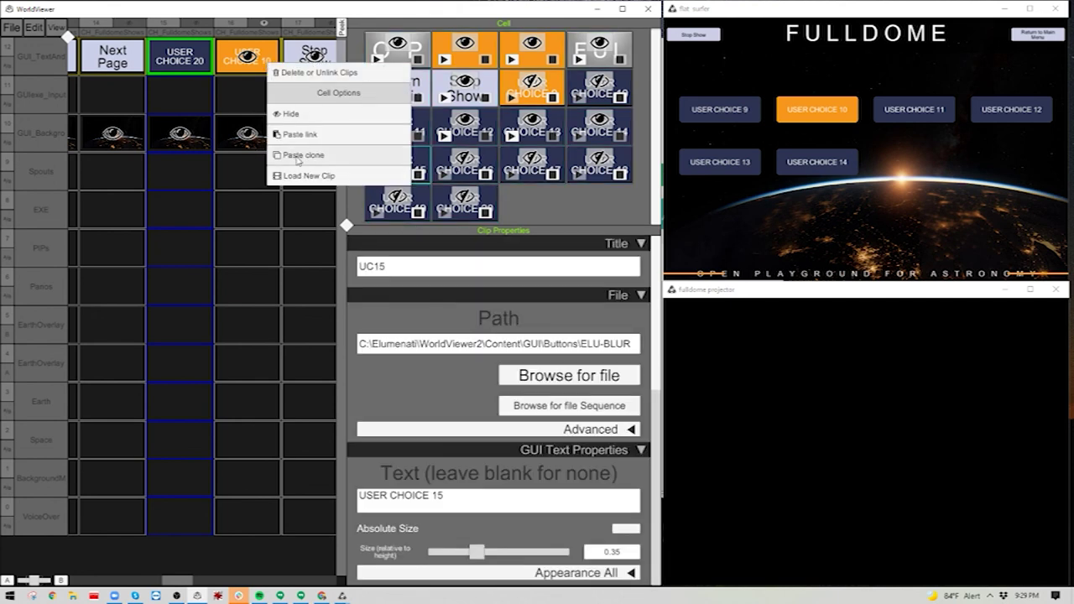
left_click(300, 141)
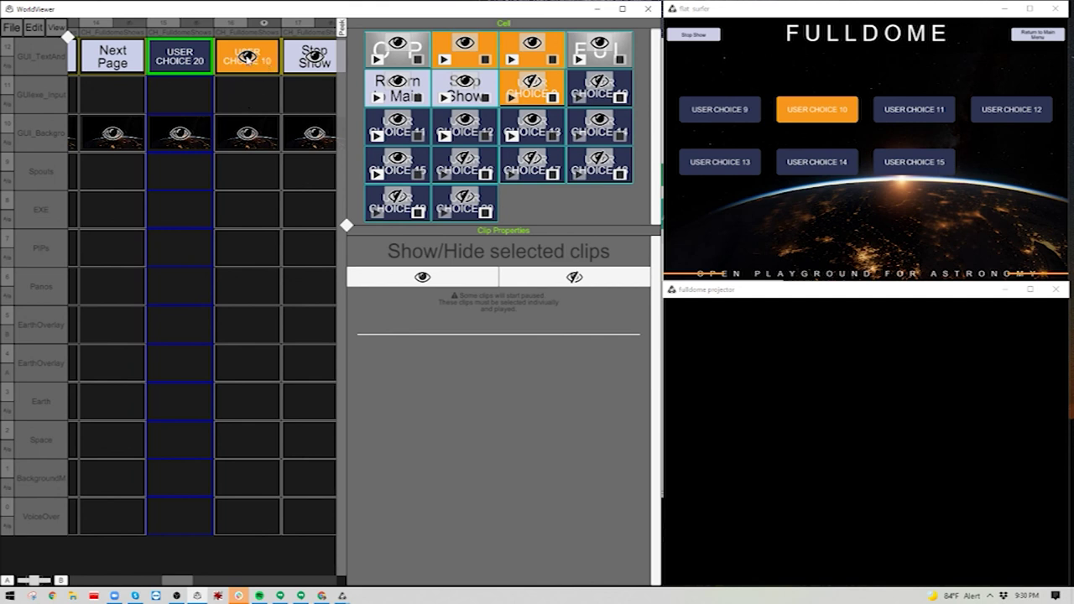
Paste the UC16, UC17, UC18, UC19 and UC20 button clips from column 15 as links into the text-and-buttons cell of column 16
right_click(266, 64)
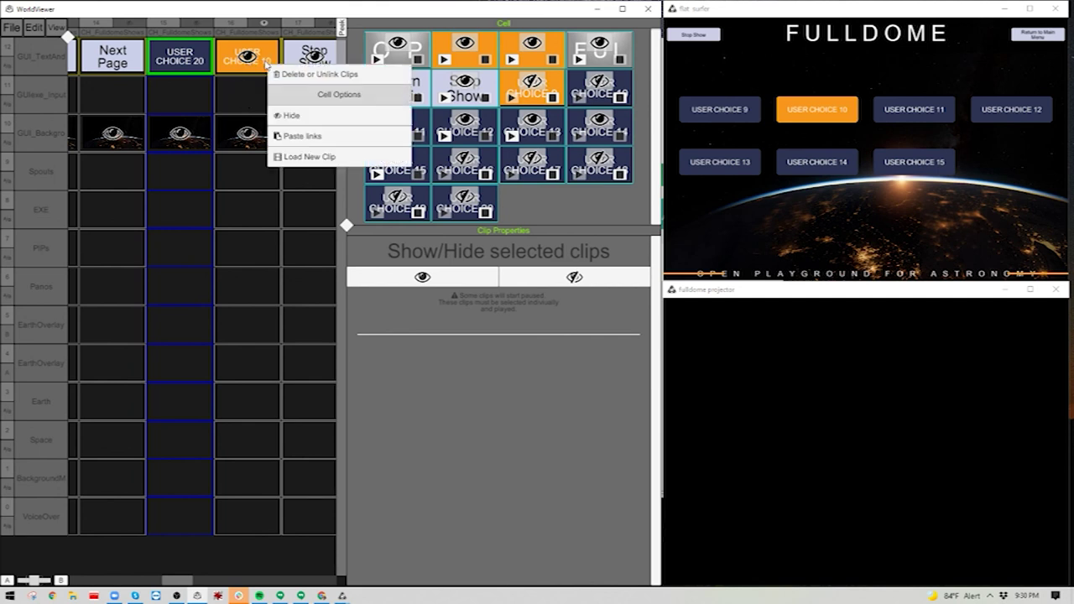
left_click(467, 175)
right_click(244, 65)
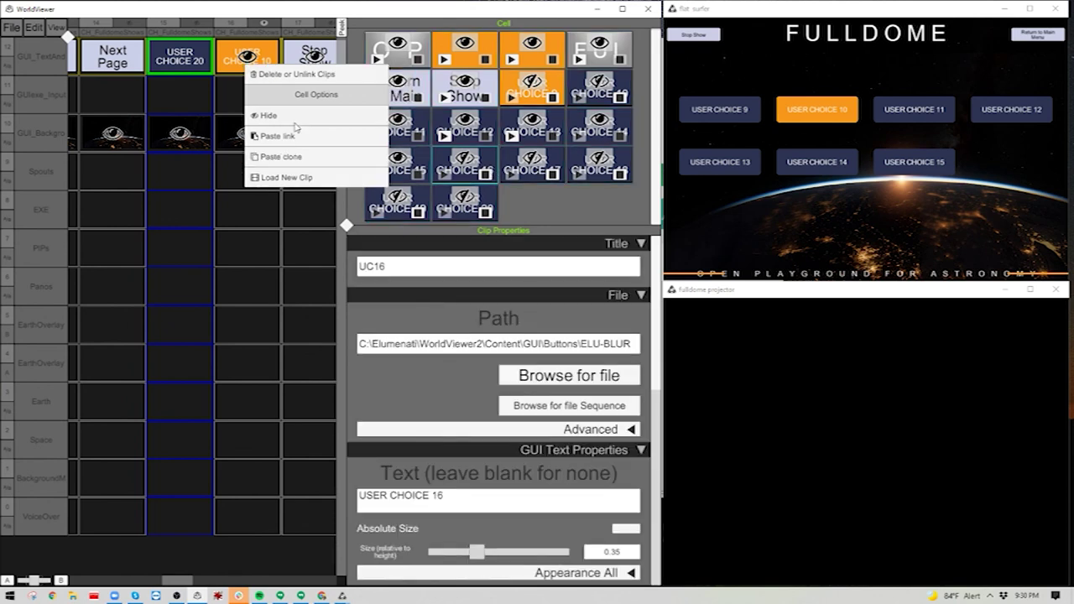
left_click(302, 141)
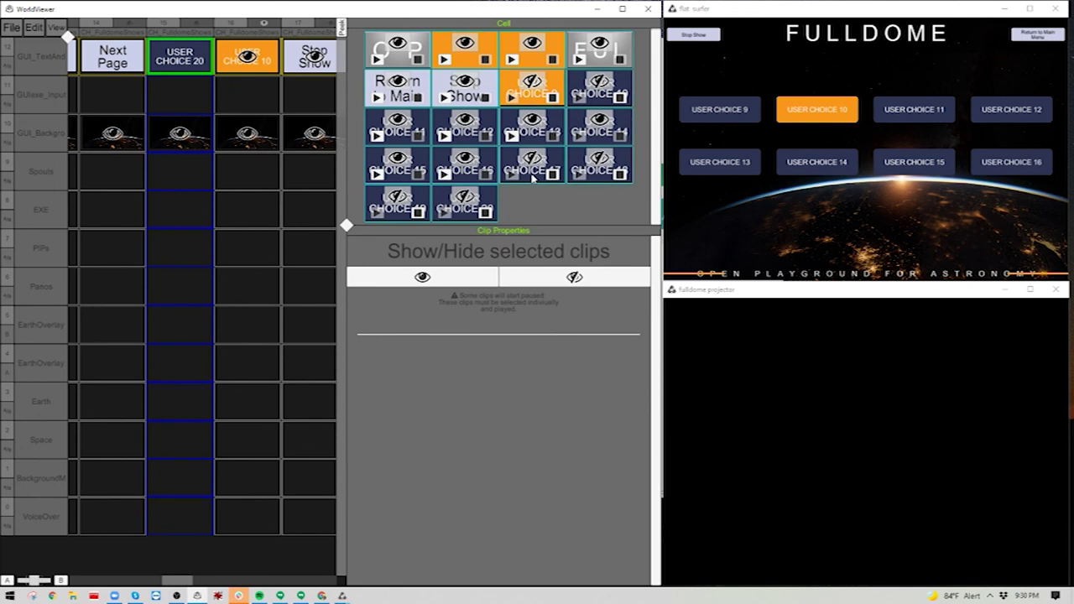
left_click(532, 175)
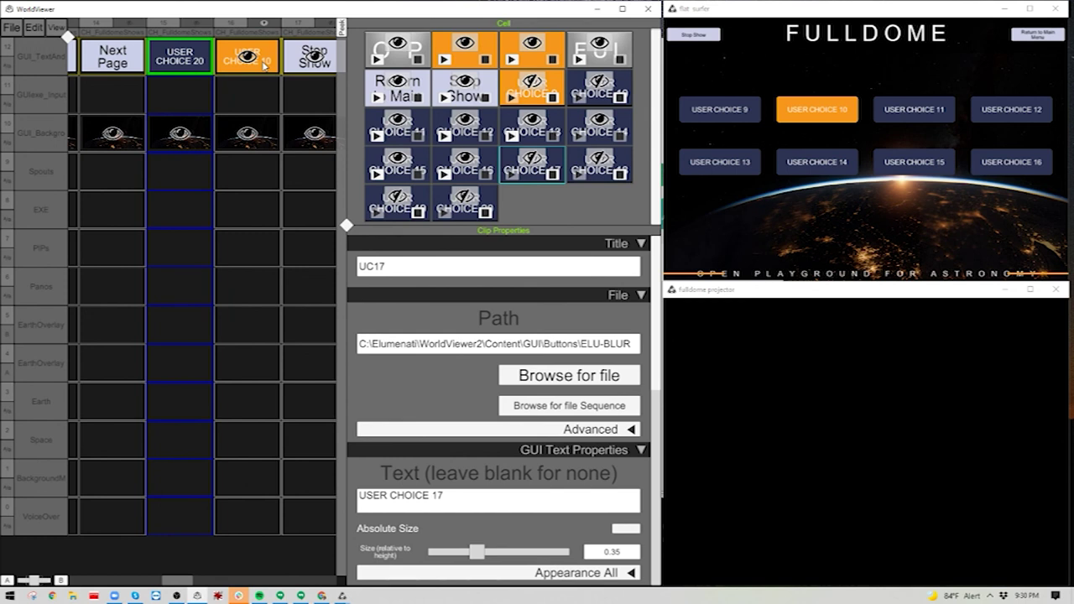
key("ctrl+a")
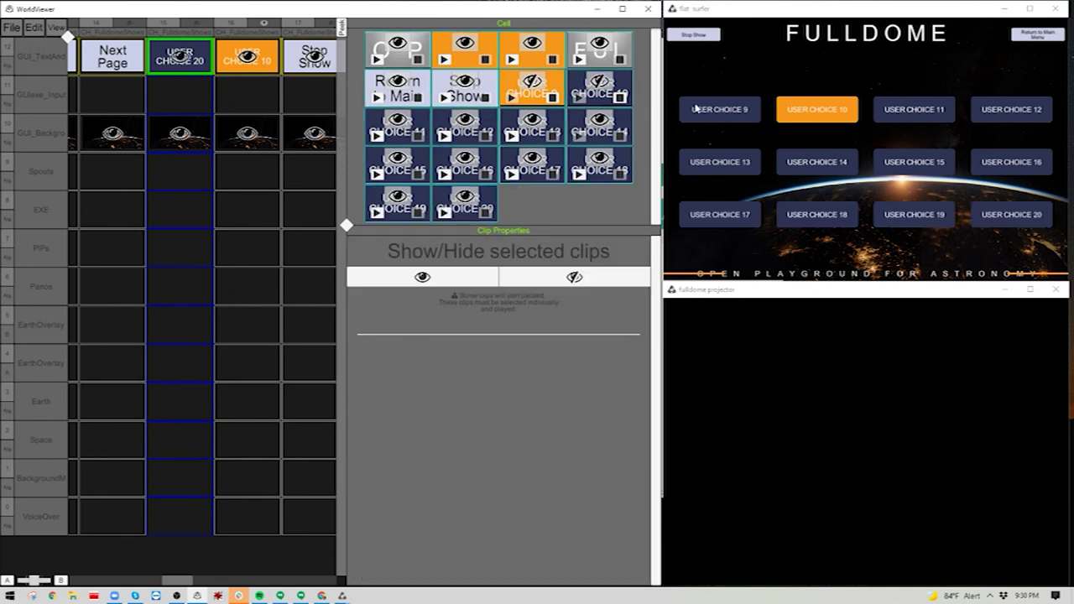
Test switching from the User Choice 9 chapter to the User Choice 10 chapter with their buttons in the flat surfer preview
left_click(733, 114)
left_click(840, 112)
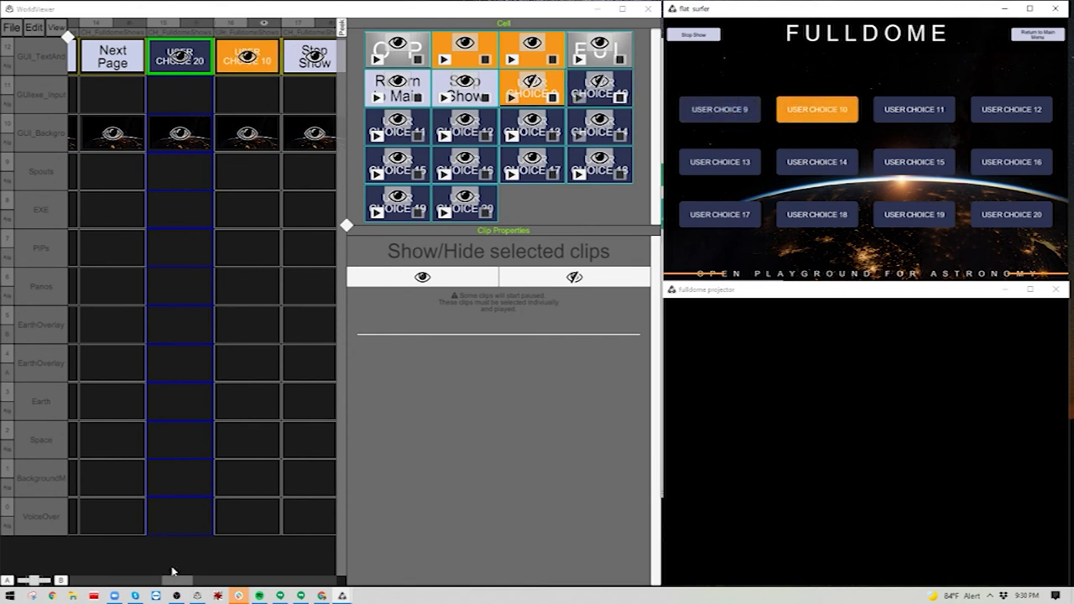
left_click_drag(186, 580, 319, 581)
left_click_drag(277, 580, 190, 581)
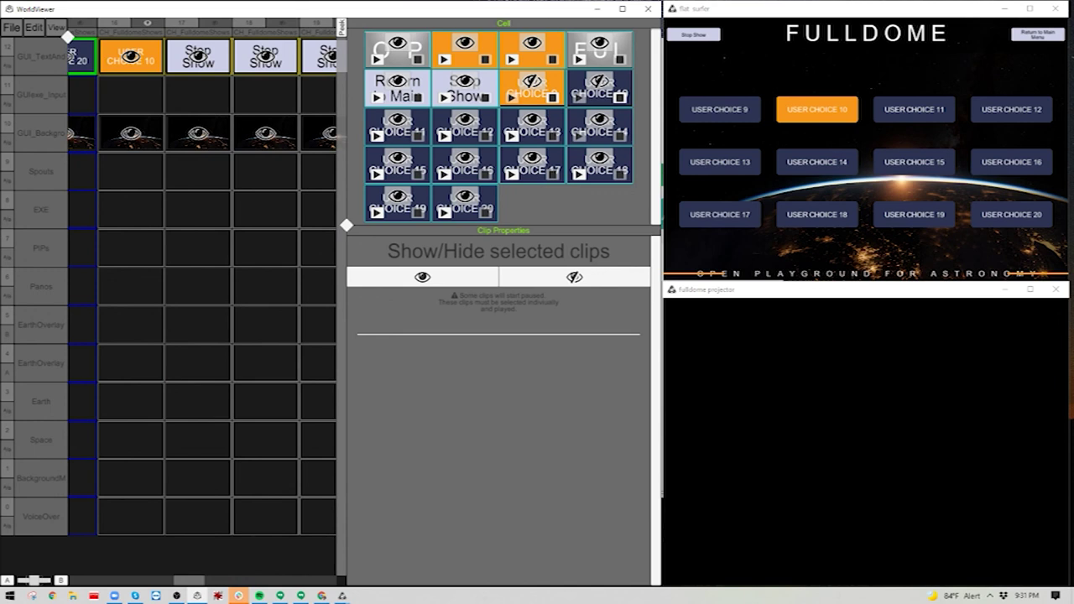